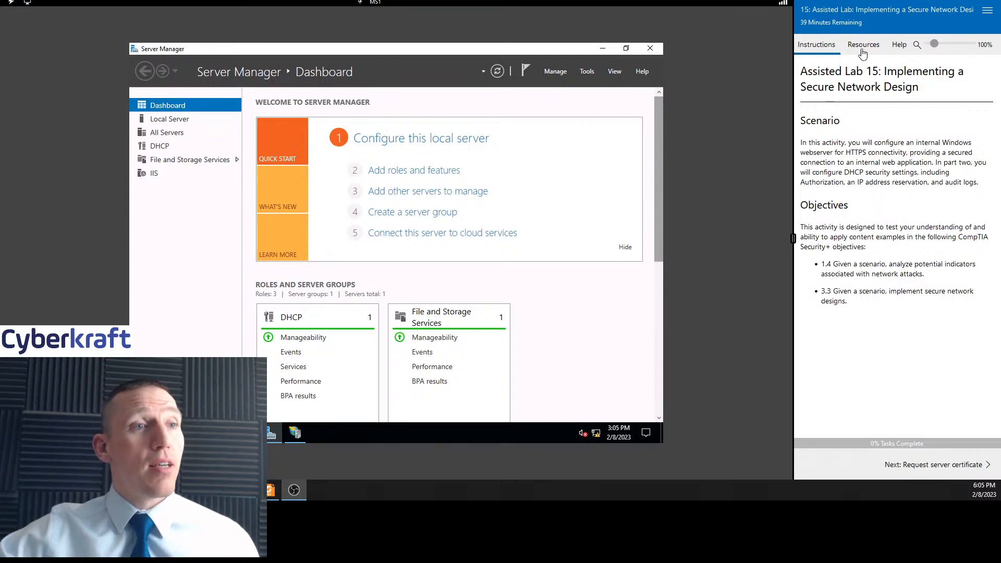
Advance the lab guide to the Request server certificate task and read its introduction
left_click(928, 466)
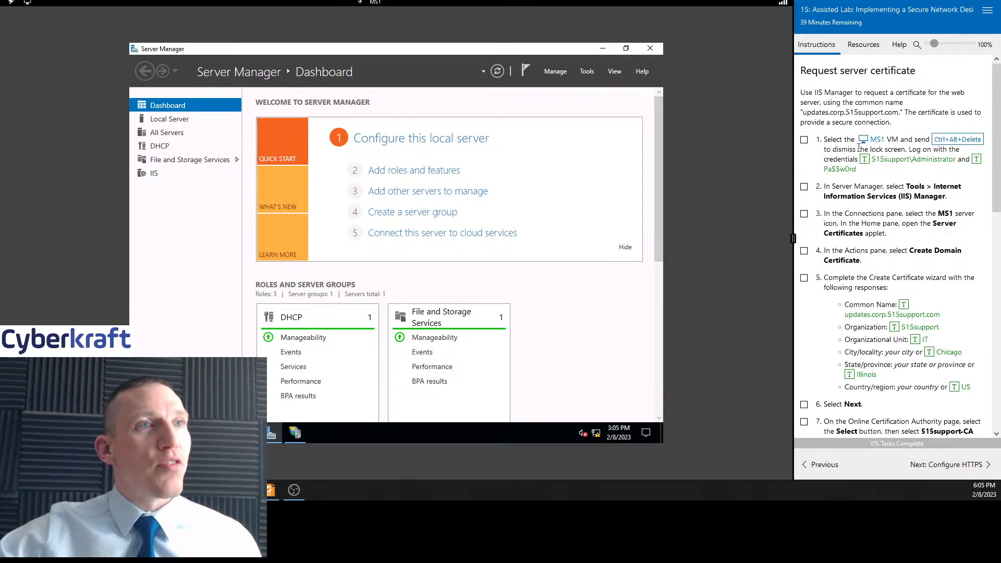
left_click_drag(853, 93, 867, 133)
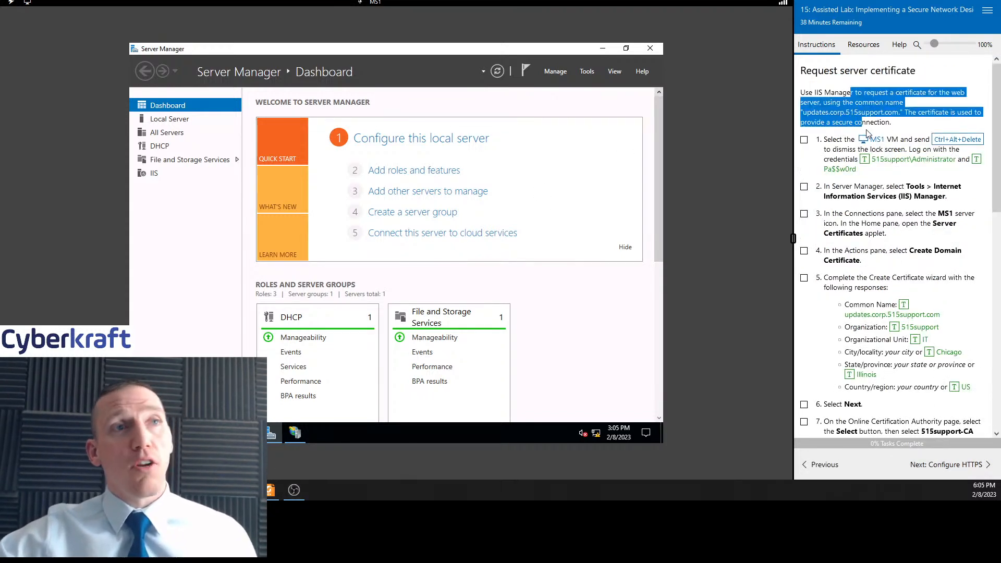
left_click(870, 133)
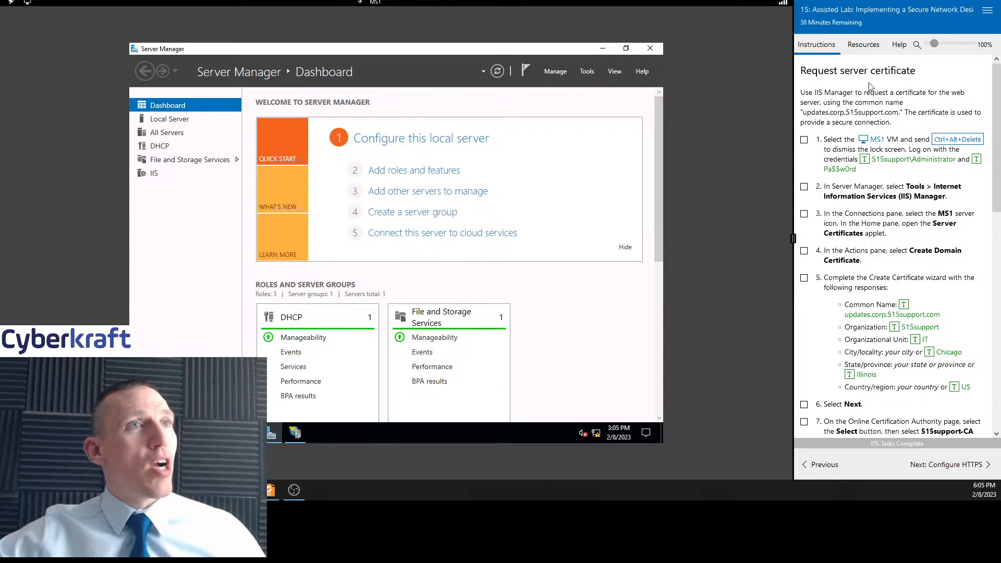
left_click(865, 50)
left_click(819, 47)
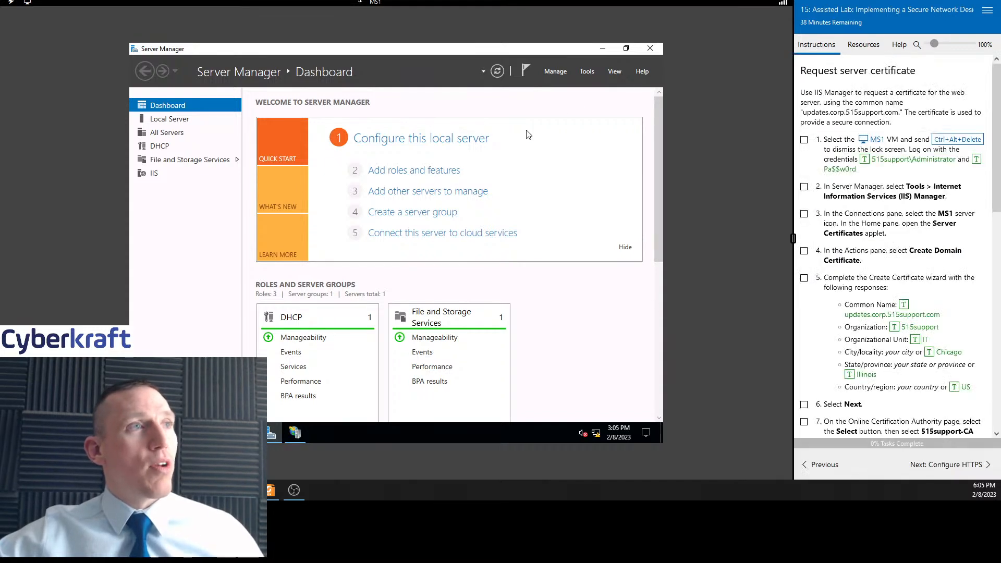
Open Internet Information Services (IIS) Manager and maximize its window
left_click(295, 434)
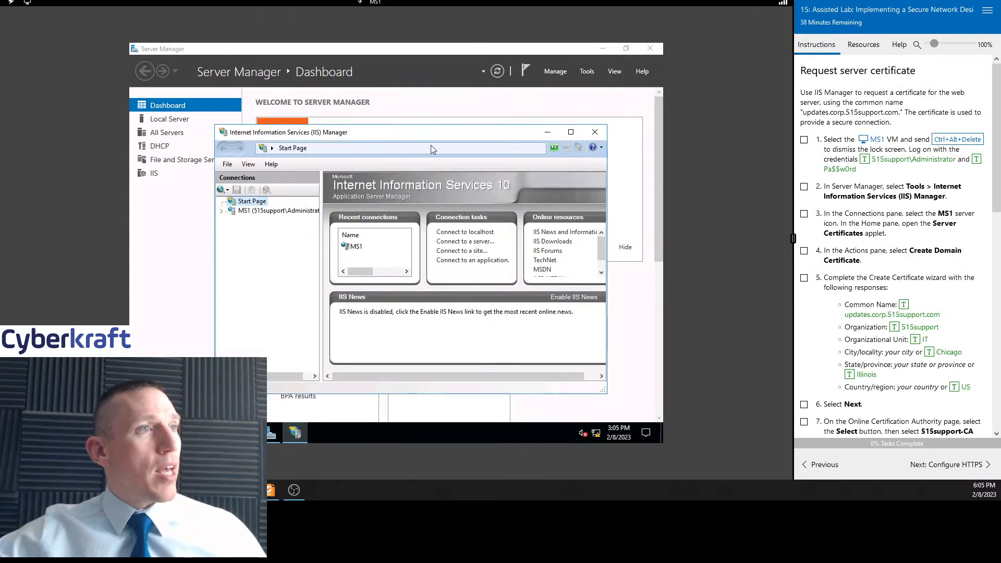
left_click(570, 132)
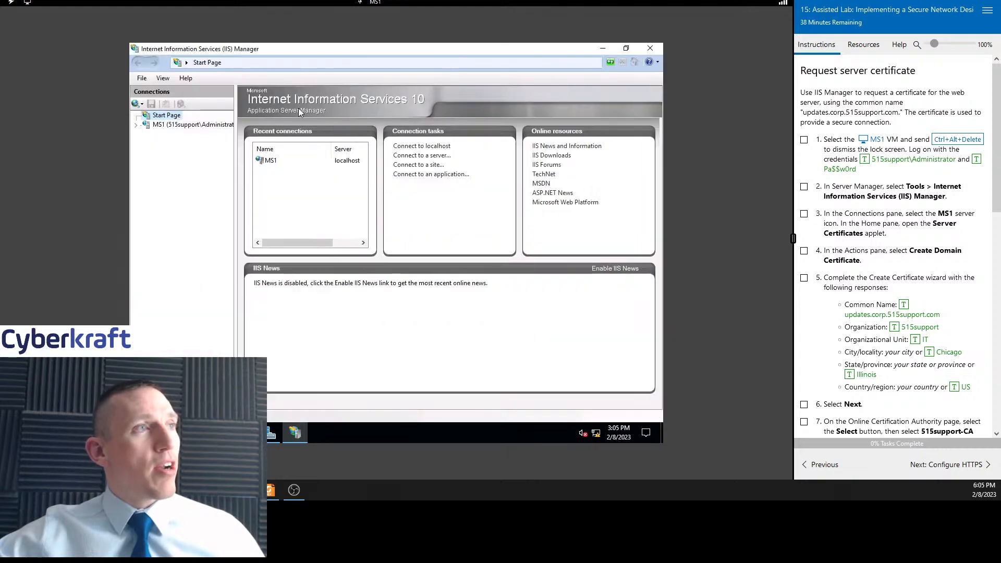
left_click(603, 49)
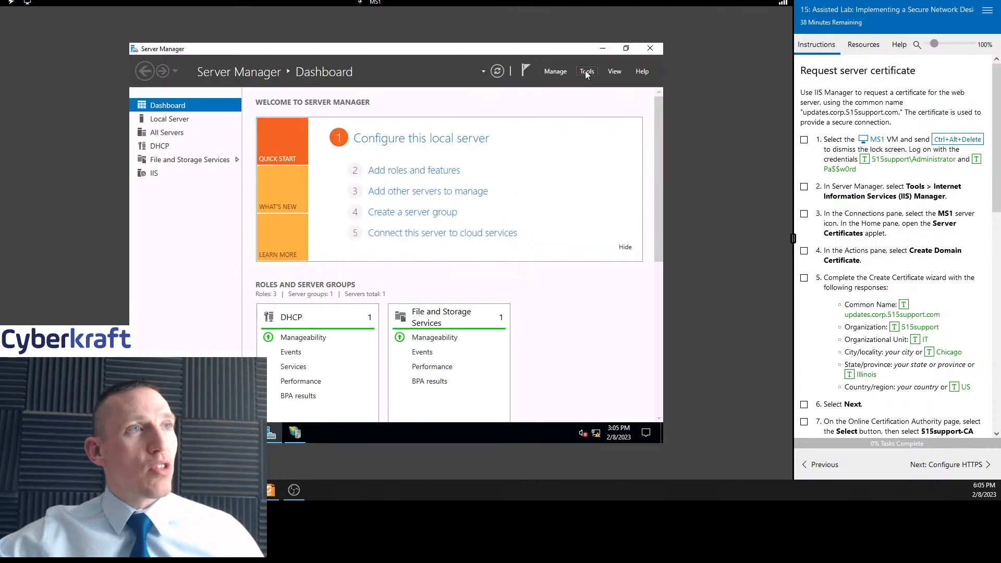
left_click(587, 72)
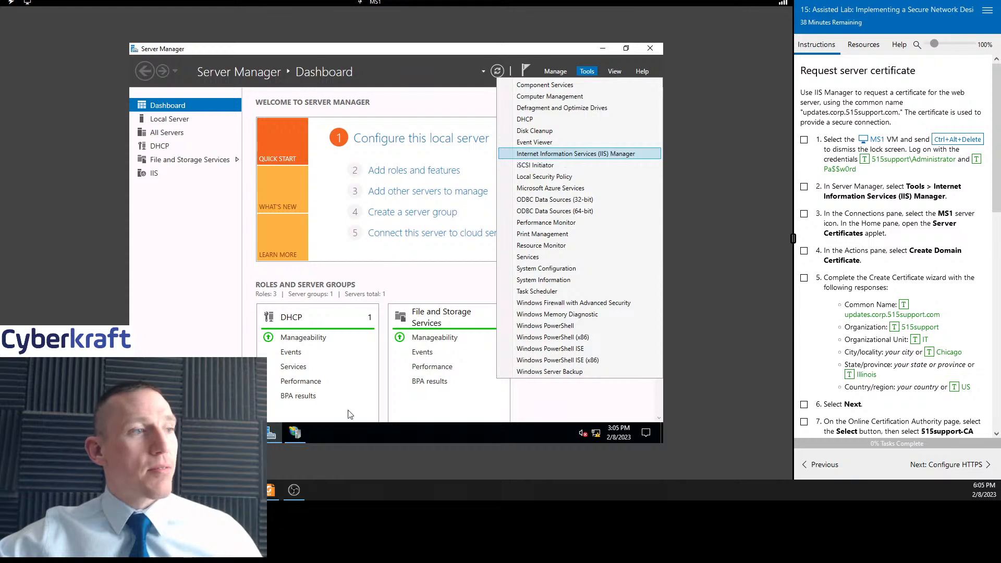
left_click(295, 432)
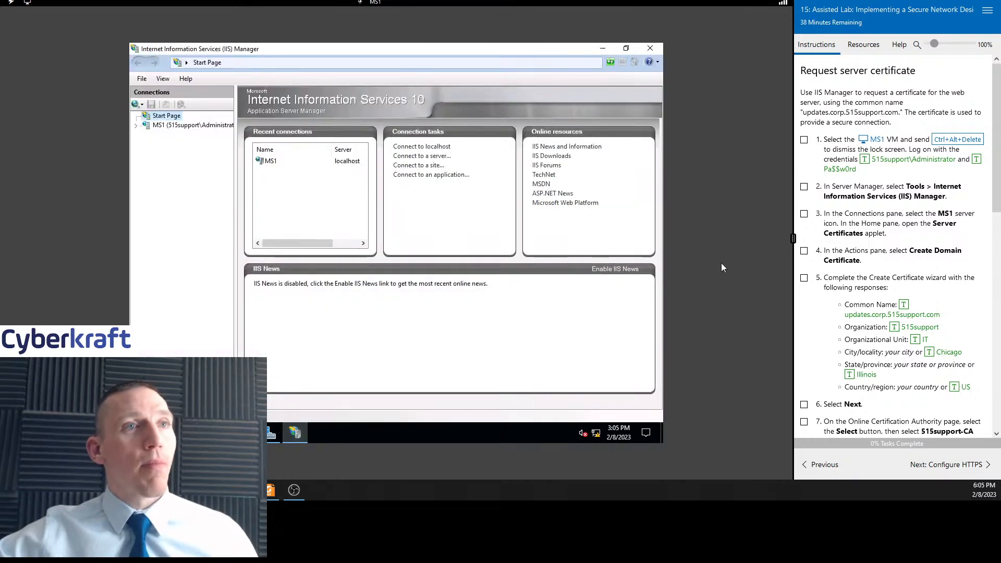
Mark tasks 1 and 2 as complete in the lab guide
left_click(805, 140)
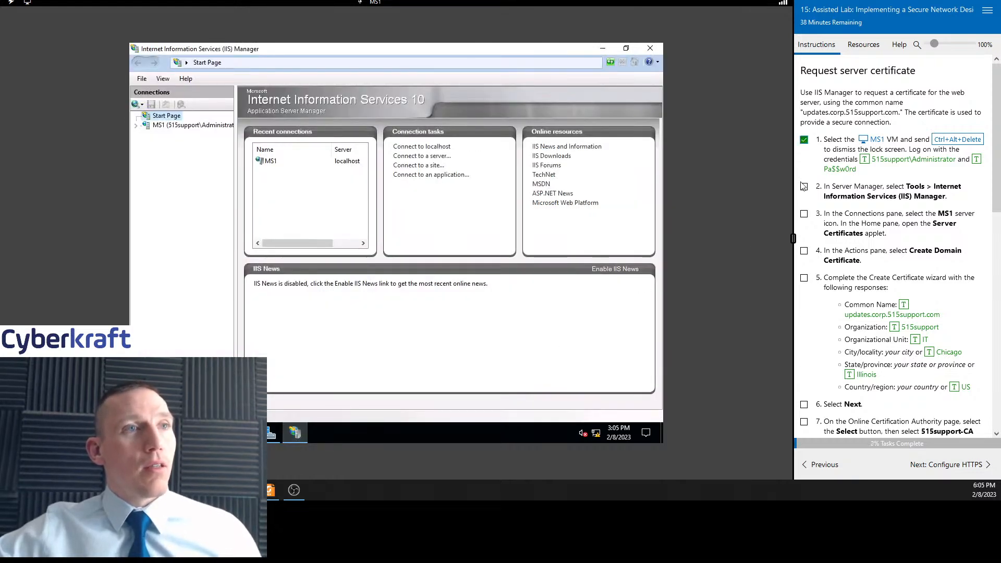
left_click(804, 186)
scroll(844, 173, "down", 2)
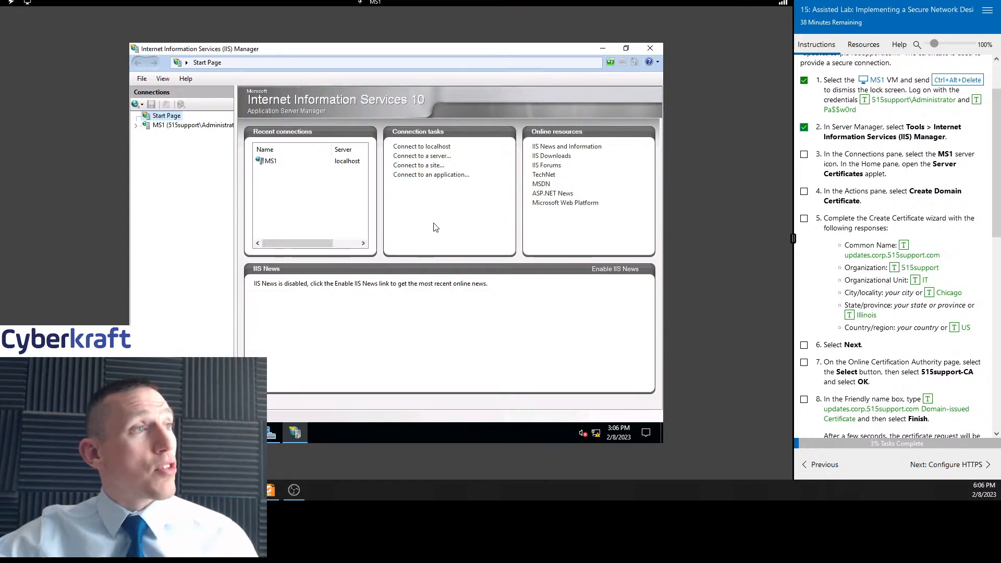
Open the Server Certificates feature for the MS1 server, ticking task 3 in the lab guide
left_click(183, 128)
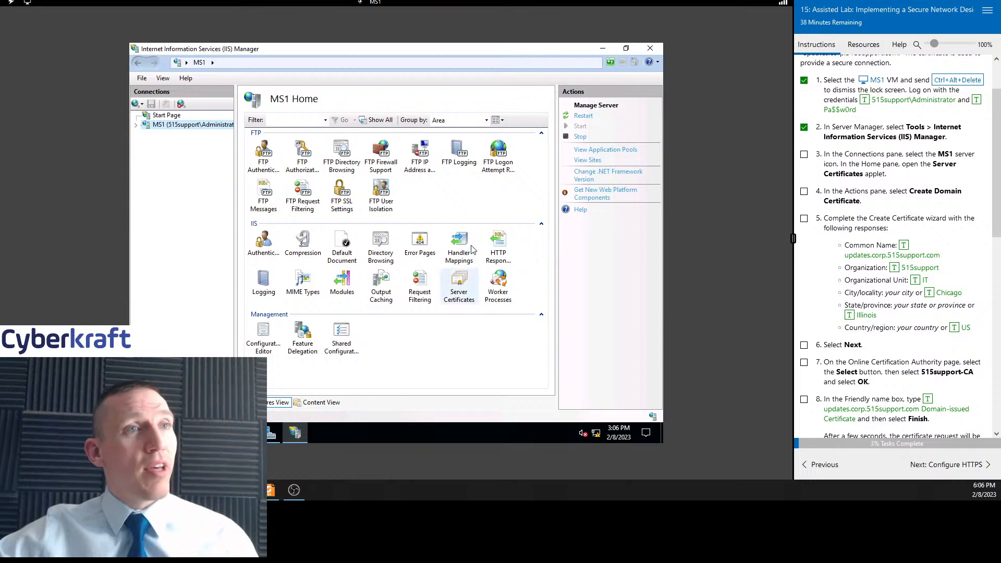
left_click(805, 155)
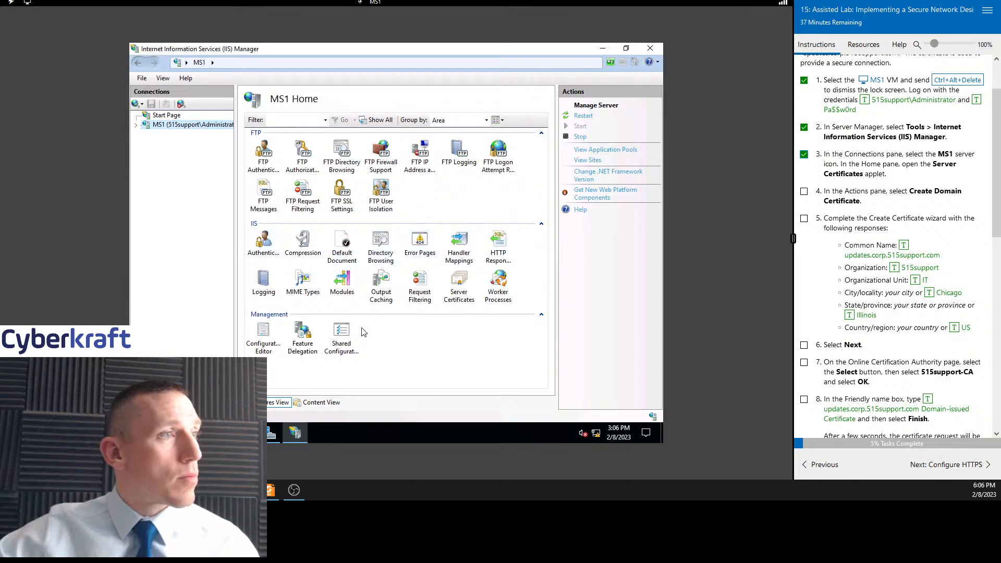
left_click(462, 282)
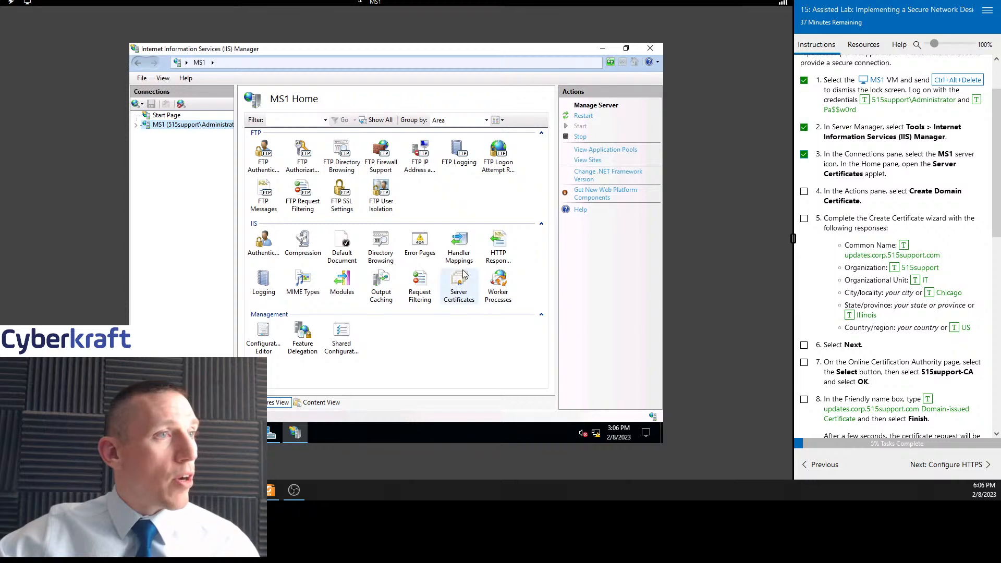
double_click(462, 284)
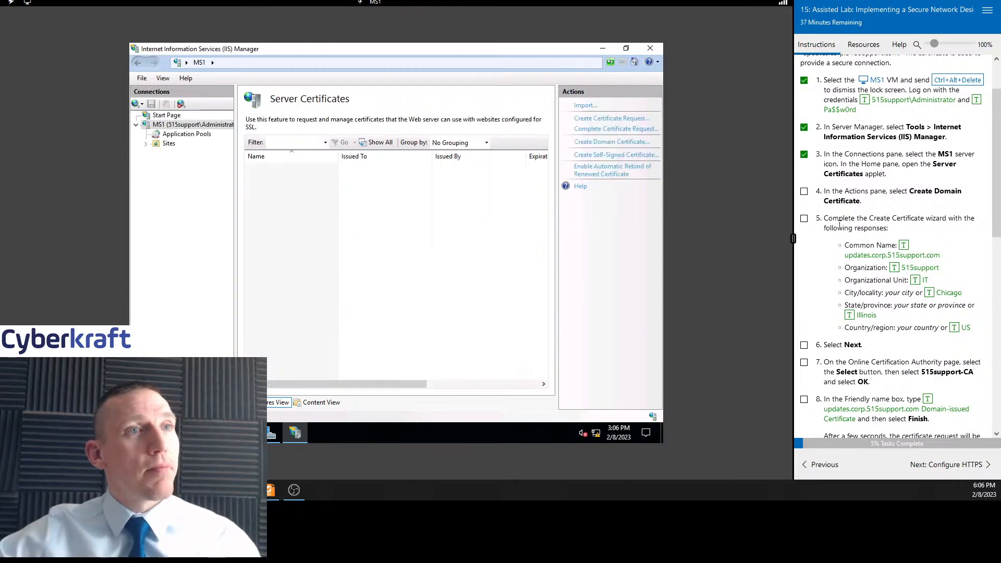
Tick task 4 and start creating a domain certificate from the Server Certificates list
left_click(804, 192)
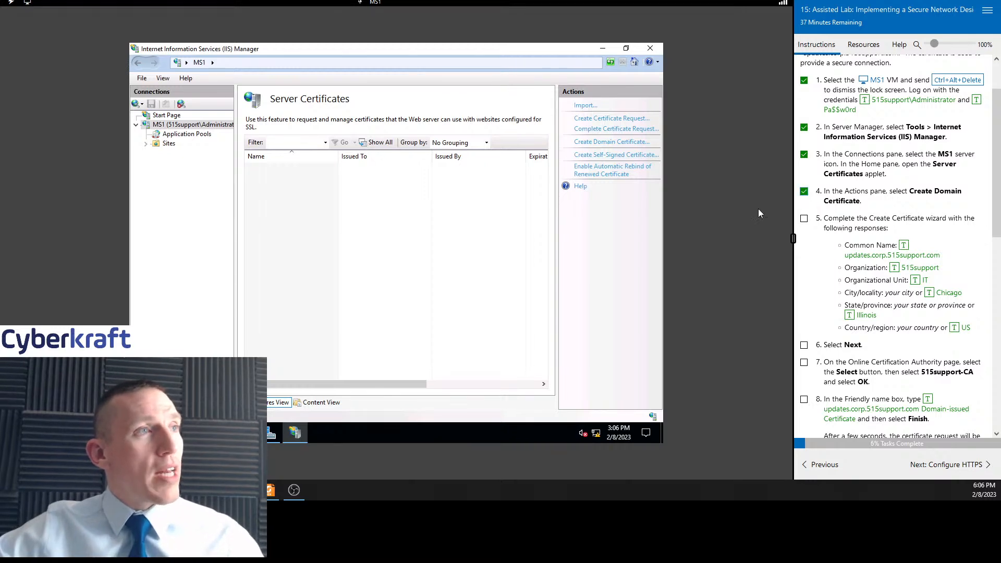
right_click(320, 189)
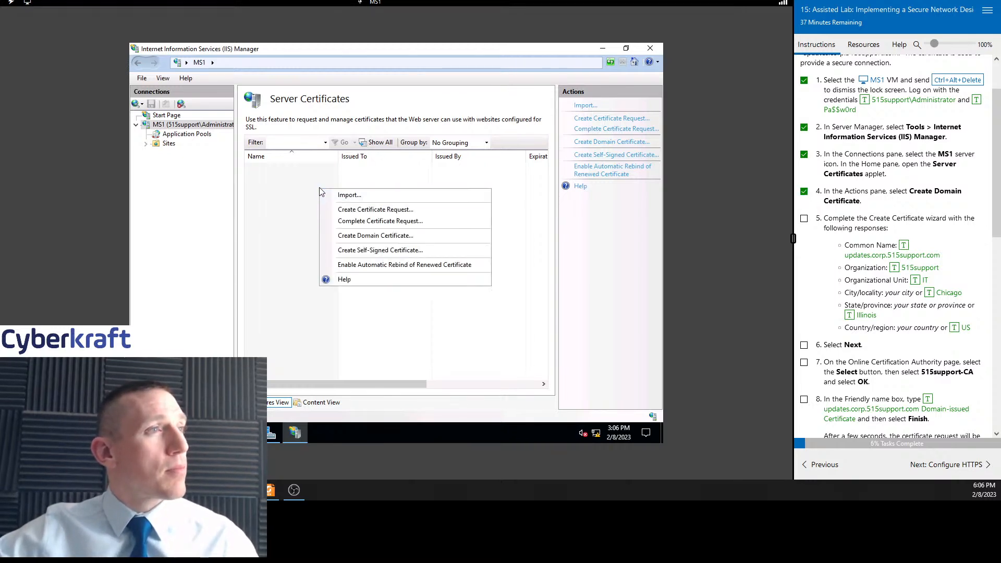
left_click(392, 239)
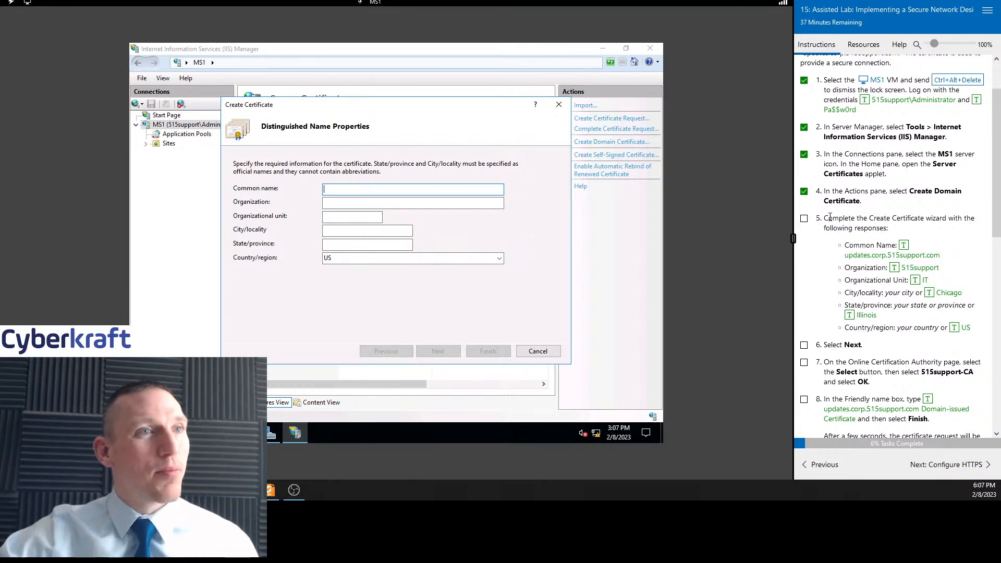
Enter updates.corp.515support.com as the common name and 515support as the organization
scroll(831, 218, "down", 2)
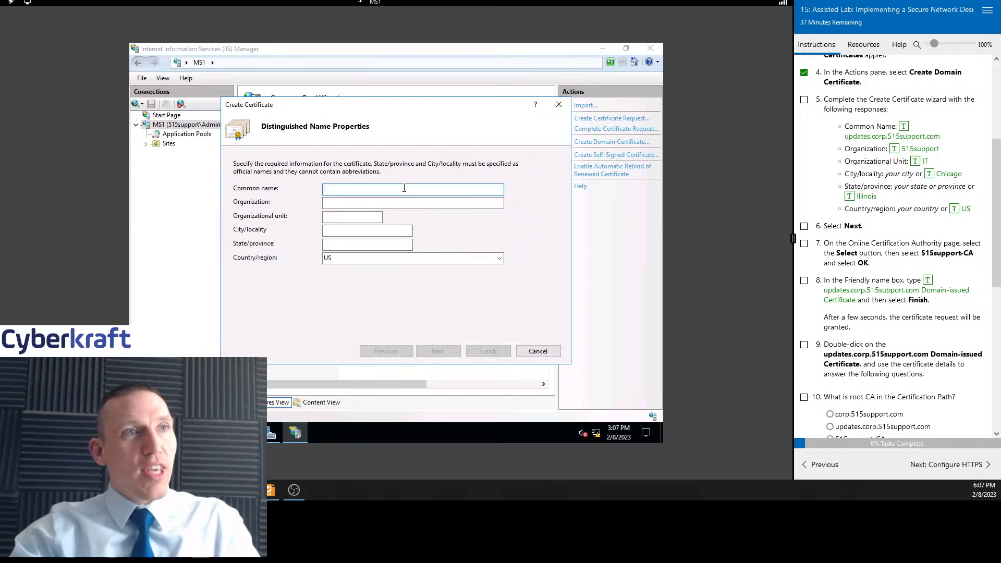
left_click(904, 127)
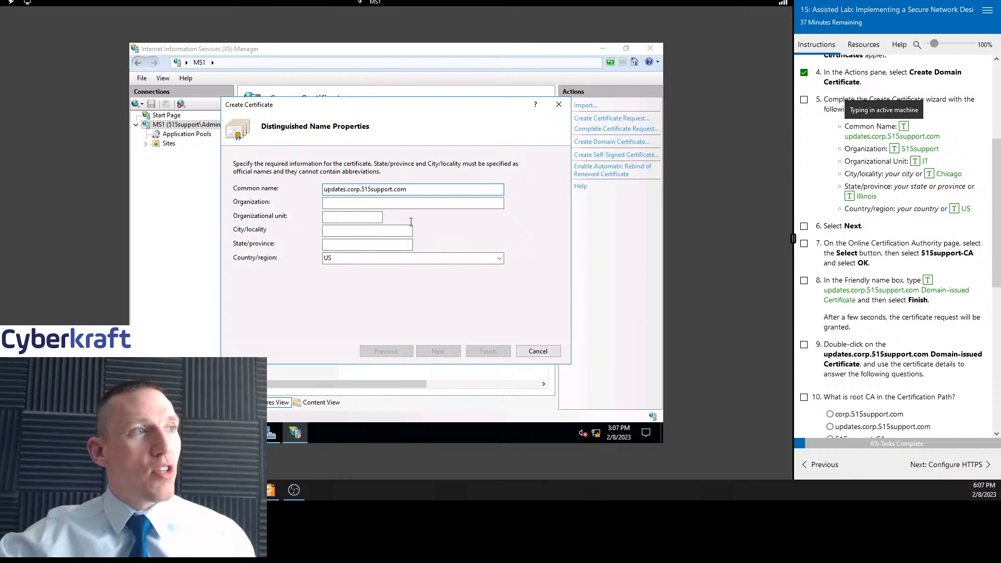
left_click(394, 202)
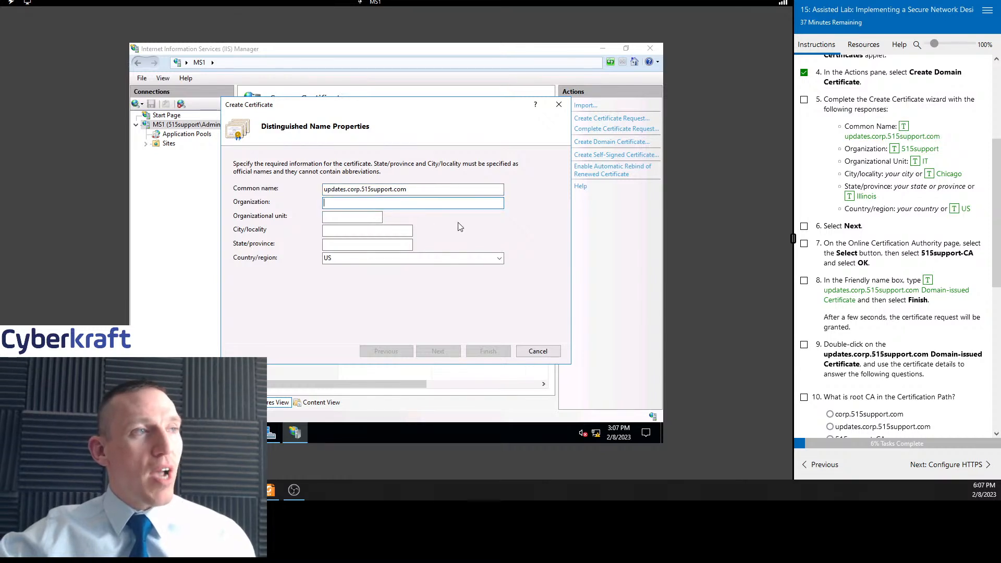
left_click(894, 149)
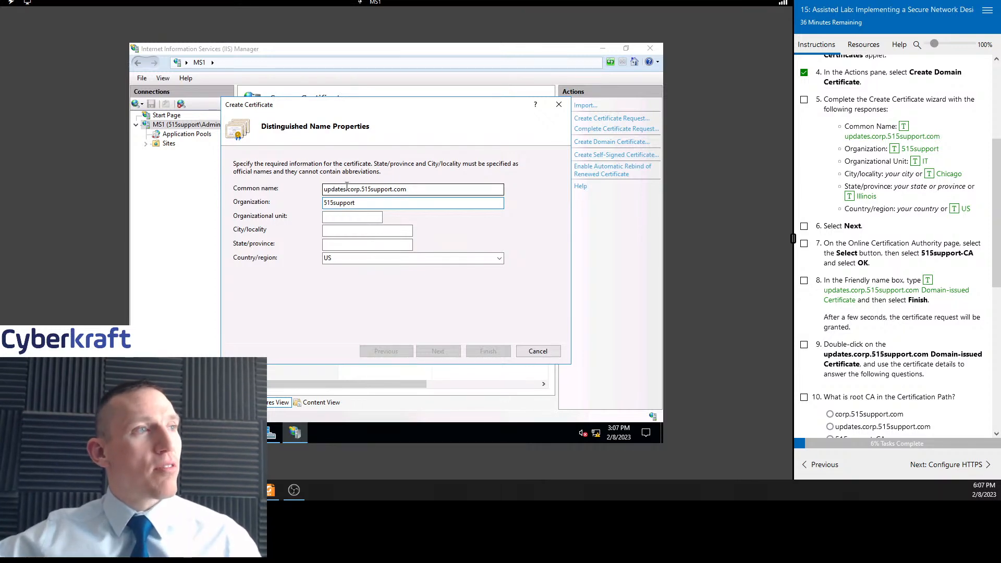
key("Tab")
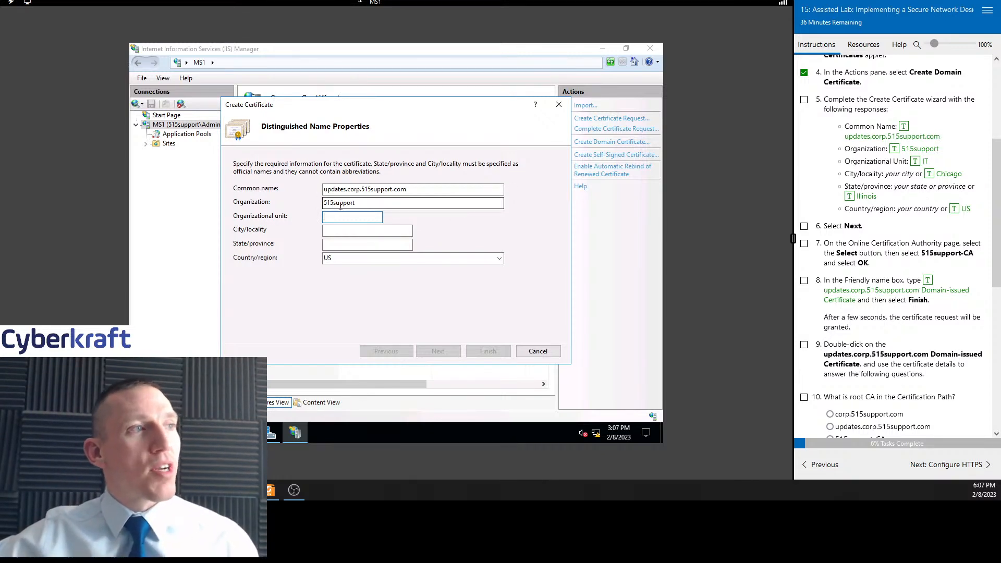
Fill in the organizational unit IT, city Chicago and state Illinois
left_click(915, 161)
left_click(378, 232)
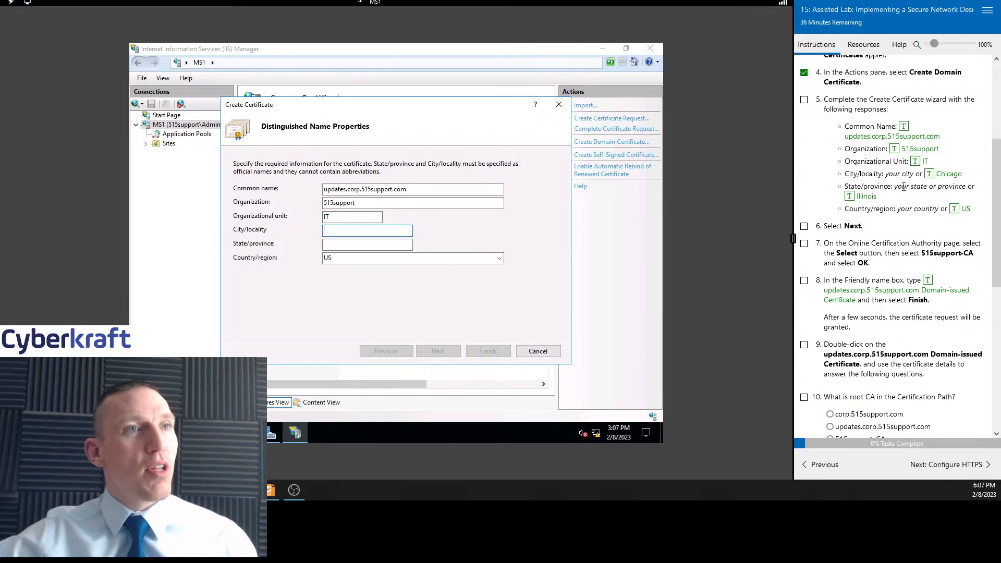
left_click(929, 173)
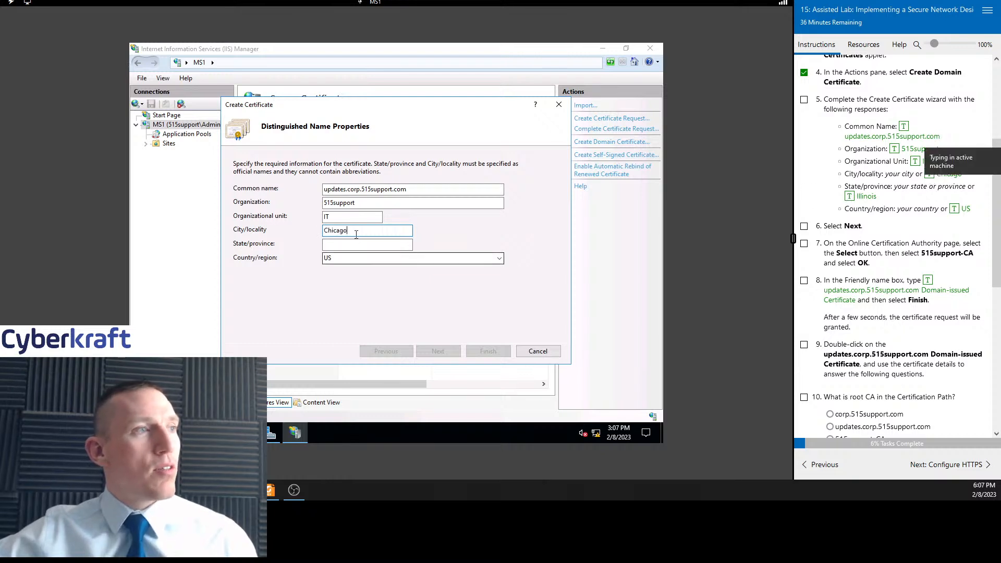
left_click(340, 244)
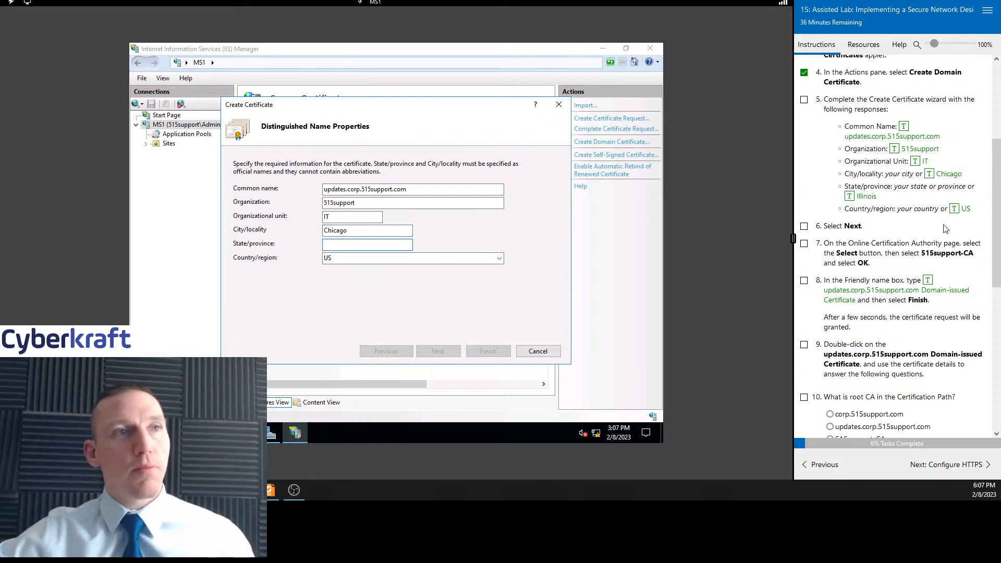
left_click(850, 196)
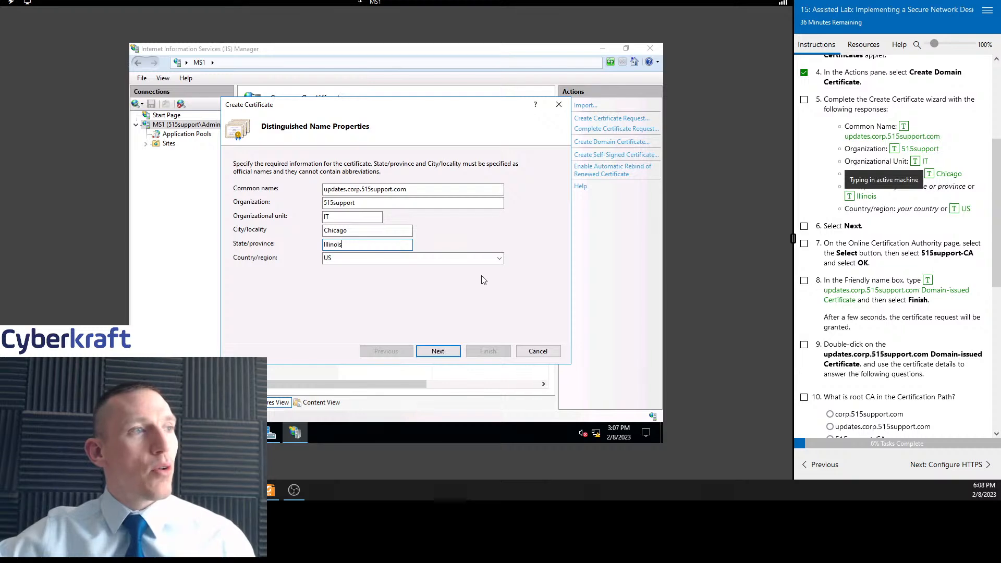
Continue to the Online Certification Authority page and tick task 6, confirming the skip-ahead prompt
left_click(439, 351)
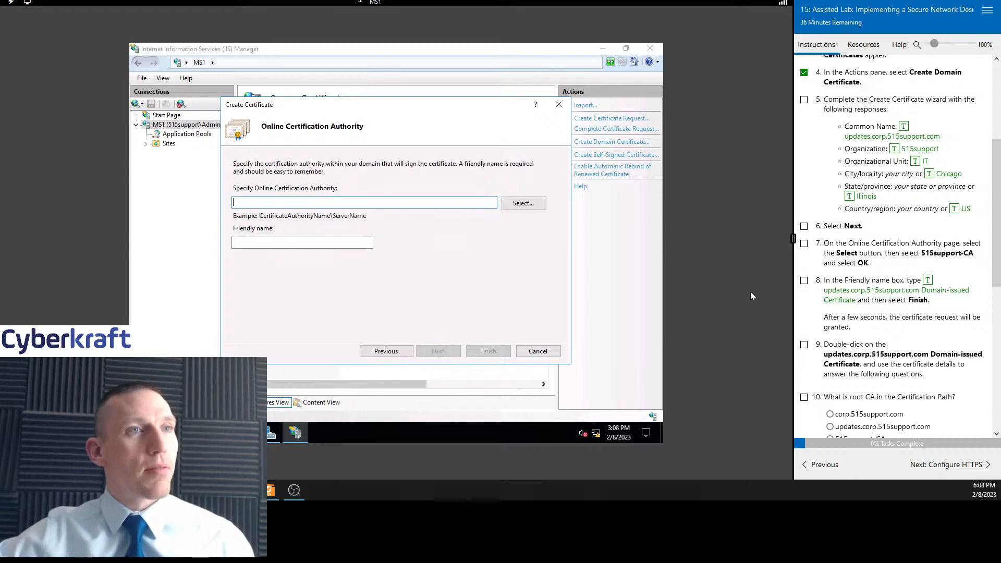
left_click(805, 226)
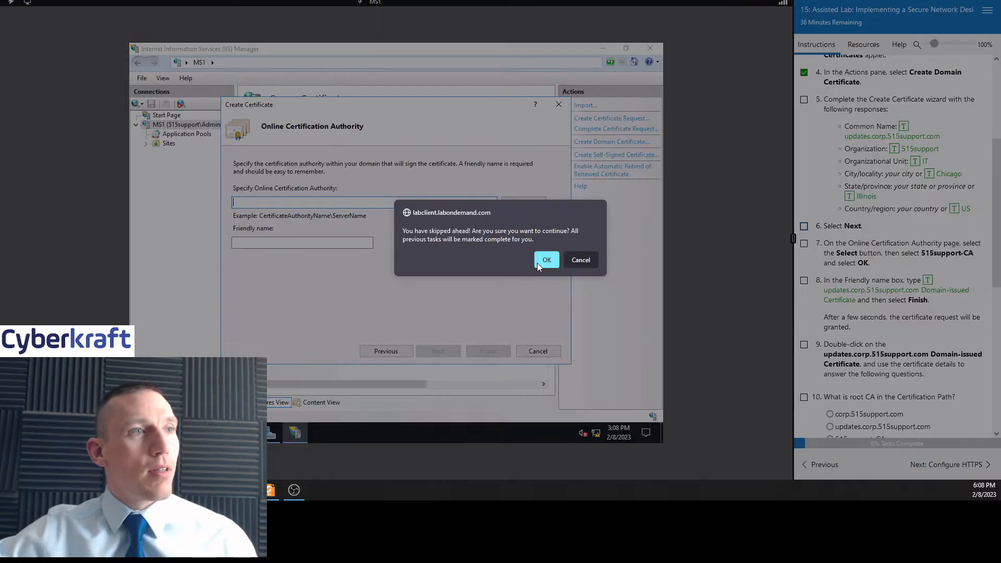
left_click(547, 260)
Choose 515support-CA as the online certification authority and set the friendly name to updates.corp.515support.com Domain-issued Certificate
scroll(877, 218, "down", 3)
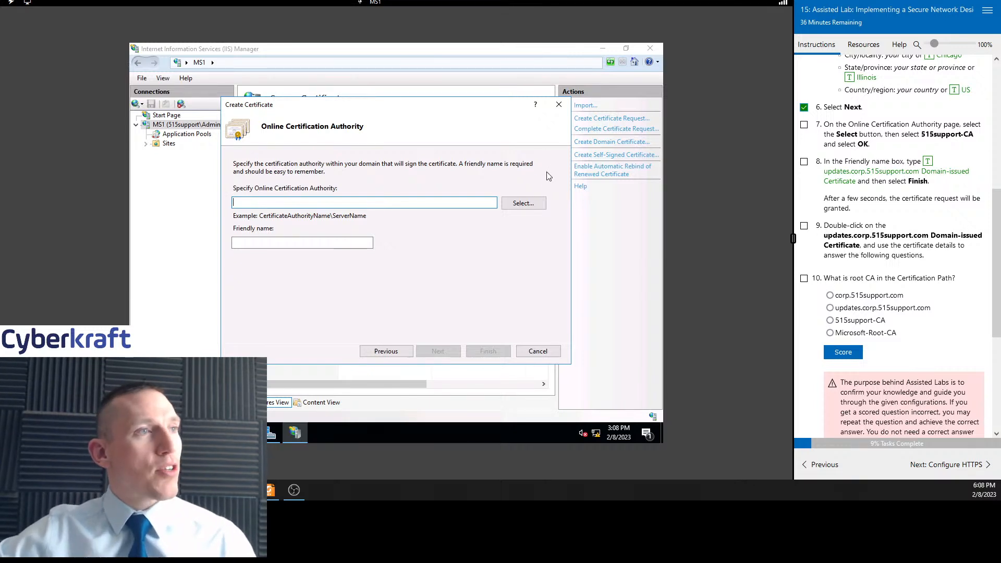
left_click(542, 206)
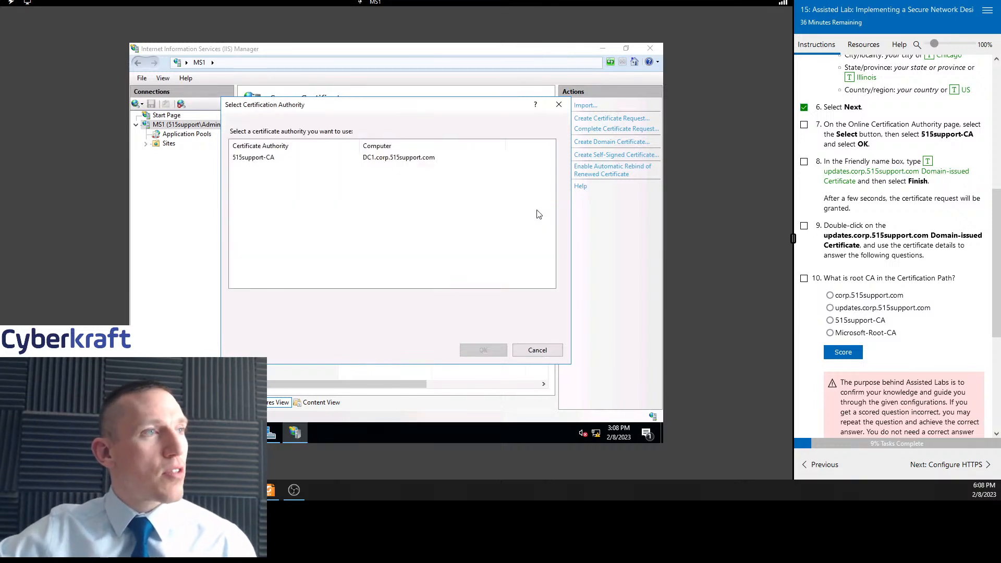
left_click(290, 161)
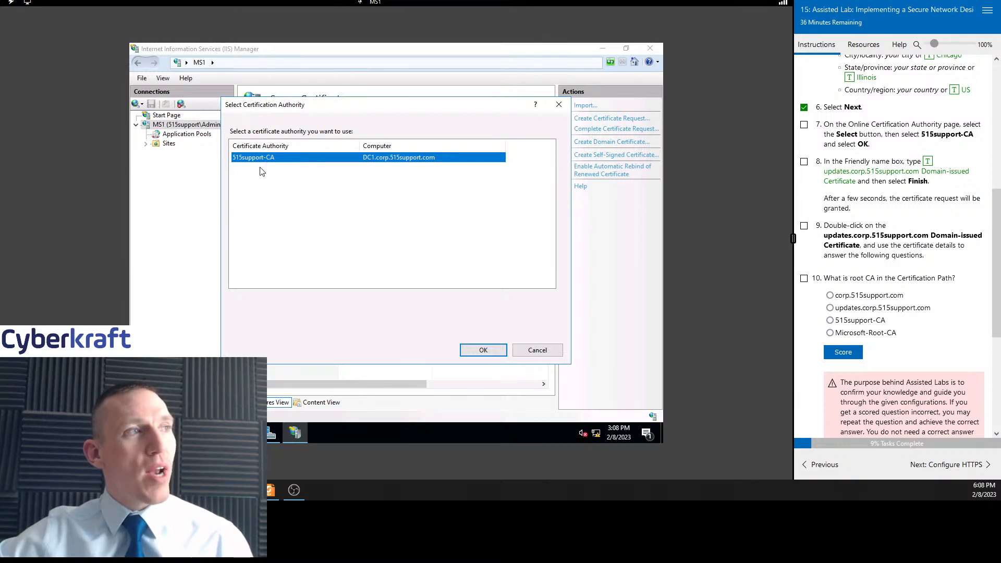
left_click(483, 351)
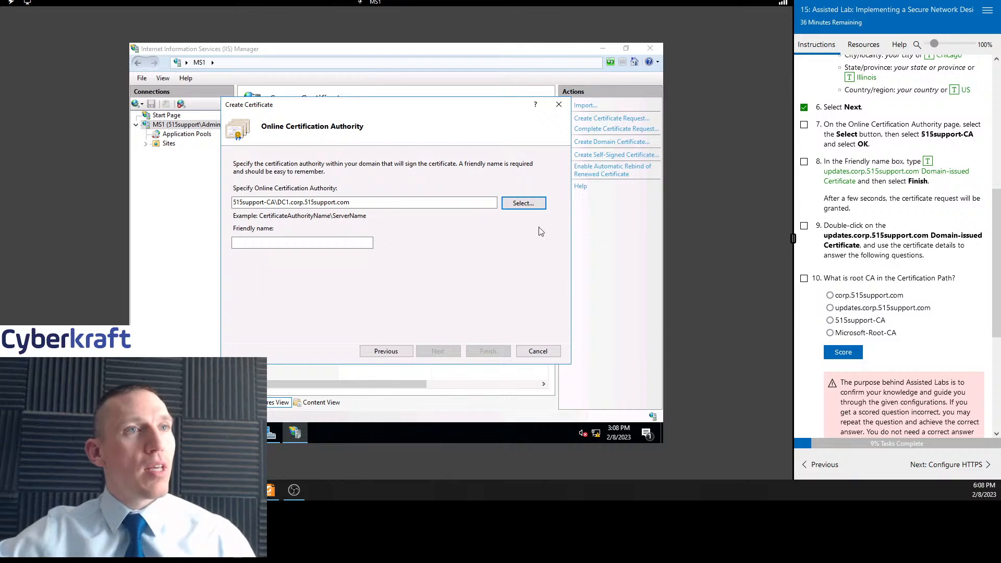
left_click(321, 244)
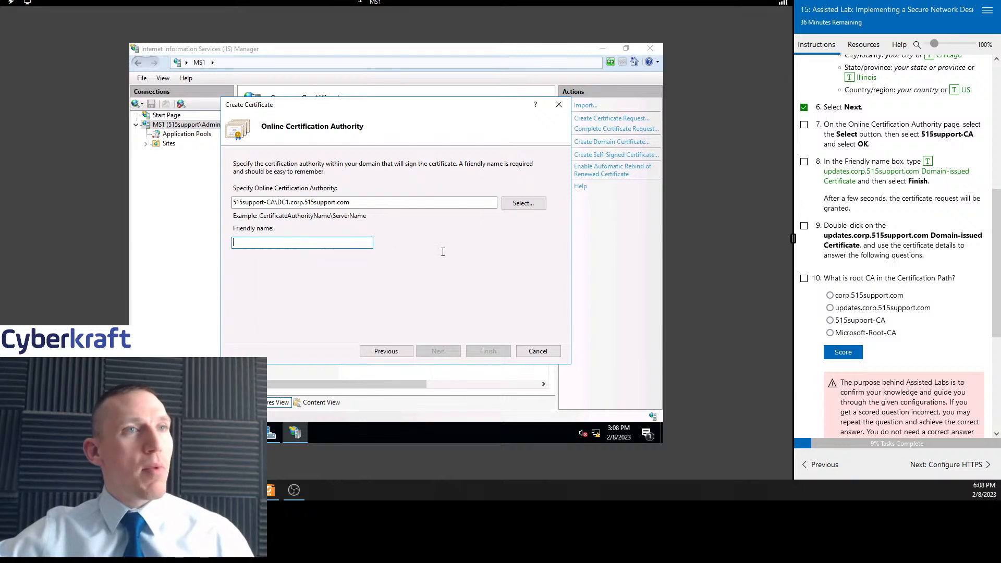
left_click(927, 161)
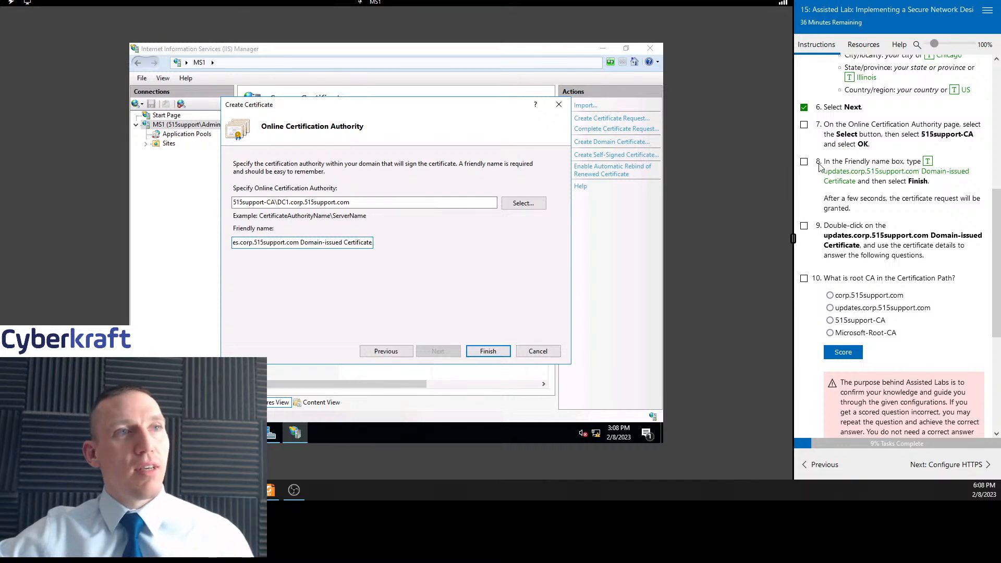
Tick task 8 and finish the certificate request
left_click(804, 162)
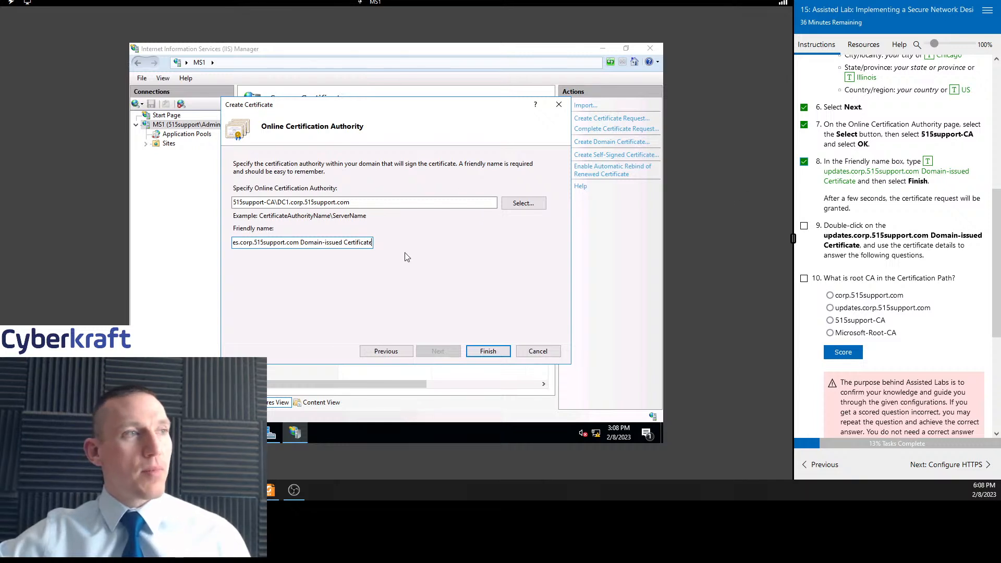
left_click(488, 352)
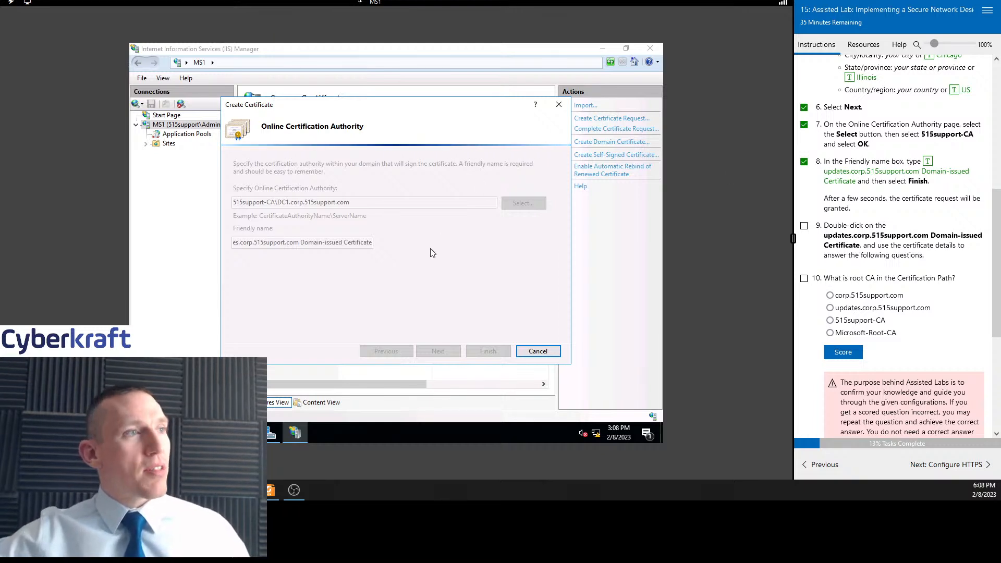
scroll(920, 231, "up", 3)
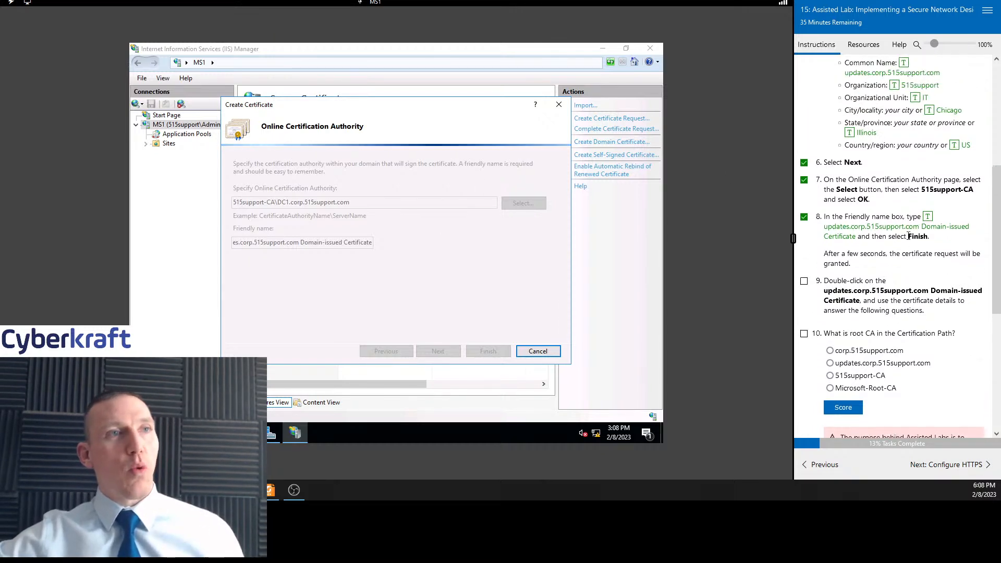
scroll(889, 269, "down", 2)
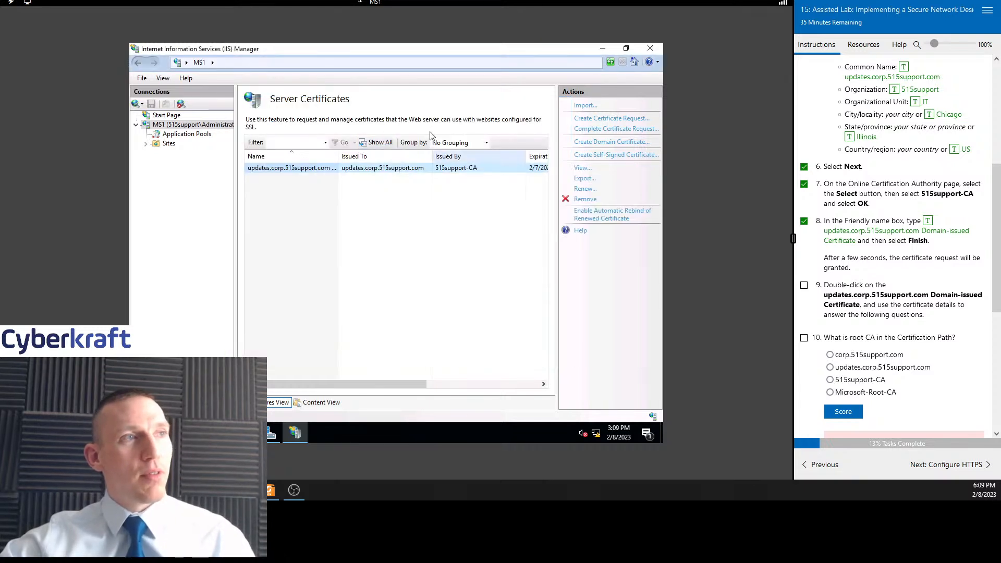
Open the updates.corp.515support.com server certificate and tick task 9
scroll(870, 266, "down", 2)
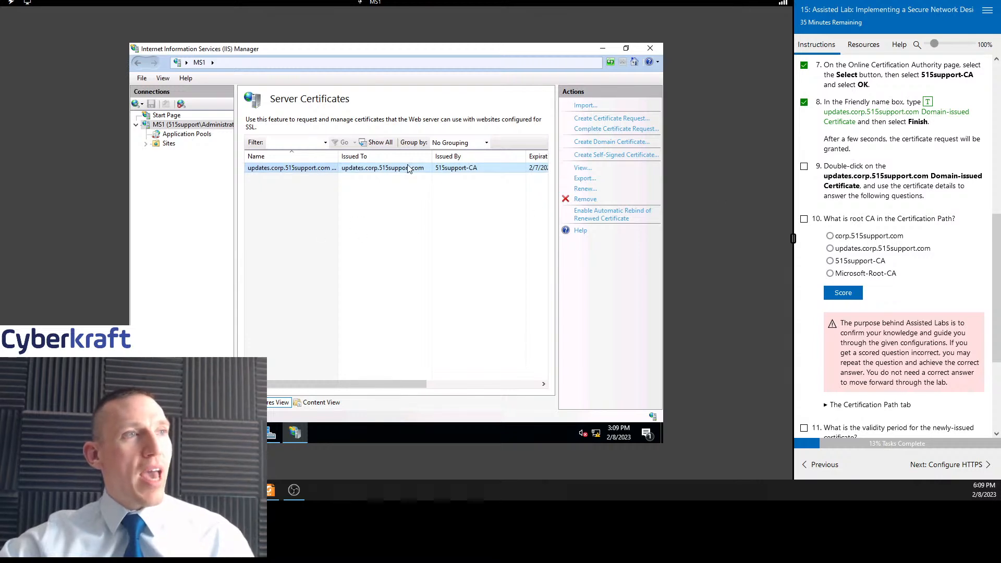
left_click_drag(394, 383, 483, 383)
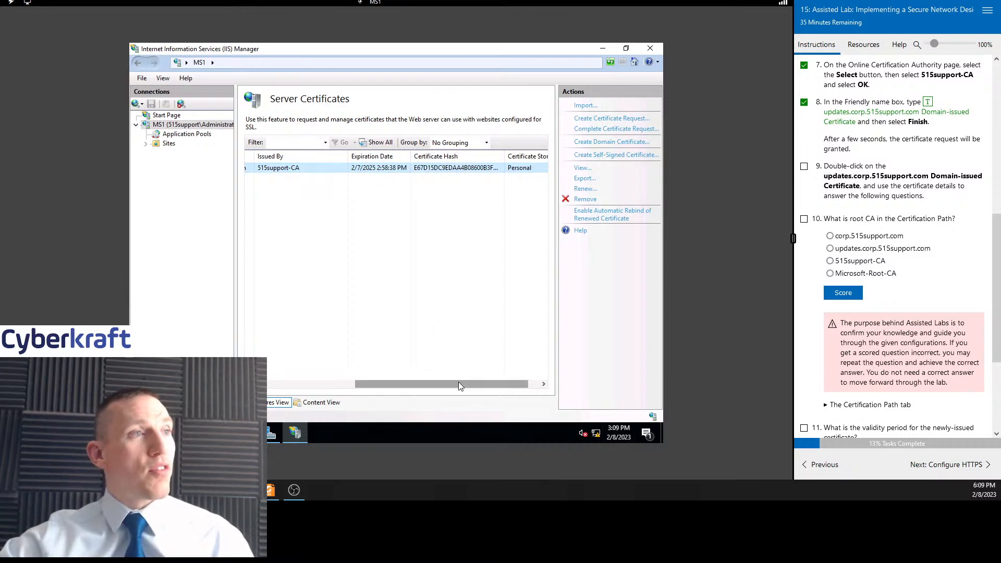
left_click_drag(459, 386, 514, 386)
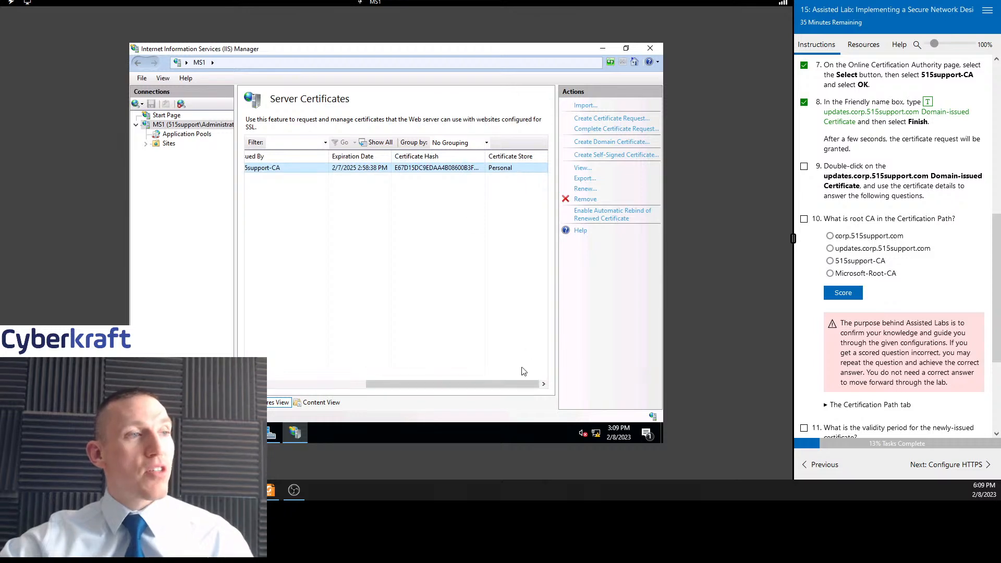
left_click_drag(499, 393, 346, 391)
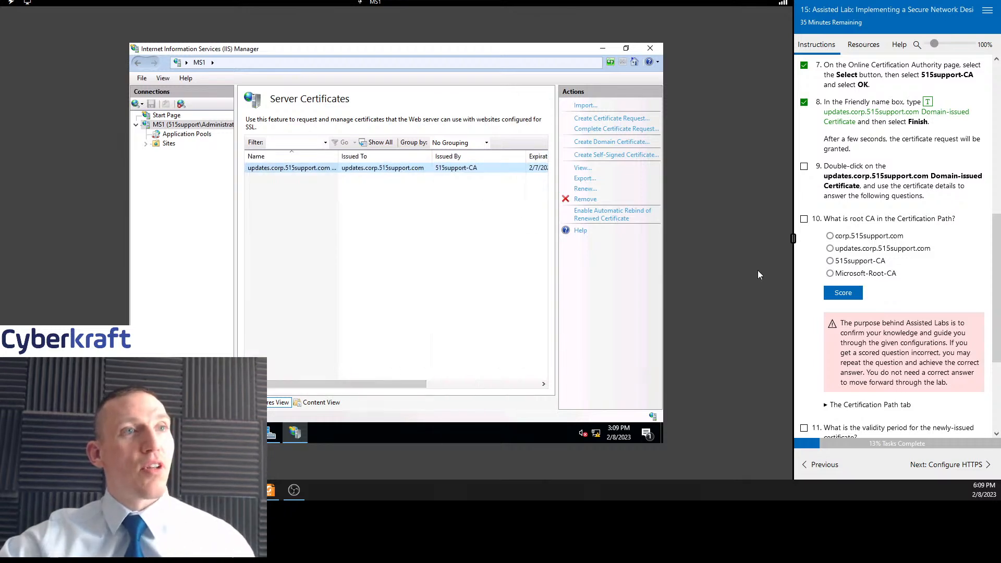
double_click(386, 169)
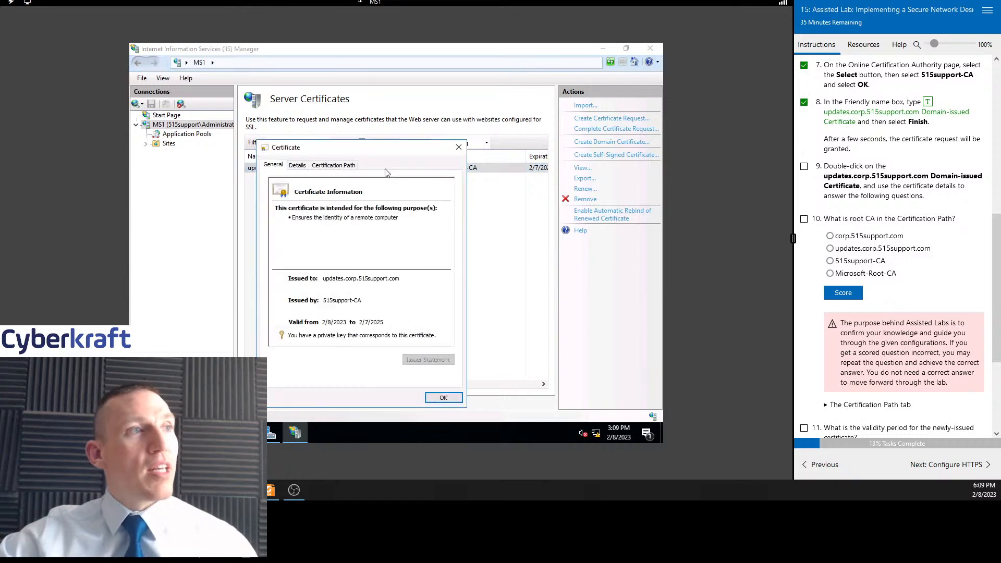
left_click(804, 167)
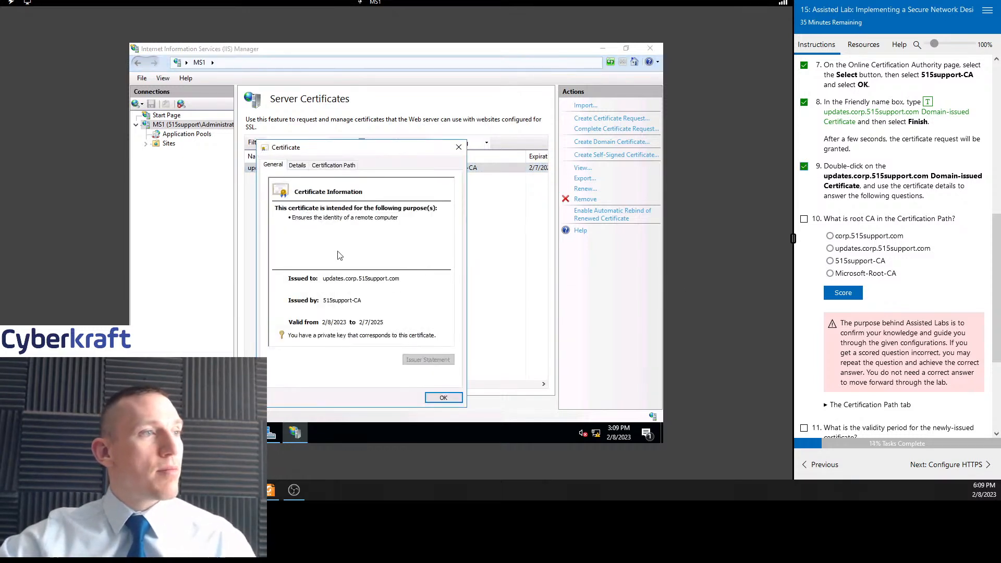
Answer the root CA question with 515support-CA using the certificate's details, score it and tick task 10
left_click_drag(374, 152, 378, 109)
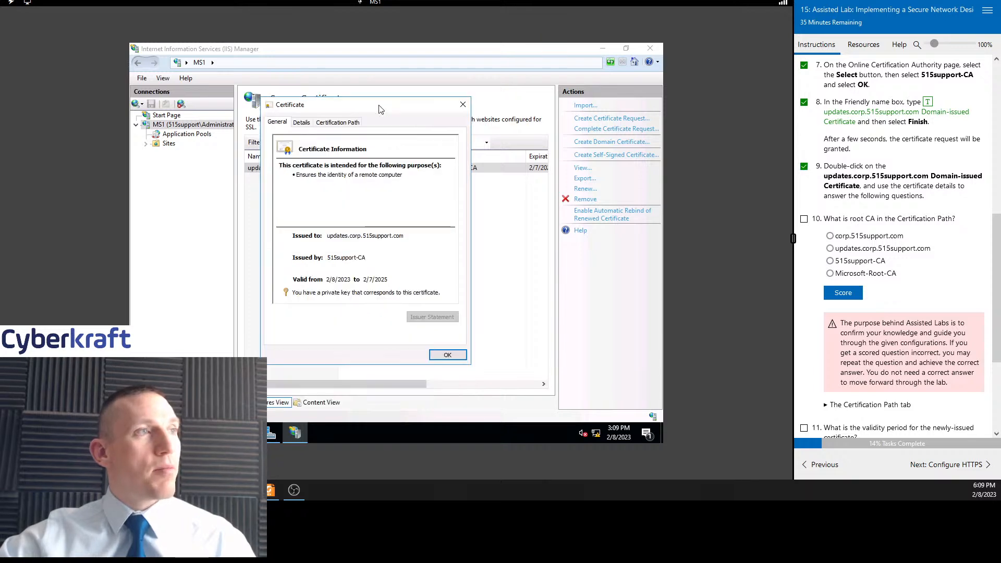
left_click(302, 123)
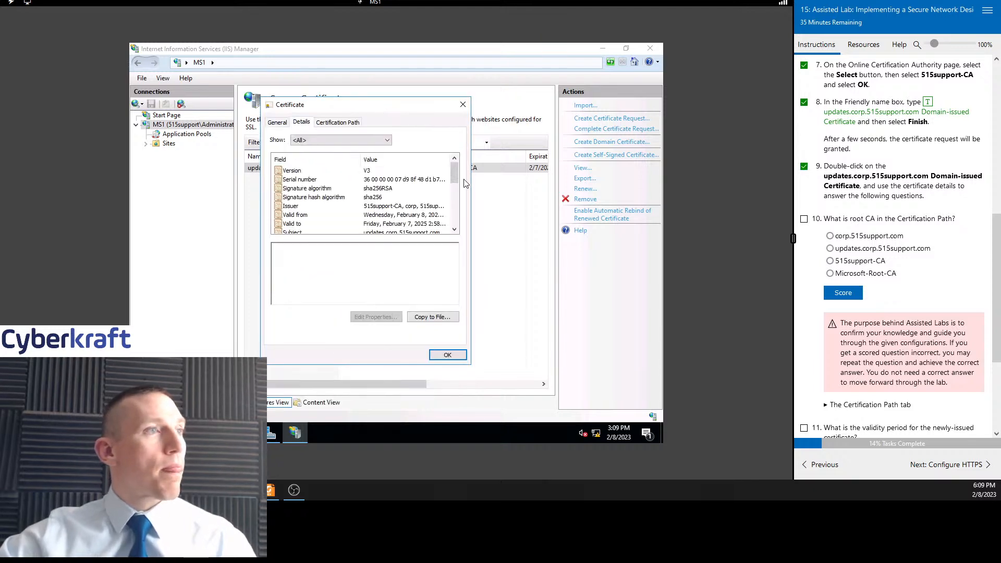
mouse_move(458, 175)
left_mouse_down()
mouse_move(452, 222)
mouse_move(455, 168)
left_mouse_up()
left_click(837, 262)
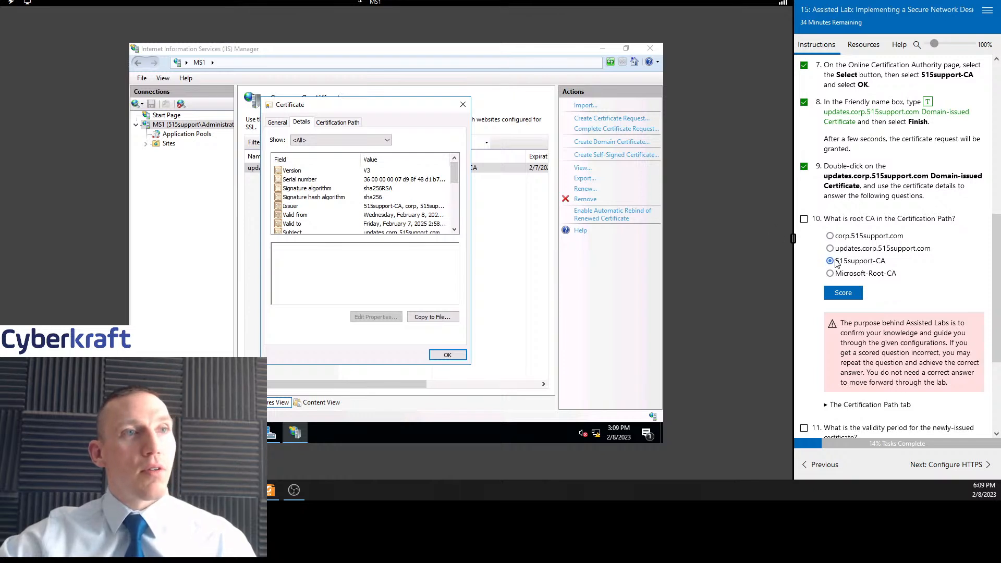
left_click(841, 293)
left_click(805, 219)
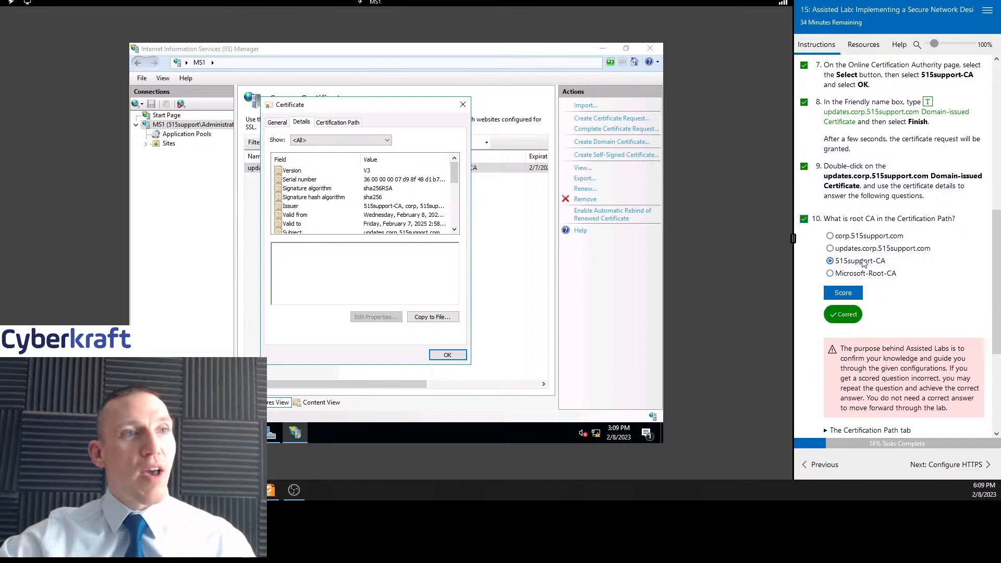
Inspect the certificate's Issuer field and its Certification Path tab alongside the lab's hint
left_click(396, 210)
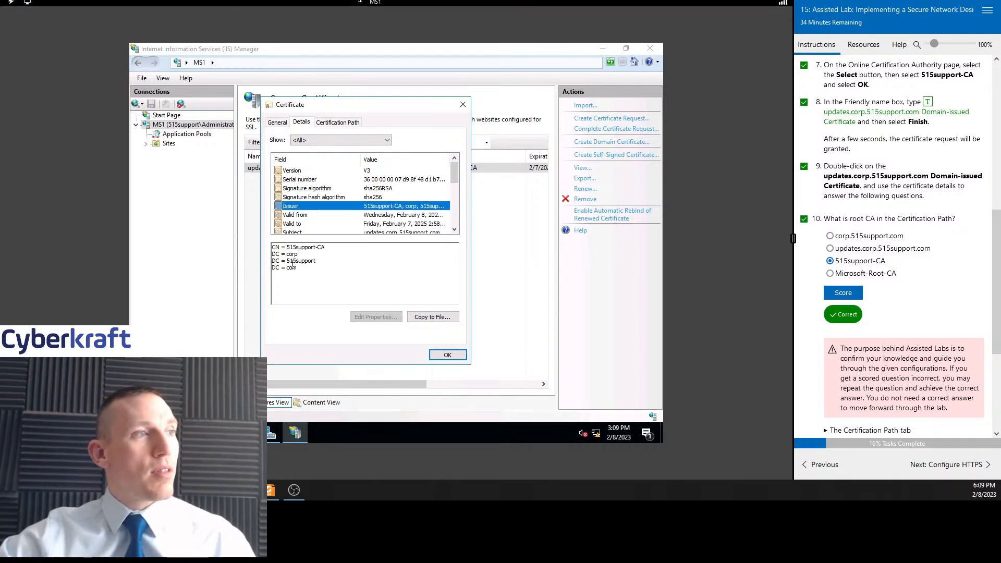
scroll(913, 263, "down", 3)
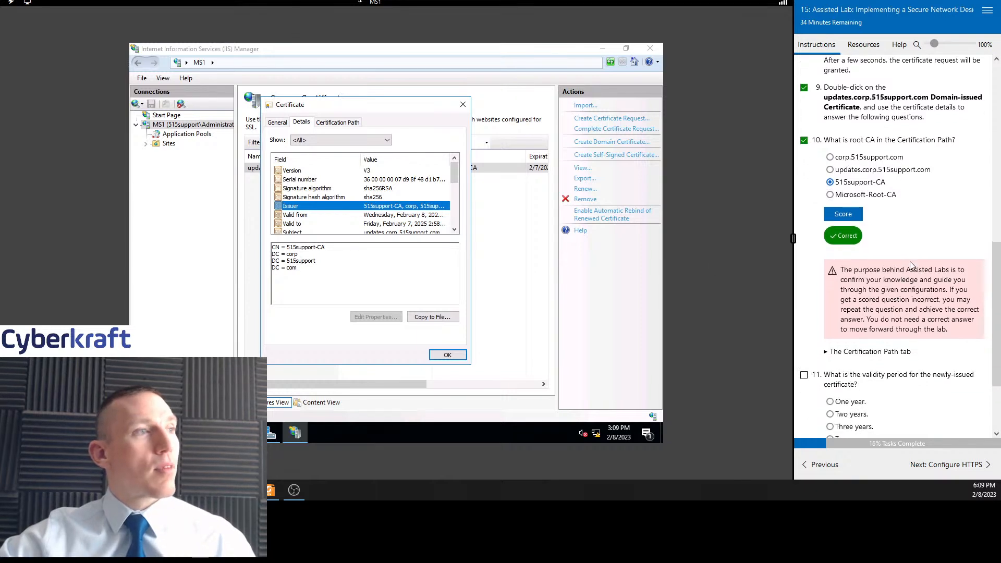
scroll(896, 219, "down", 2)
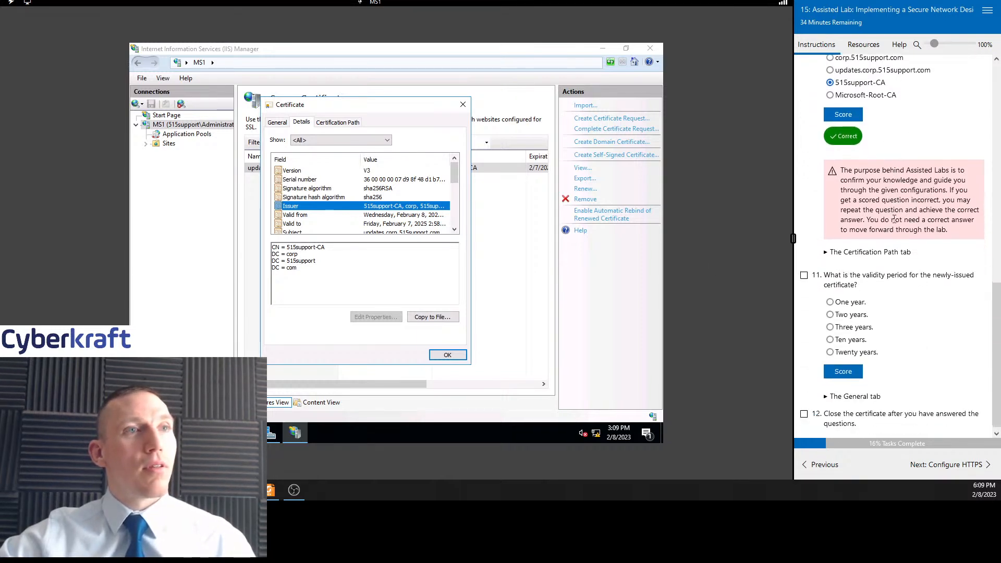
left_click(829, 248)
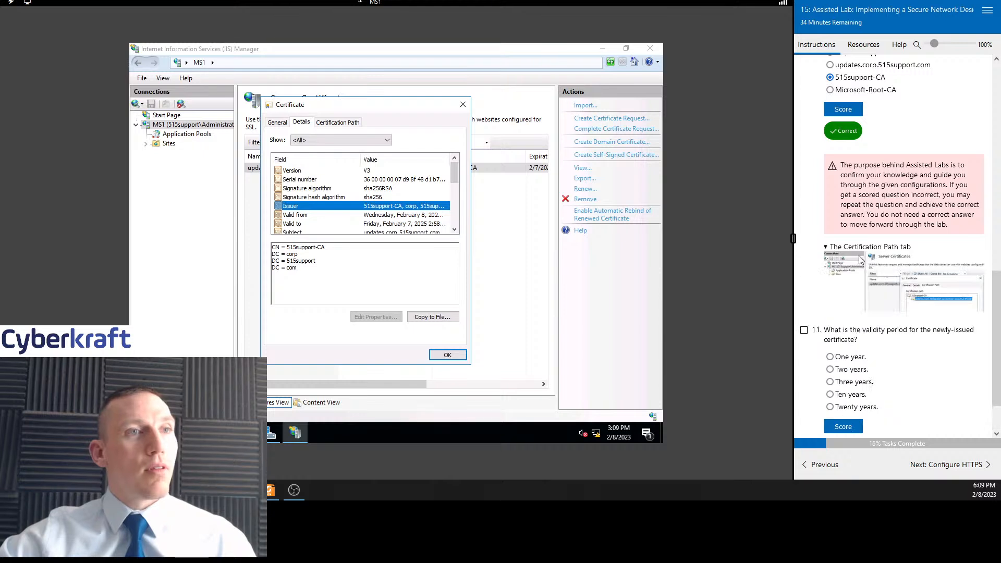
left_click(338, 123)
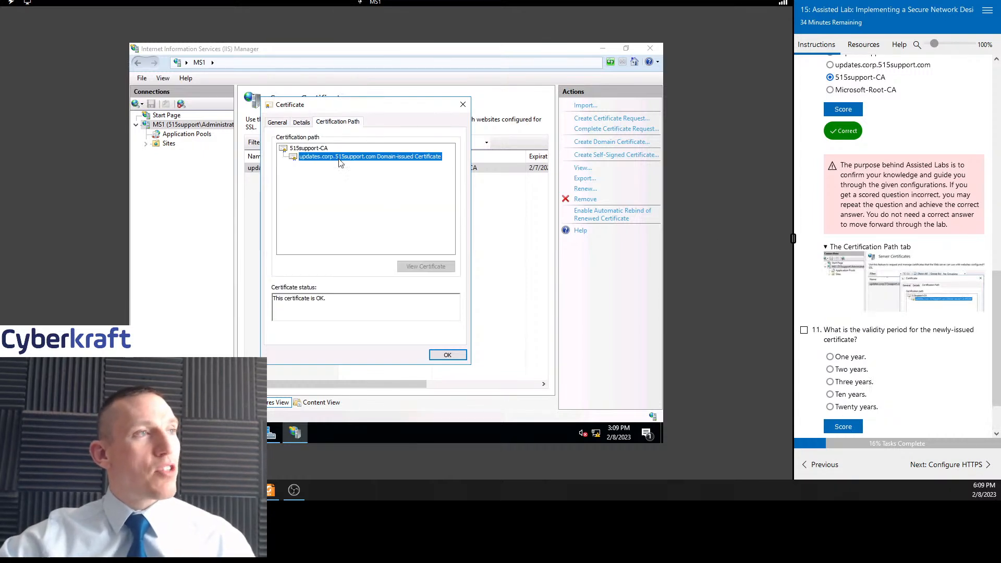
left_click(314, 149)
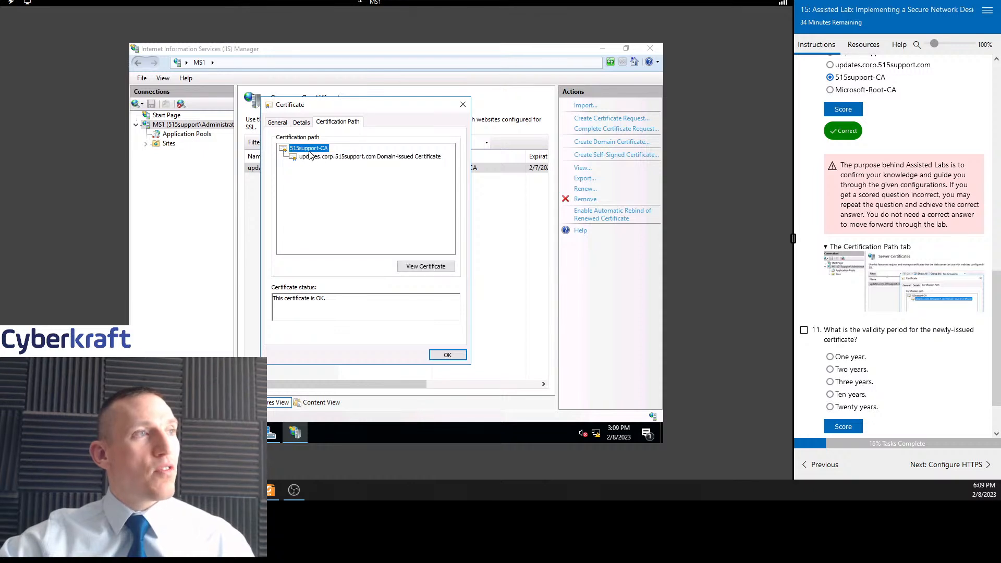
left_click(314, 158)
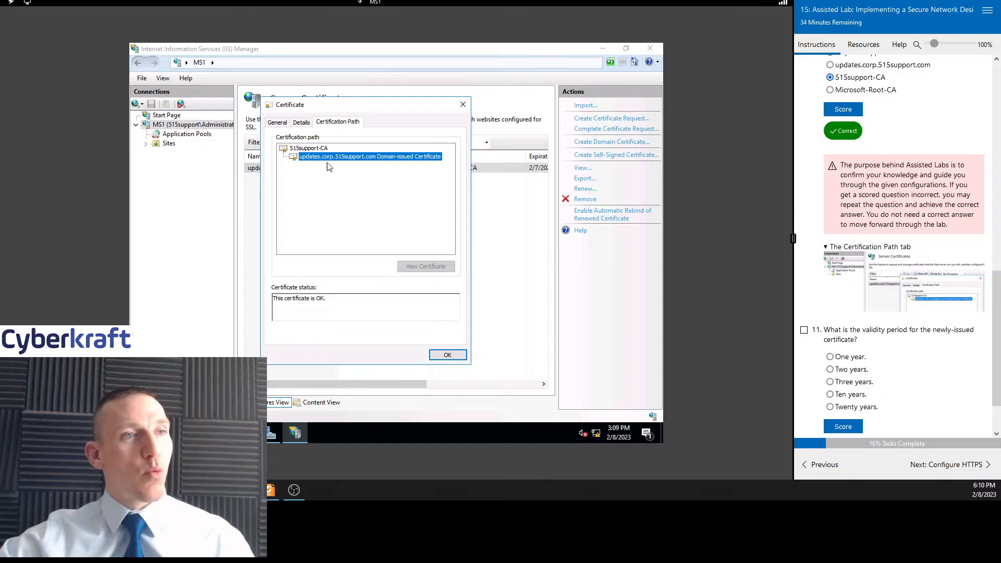
scroll(944, 258, "up", 1)
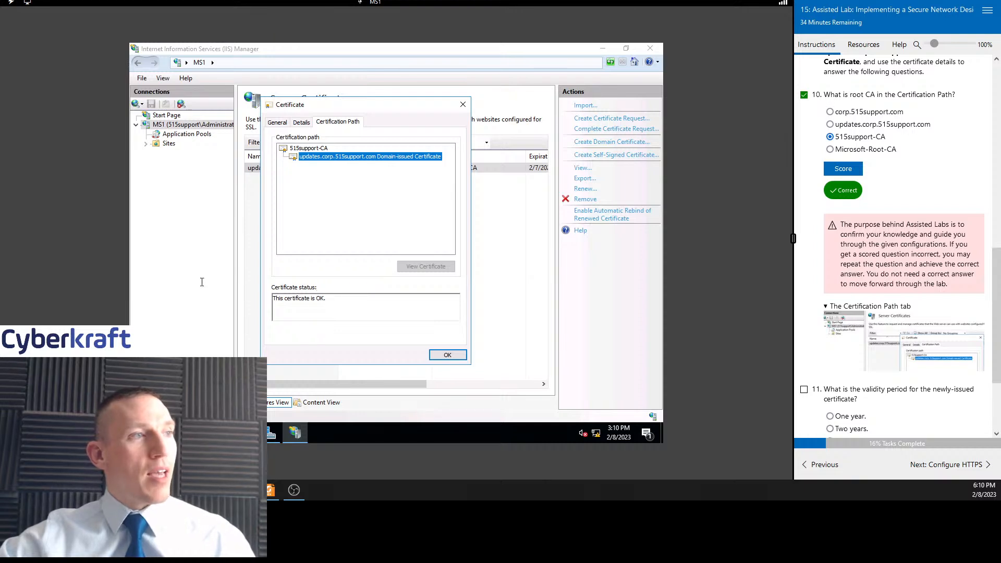
left_click_drag(337, 299, 202, 282)
left_click(415, 306)
scroll(961, 246, "down", 2)
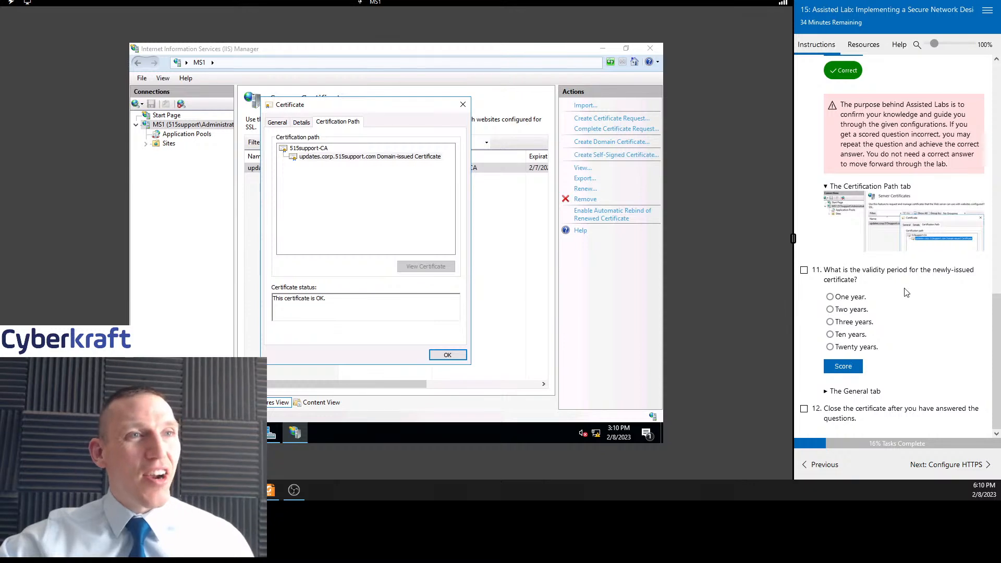
Answer the validity period question with Two years, tick task 11 and score it
left_click(830, 309)
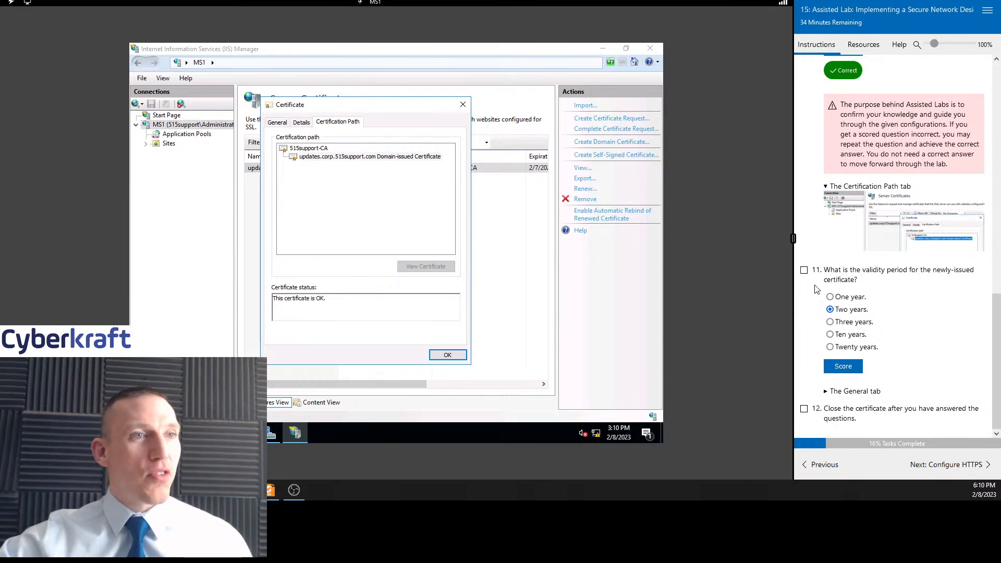
left_click(804, 270)
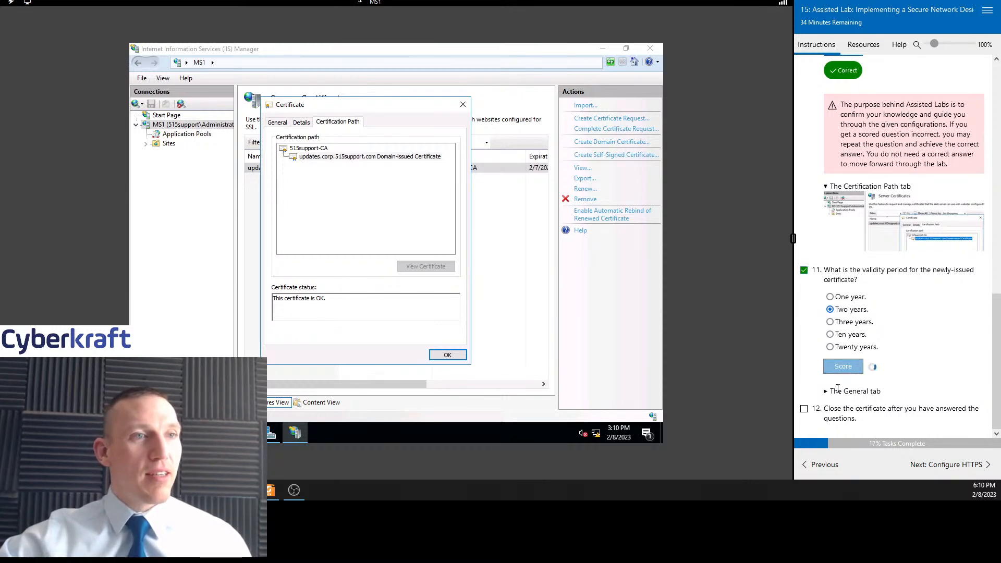
left_click(843, 366)
Tick task 12 and close the certificate dialog
scroll(897, 369, "down", 1)
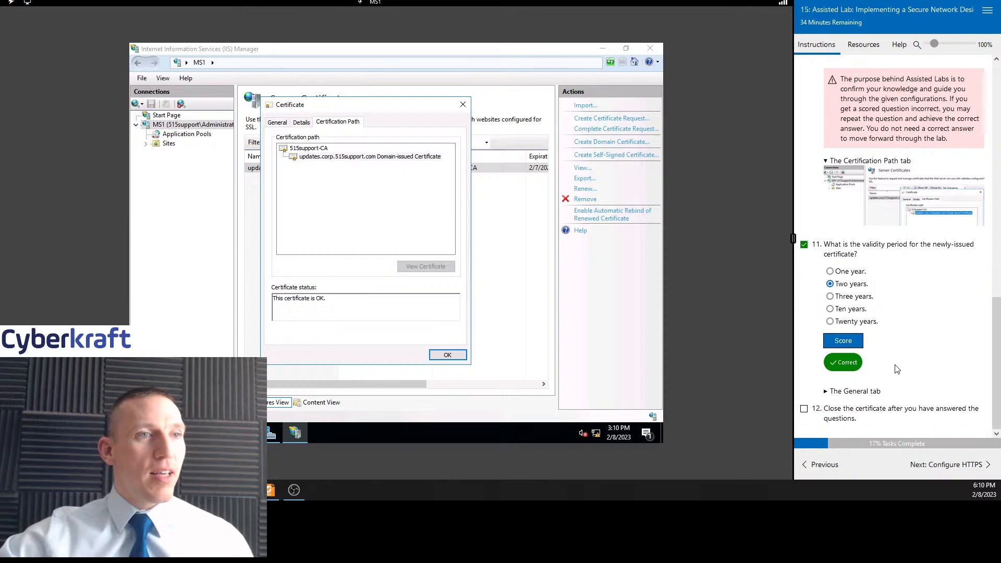
left_click(804, 409)
left_click(463, 104)
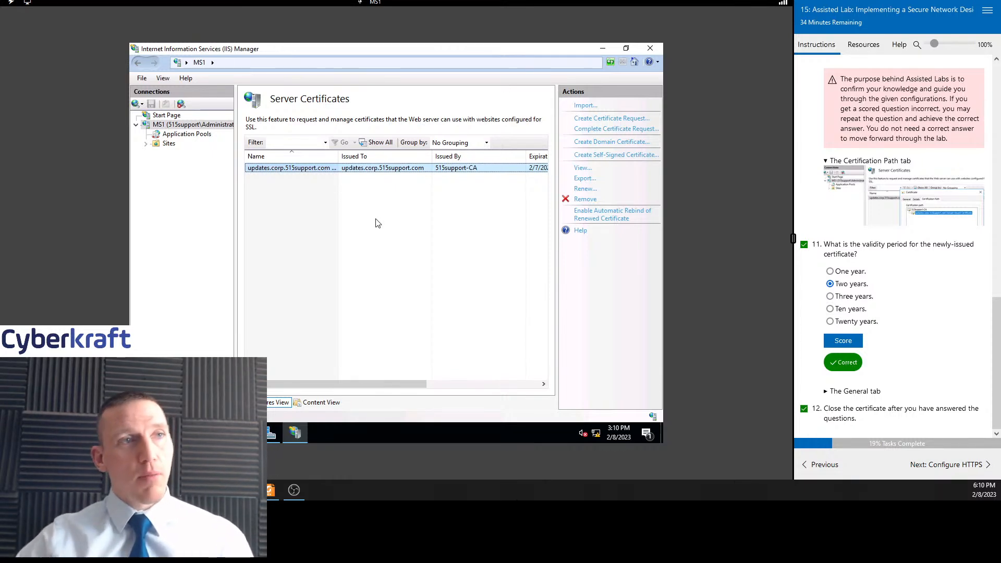
Move to the Configure HTTPS section, tick task 1, and expand the server's Sites node to select Default Web Site
left_click(944, 464)
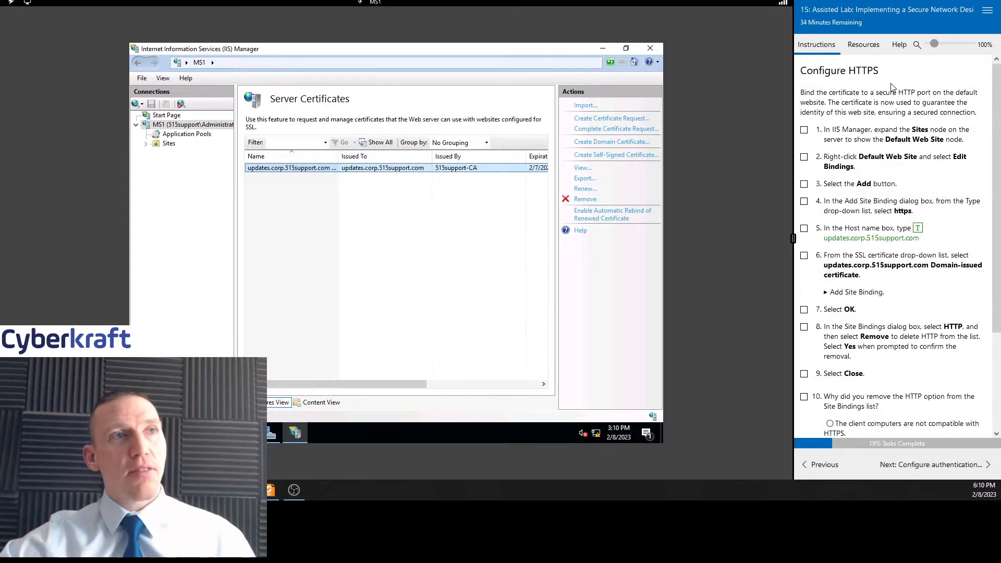
left_click(804, 130)
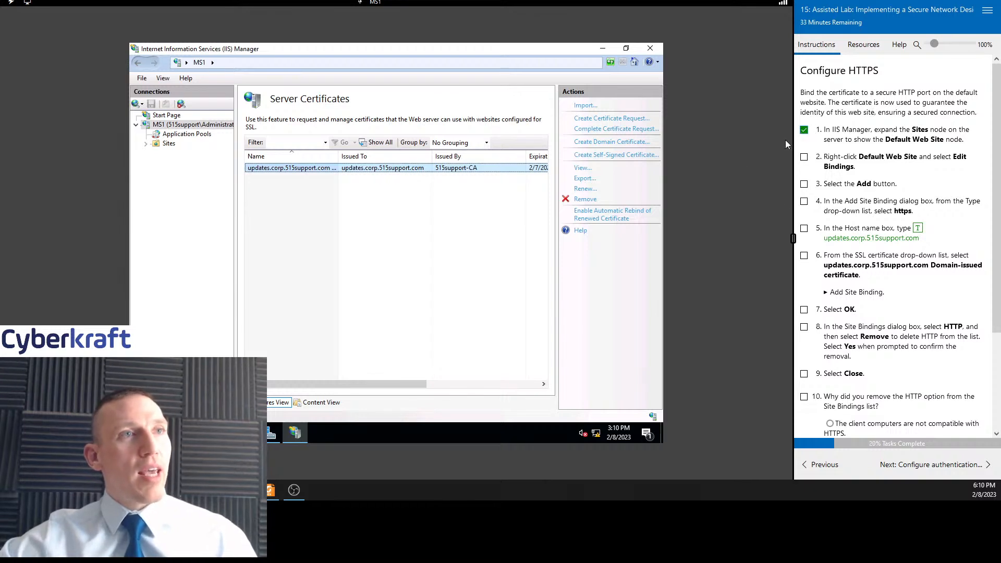
left_click(192, 124)
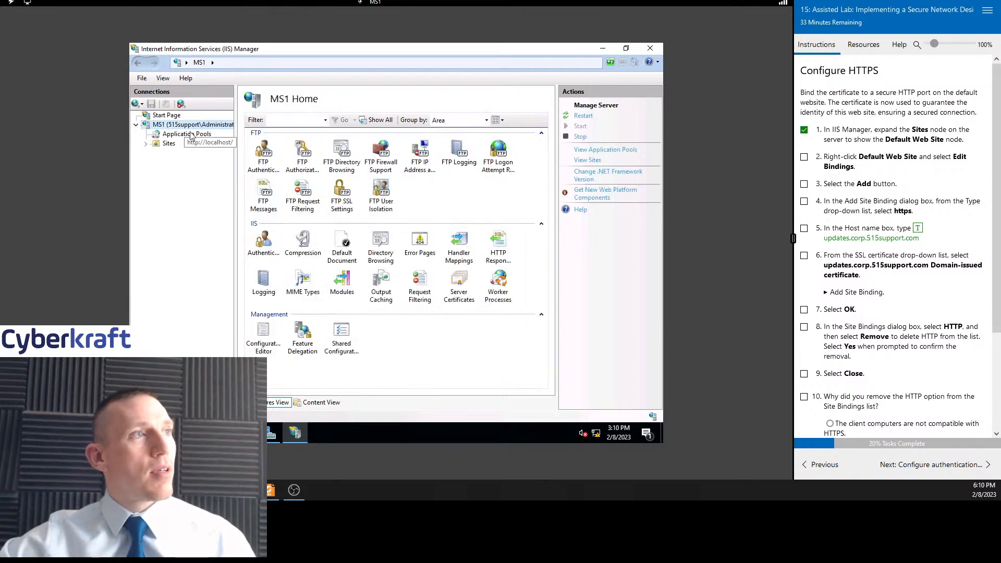
scroll(904, 185, "down", 1)
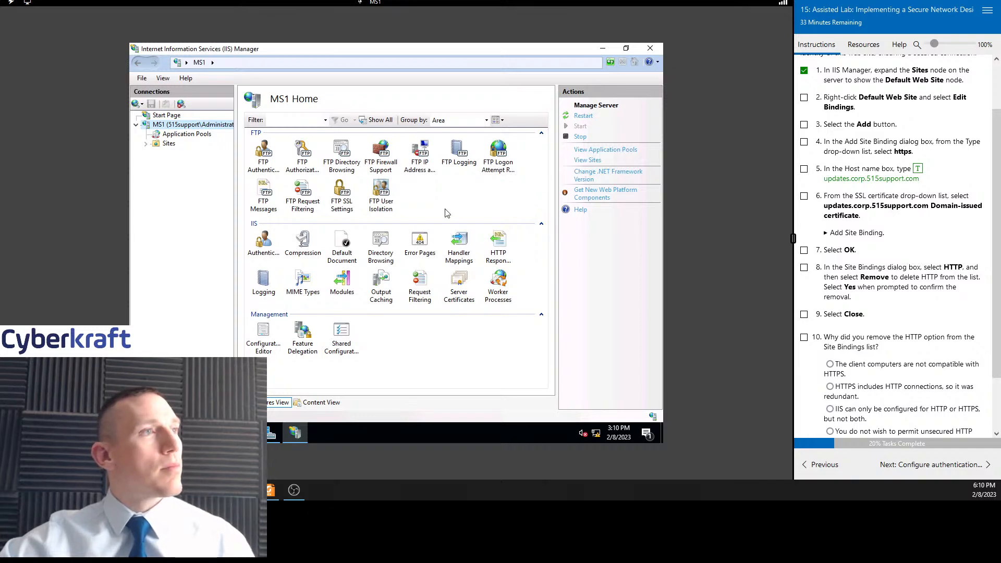
left_click(137, 126)
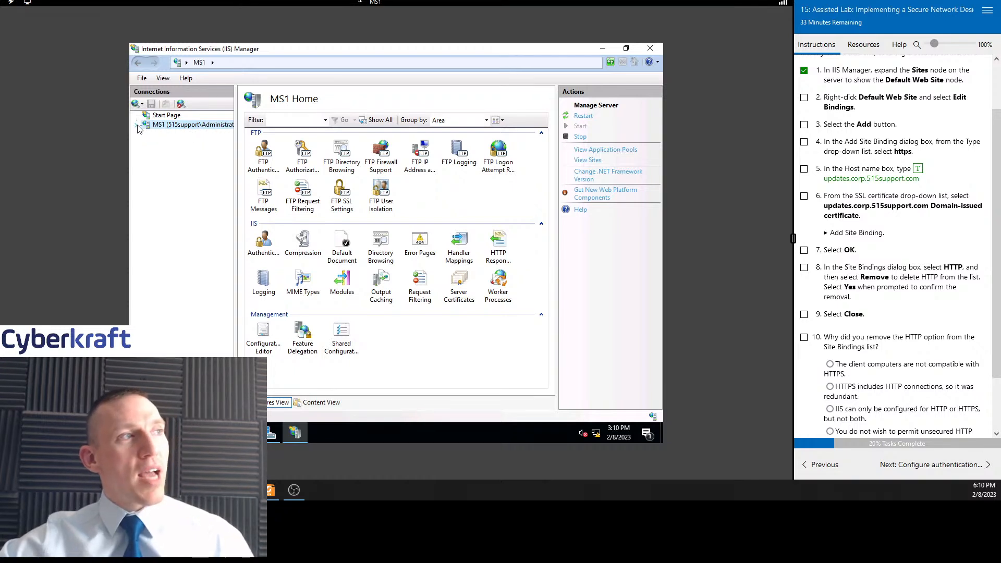
left_click(137, 126)
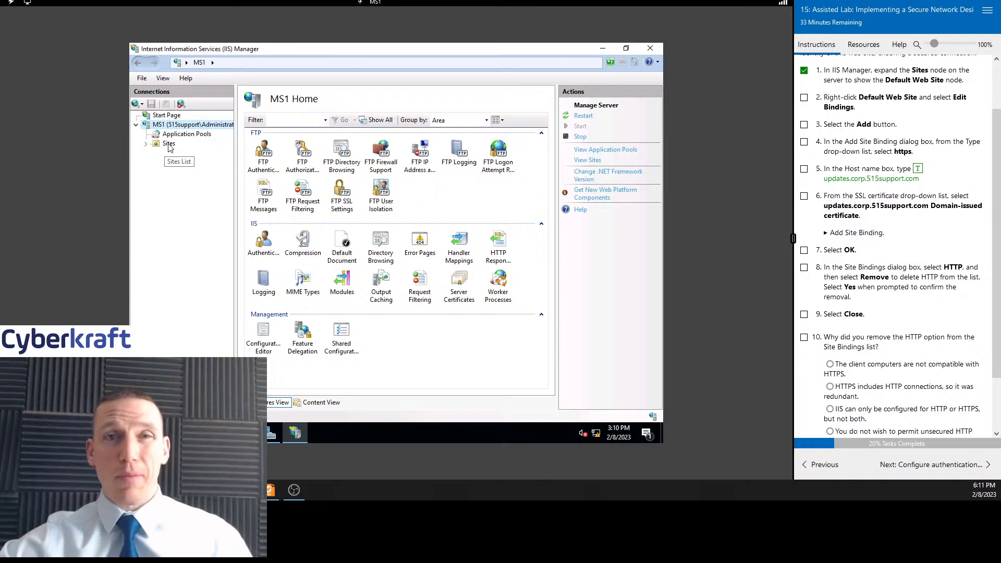
left_click(146, 145)
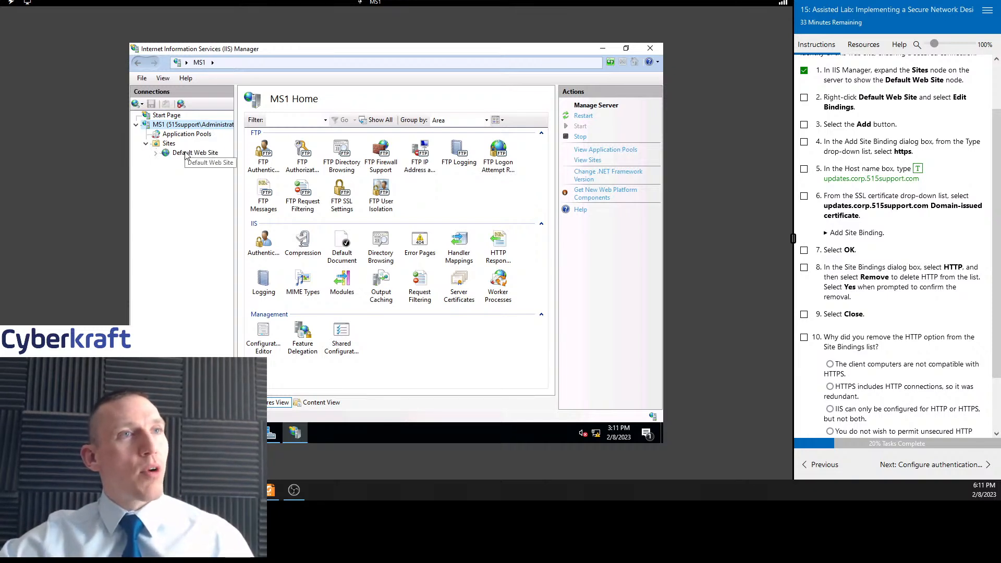
left_click(186, 153)
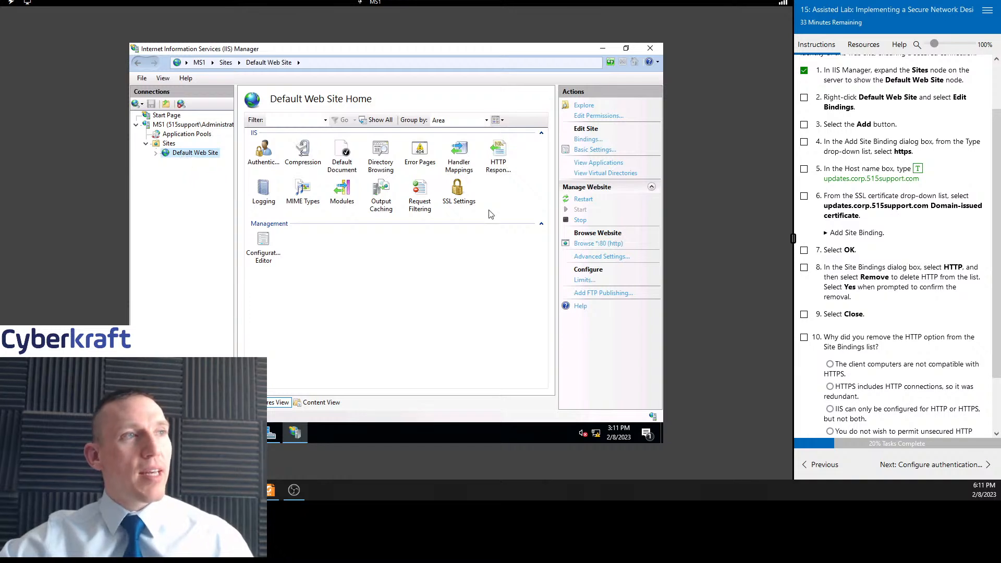
Tick task 2 and open the site bindings of Default Web Site
left_click(804, 99)
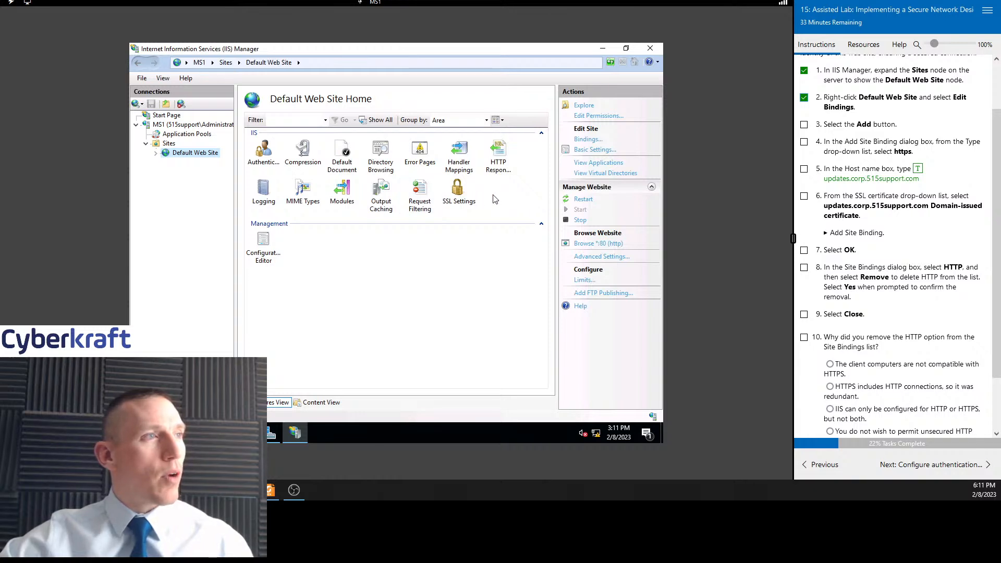
left_click(169, 145)
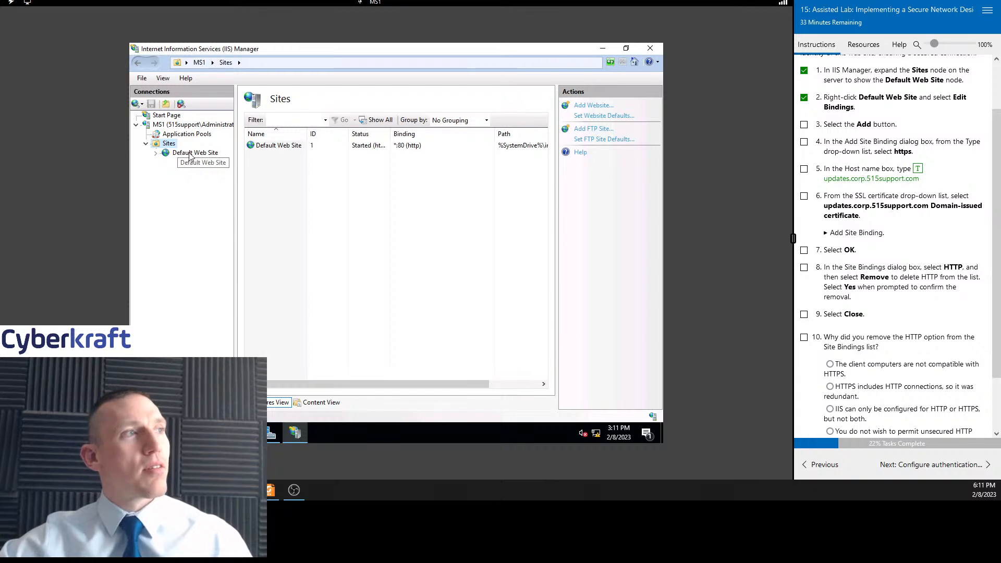
left_click(190, 154)
right_click(190, 156)
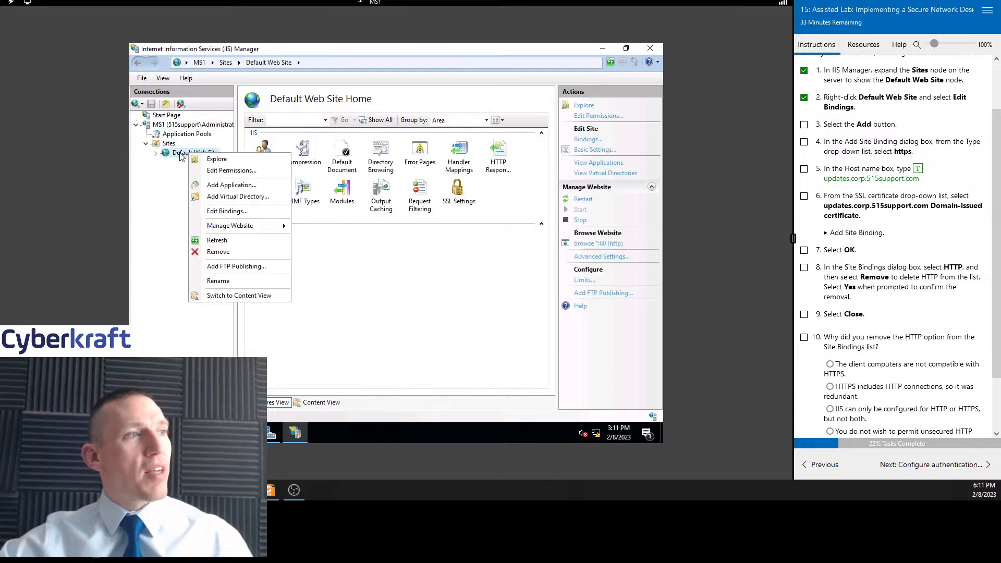
left_click(177, 166)
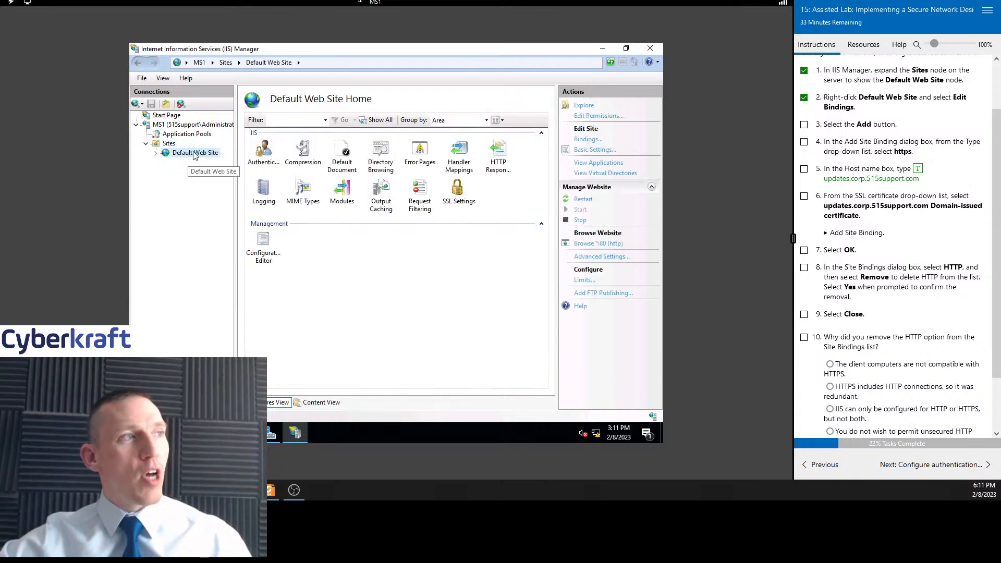
right_click(189, 152)
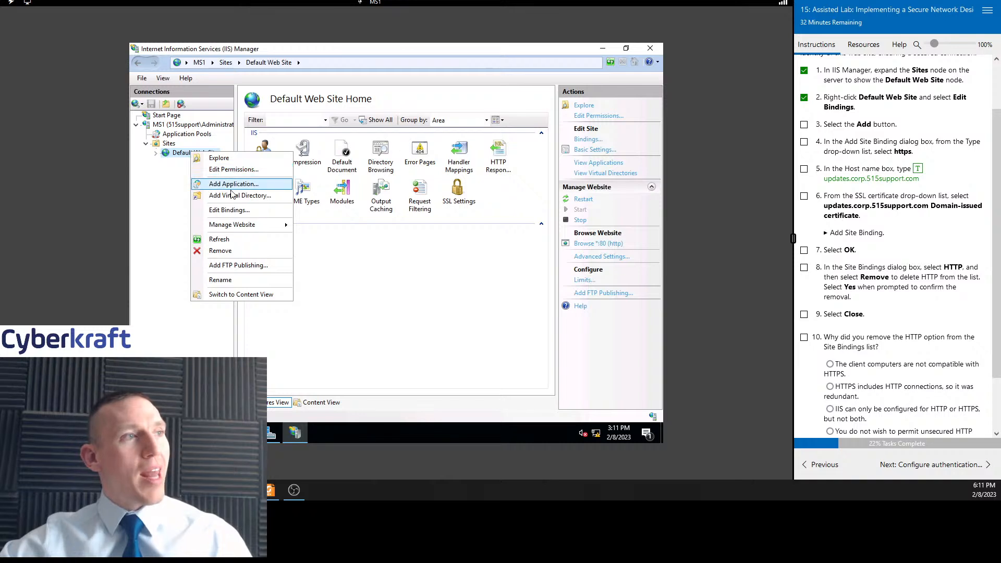
left_click(226, 211)
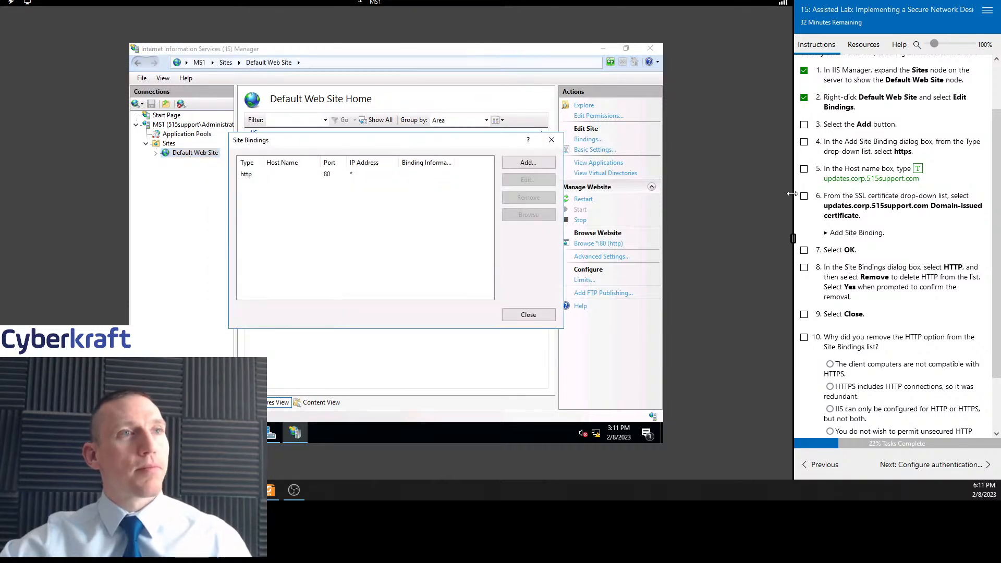
Tick tasks 3 and 4 while starting a new site binding of type https
left_click(804, 126)
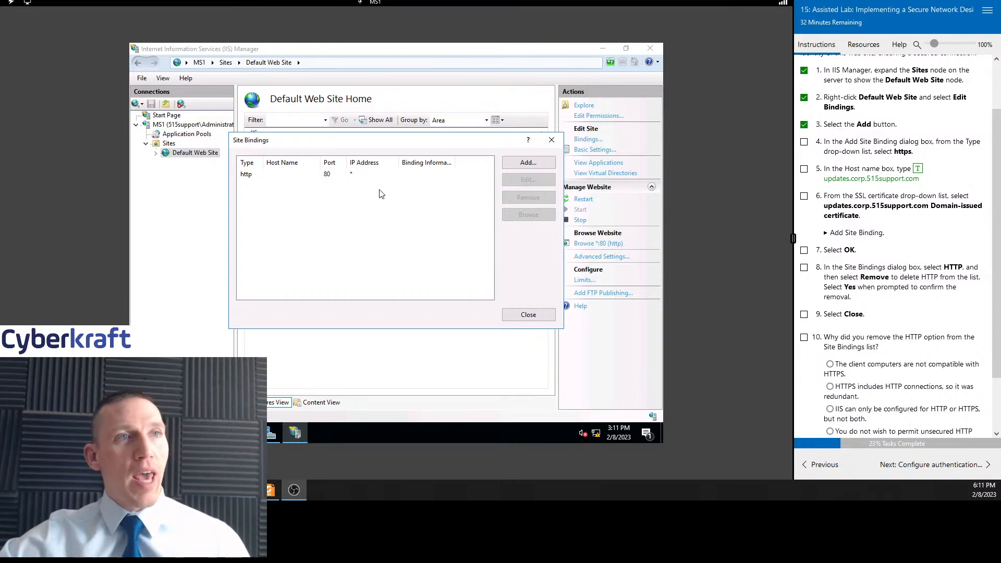
scroll(908, 150, "down", 1)
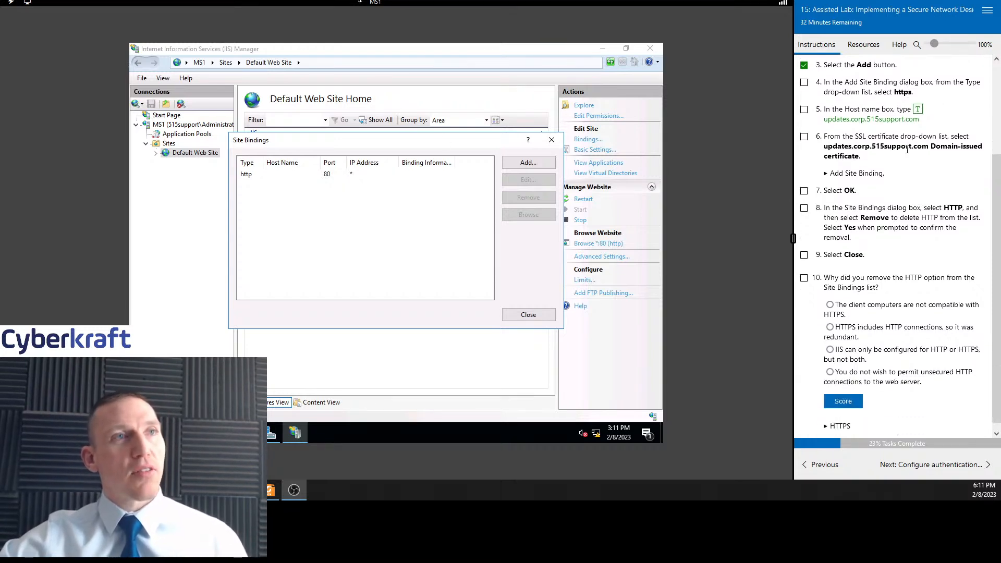
left_click(540, 166)
left_click(804, 83)
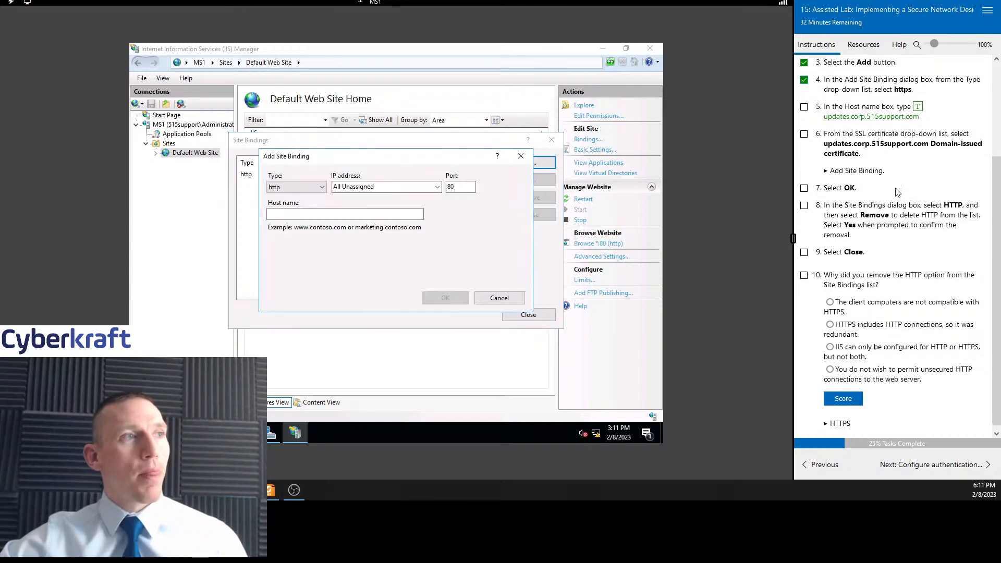
left_click(308, 214)
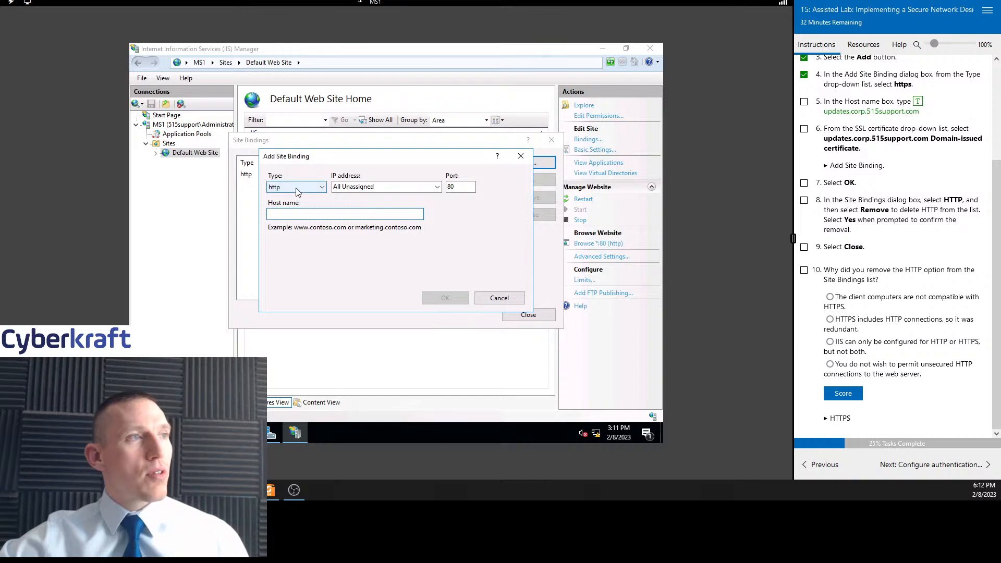
left_click(296, 189)
left_click(287, 206)
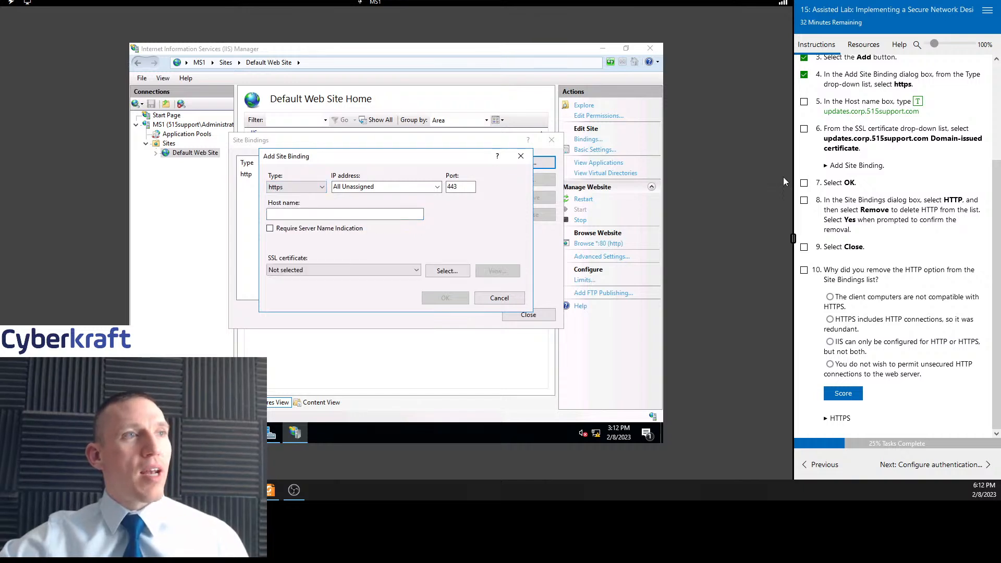
Enter updates.corp.515support.com as the binding's host name and tick task 5
left_click(377, 188)
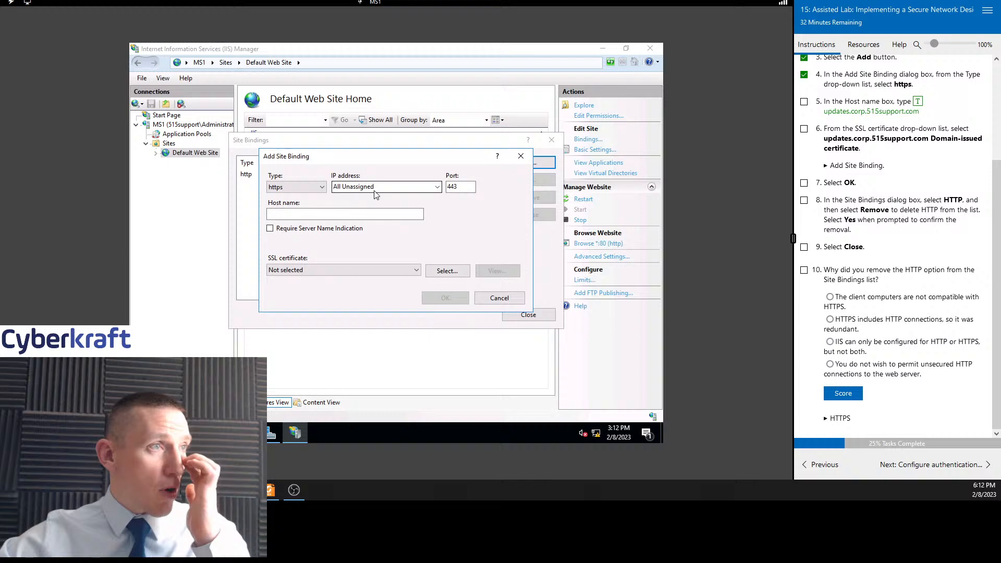
left_click(437, 187)
left_click(485, 213)
left_click(360, 213)
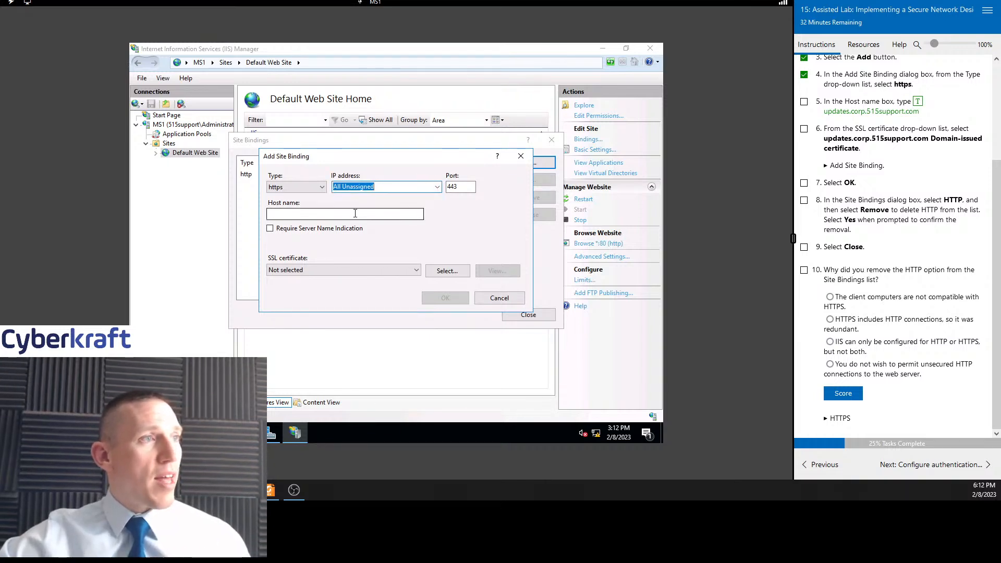
left_click(918, 101)
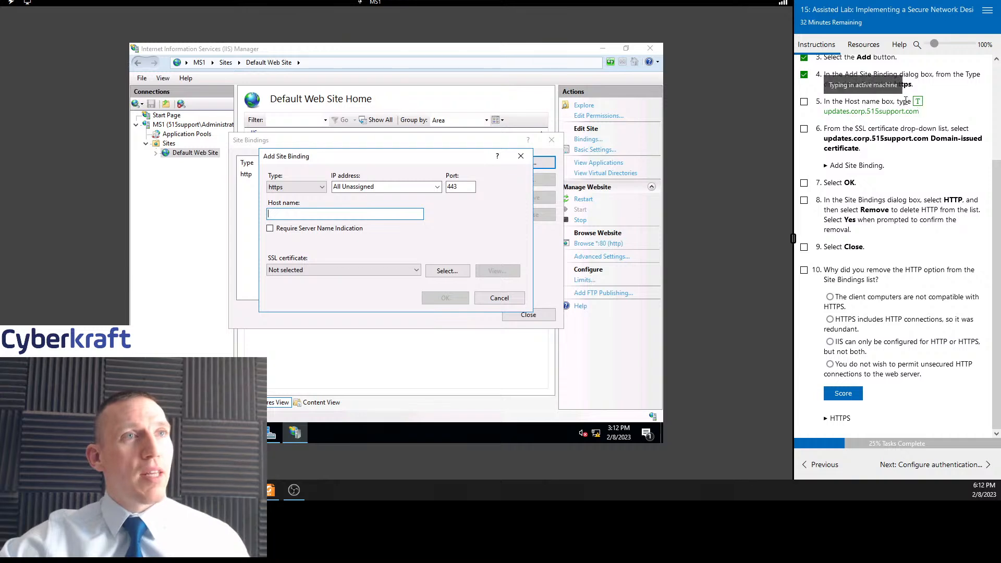
left_click(804, 102)
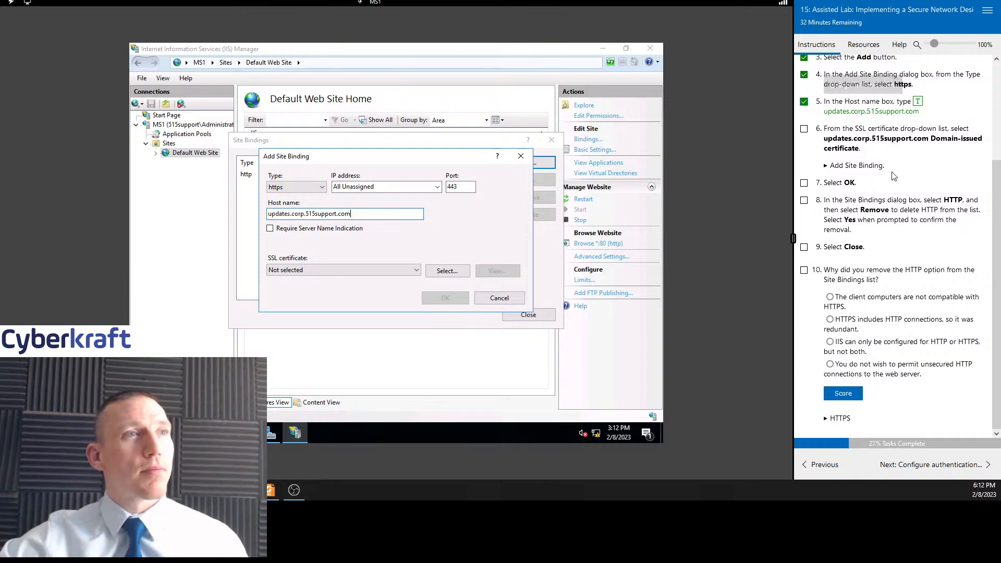
Choose the updates.corp.515support.com Domain-issued certificate as the binding's SSL certificate
left_click(352, 271)
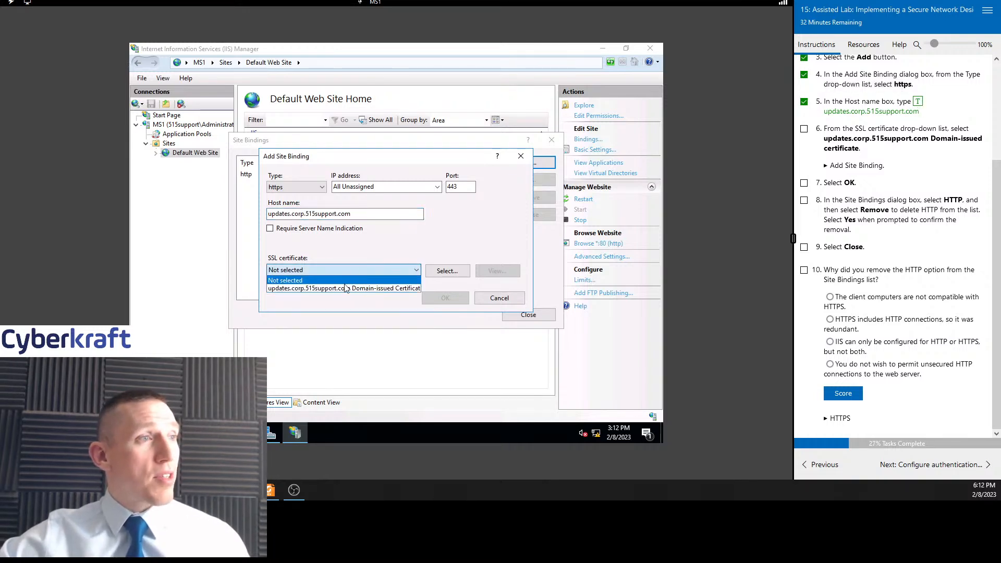
left_click(345, 289)
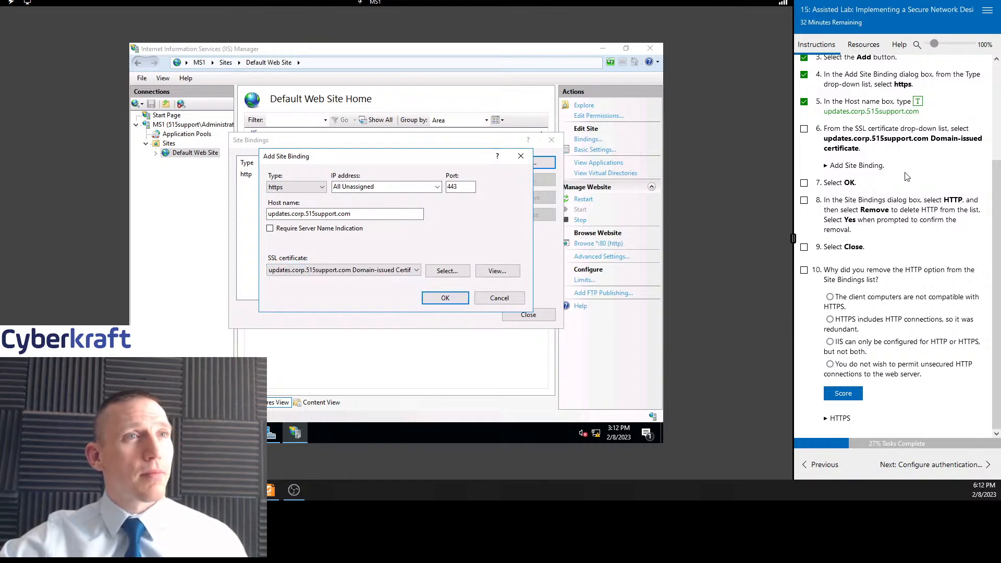
Switch the binding type to http and back to https
left_click(300, 191)
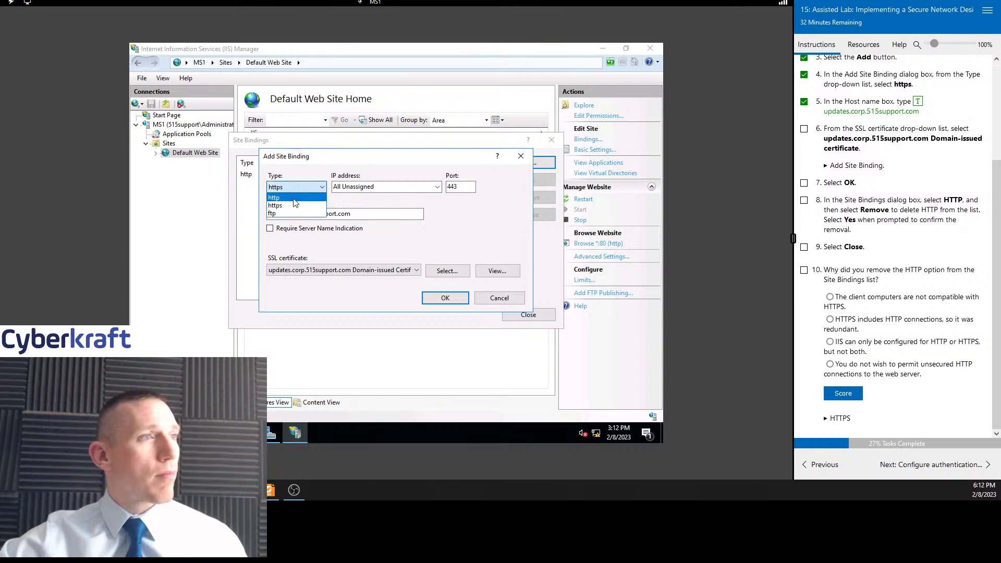
left_click(296, 200)
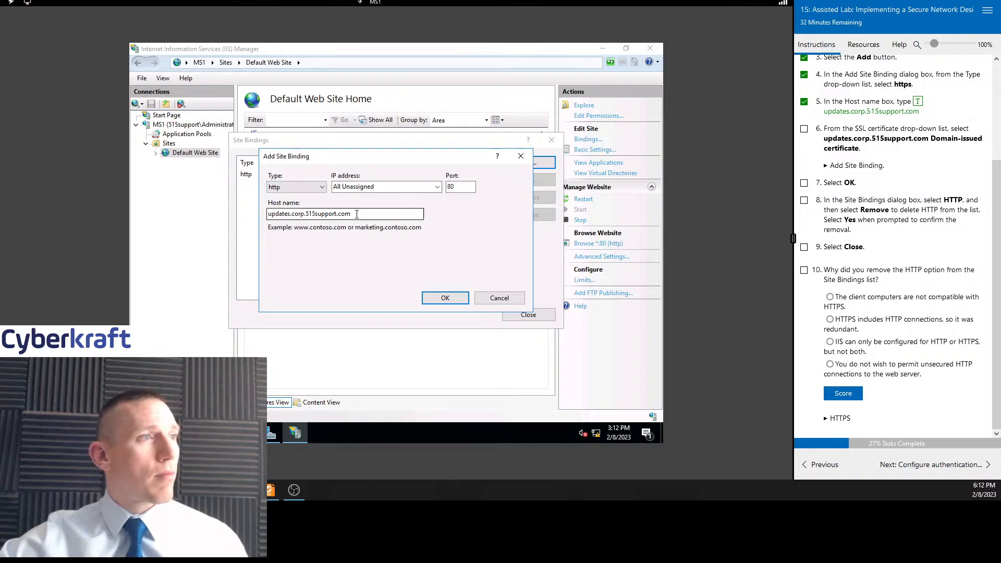
left_click(299, 187)
left_click(290, 206)
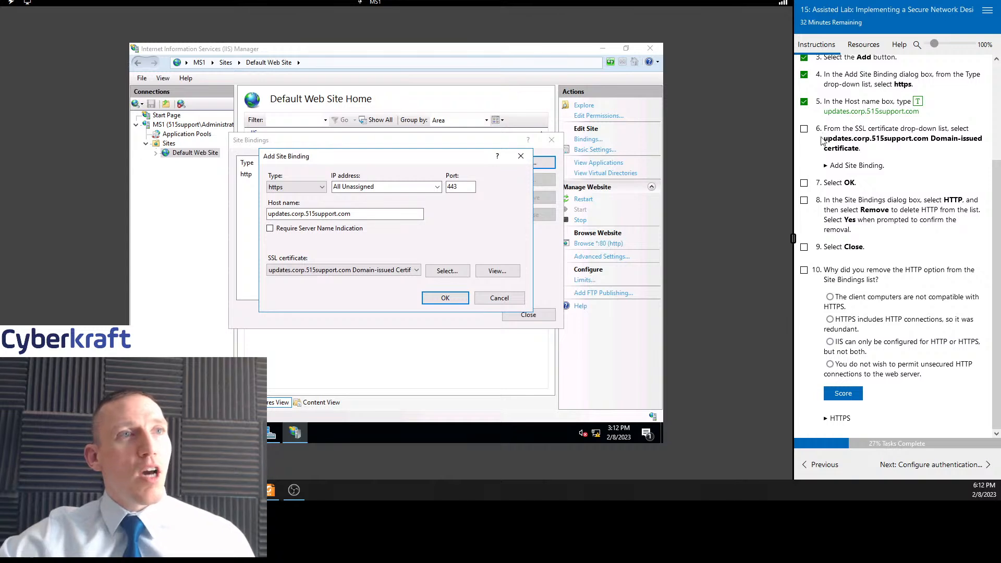
Tick task 6, save the new https binding, and tick task 7
left_click(804, 129)
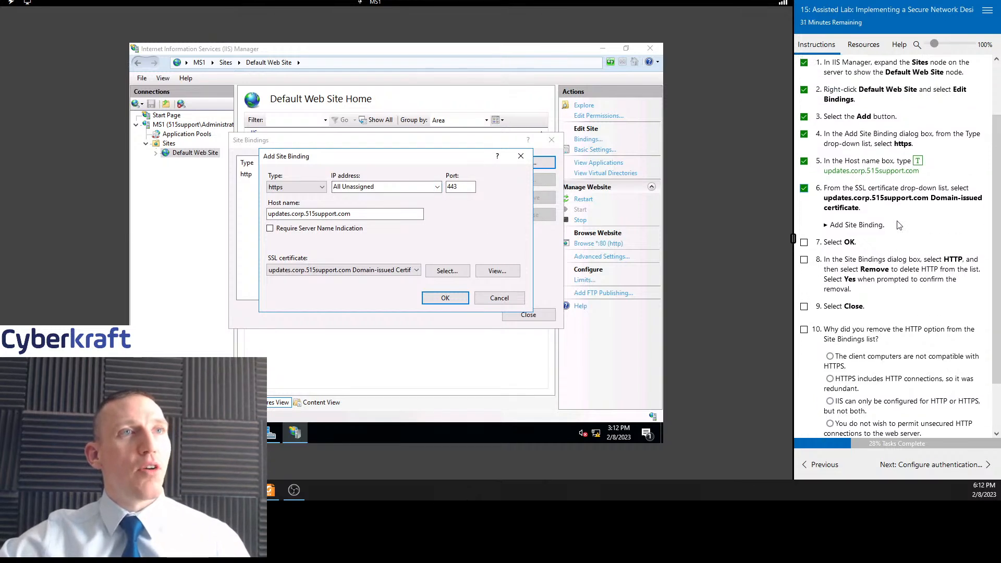
left_click(431, 300)
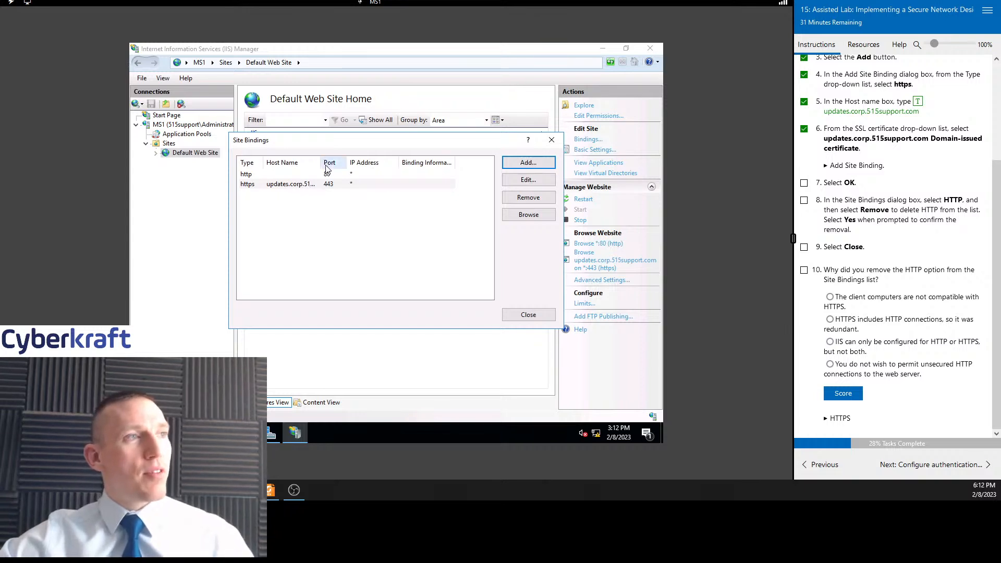
left_click_drag(319, 162, 357, 164)
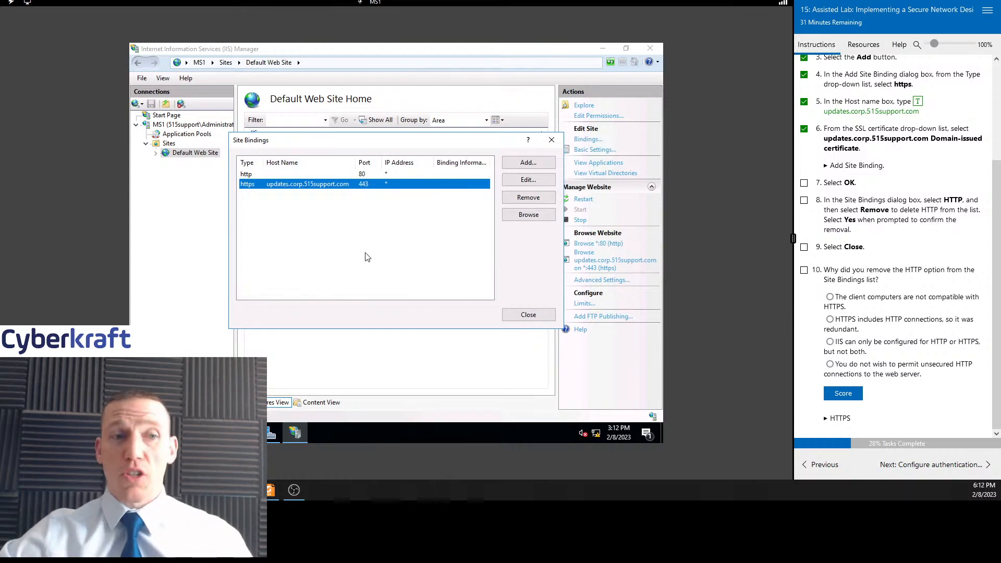
left_click(805, 184)
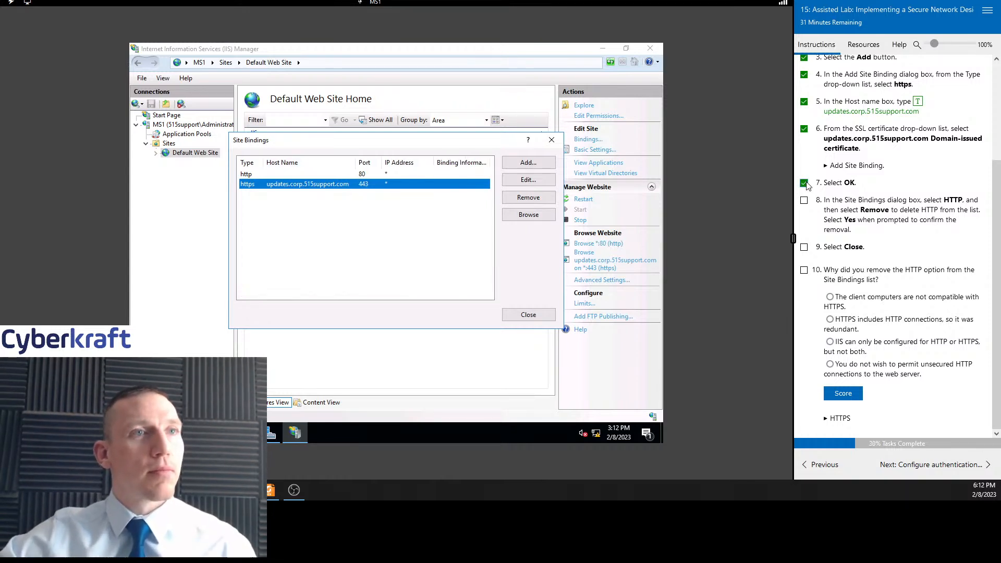
Remove the http binding from Default Web Site, confirming the removal, and tick task 8
left_click(313, 178)
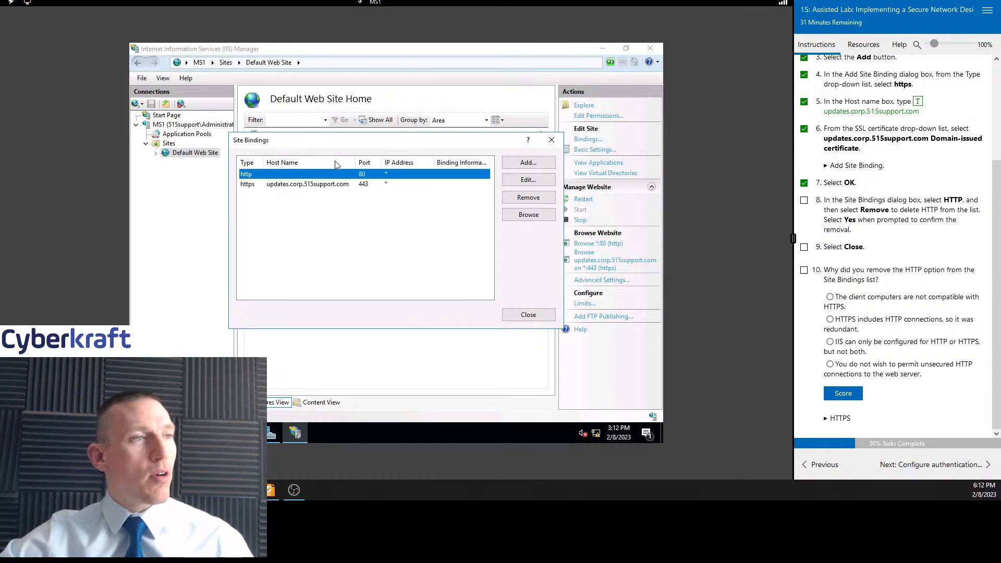
left_click(541, 199)
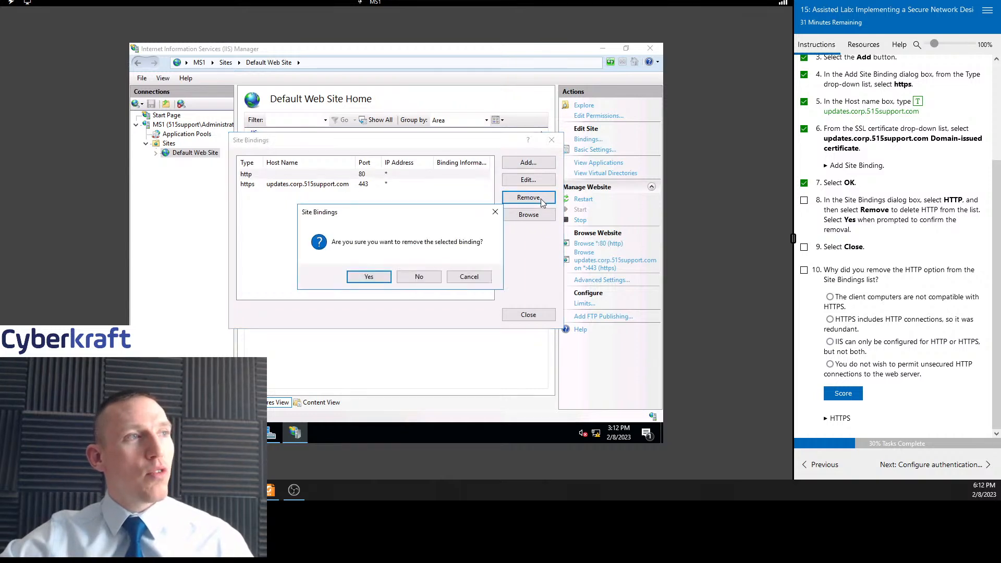
left_click(368, 279)
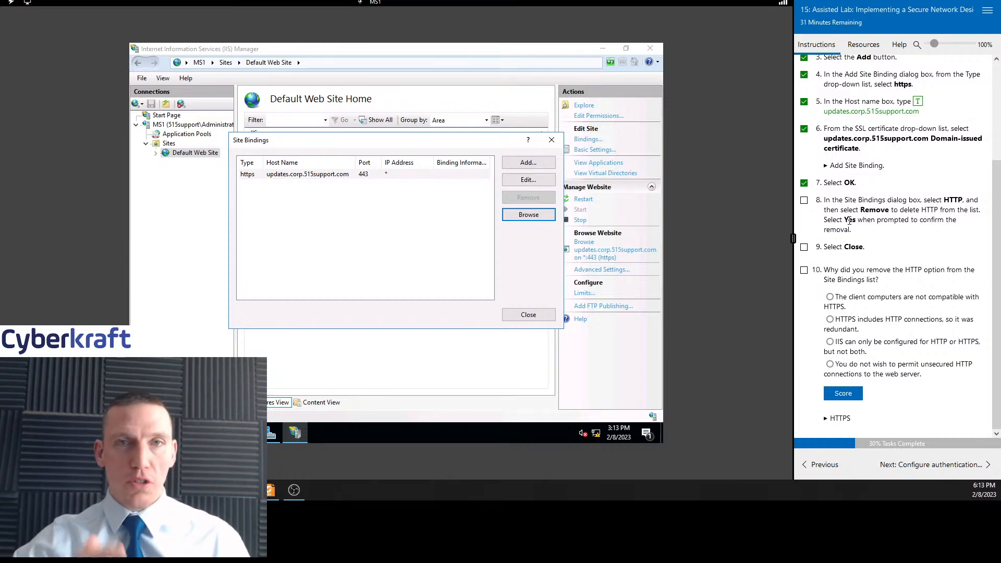
left_click(804, 201)
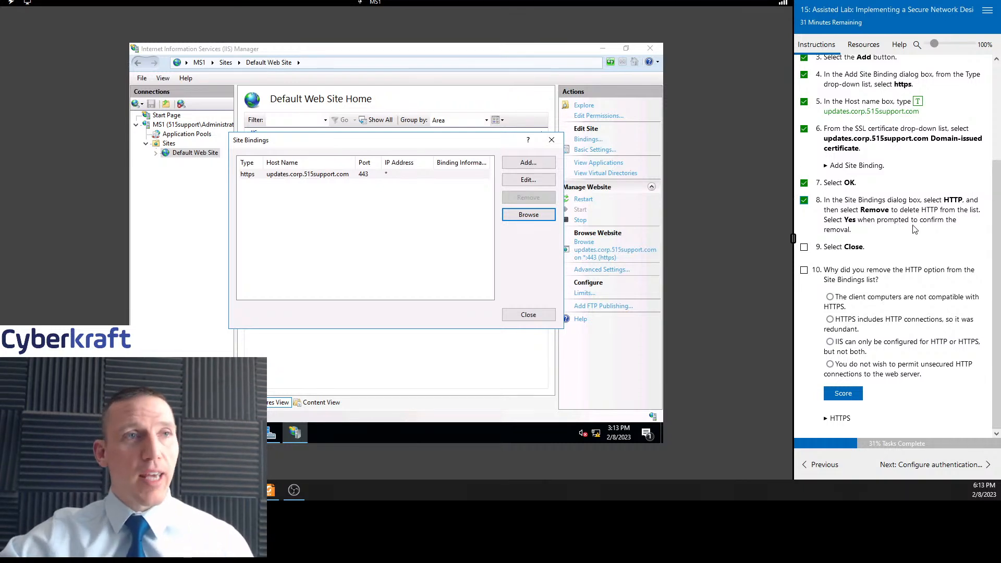
Close the Site Bindings dialog and tick task 9
left_click(529, 315)
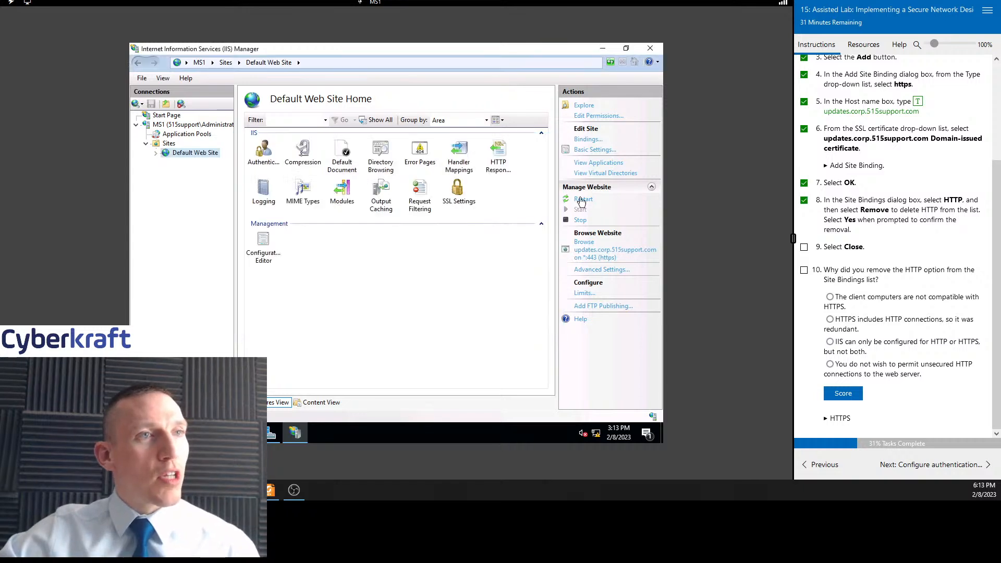
left_click(805, 248)
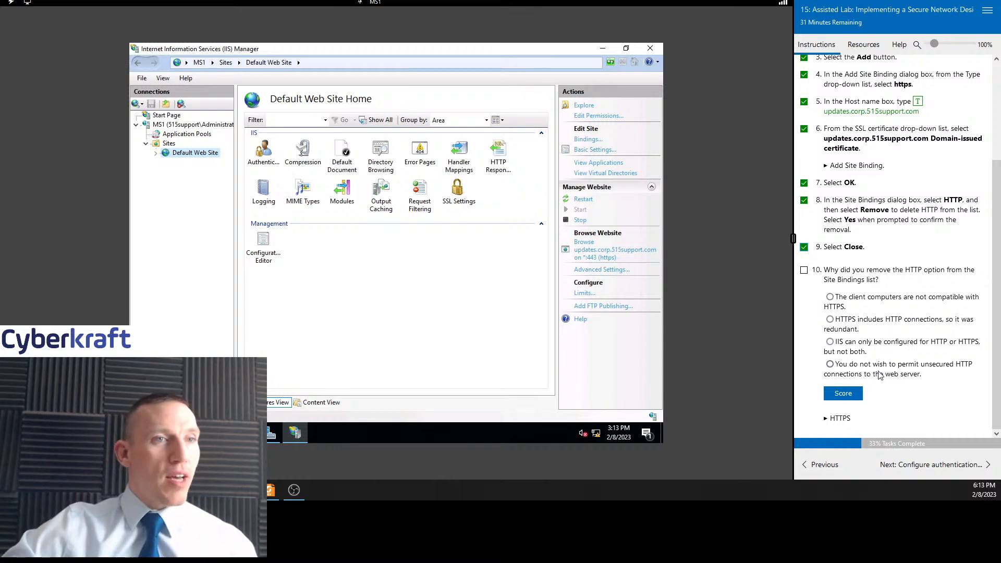
Answer question 10 with 'You do not wish to permit unsecured HTTP connections to the web server' and score it
left_click(861, 370)
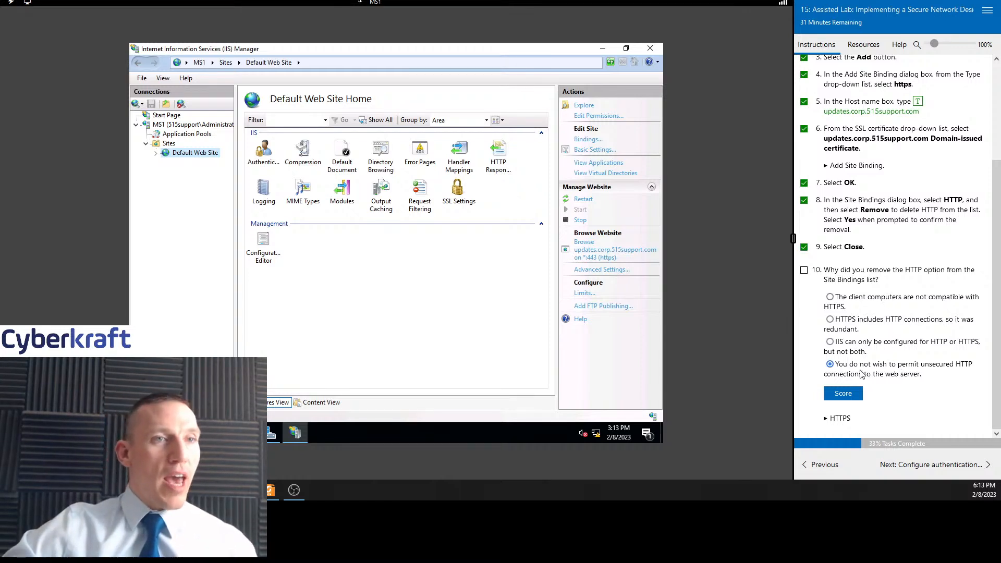
left_click(844, 393)
Move on to the Configure authentication policy section and tick task 1 for the selected Default Web Site node
scroll(914, 328, "down", 1)
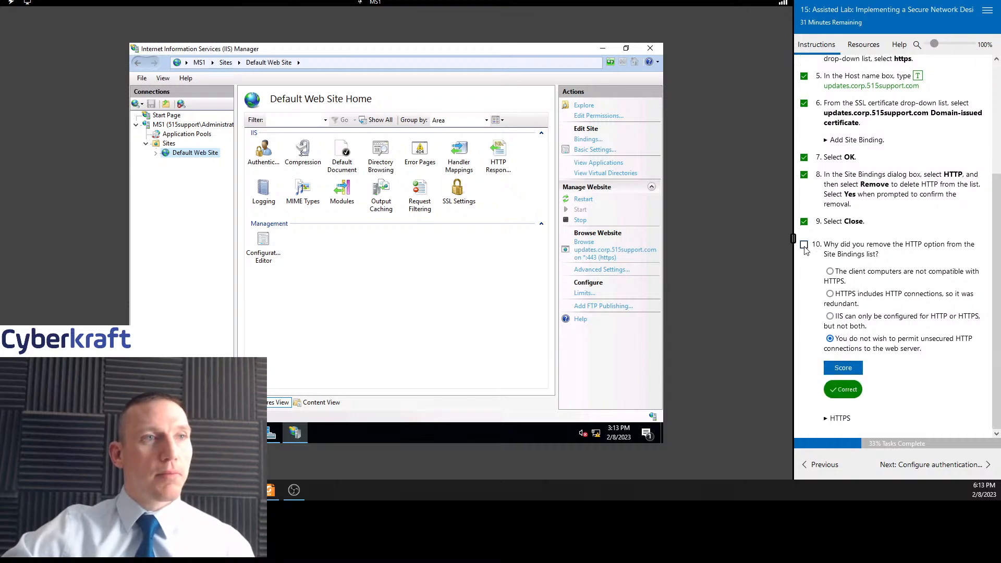
left_click(920, 463)
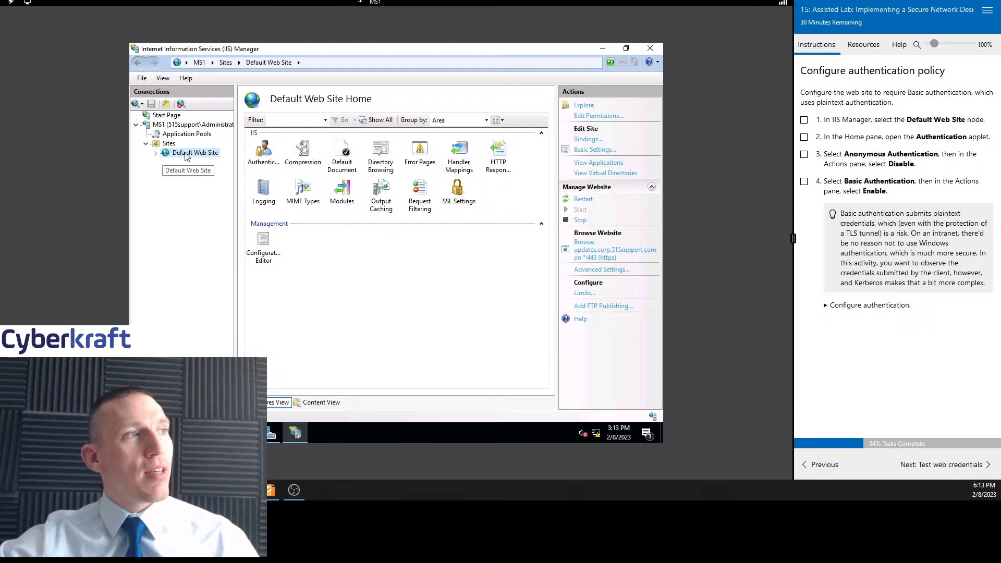
left_click(804, 121)
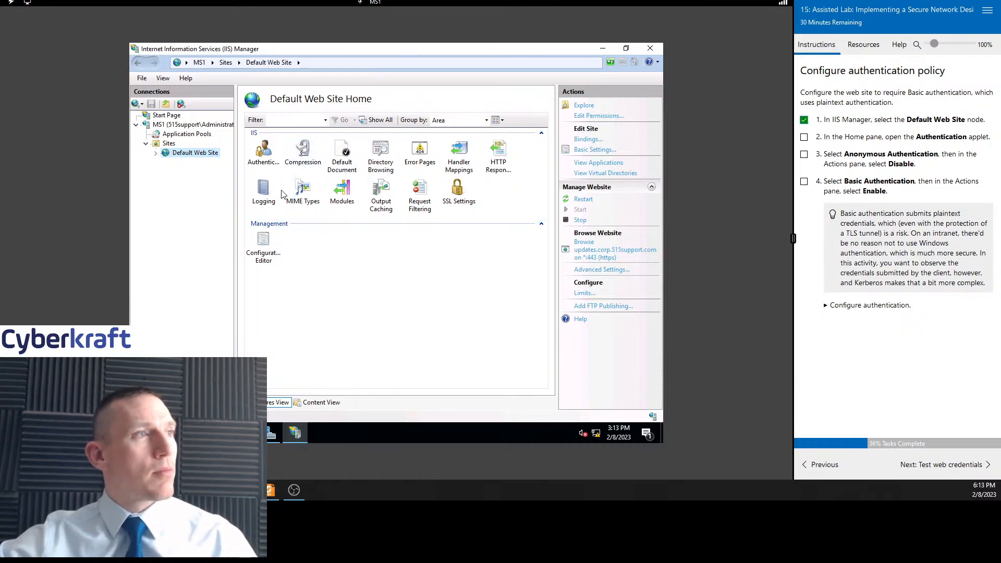
Open the Authentication feature for Default Web Site and tick task 2
left_click(265, 153)
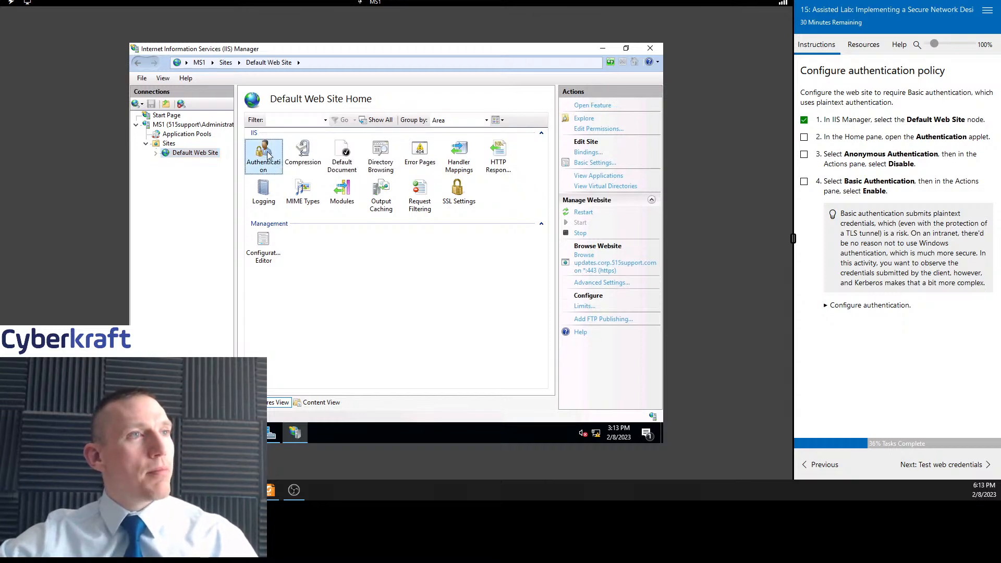
right_click(268, 154)
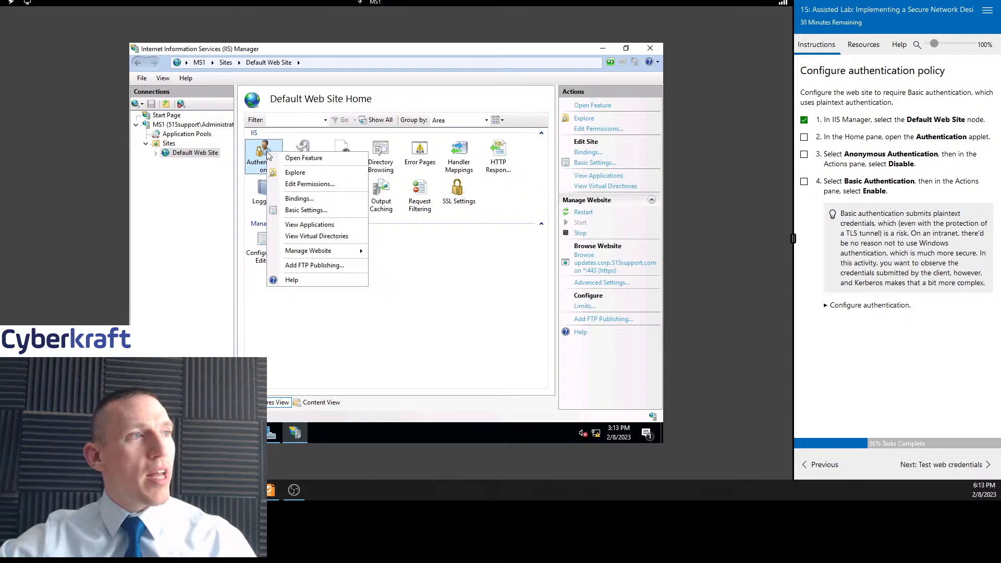
left_click(803, 137)
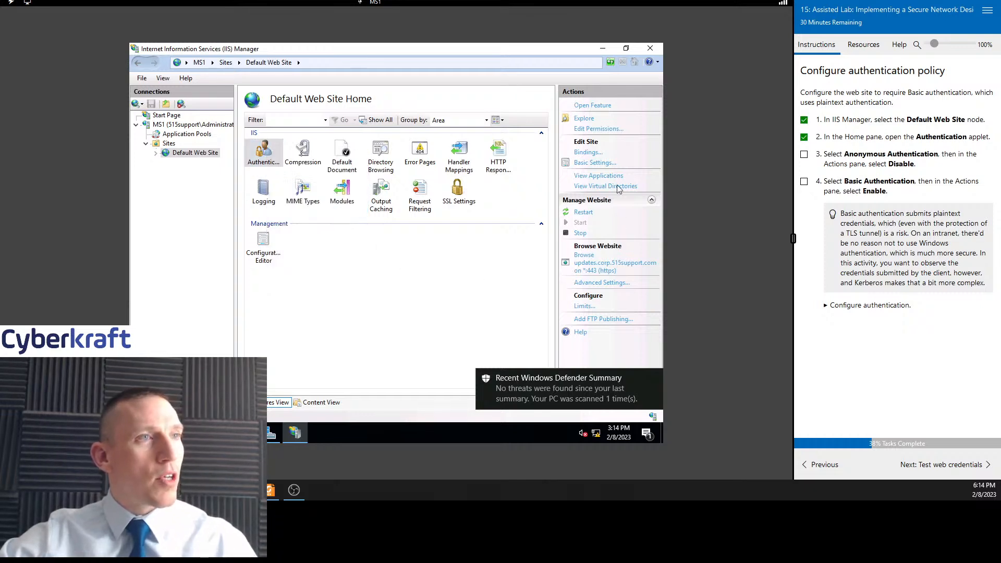
key("Escape")
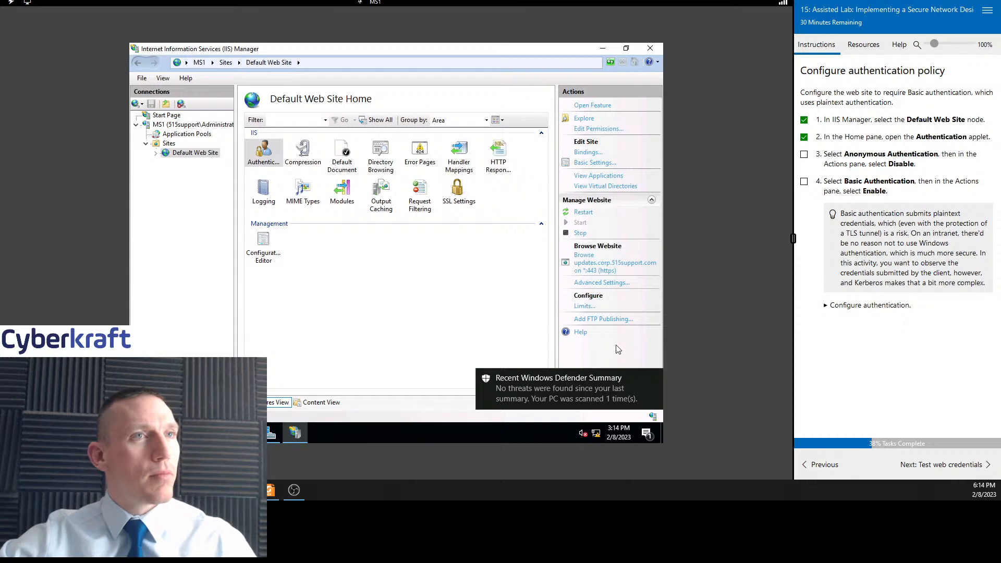
double_click(271, 156)
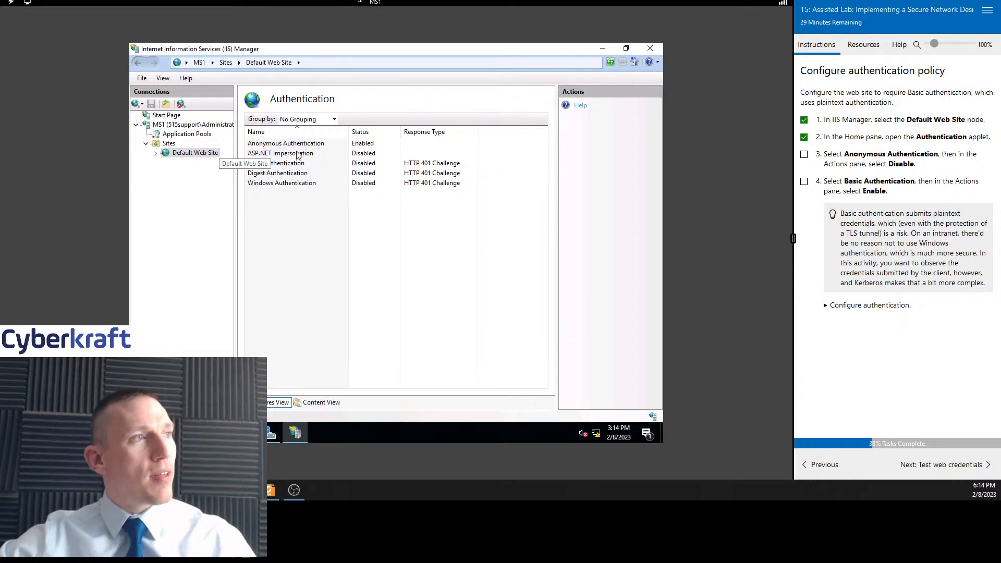
left_click(193, 154)
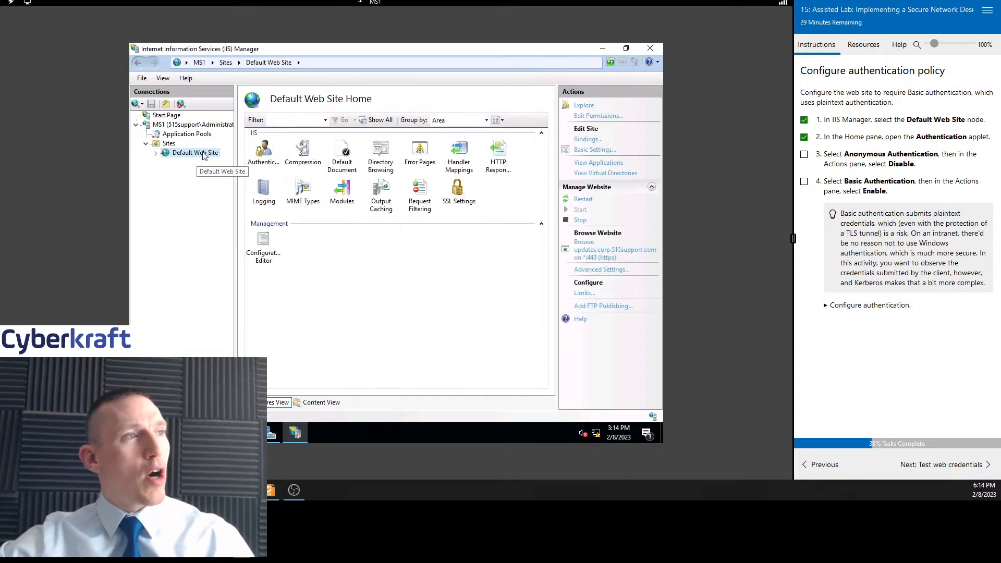
double_click(265, 150)
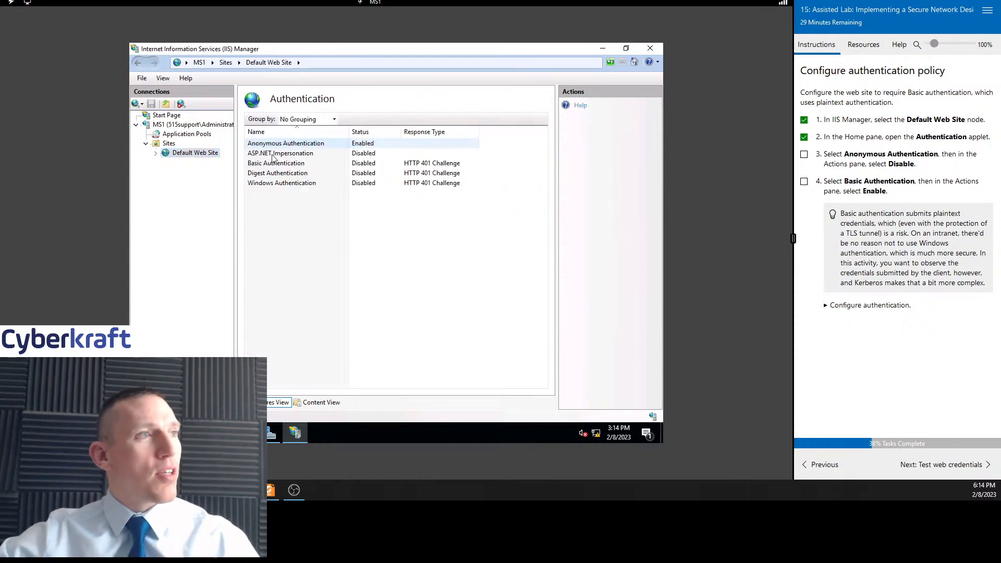
Disable Anonymous Authentication for the site and tick task 3
left_click(296, 145)
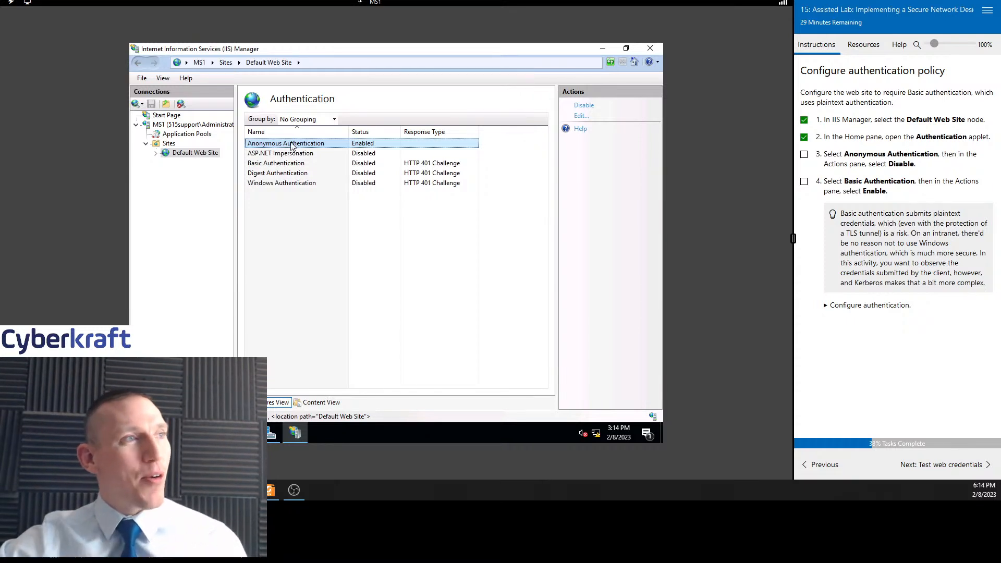
right_click(302, 147)
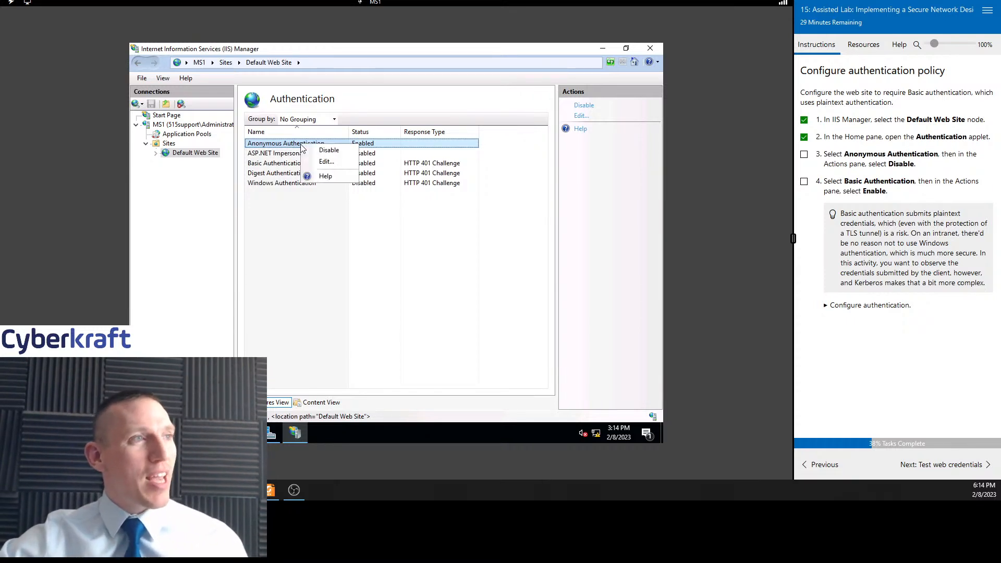
left_click(327, 152)
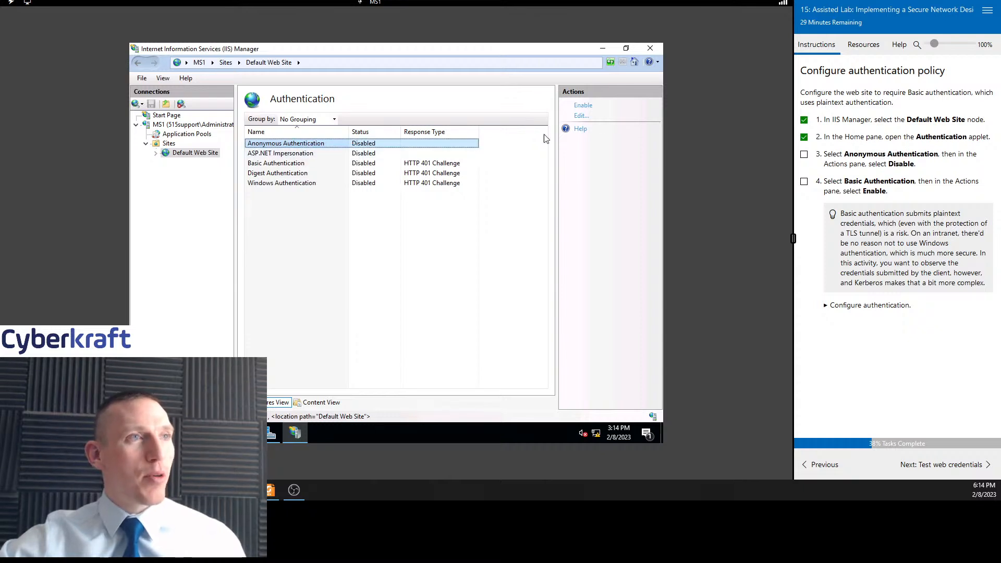
right_click(293, 144)
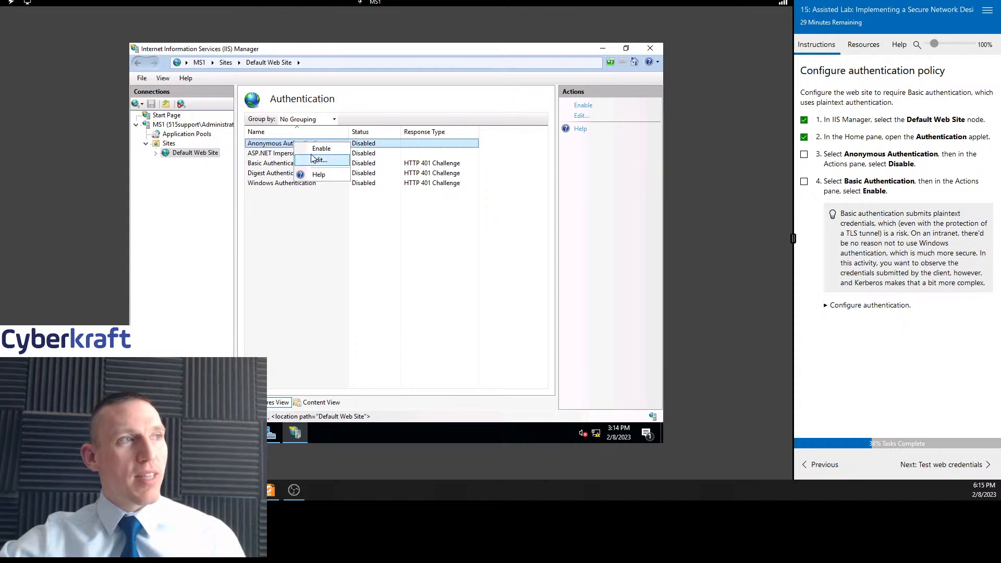
left_click(374, 225)
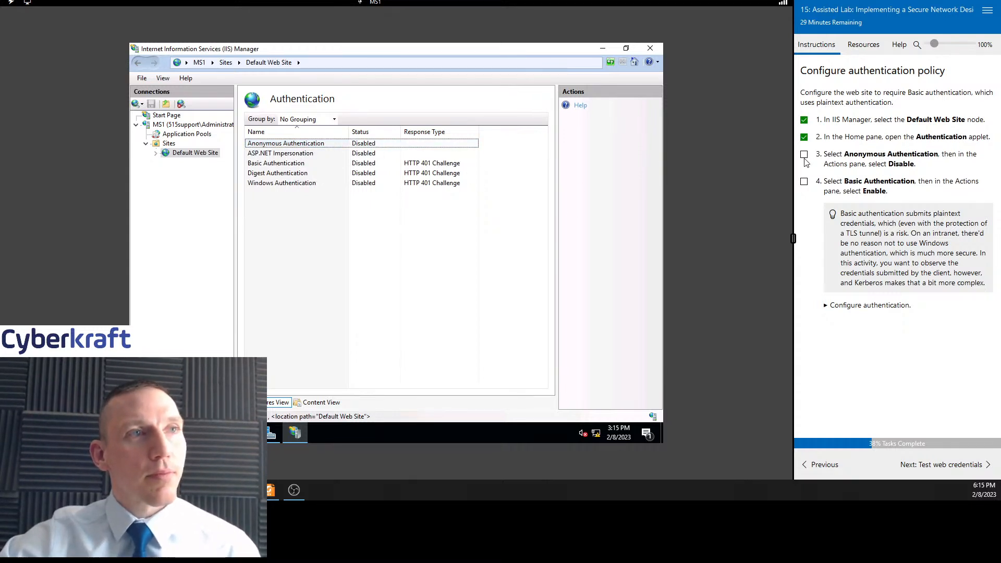
left_click(804, 154)
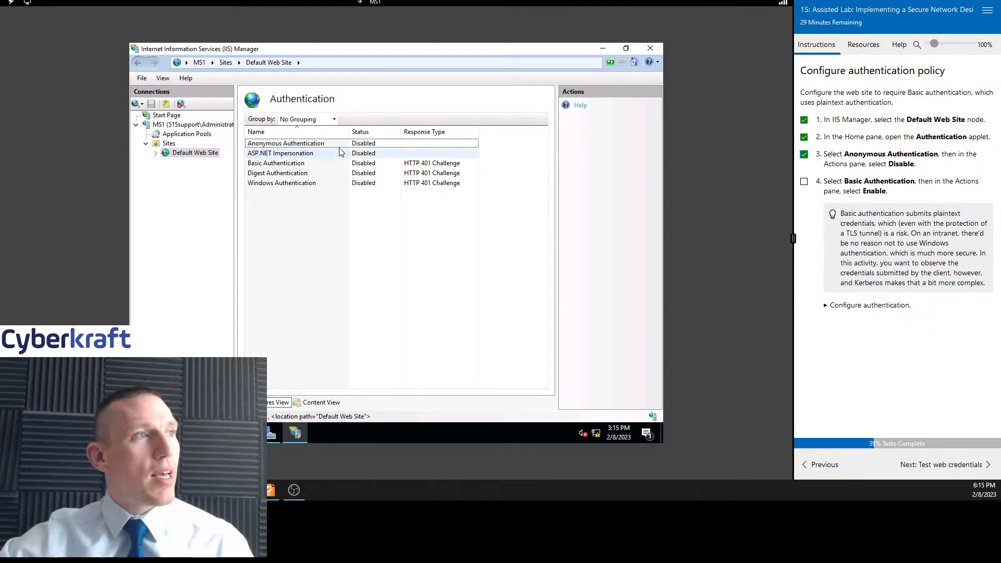
Enable Basic Authentication for the site and tick task 4
left_click(314, 166)
right_click(315, 167)
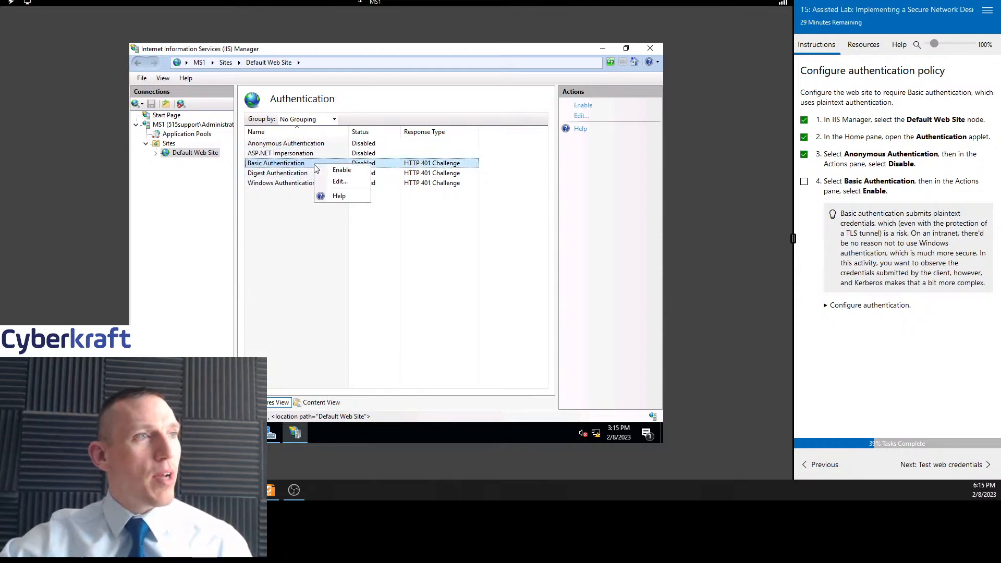
left_click(336, 171)
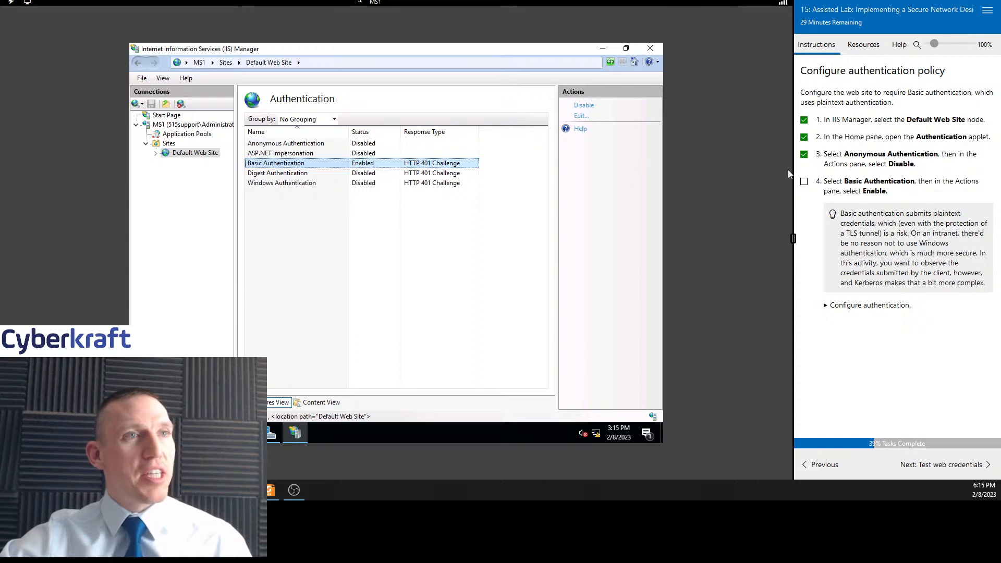
left_click(805, 182)
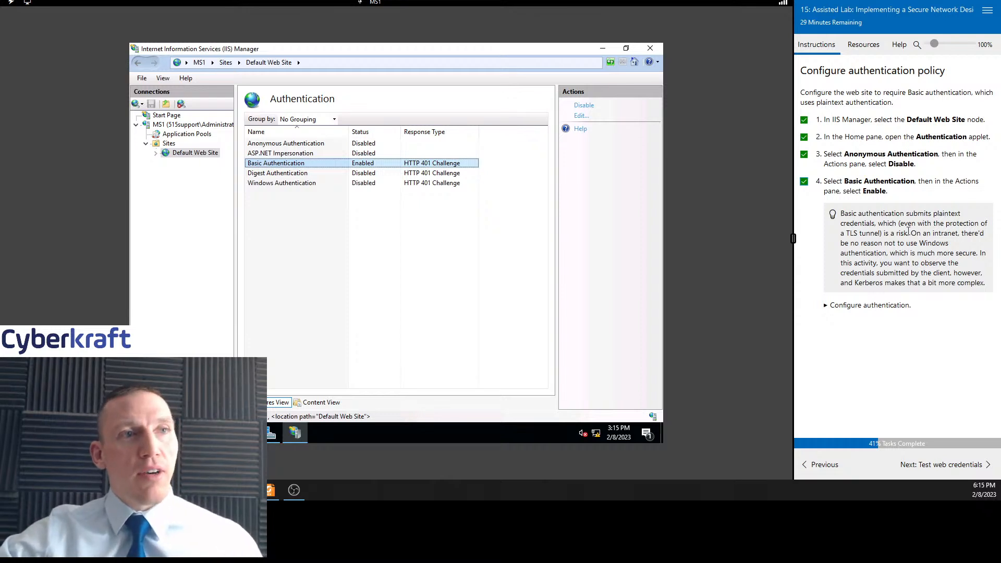
Read the note on Basic authentication and expand the Configure authentication illustration
left_click_drag(913, 233, 985, 235)
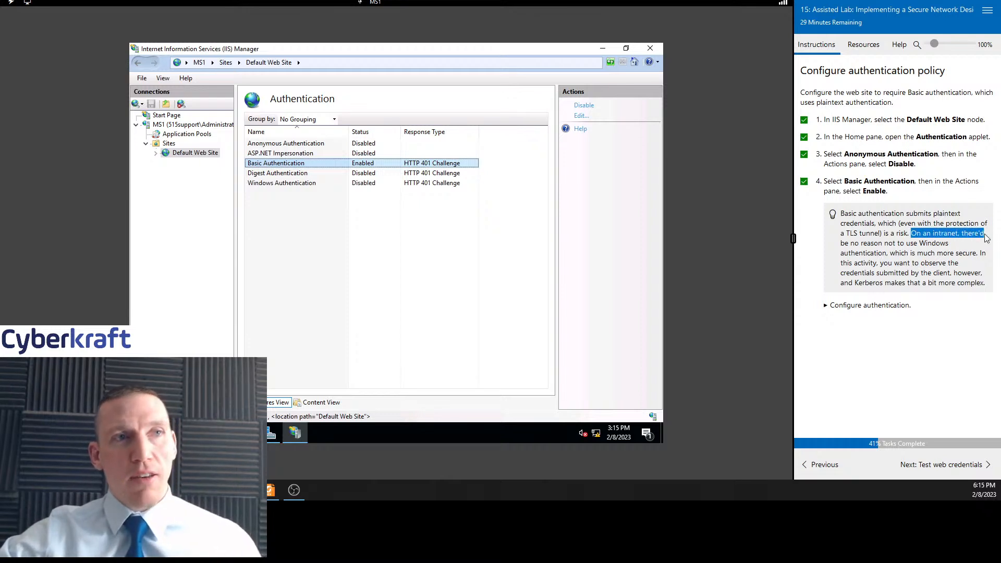
left_click(917, 244)
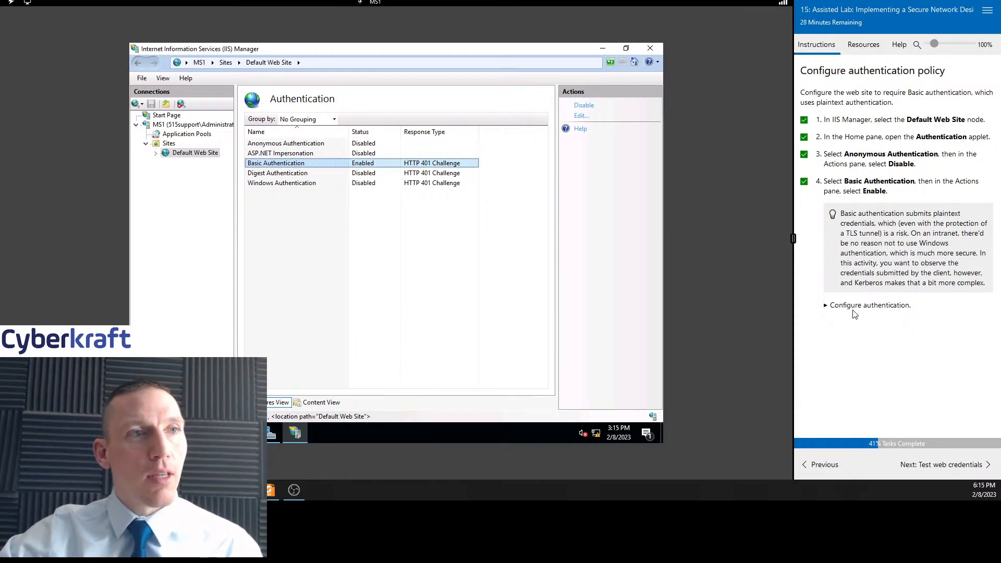
left_click(826, 306)
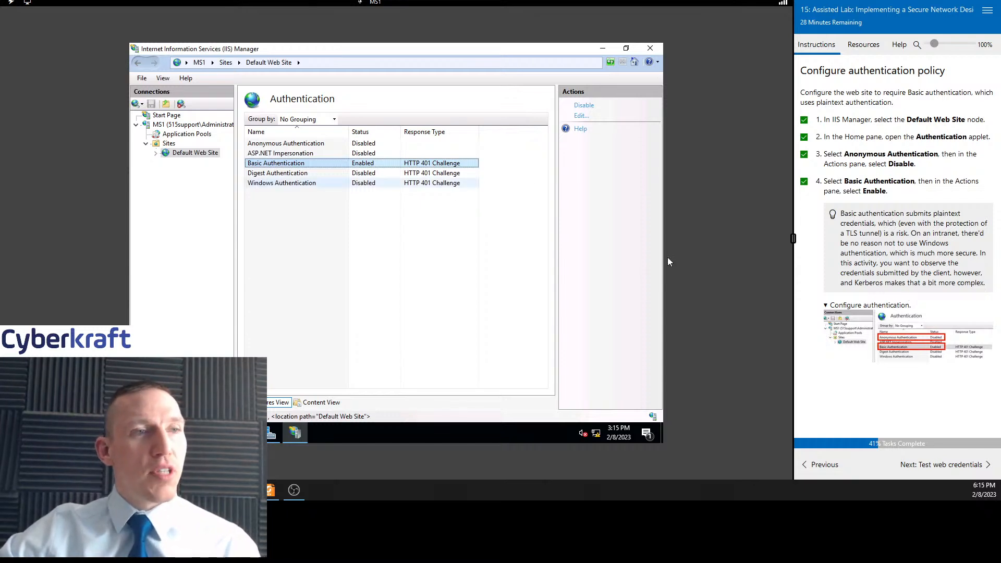
Go to the Test web credentials section and switch to the PT1-Kali virtual machine
left_click(941, 465)
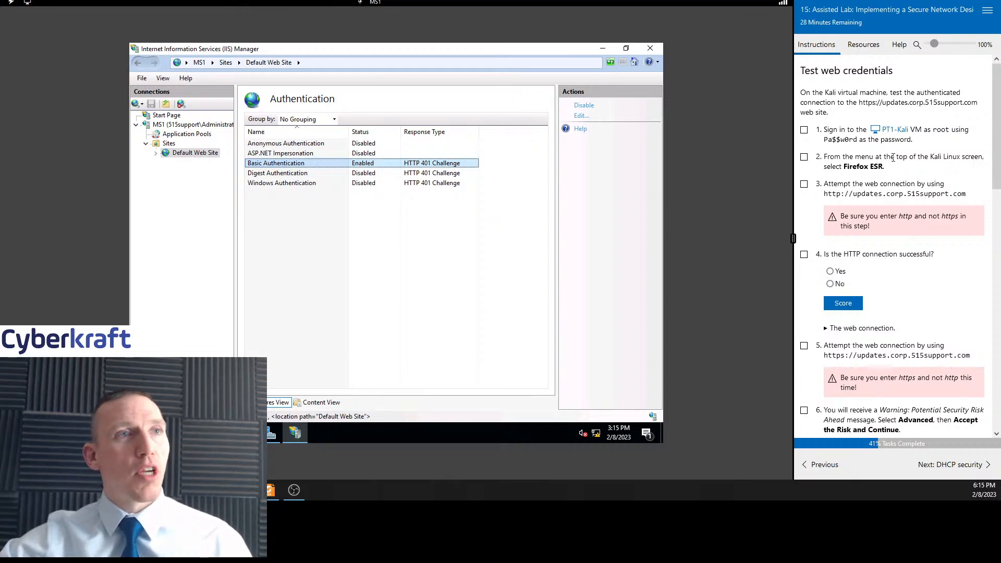
left_click(894, 134)
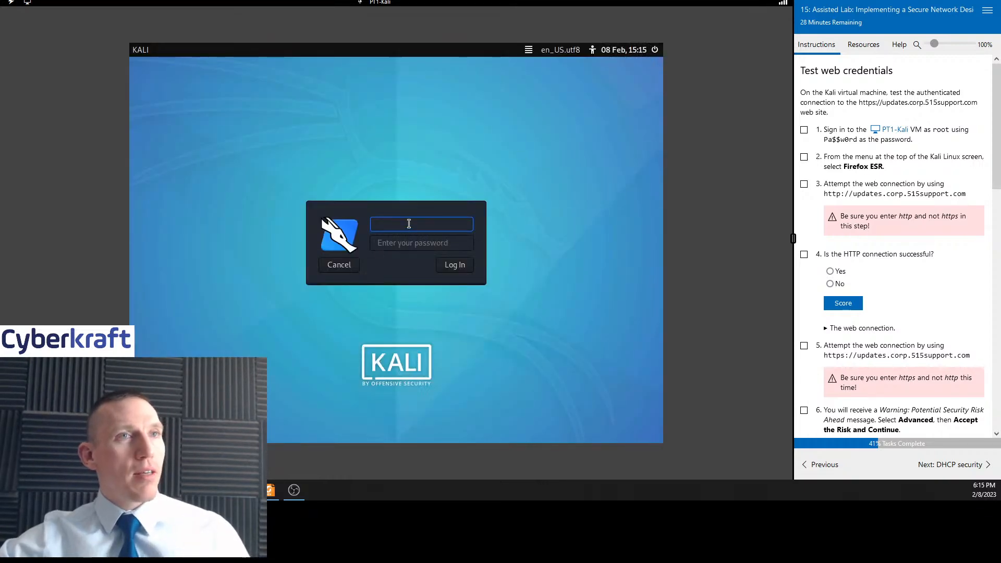
Sign in to the Kali VM as root with the account password and tick task 1
type("root")
key("Tab")
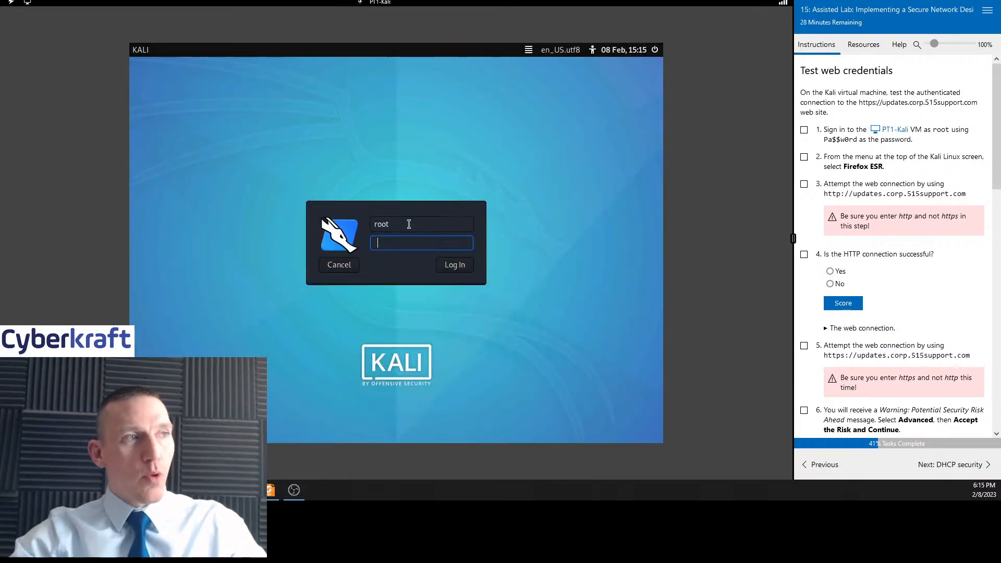
type("Pa")
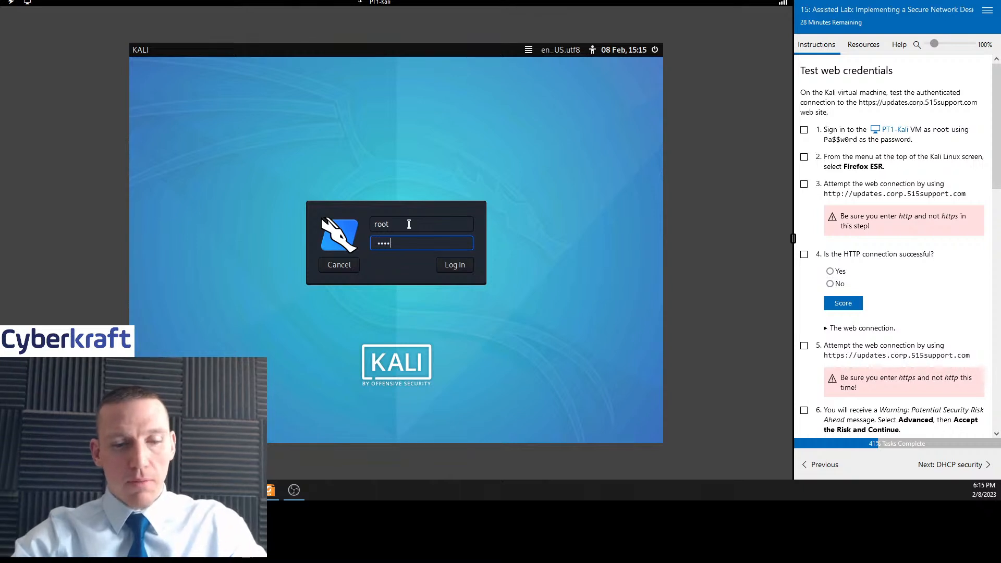
type("$$w0rd")
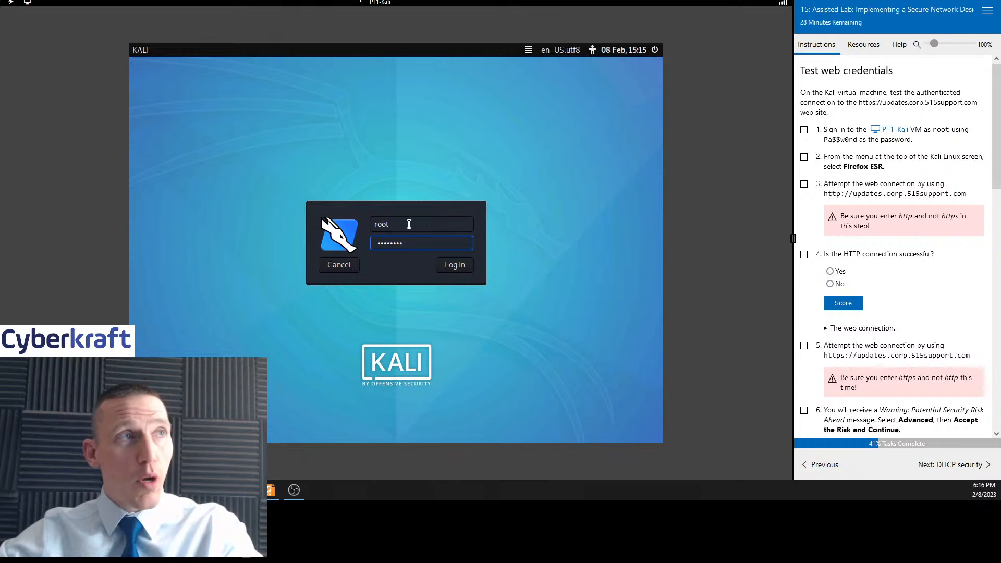
key("Return")
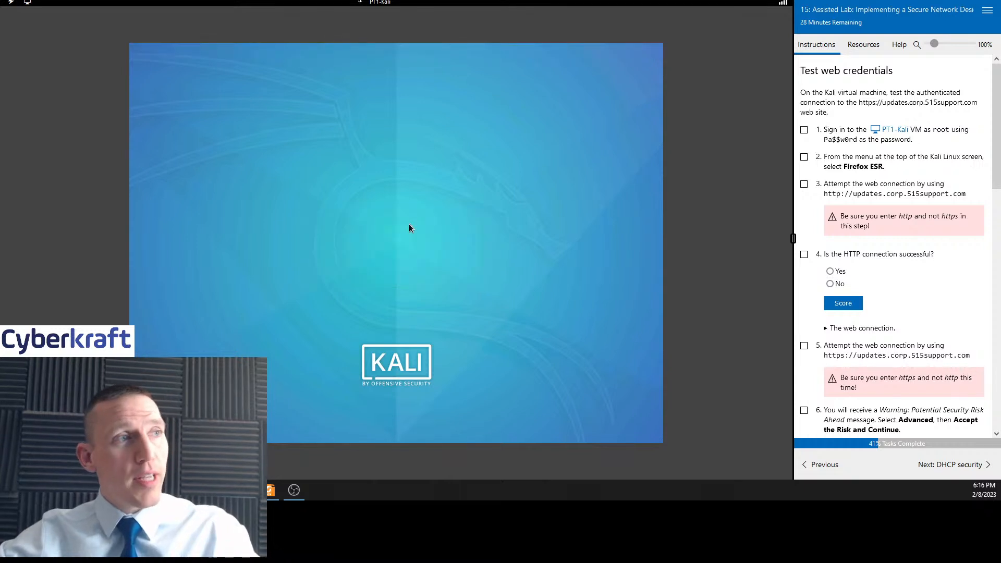
left_click(804, 131)
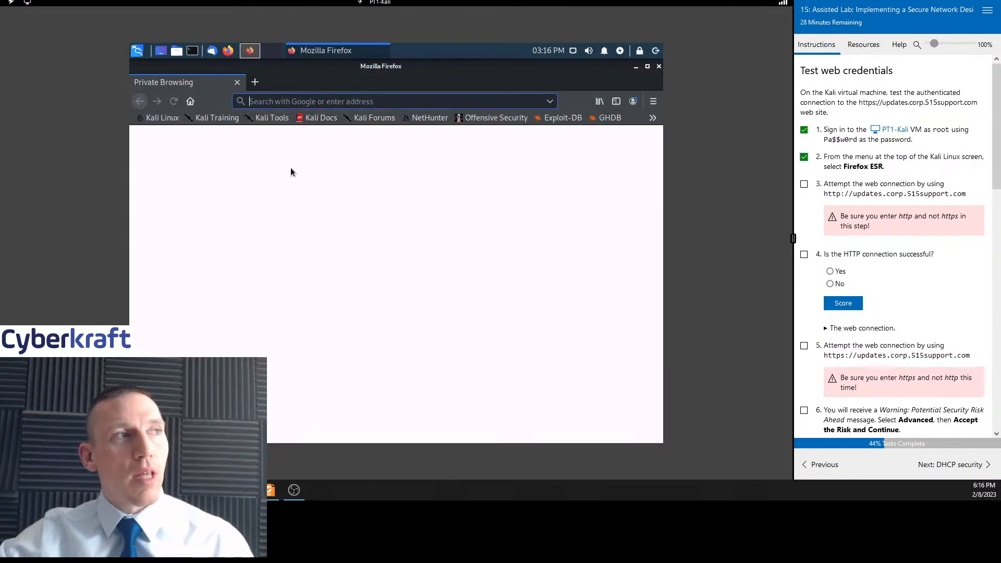
type("http")
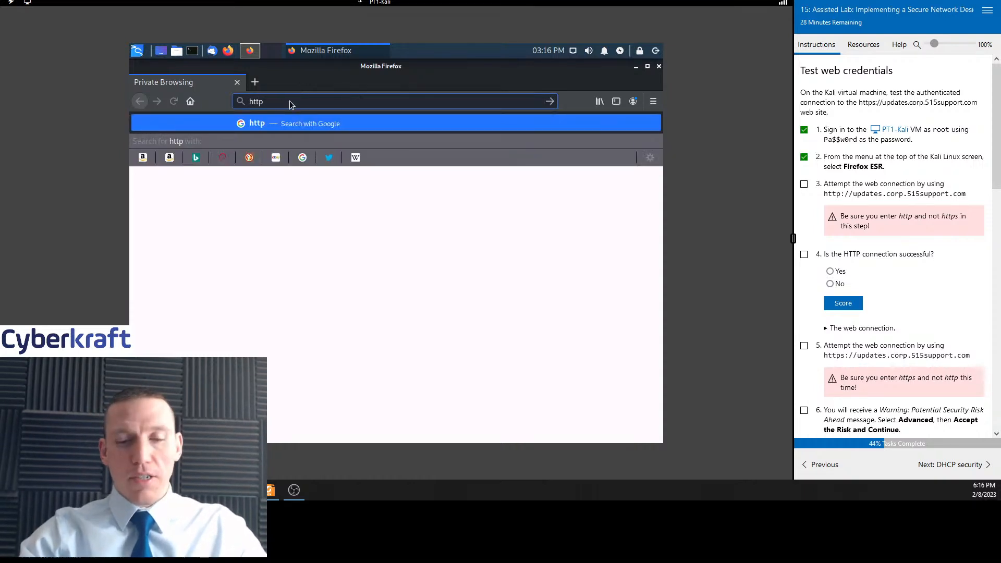
type(":")
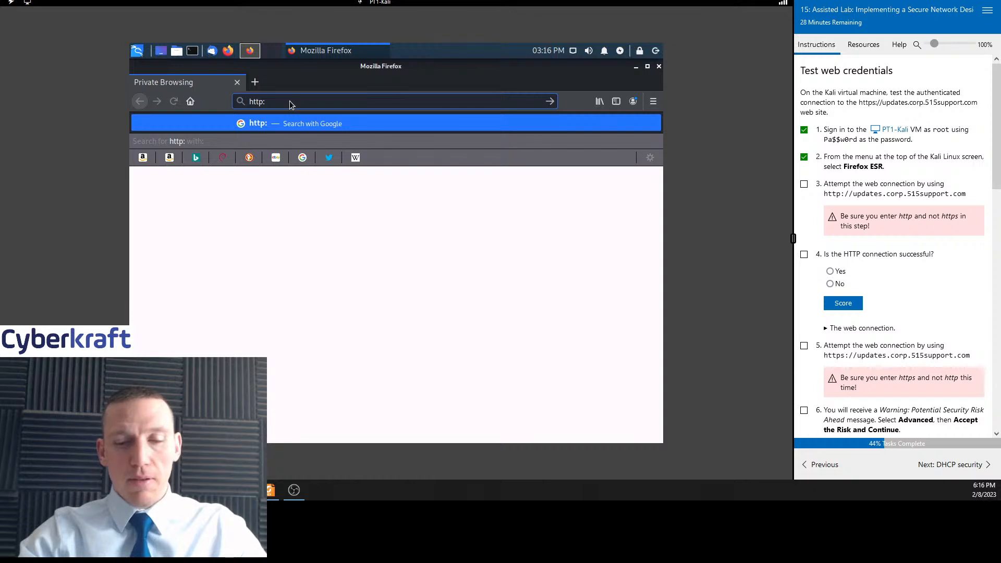
type("//up")
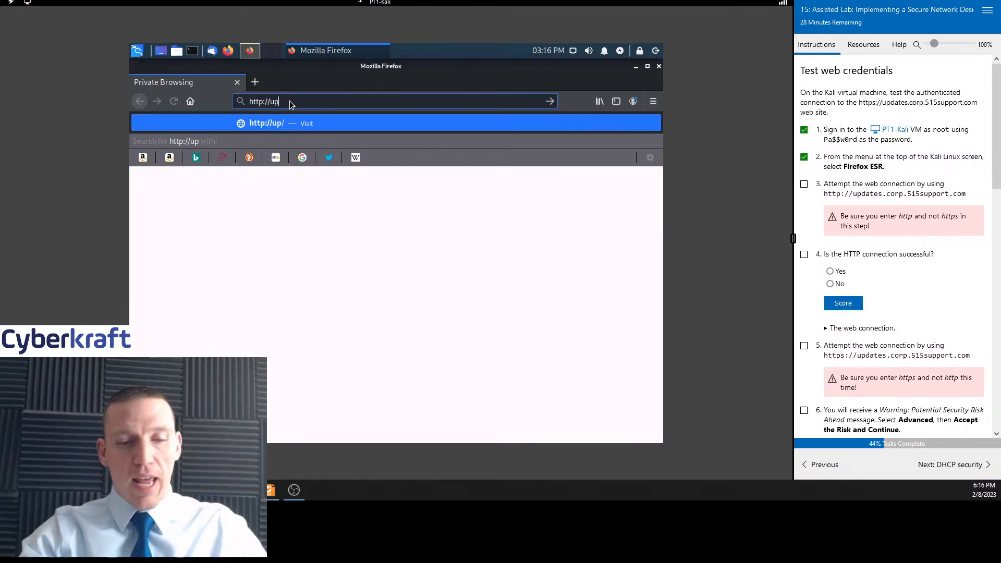
type("dates")
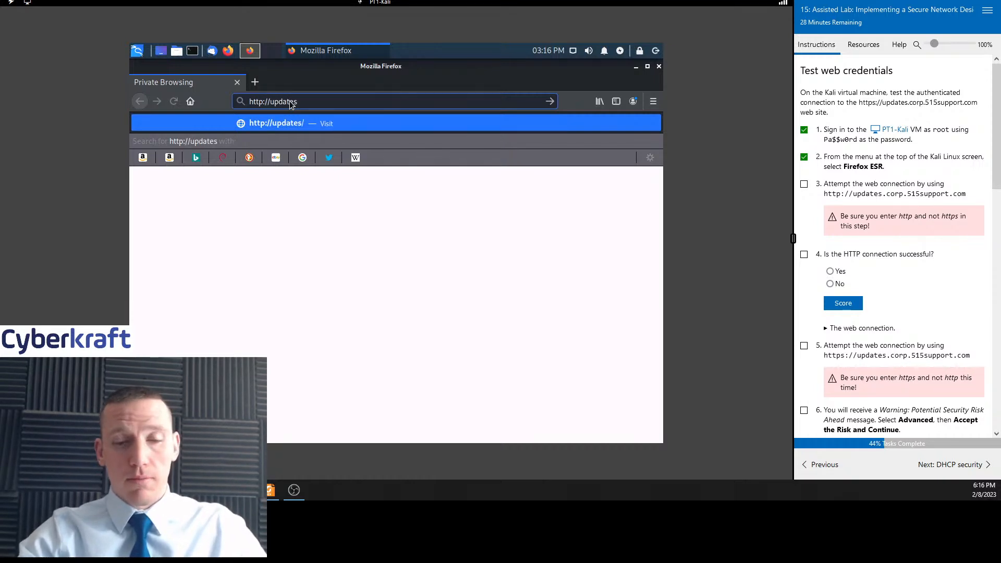
type(".corp")
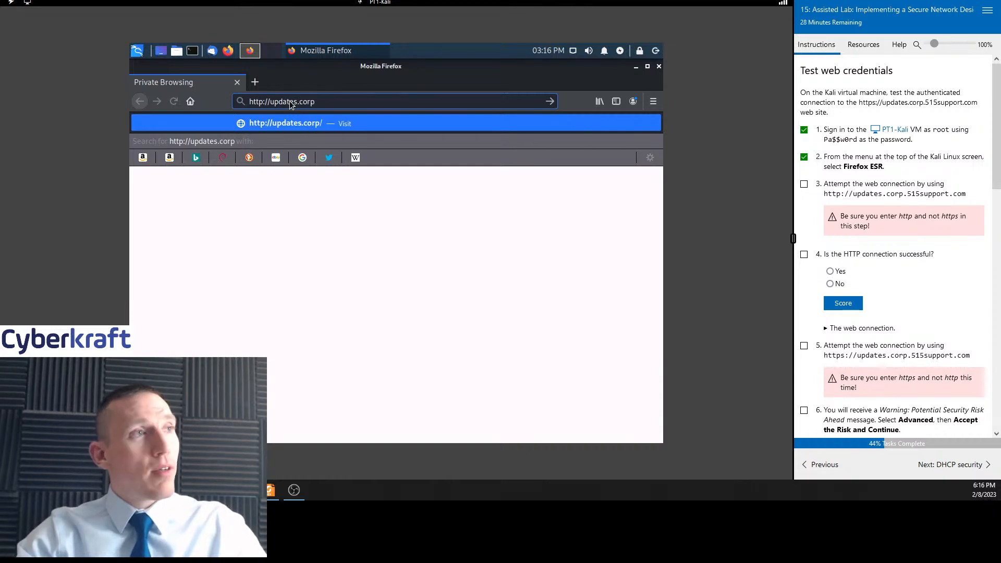
type("515")
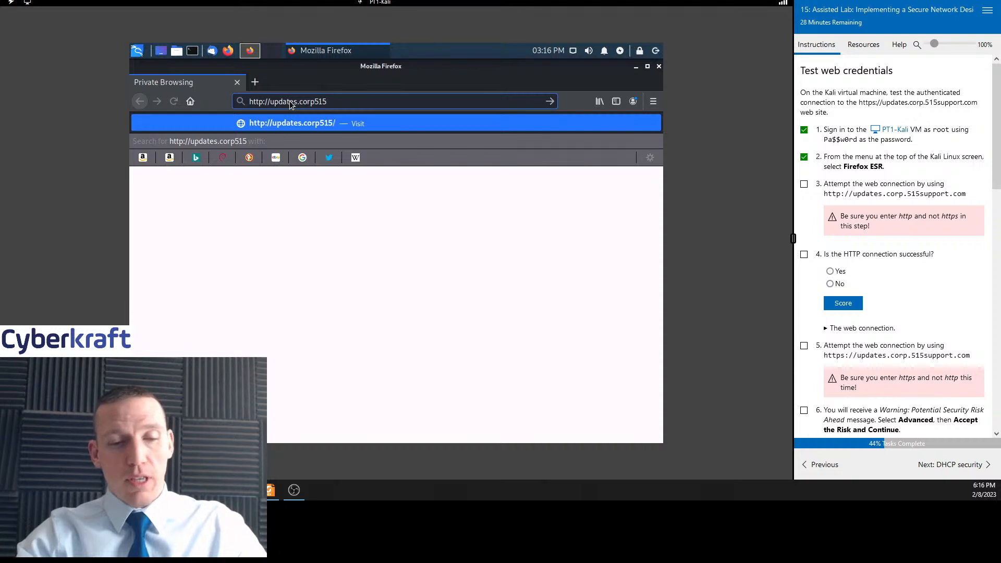
type("support")
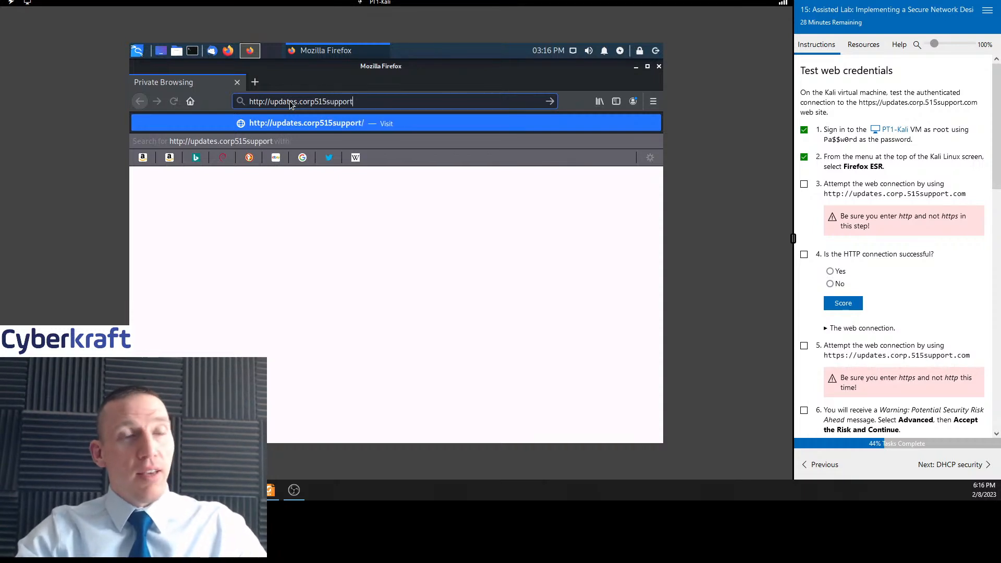
type(".com")
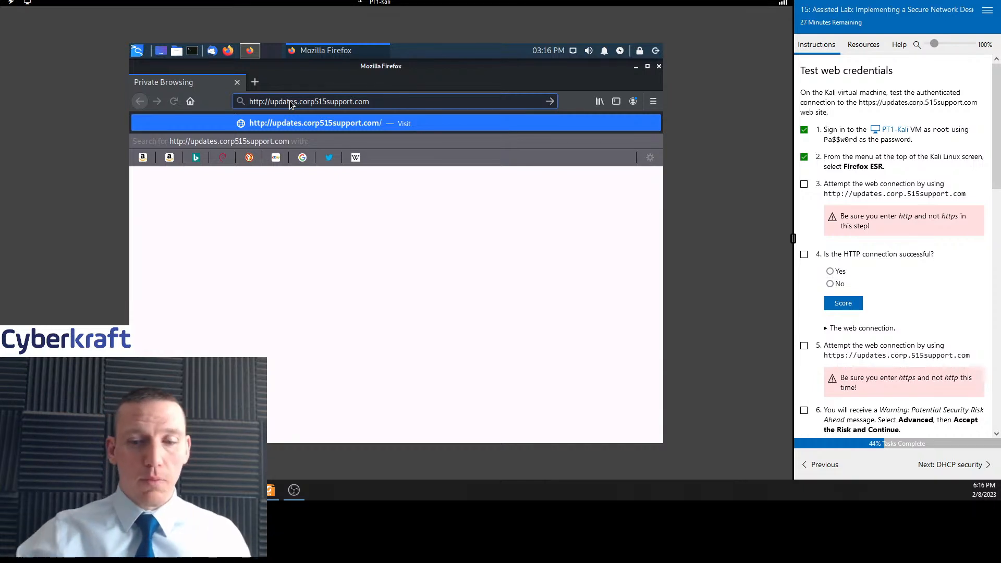
key("Return")
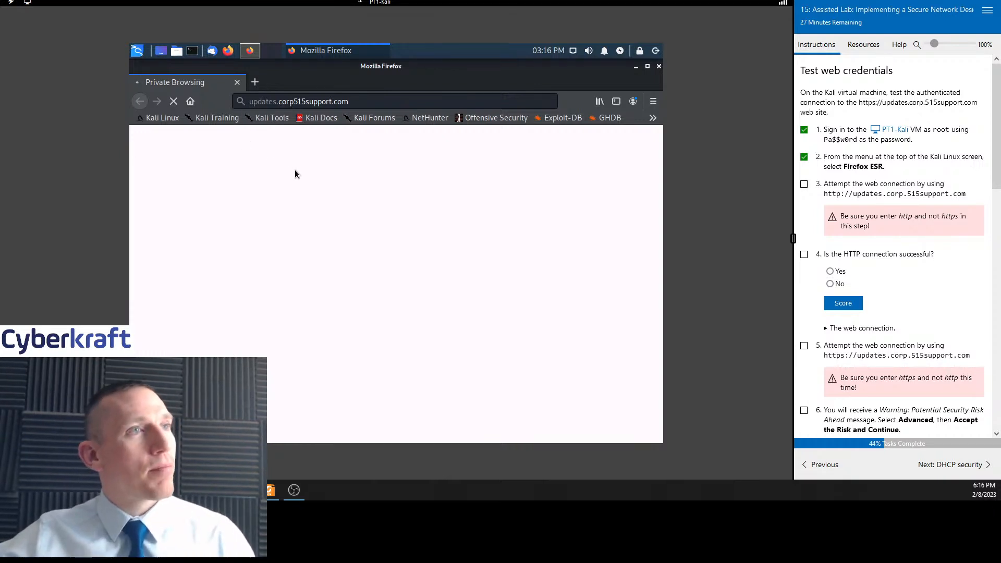
left_click(804, 185)
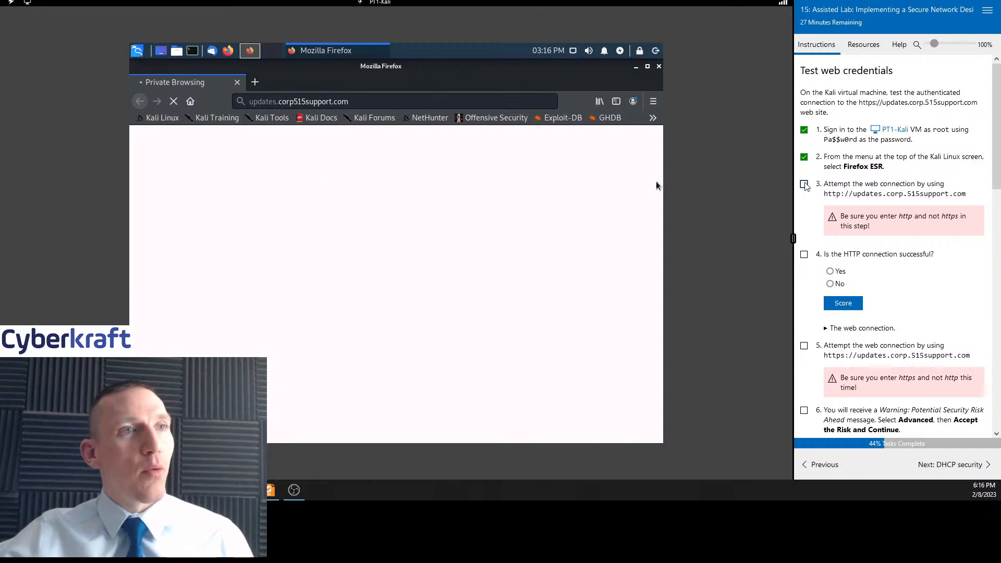
scroll(906, 252, "down", 2)
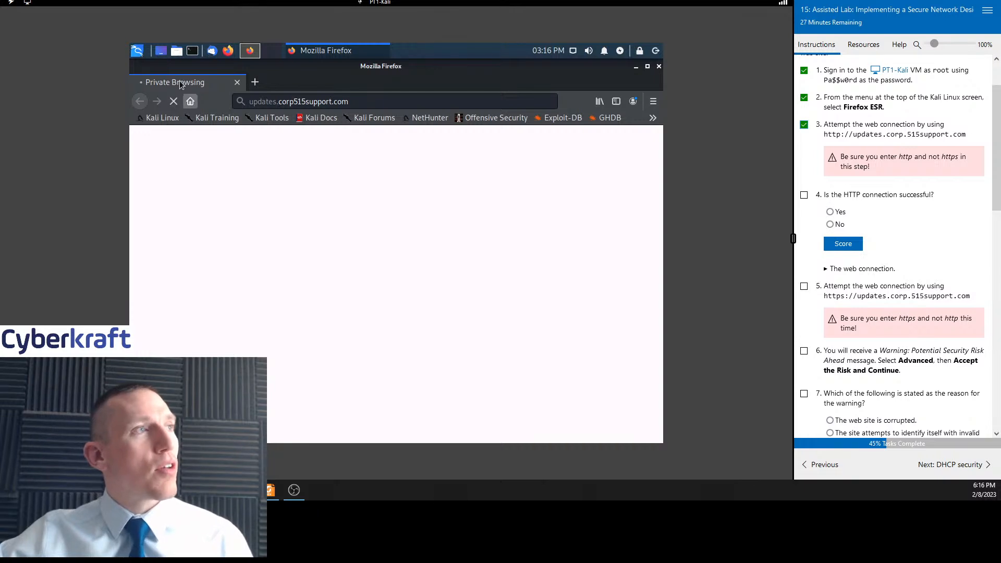
left_click(191, 51)
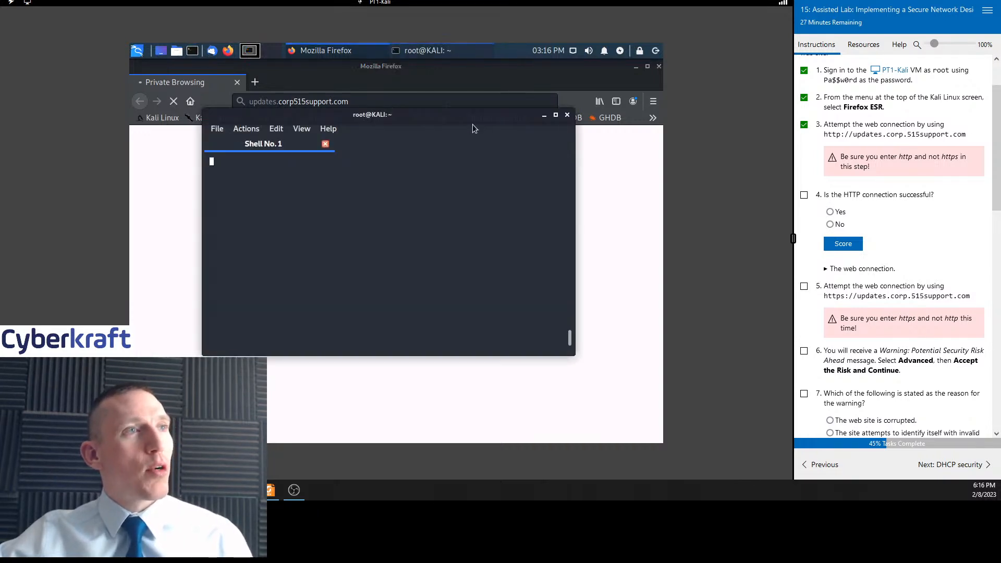
left_click_drag(408, 114, 422, 126)
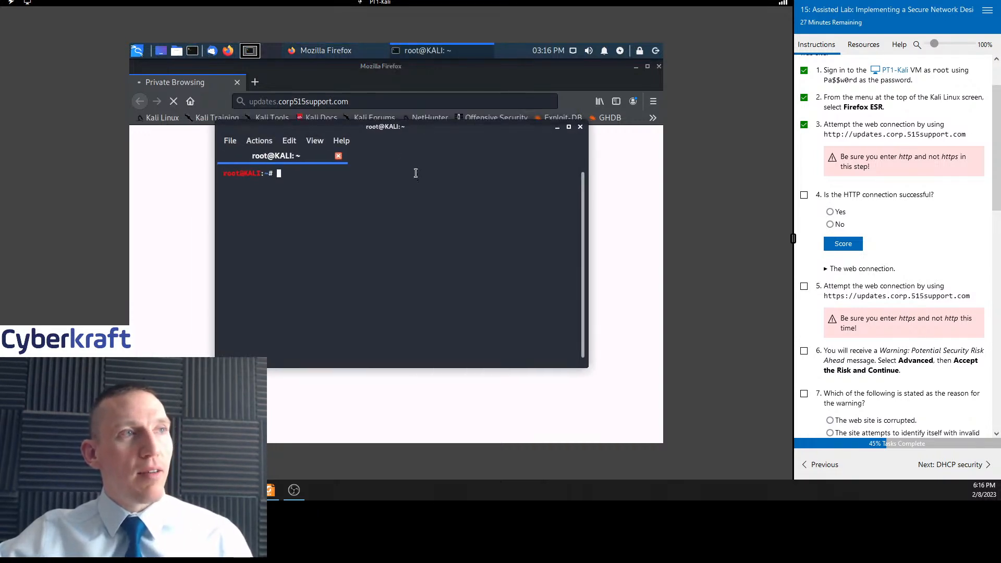
left_click(558, 129)
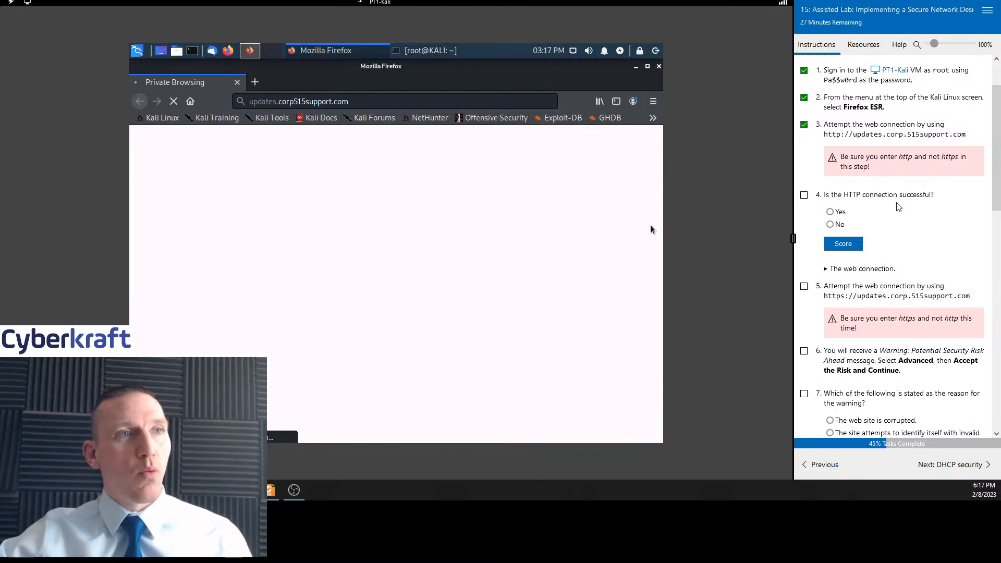
Answer No to whether the HTTP connection succeeded, tick task 4 and score the answer
scroll(897, 206, "down", 2)
left_click(830, 105)
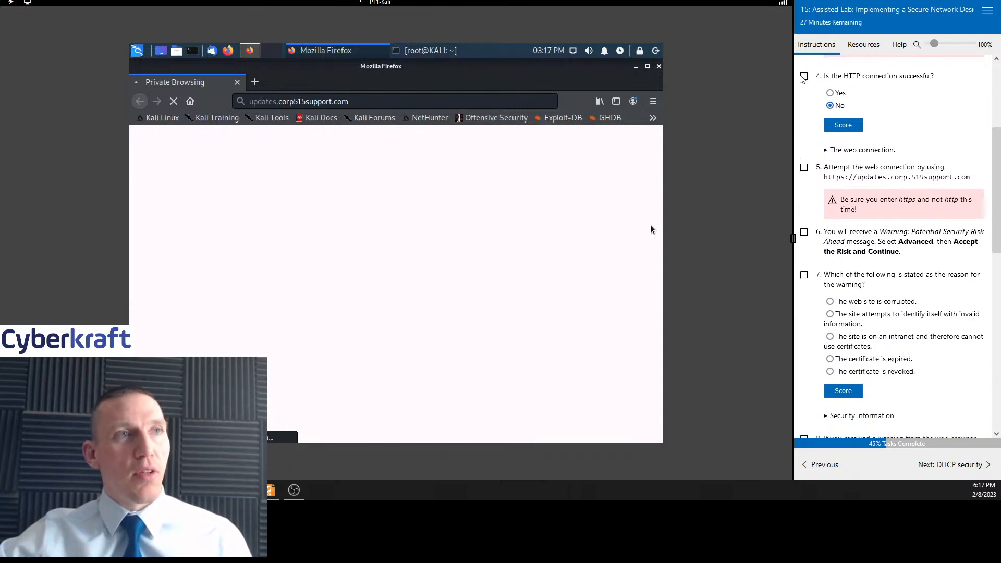
left_click(805, 76)
left_click(842, 125)
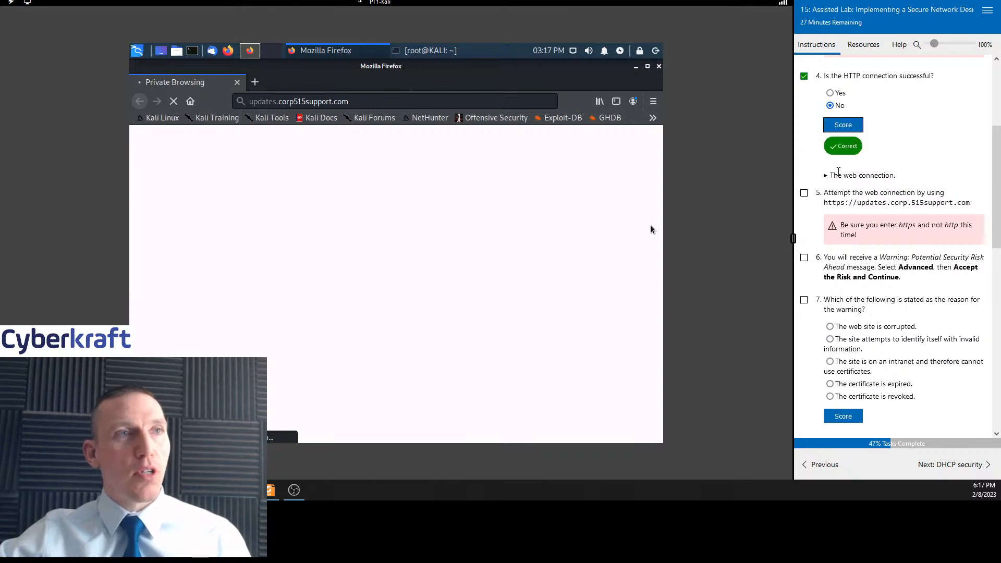
scroll(885, 190, "down", 2)
scroll(886, 194, "up", 1)
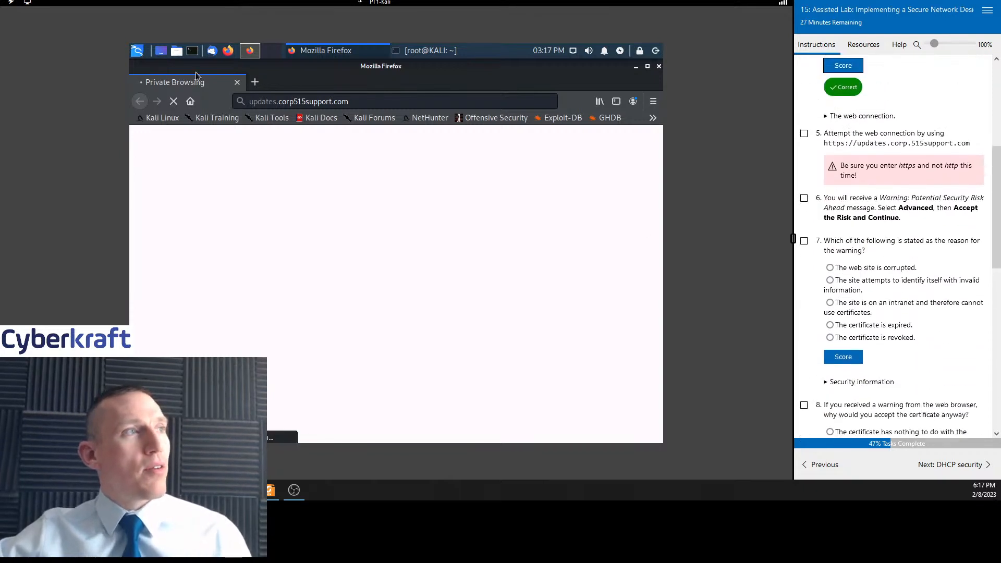
left_click(173, 101)
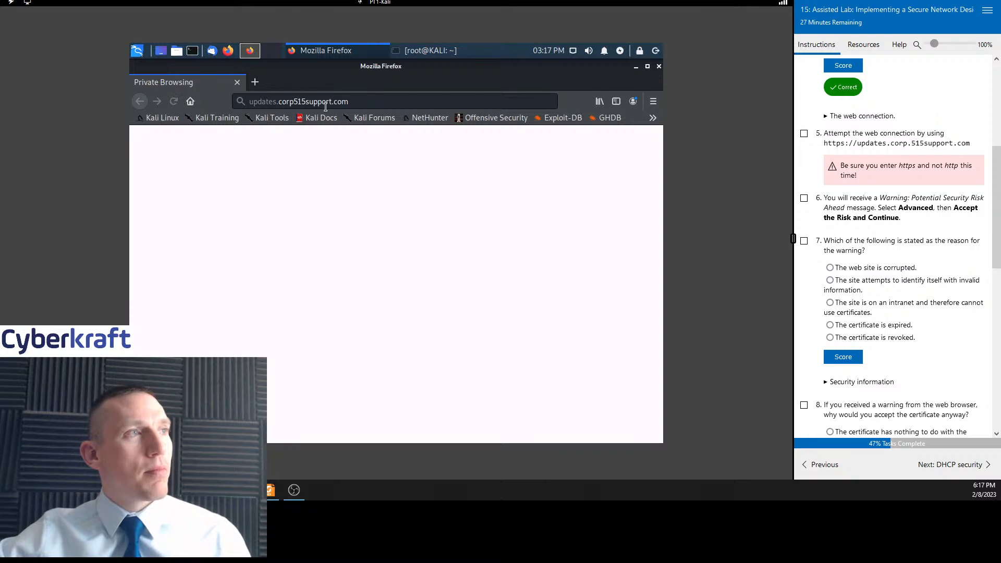
left_click(263, 103)
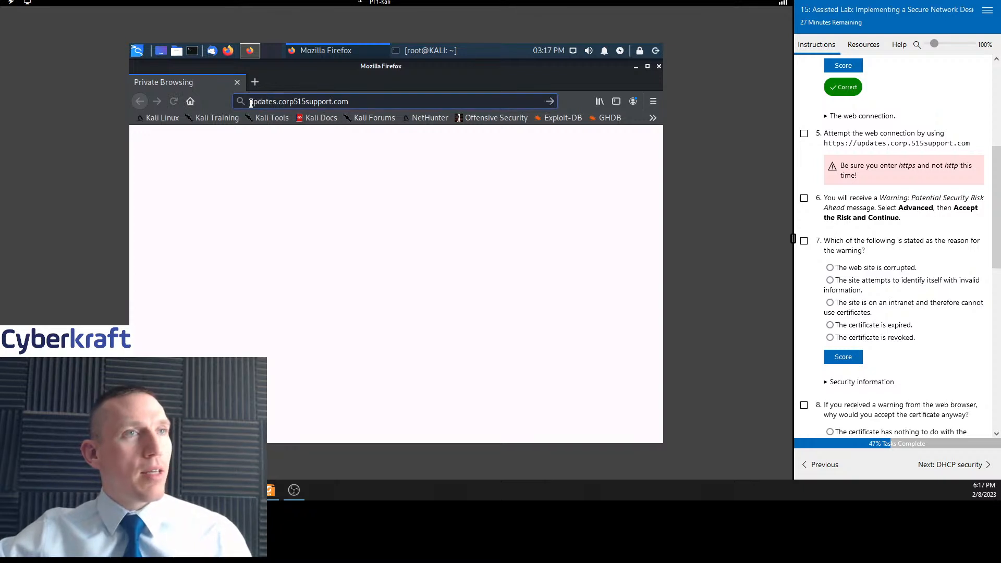
left_click(251, 102)
type("https")
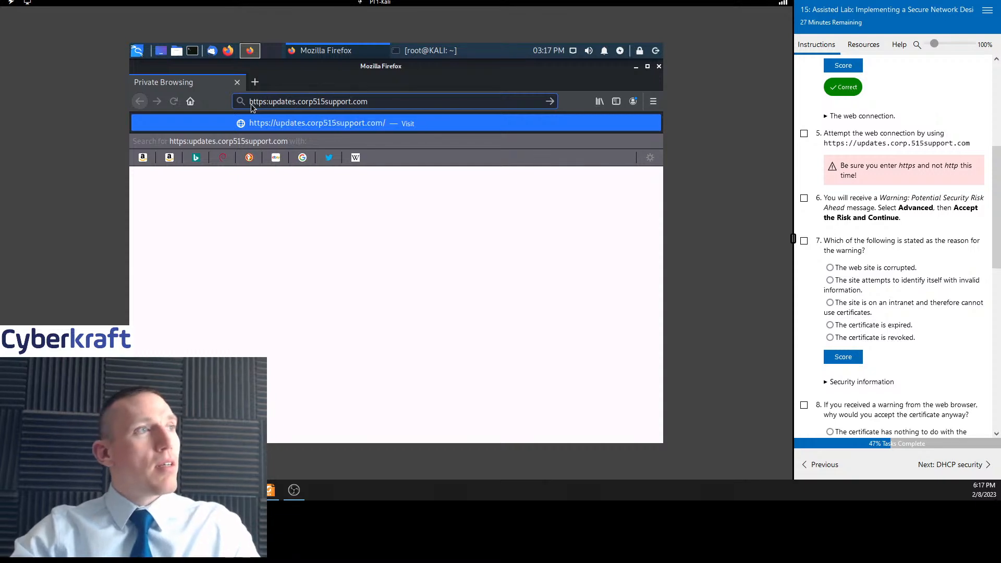
type("://")
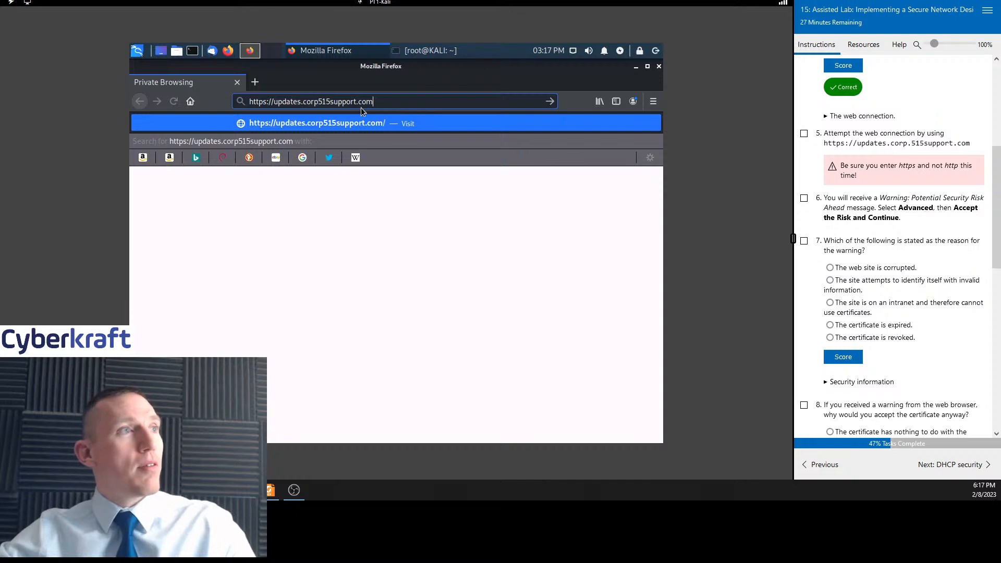
left_click(319, 102)
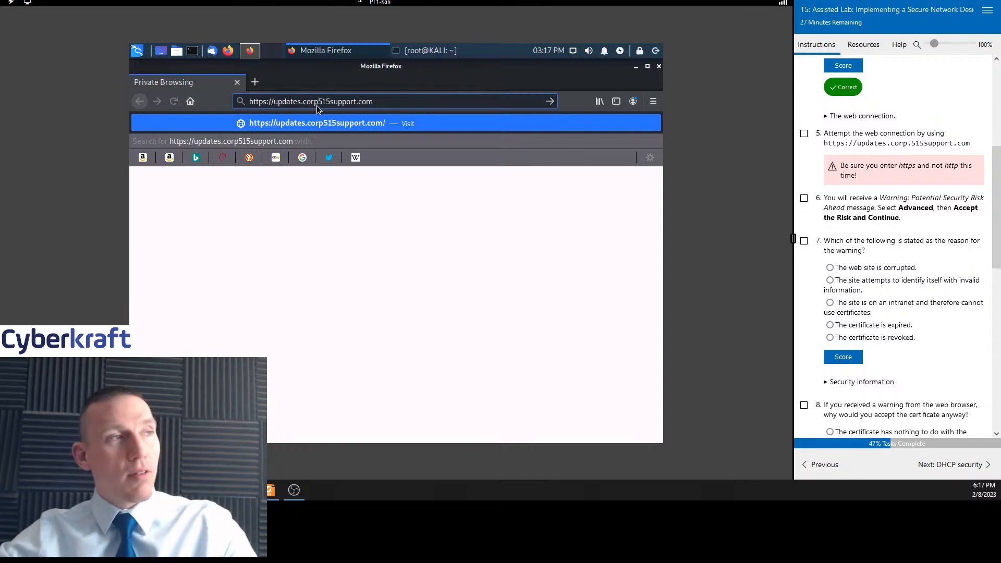
type(".")
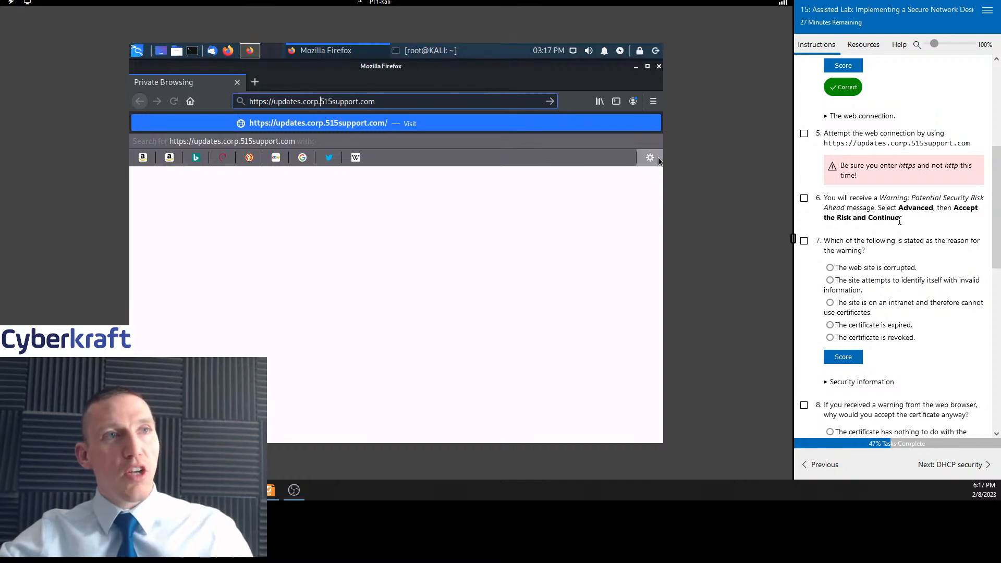
scroll(892, 245, "up", 2)
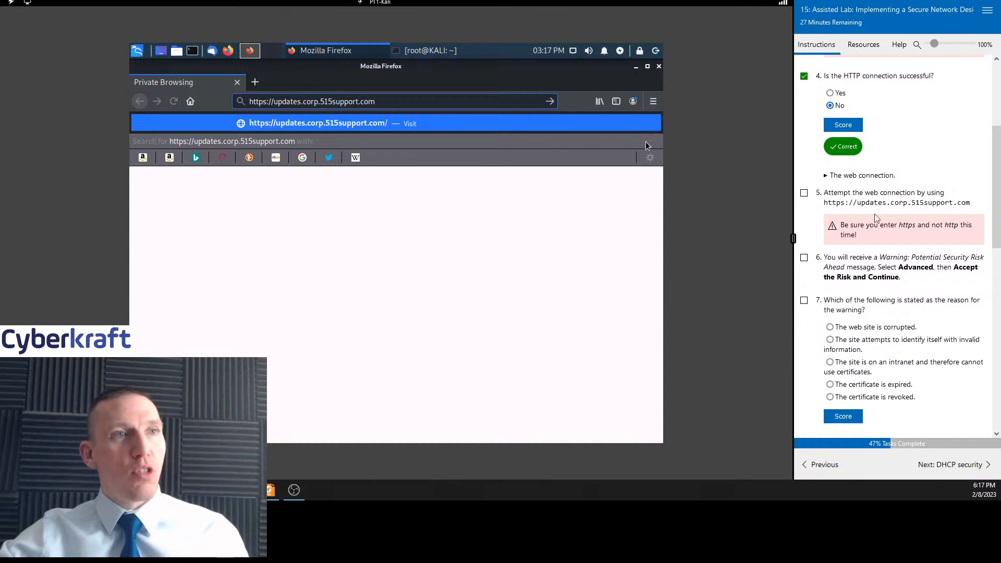
scroll(915, 255, "up", 4)
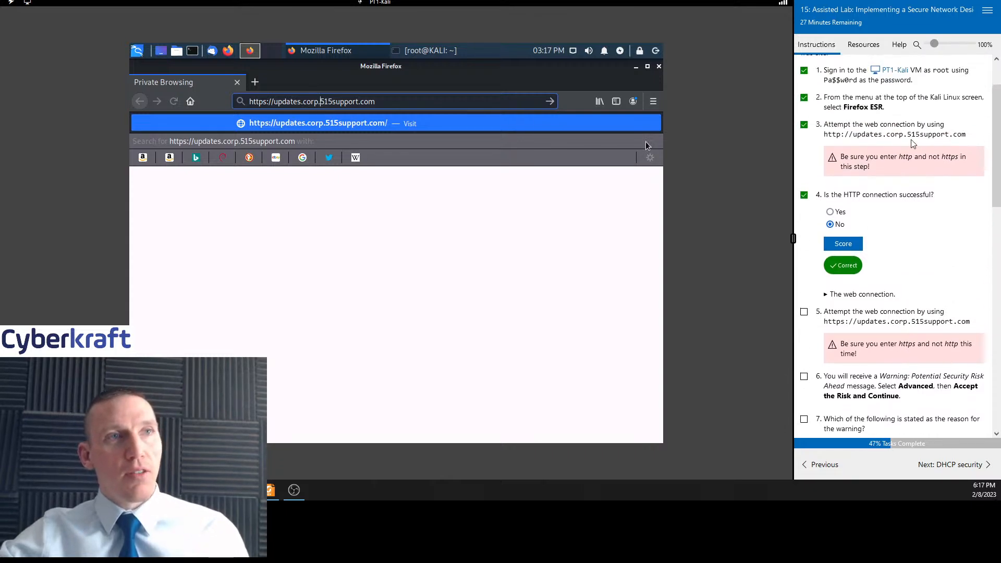
left_click(270, 104)
key("BackSpace")
key("BackSpace")
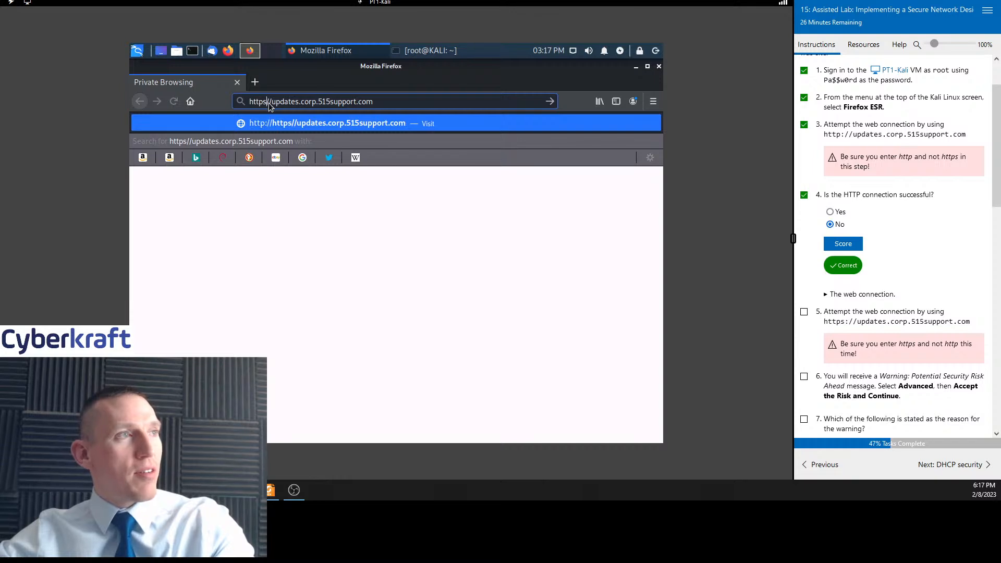
type(":")
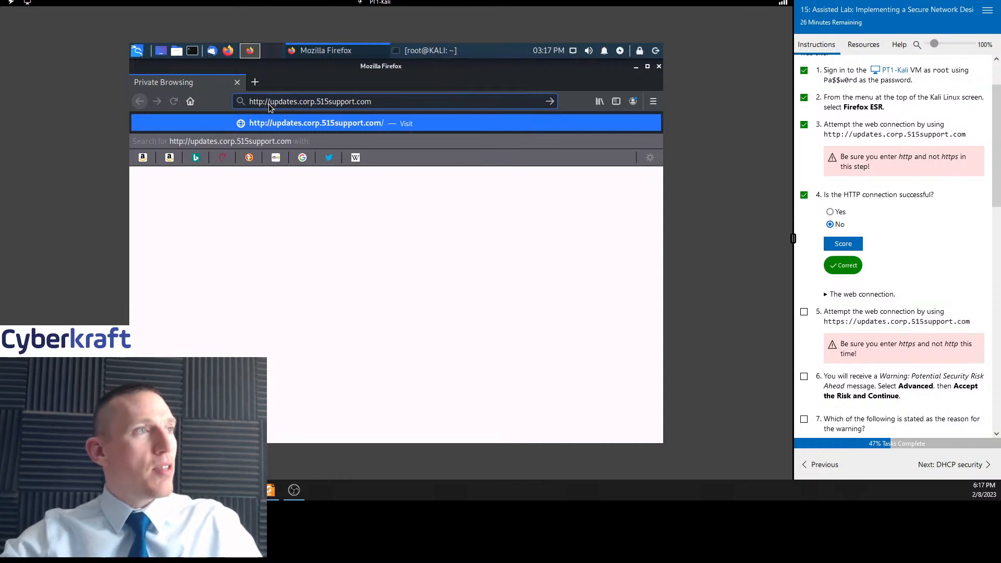
left_click_drag(382, 102, 204, 91)
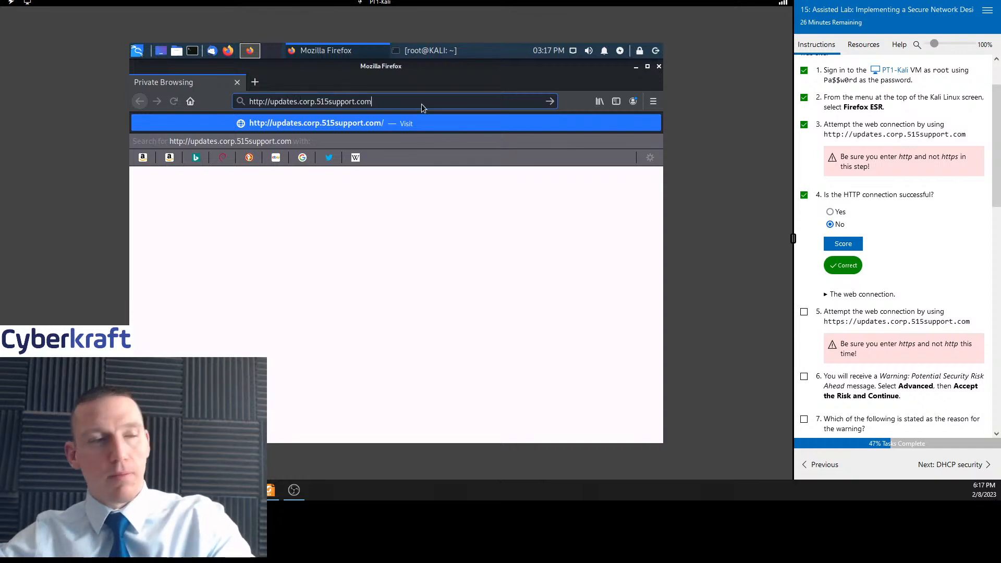
key("Return")
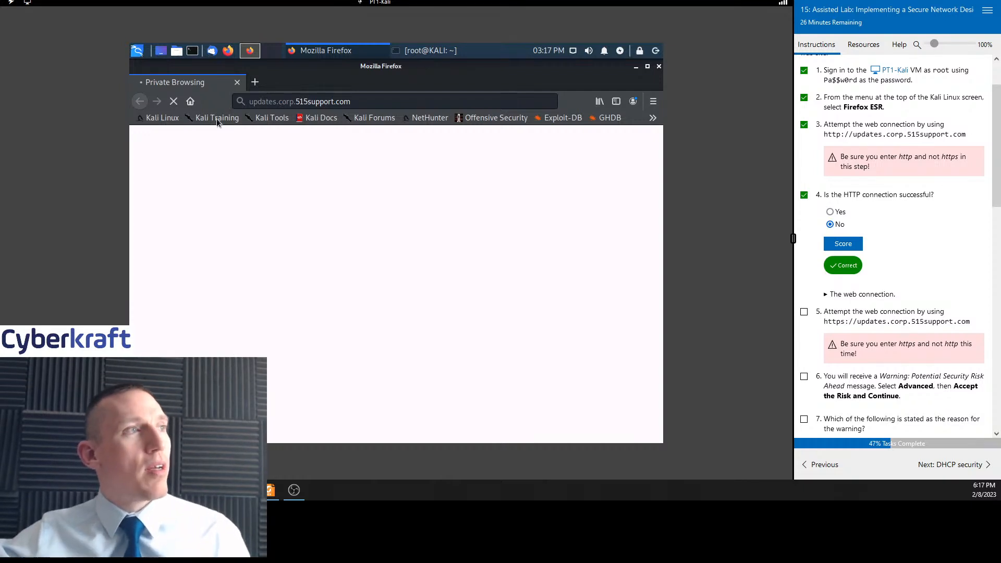
left_click(250, 101)
type("https")
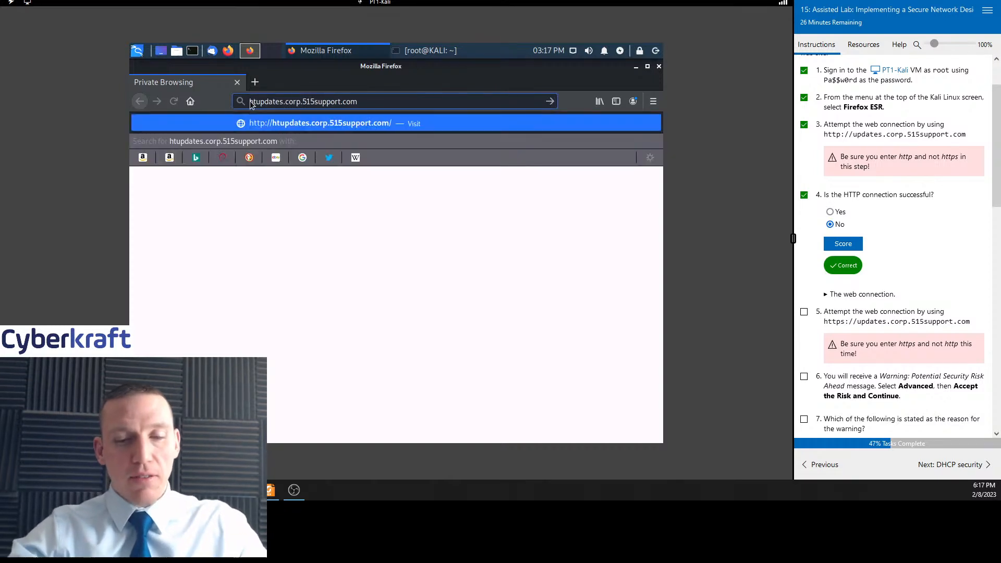
type("://")
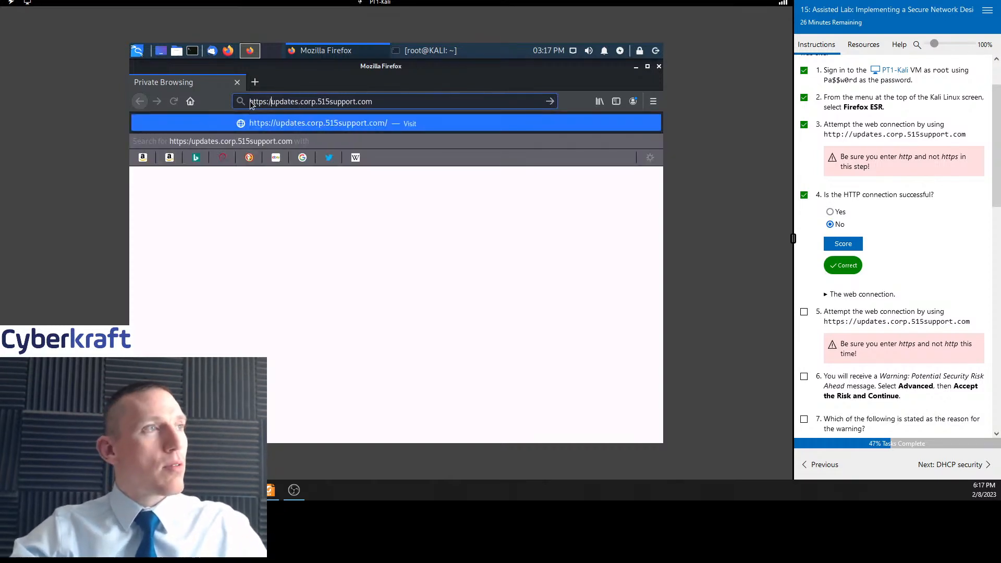
key("Return")
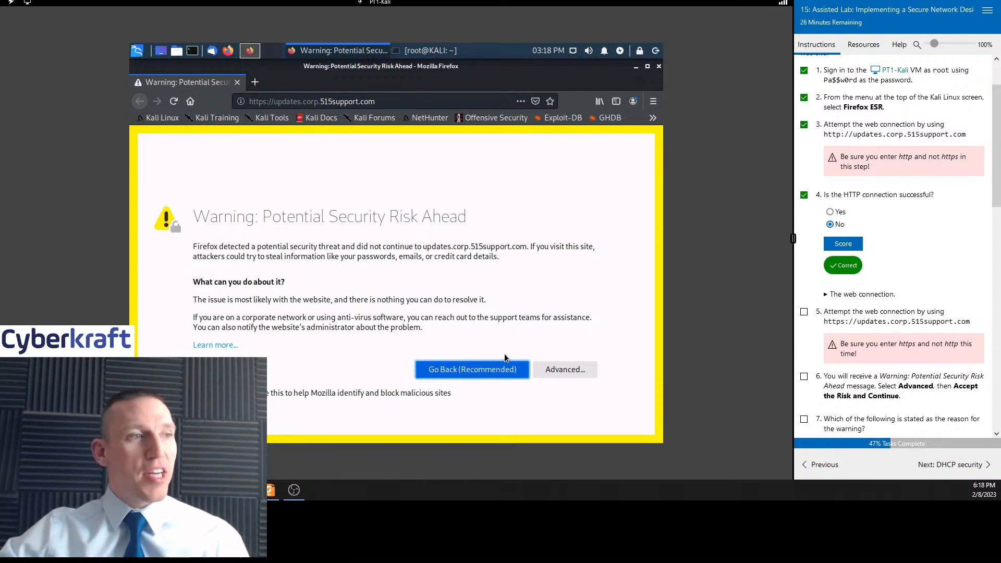
Open the advanced details of the security warning and accept the risk to continue to the site
left_click(563, 369)
scroll(510, 330, "down", 6)
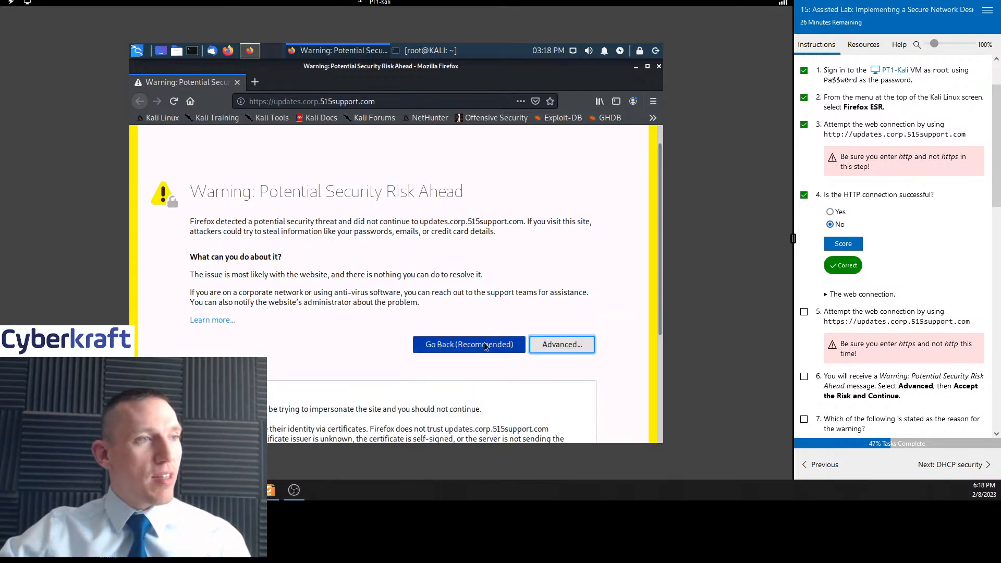
left_click(519, 372)
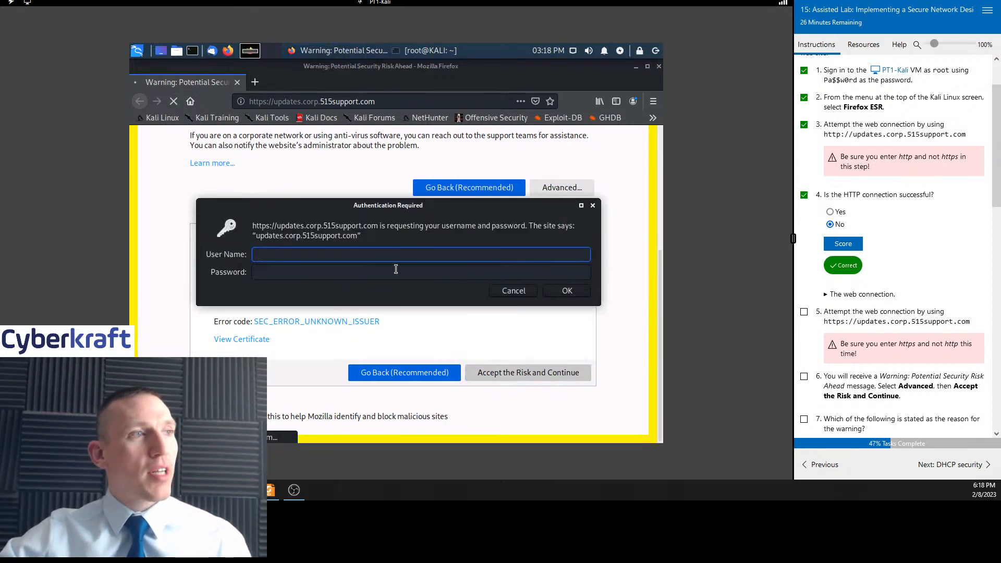
scroll(849, 264, "down", 1)
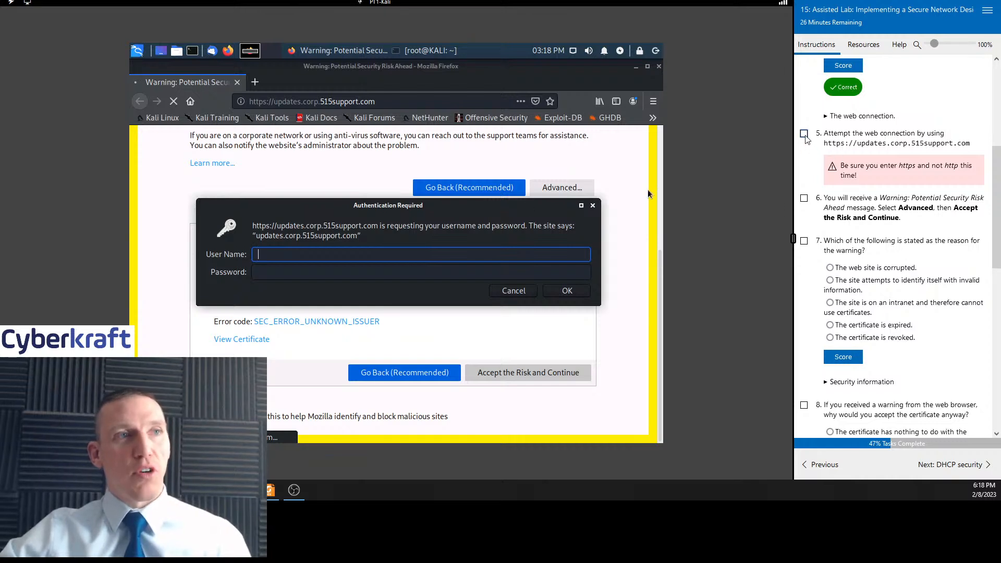
Tick lab tasks 5 and 6 as complete and scroll to the next questions
left_click(804, 134)
left_click(804, 199)
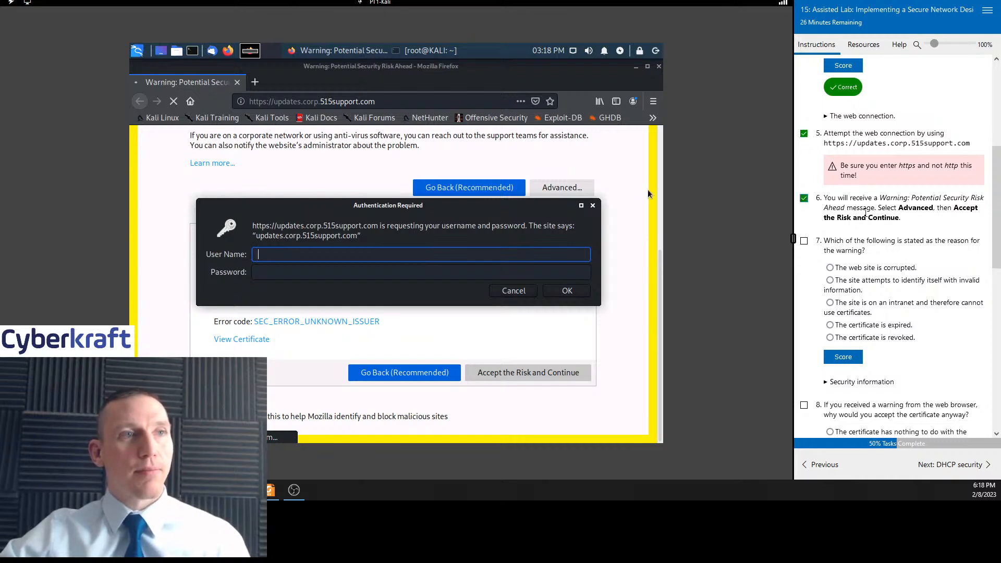
scroll(900, 261, "down", 3)
scroll(927, 240, "down", 3)
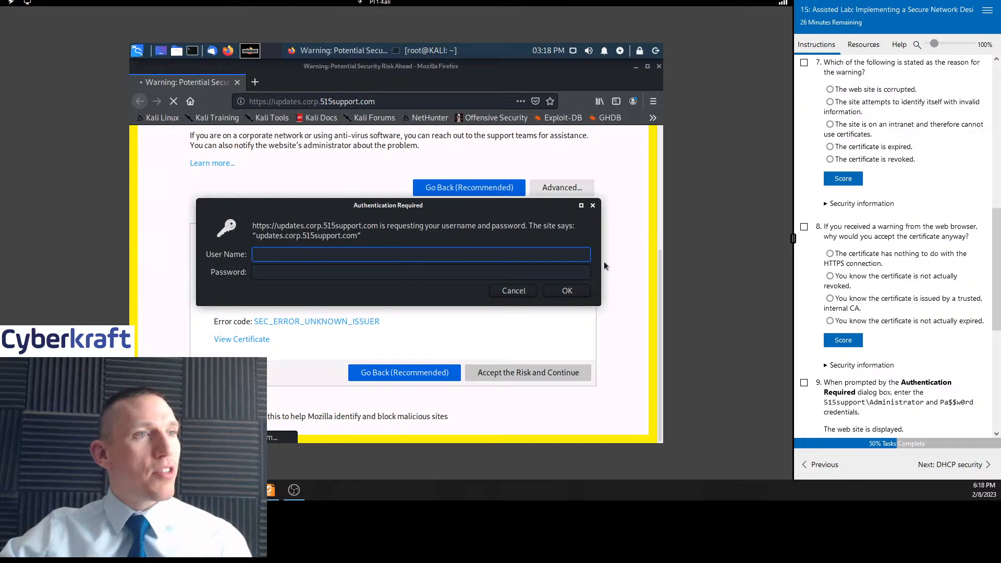
scroll(625, 271, "up", 4)
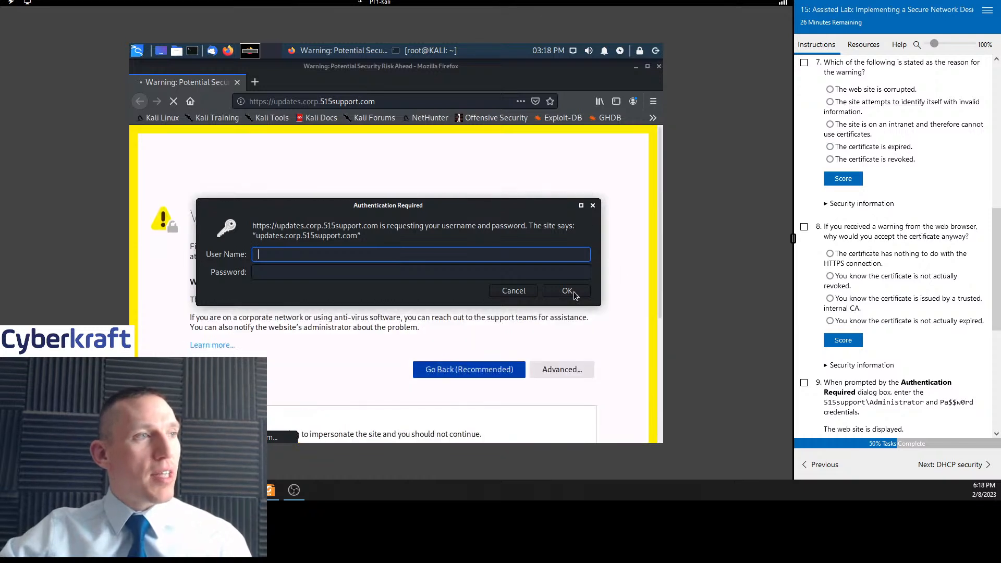
Maximize and cancel the authentication prompt, reload the HTTPS page, and cancel the prompt again
left_click(581, 205)
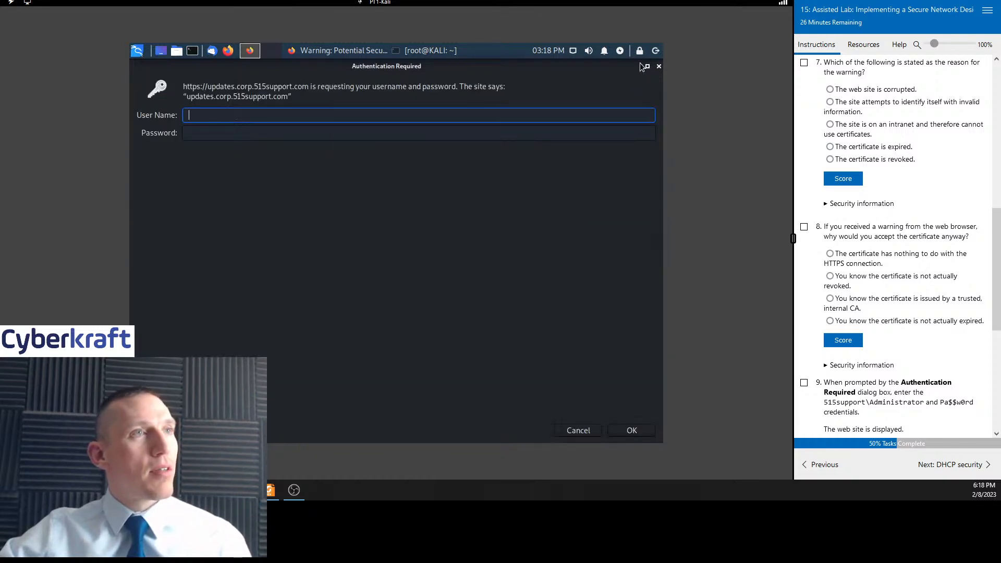
left_click(658, 67)
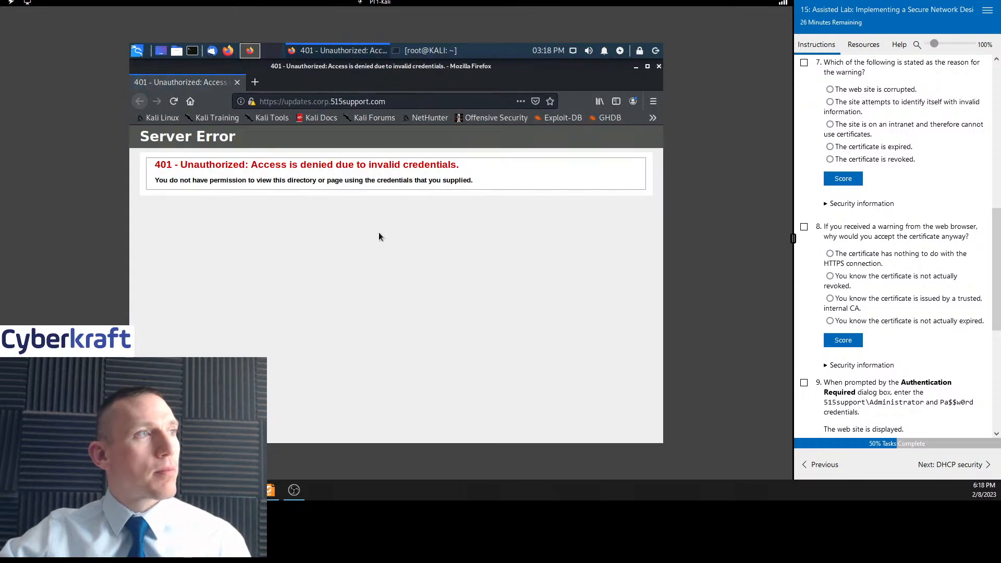
left_click(174, 102)
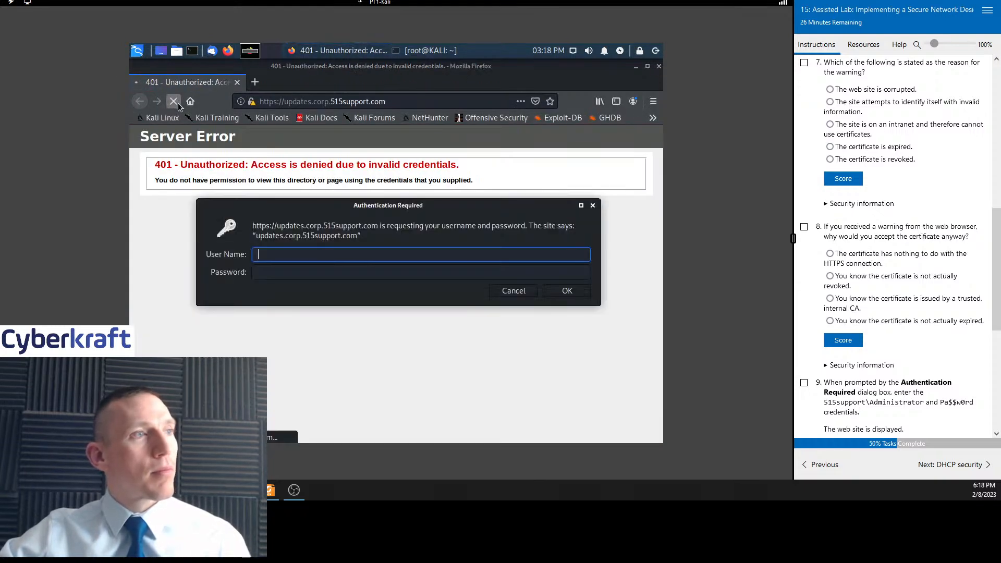
left_click(593, 206)
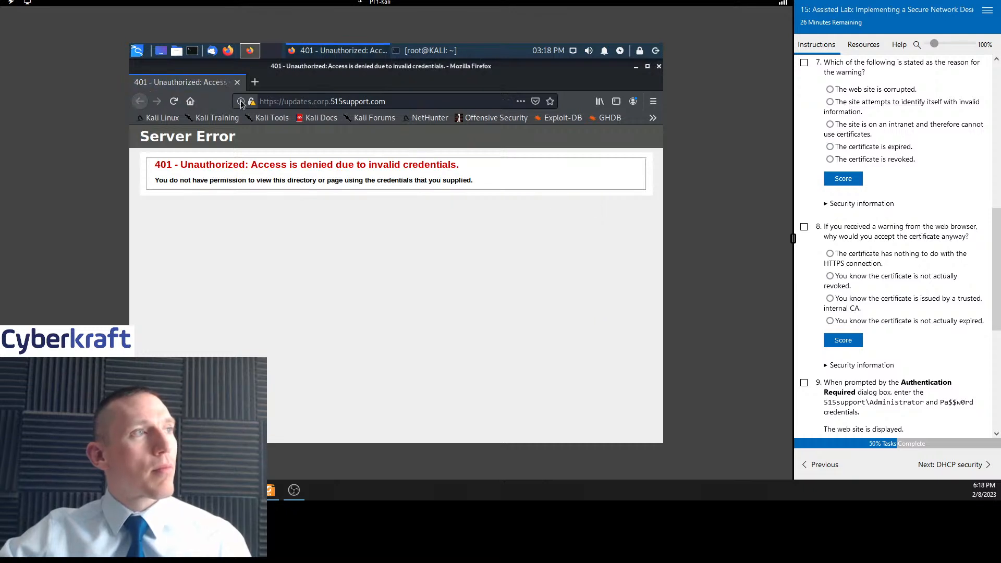
left_click(298, 105)
key("ctrl+c")
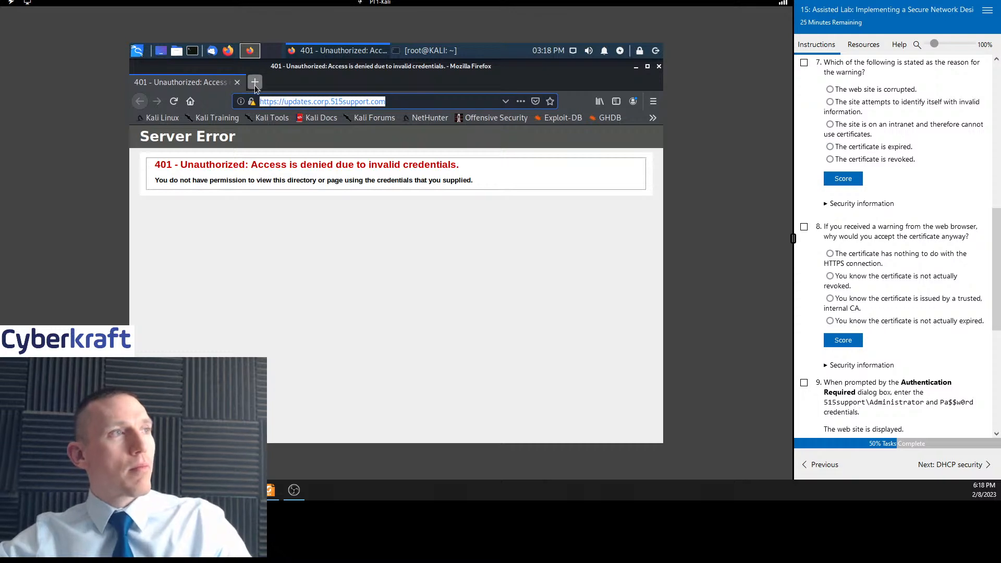
key("ctrl+shift+p")
key("ctrl+v")
key("Return")
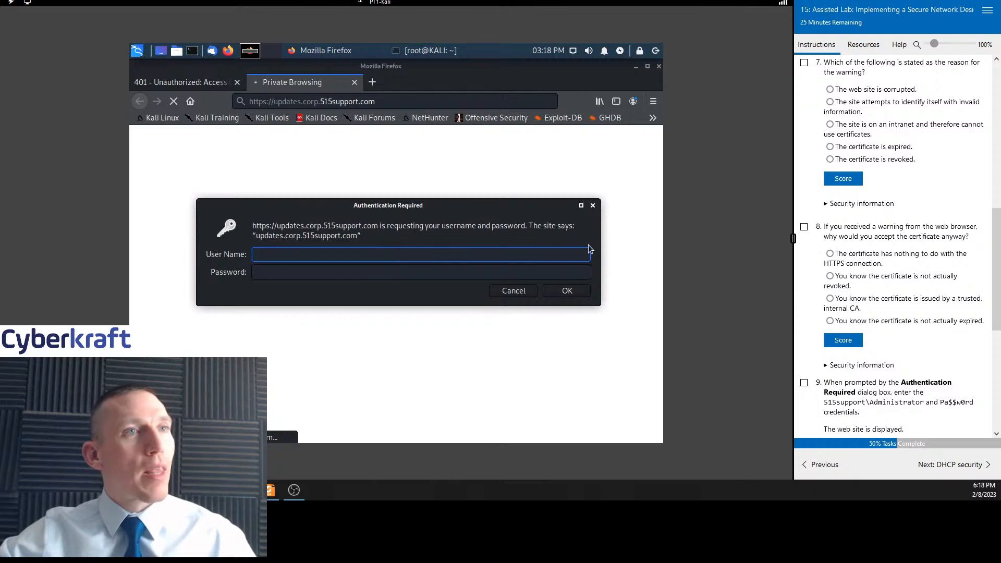
Answer question 7 with "The site attempts to identify itself with invalid information", score it and tick task 7
left_click(876, 106)
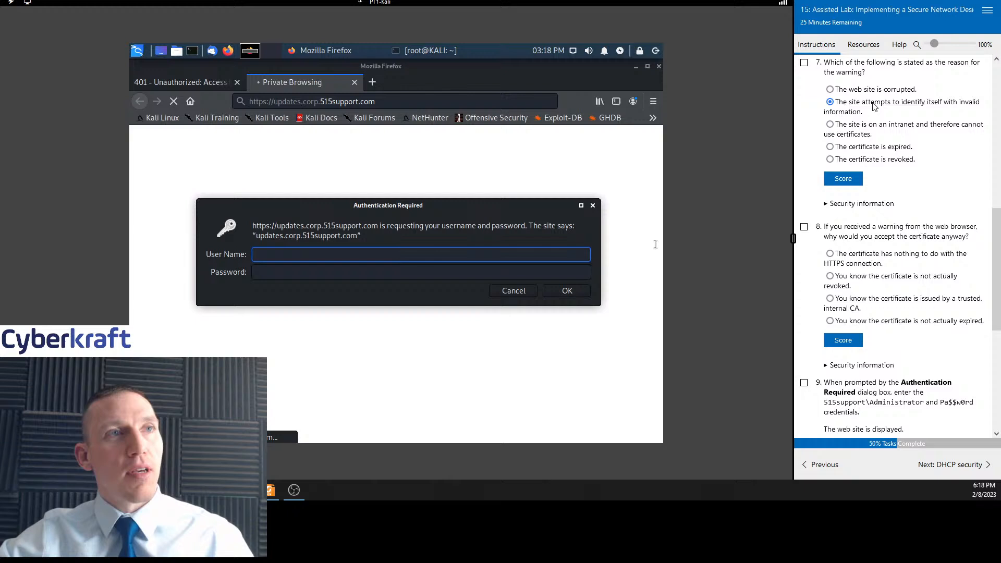
left_click(843, 183)
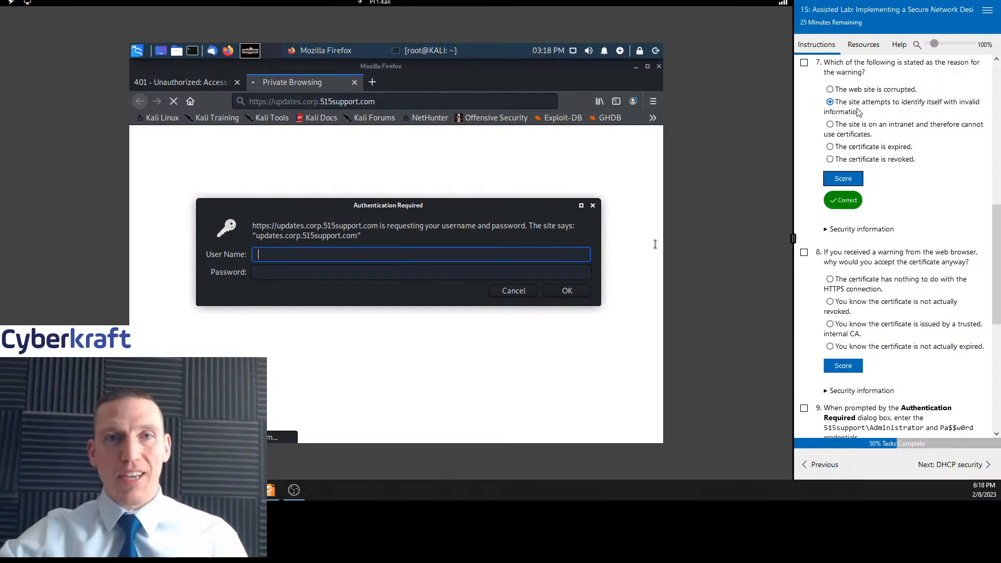
left_click(804, 63)
Answer question 8 with "You know the certificate is issued by a trusted, internal CA", tick task 8 and score it
scroll(902, 188, "down", 2)
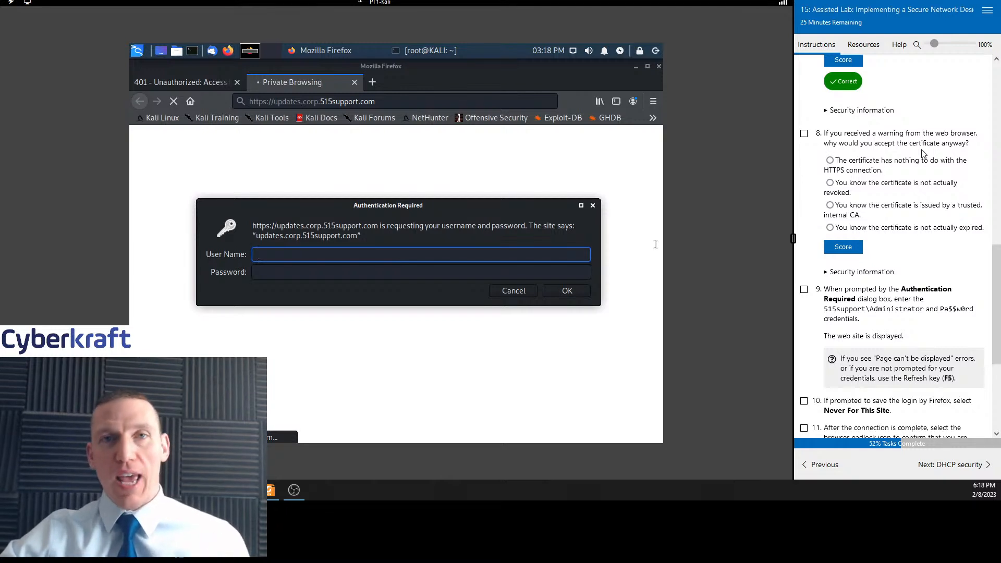
scroll(923, 177, "down", 1)
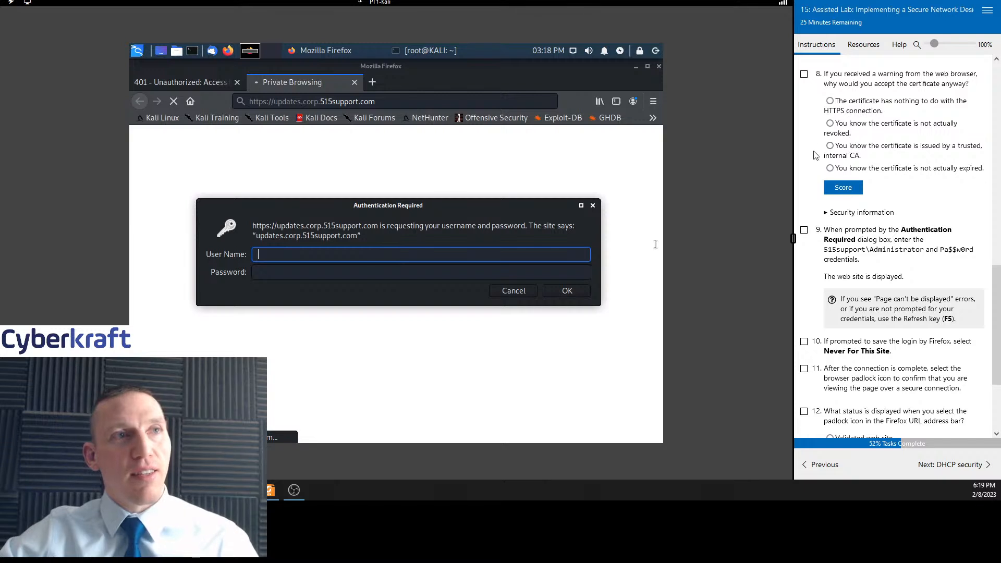
left_click(856, 156)
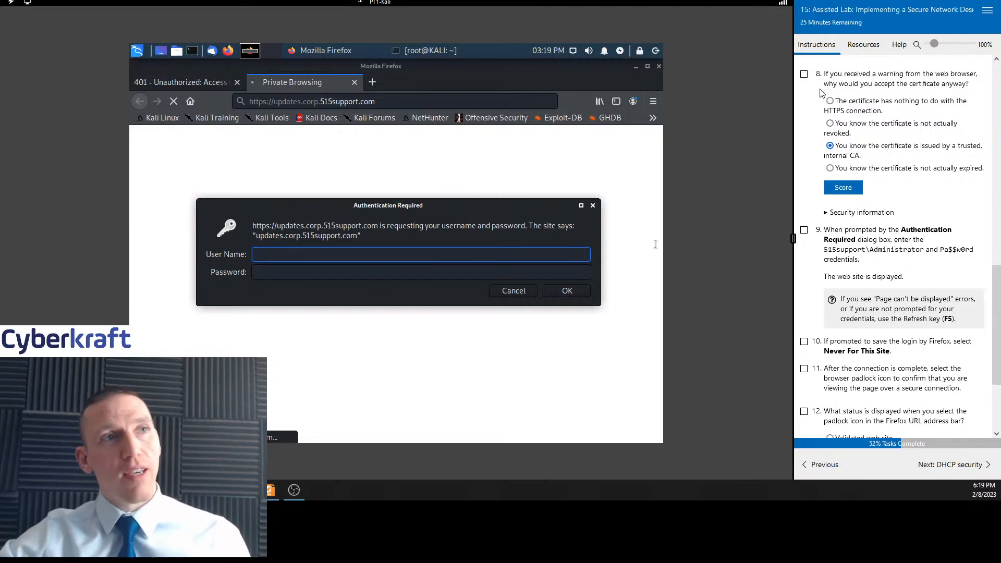
left_click(804, 75)
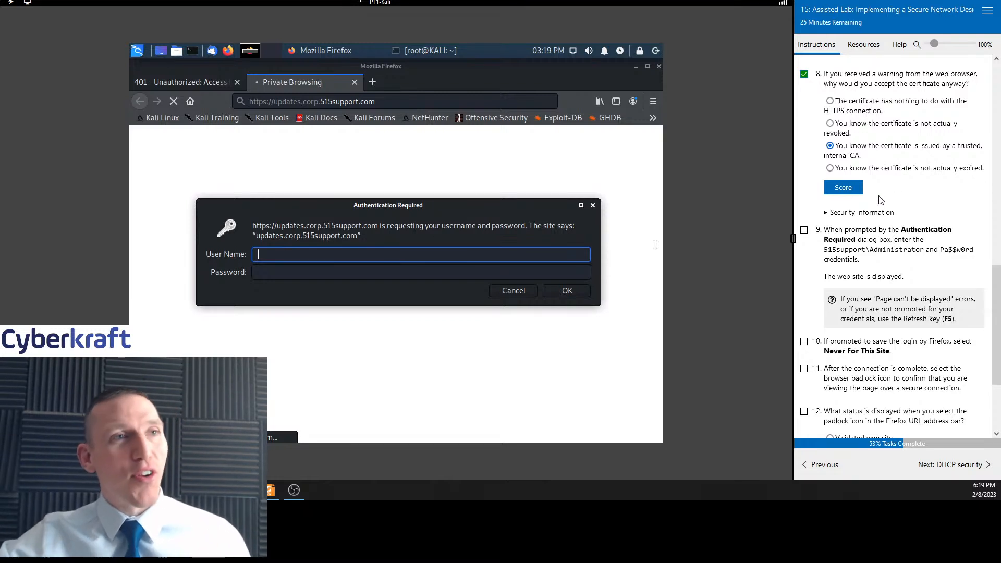
left_click(851, 190)
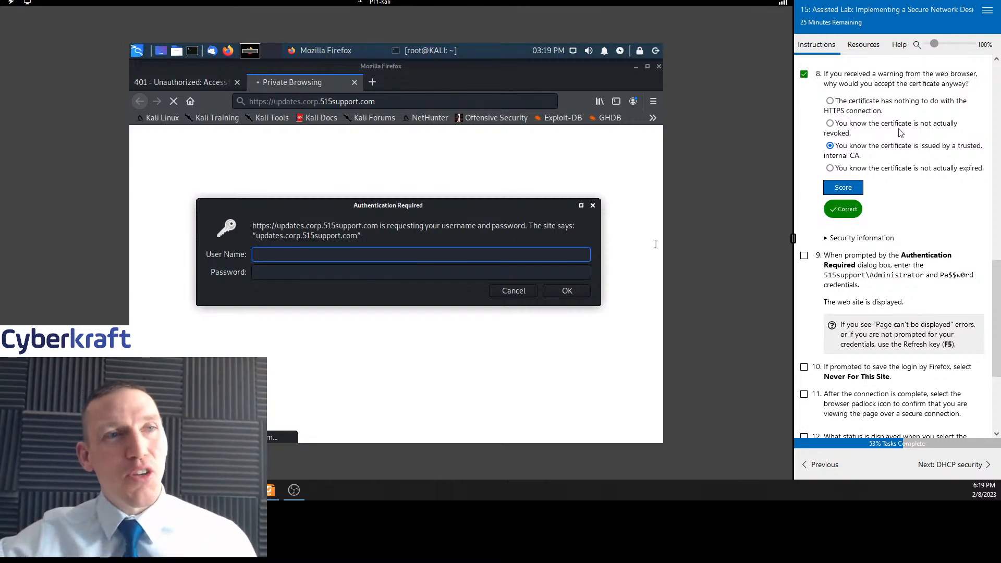
Scroll through the remaining instructions and tick task 9 as complete
scroll(933, 184, "down", 3)
scroll(933, 184, "up", 3)
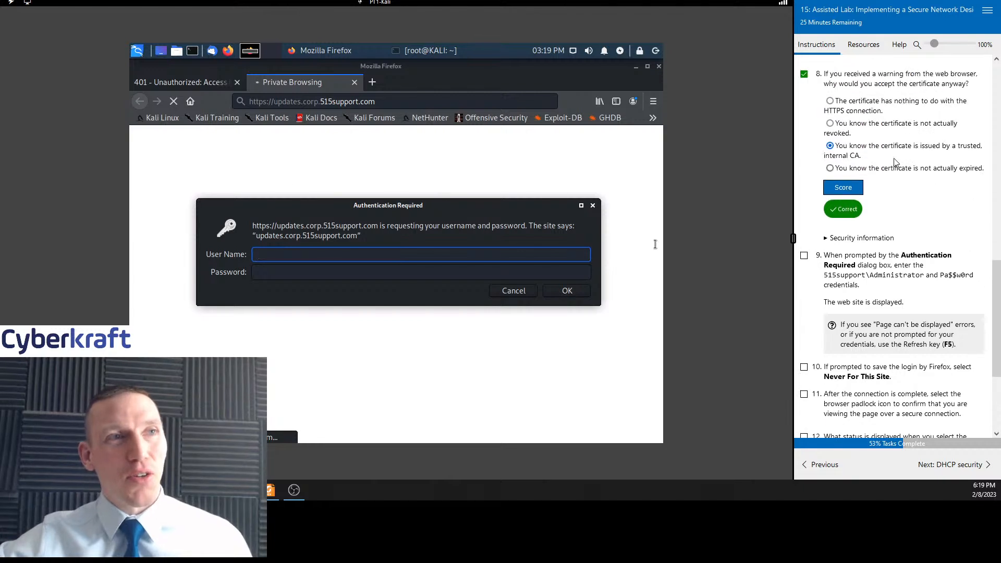
scroll(930, 212, "down", 3)
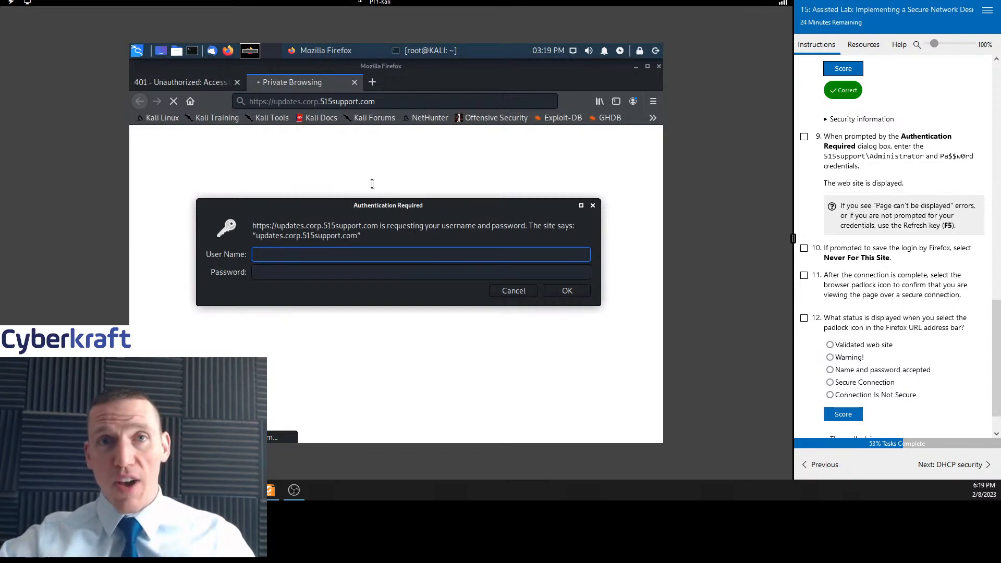
scroll(921, 210, "up", 1)
scroll(921, 210, "down", 2)
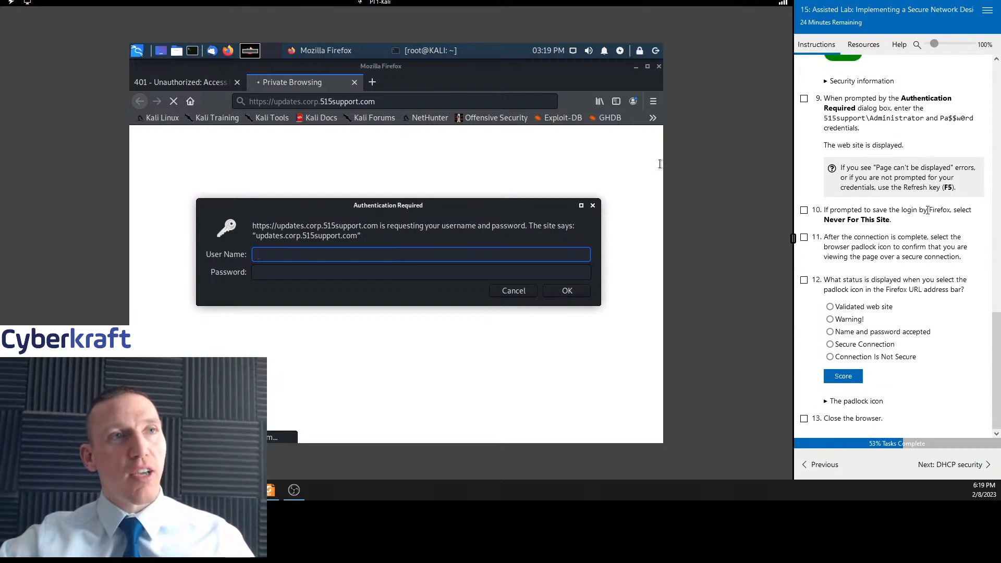
left_click(805, 99)
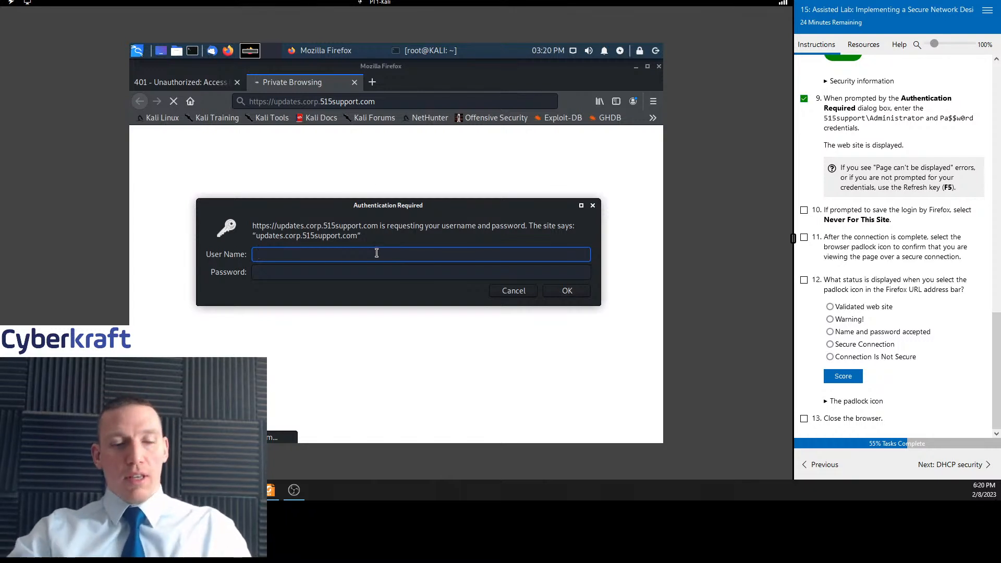
Sign in to the site as 515support\Administrator, entering the account password in the authentication prompt
type("515")
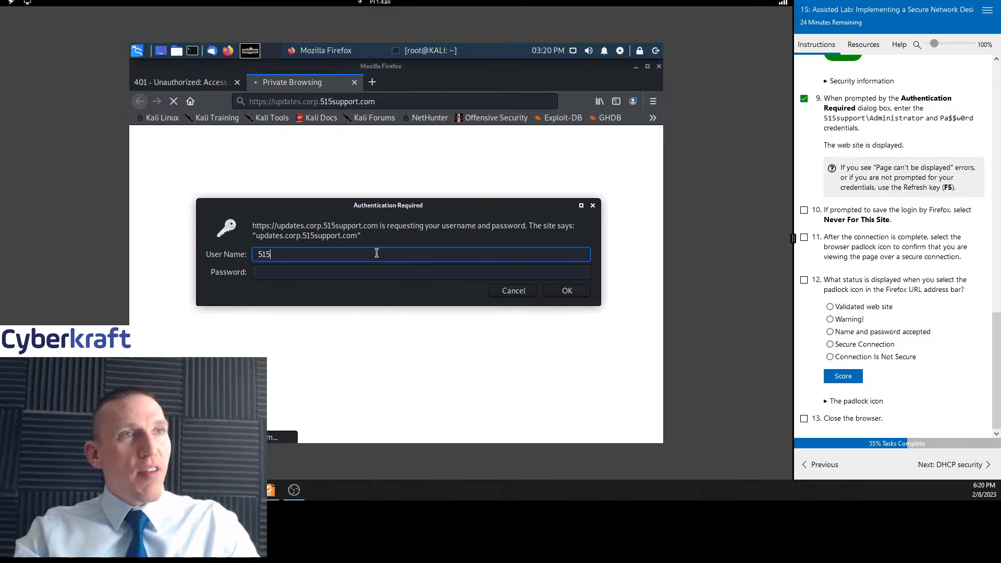
type("su")
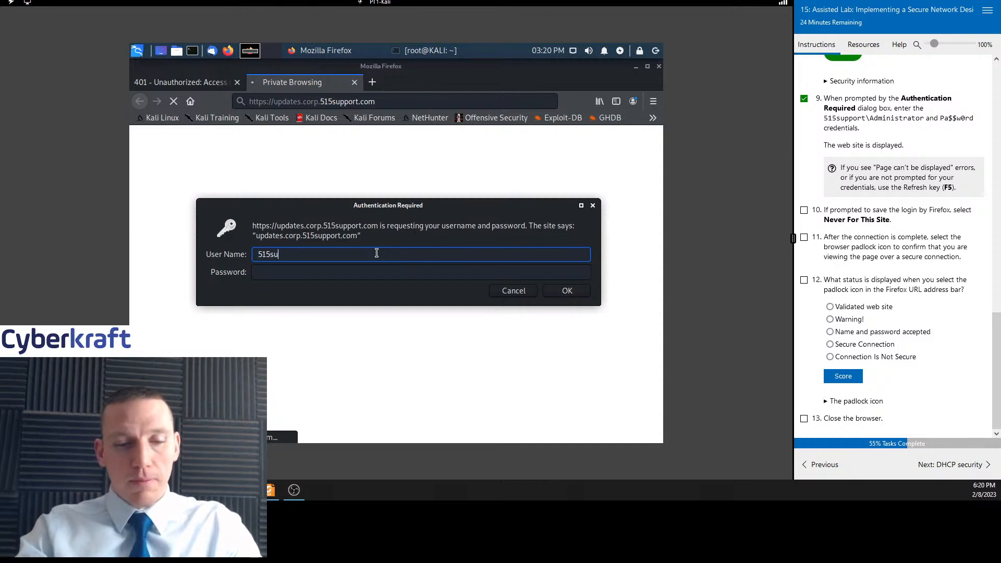
type("pport\\Admin")
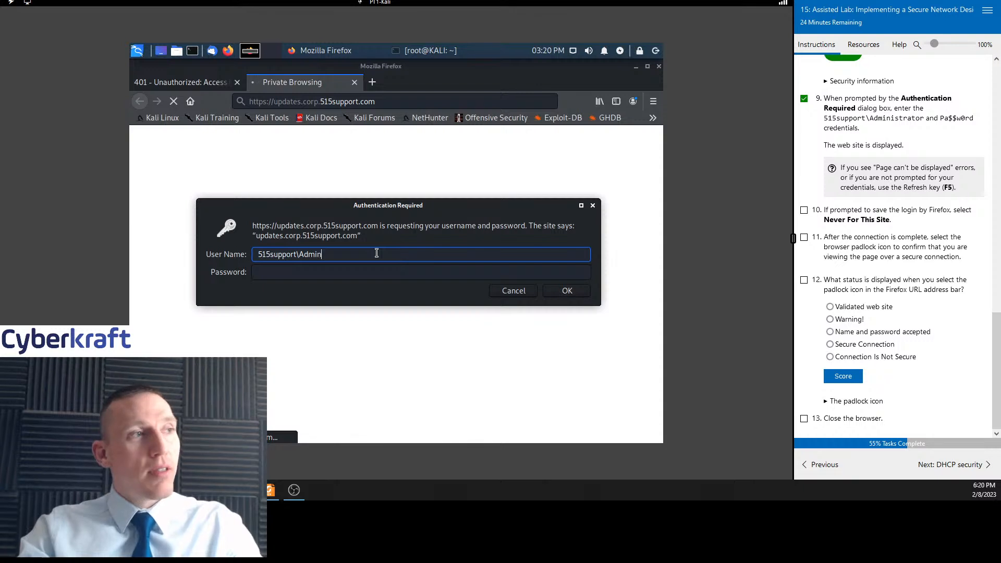
type("istrator")
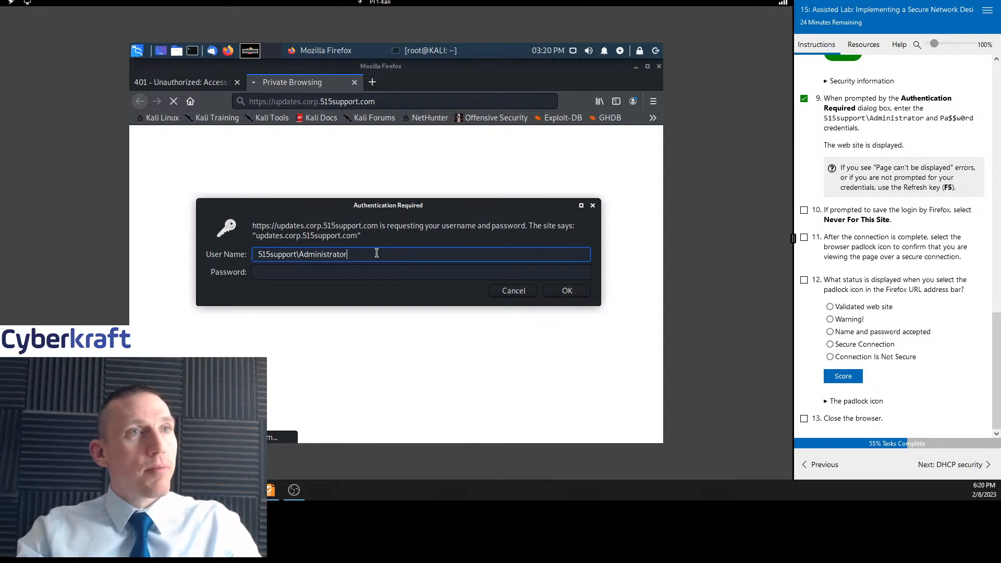
key("Tab")
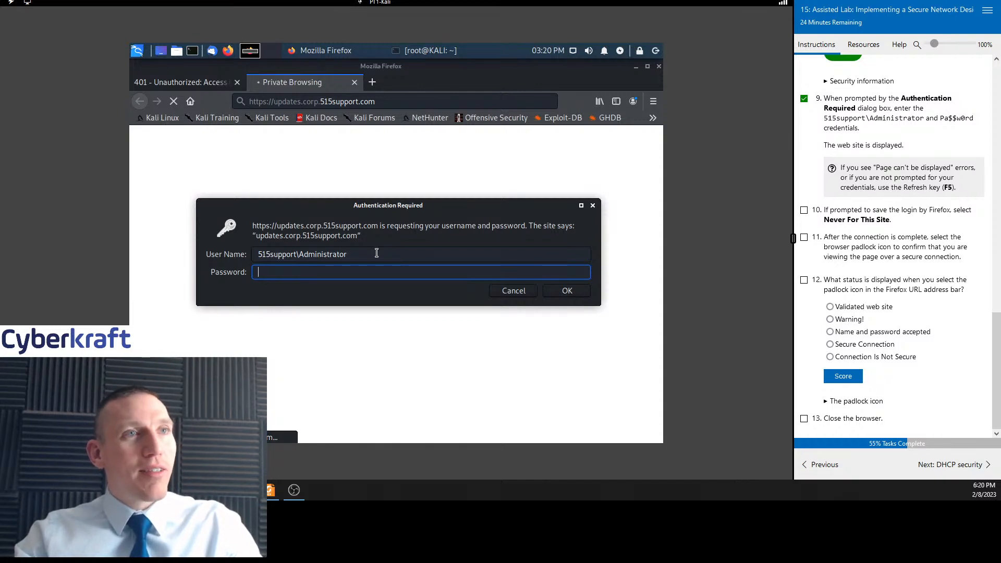
type("P")
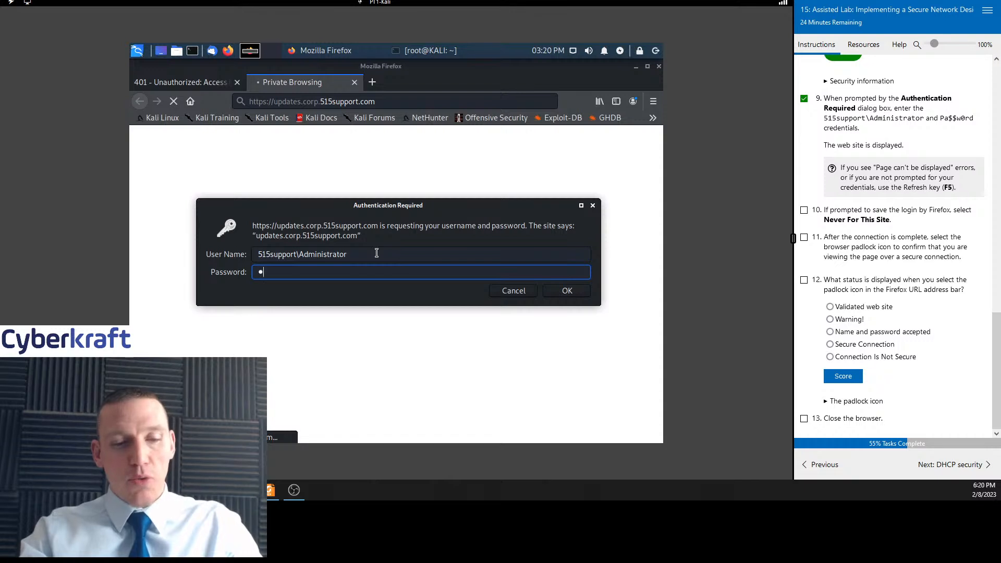
type("a$$w")
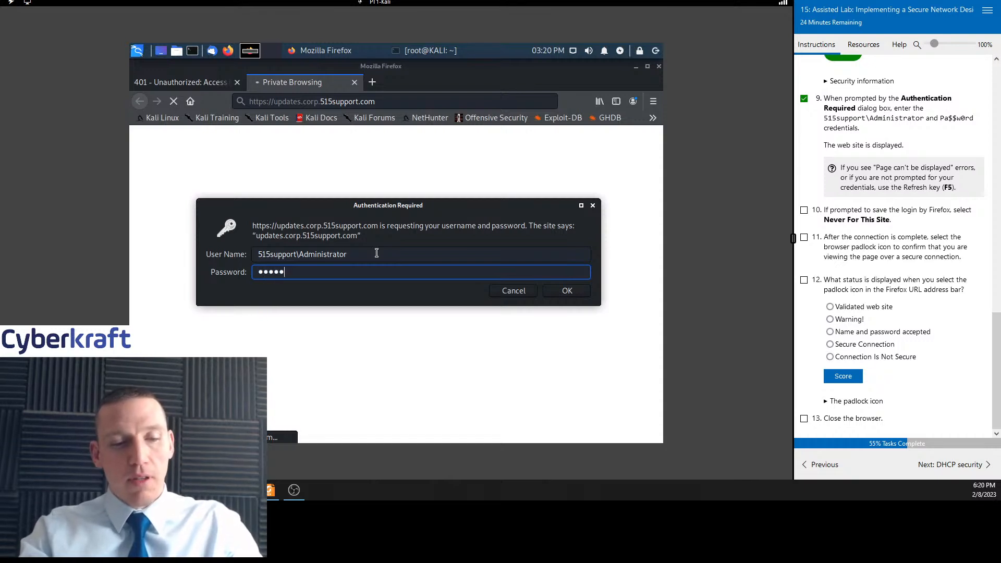
type("0rd")
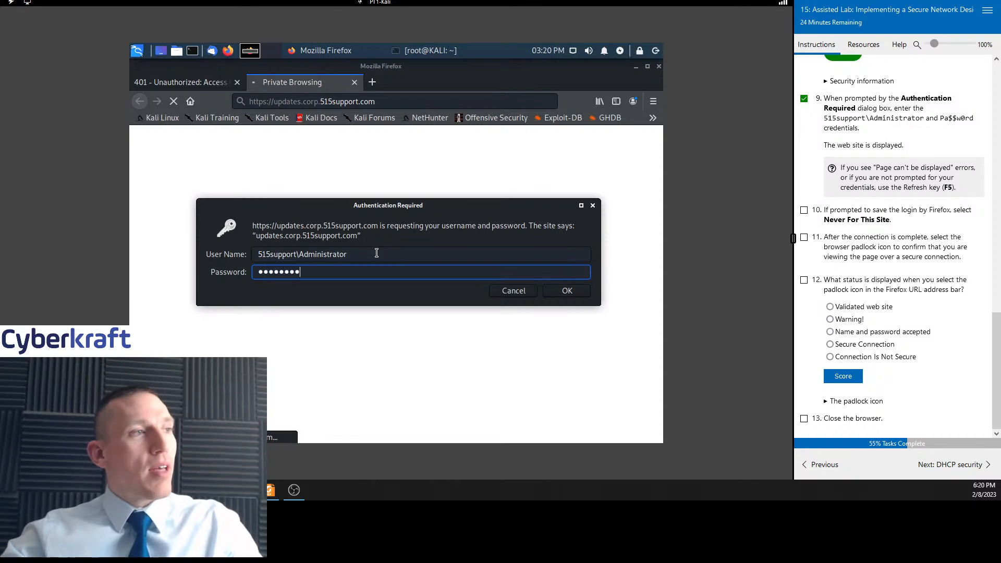
left_click(565, 294)
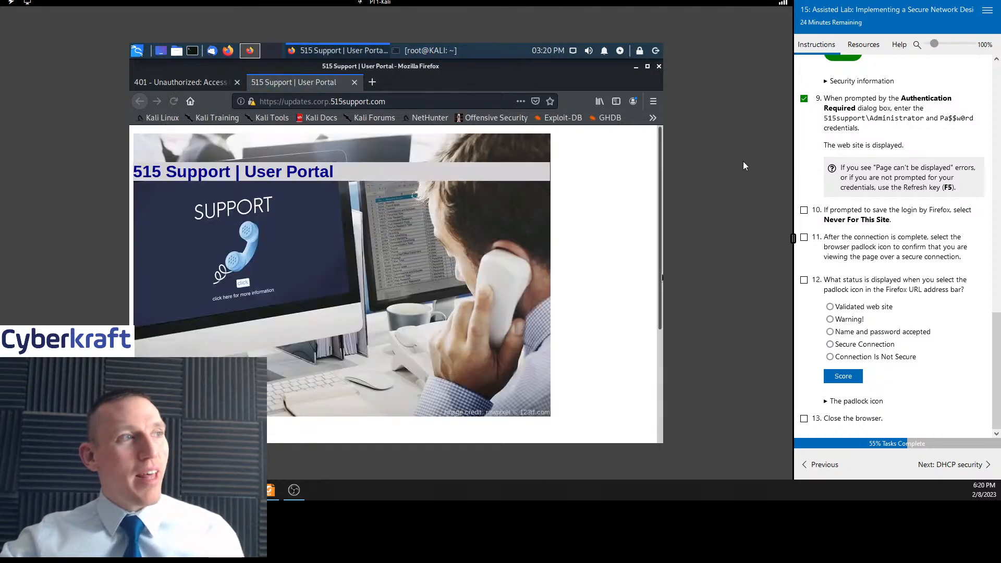
Scroll through the 515 Support user portal page and tick tasks 10 and 11 as complete
scroll(582, 255, "down", 5)
scroll(577, 267, "up", 5)
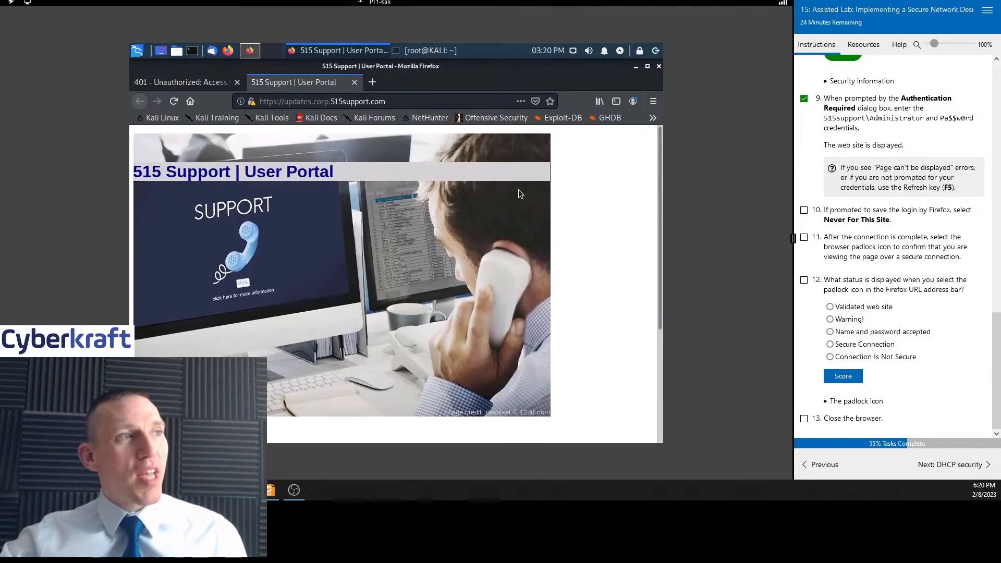
scroll(590, 254, "down", 5)
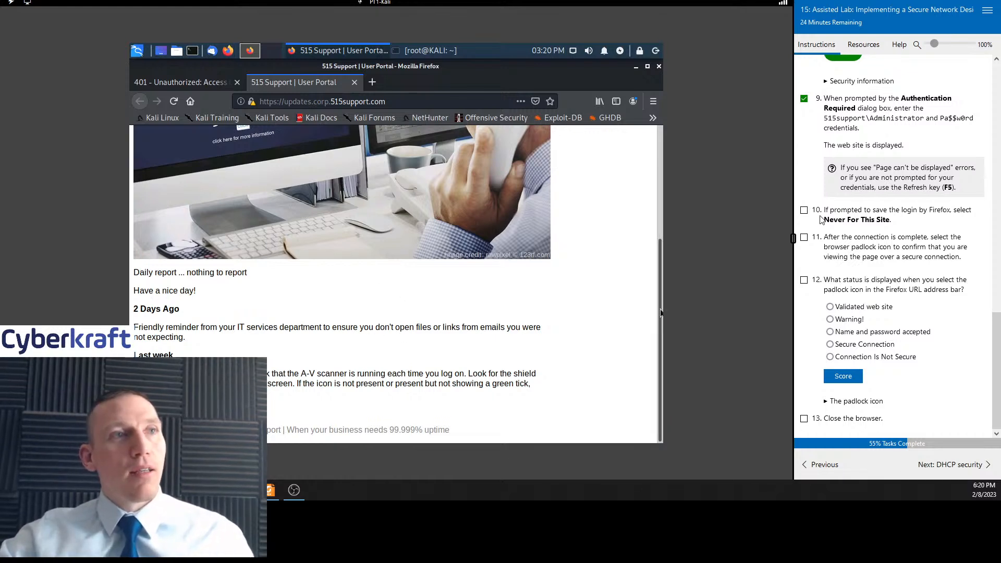
left_click(804, 210)
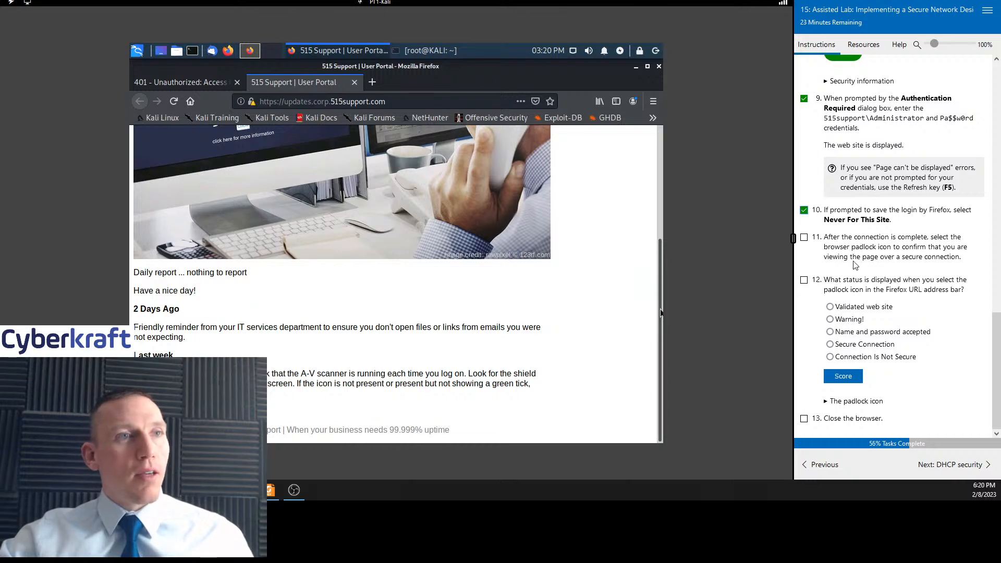
left_click(804, 237)
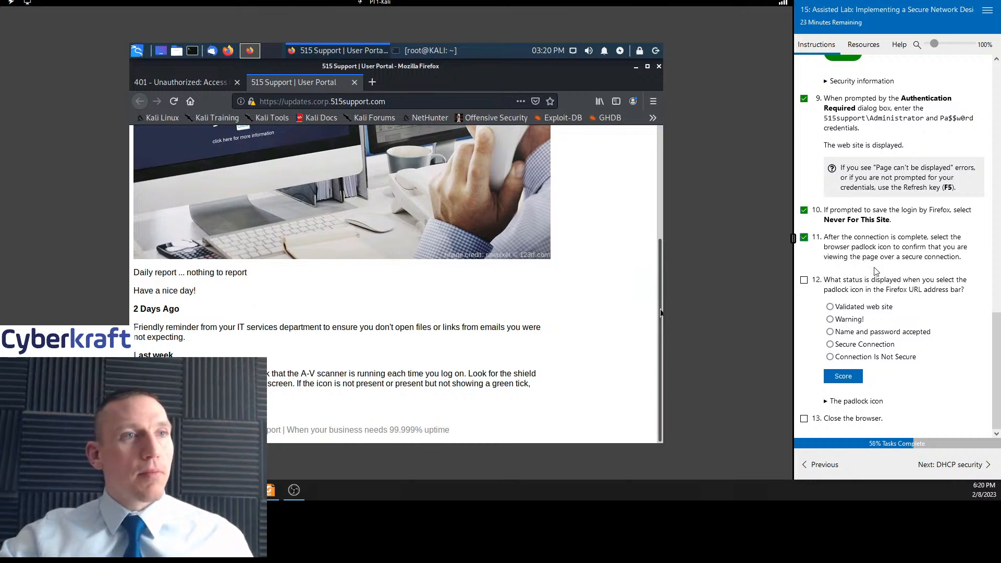
Open the padlock's site information and expand the connection security details
left_click(252, 102)
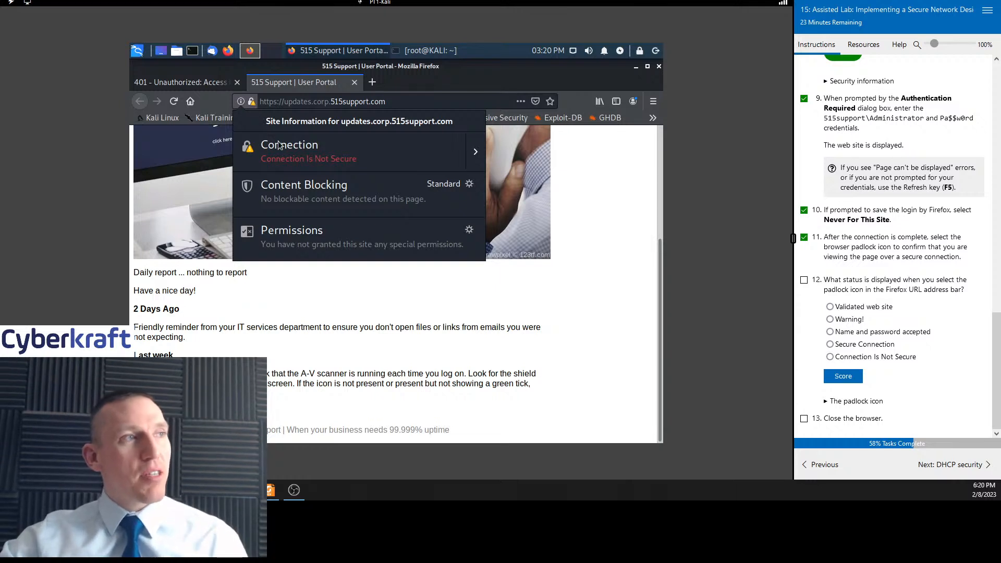
left_click(479, 155)
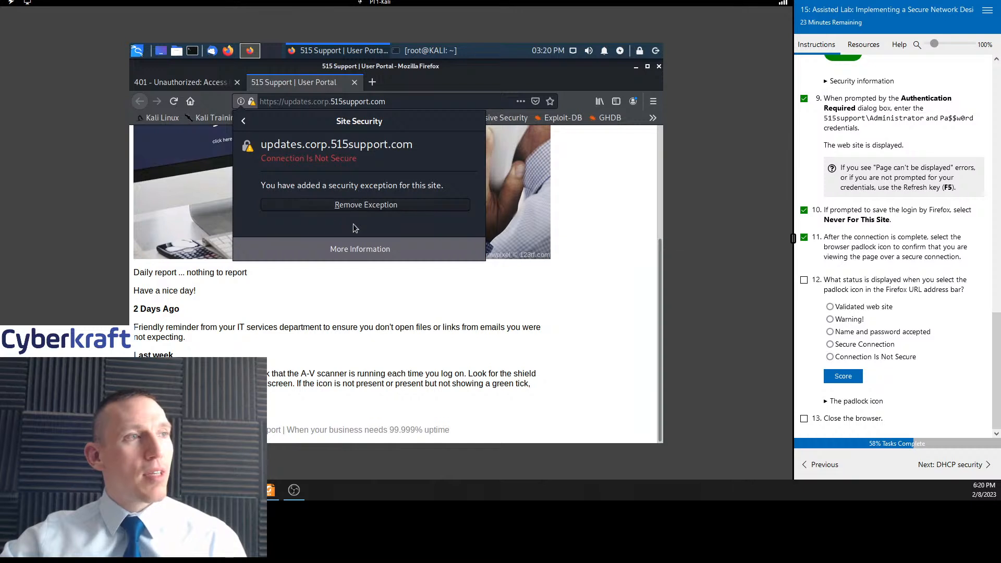
Review the connection's technical details, tick task 12, and submit Warning! as the padlock status answer
left_click(347, 249)
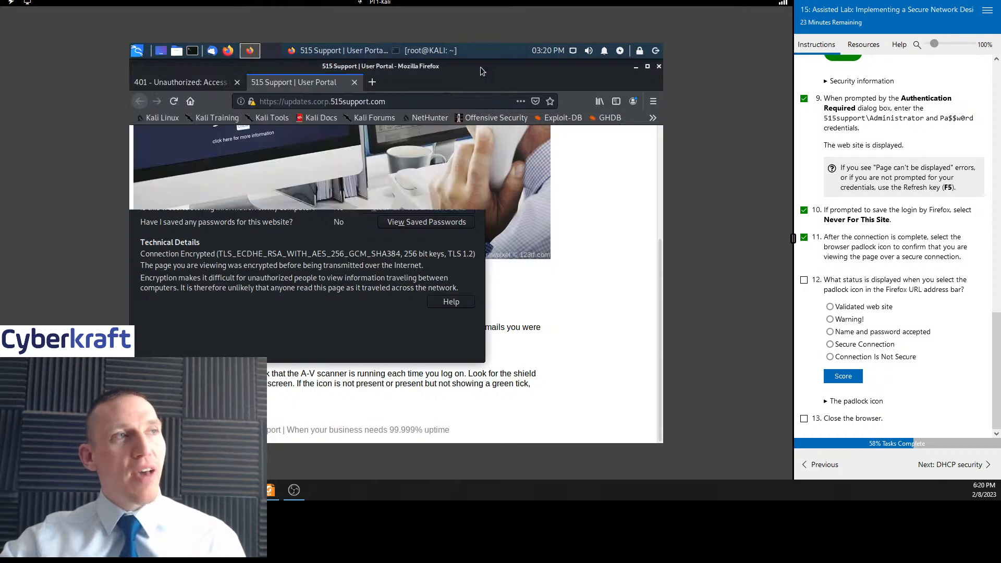
left_click(477, 66)
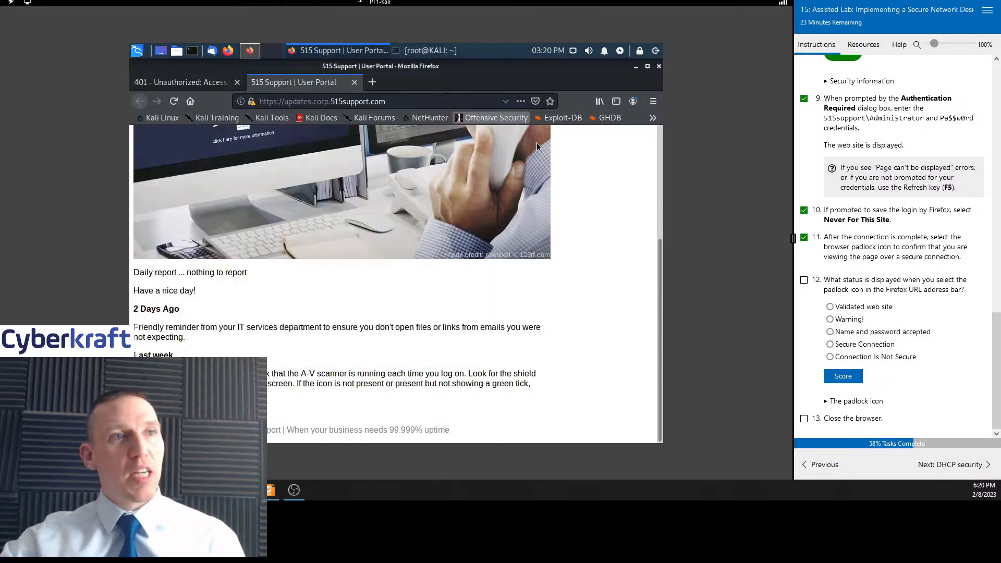
left_click(804, 280)
left_click(830, 320)
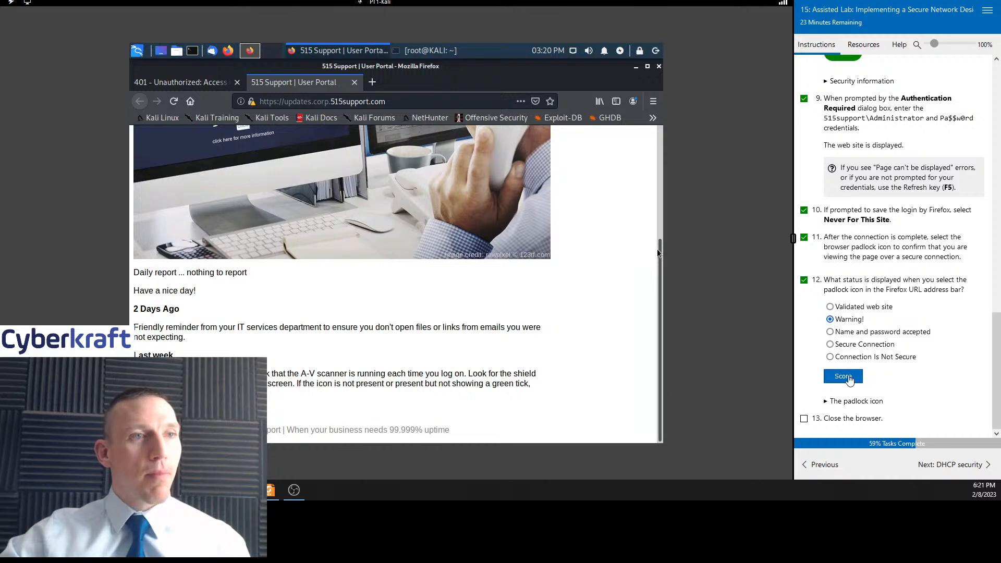
left_click(850, 380)
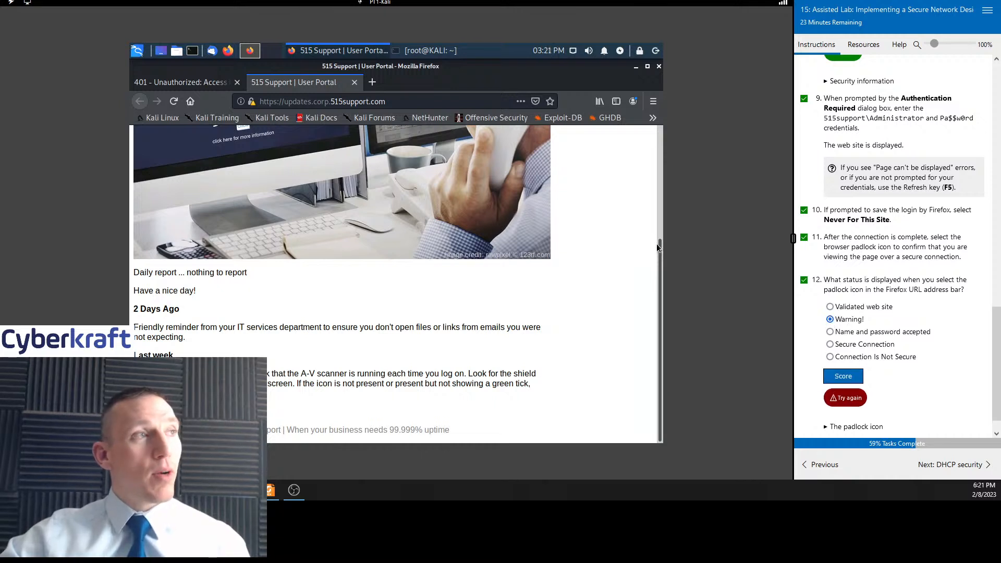
Recheck the padlock's connection details and answer question 12 with Connection Is Not Secure, then score it
left_click(249, 102)
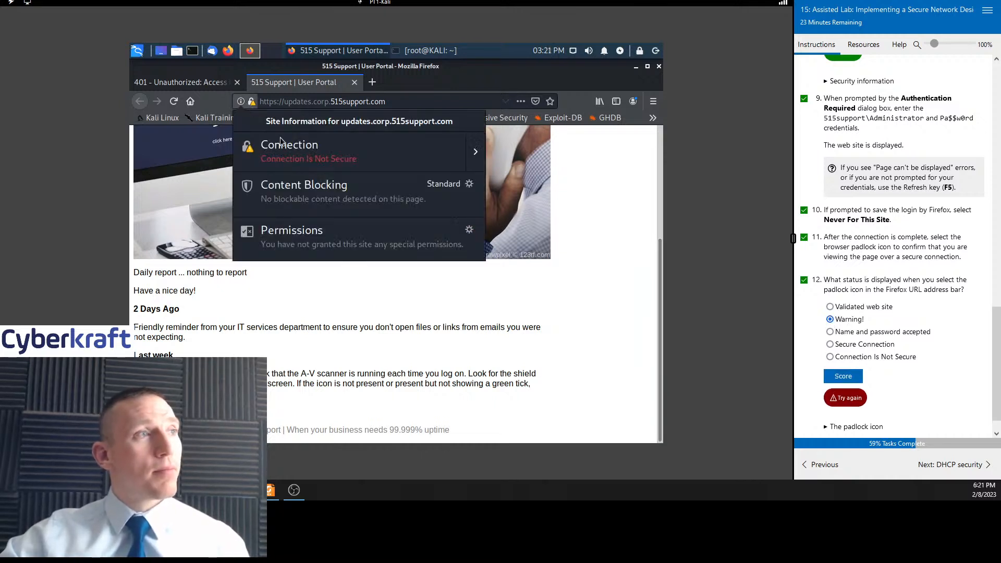
left_click(475, 159)
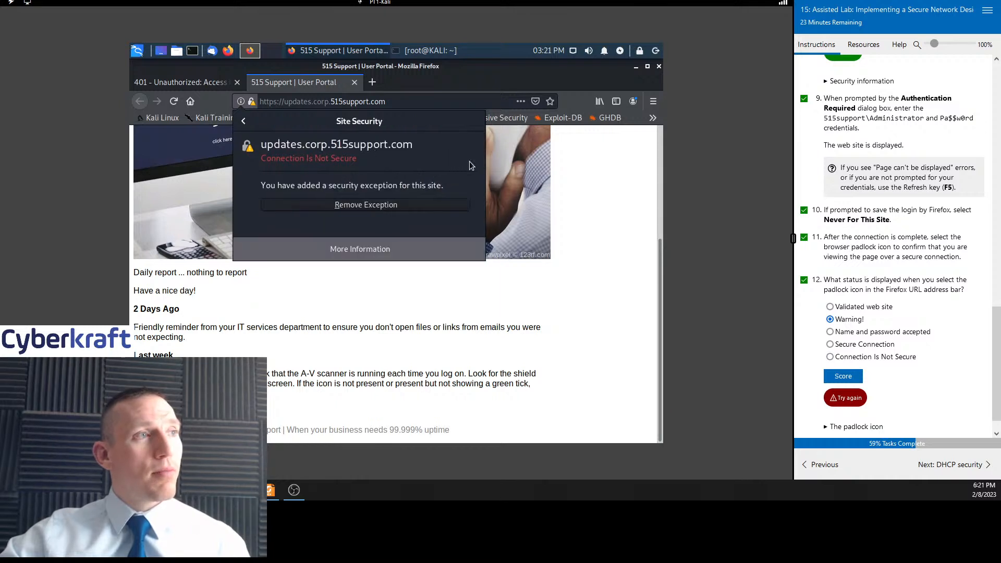
left_click(830, 357)
left_click(844, 378)
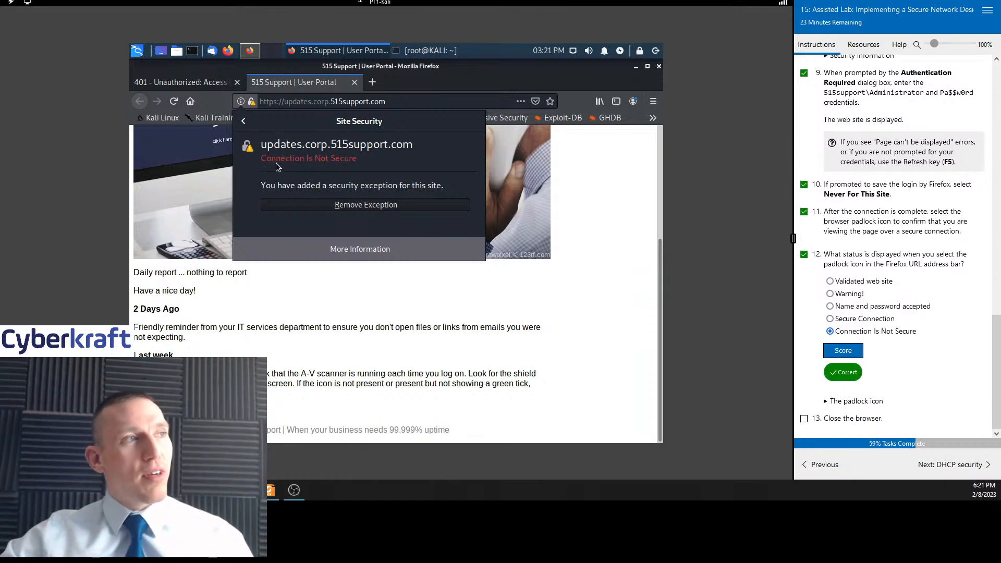
Close the site security panel, tick task 13 as complete, and close the browser
left_click(243, 122)
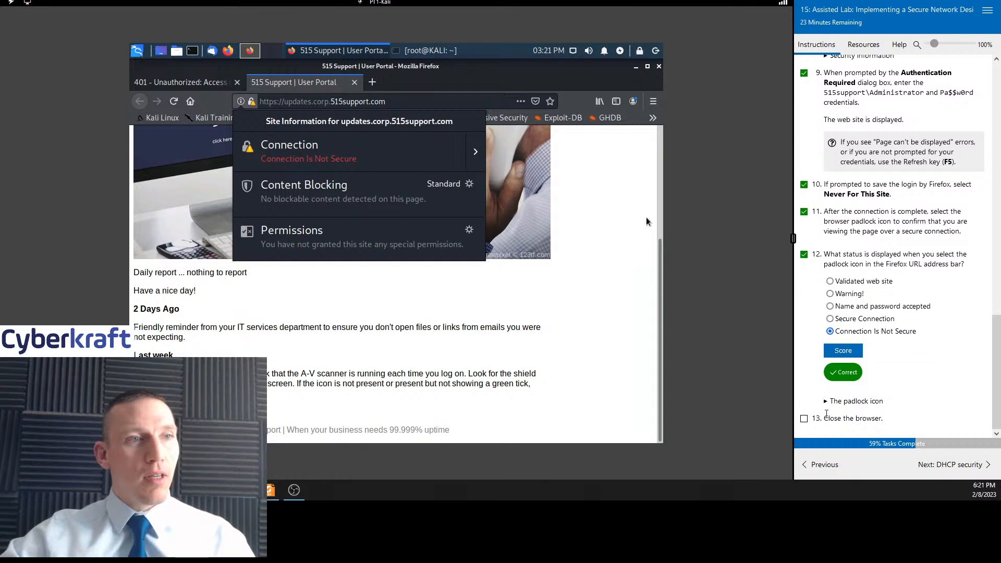
left_click(805, 418)
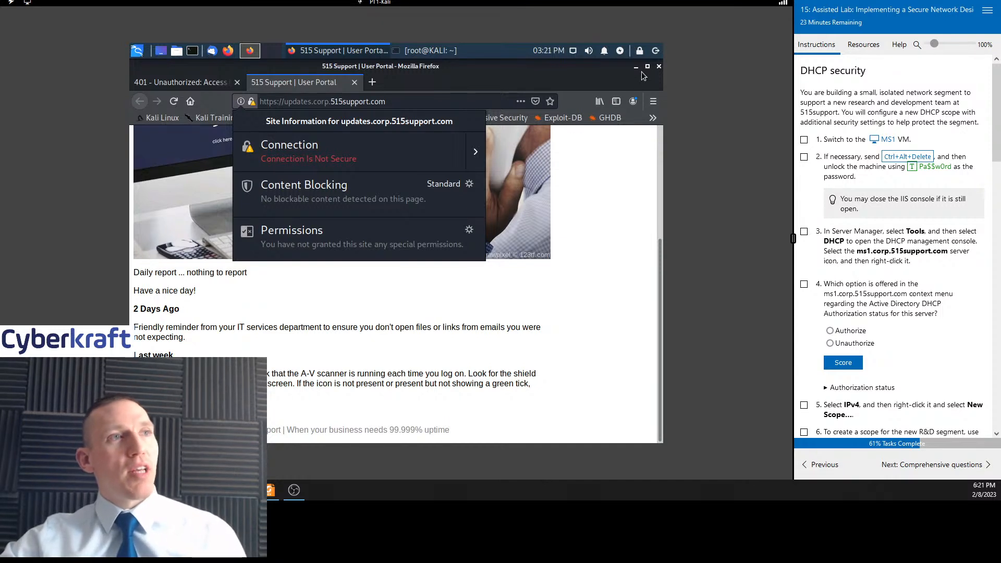
left_click(660, 66)
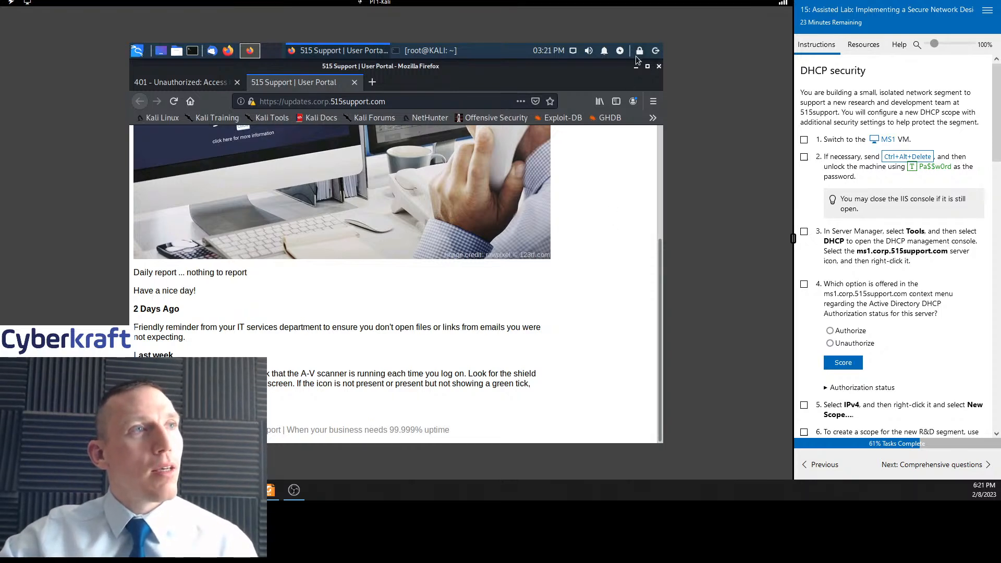
Switch to the MS1 VM and tick DHCP security tasks 1 and 2 as complete
left_click(889, 145)
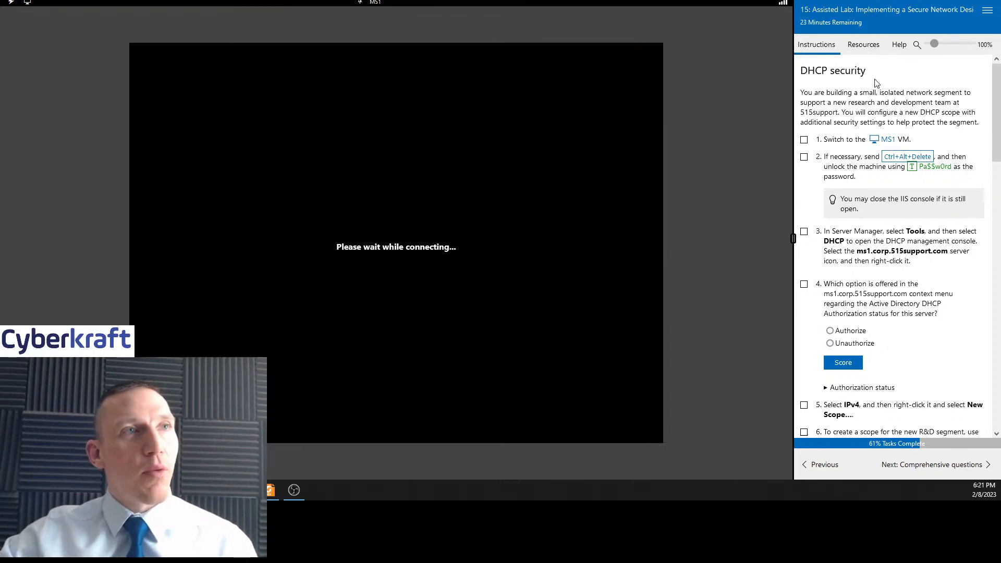
left_click(865, 47)
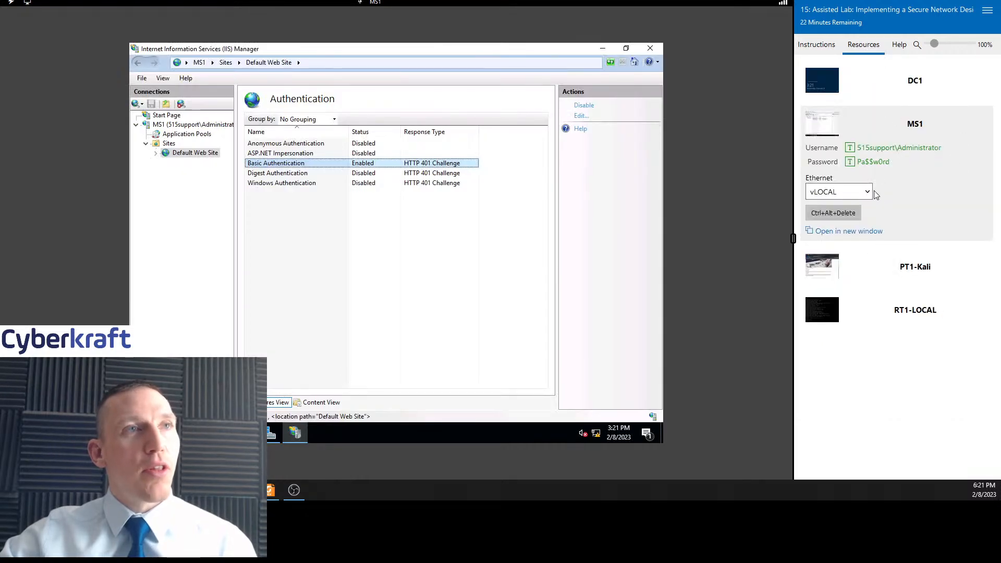
left_click(825, 49)
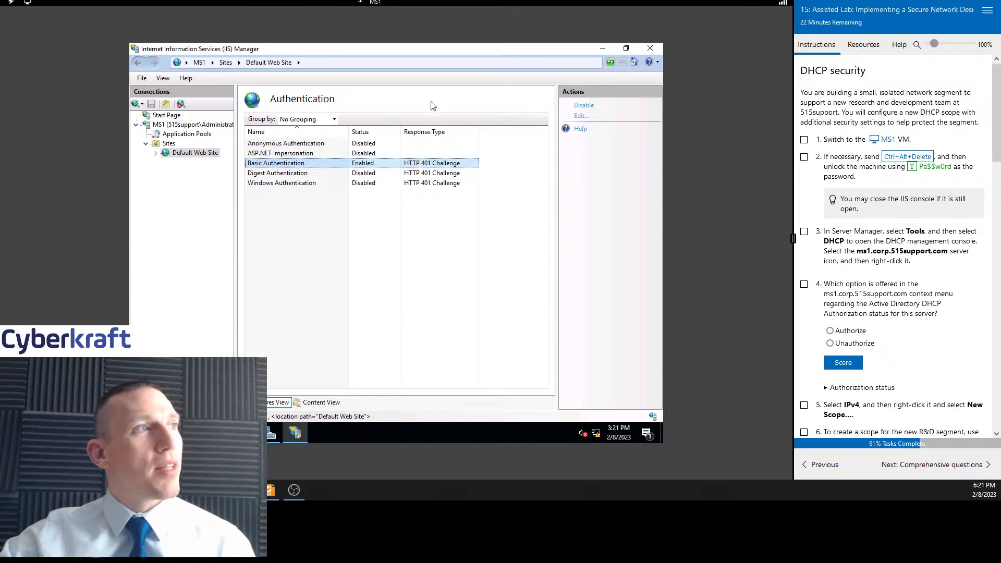
left_click(804, 139)
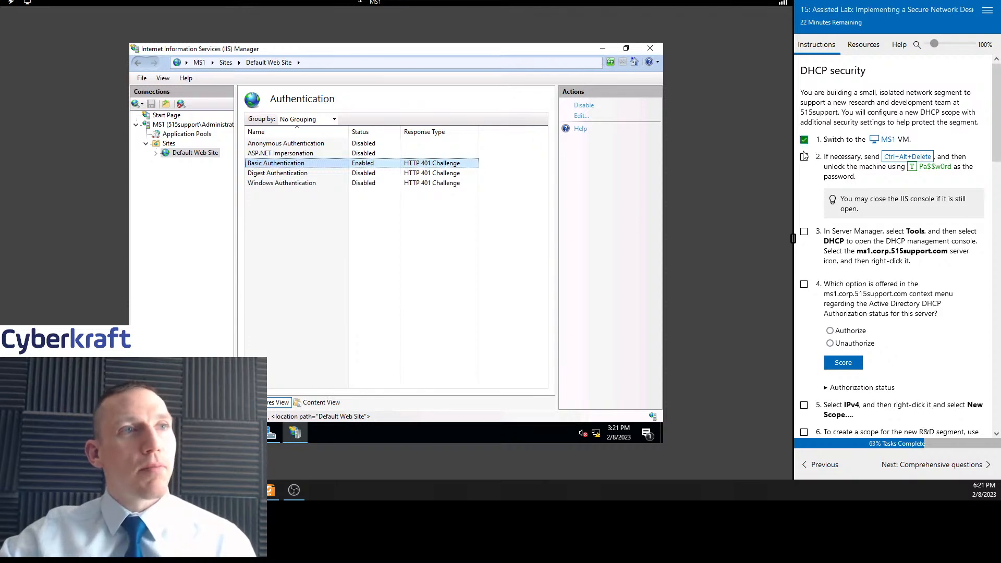
left_click(804, 157)
scroll(887, 225, "down", 3)
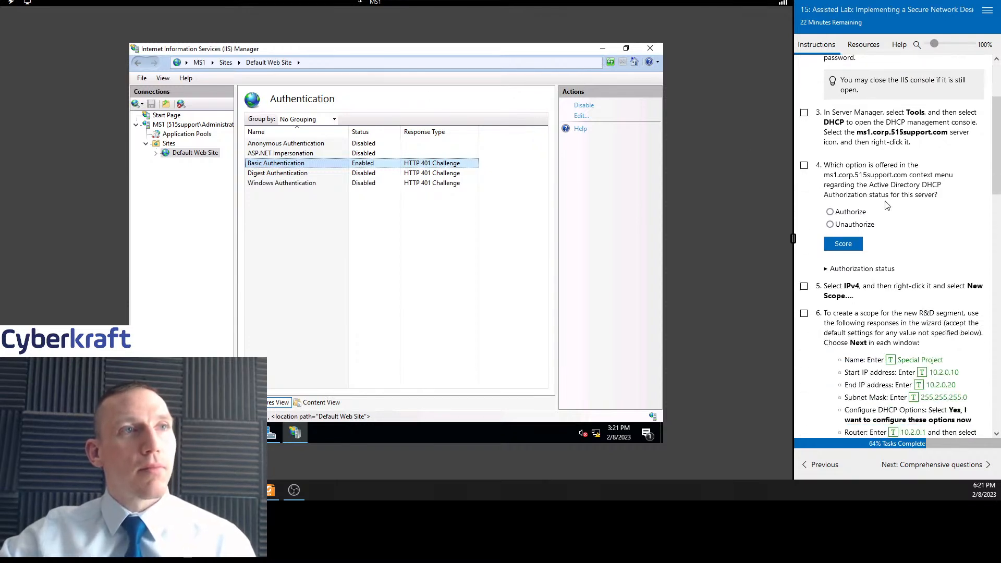
scroll(886, 203, "up", 1)
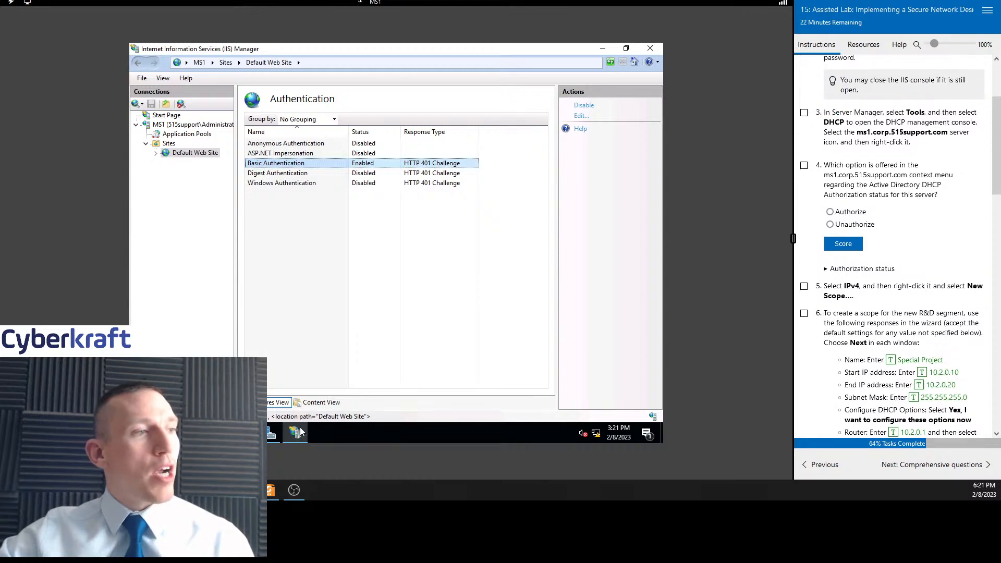
Open the DHCP console from Server Manager, maximize it, widen its tree pane, select the ms1.corp.515support.com server, and tick task 3
left_click(271, 434)
left_click(588, 72)
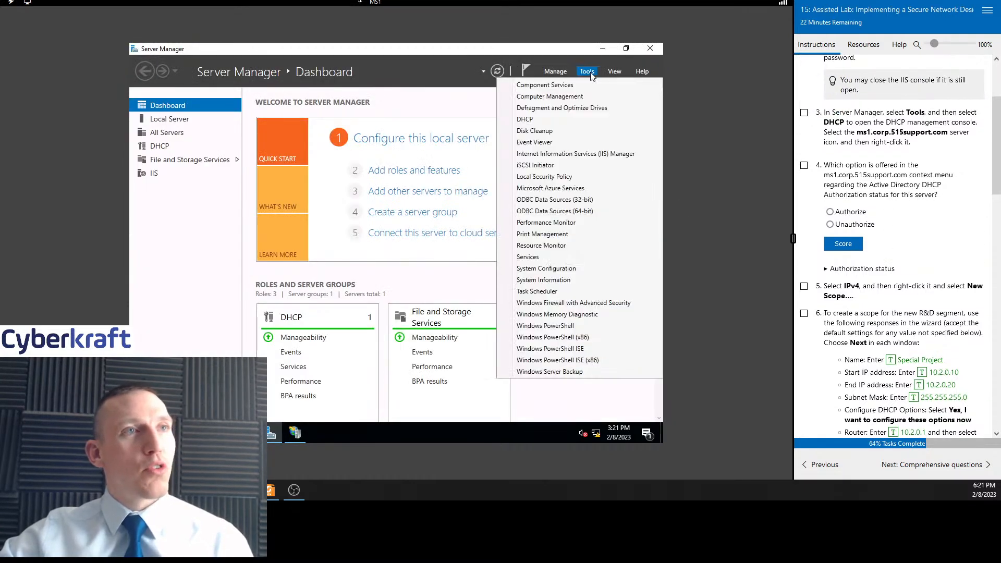
left_click(556, 120)
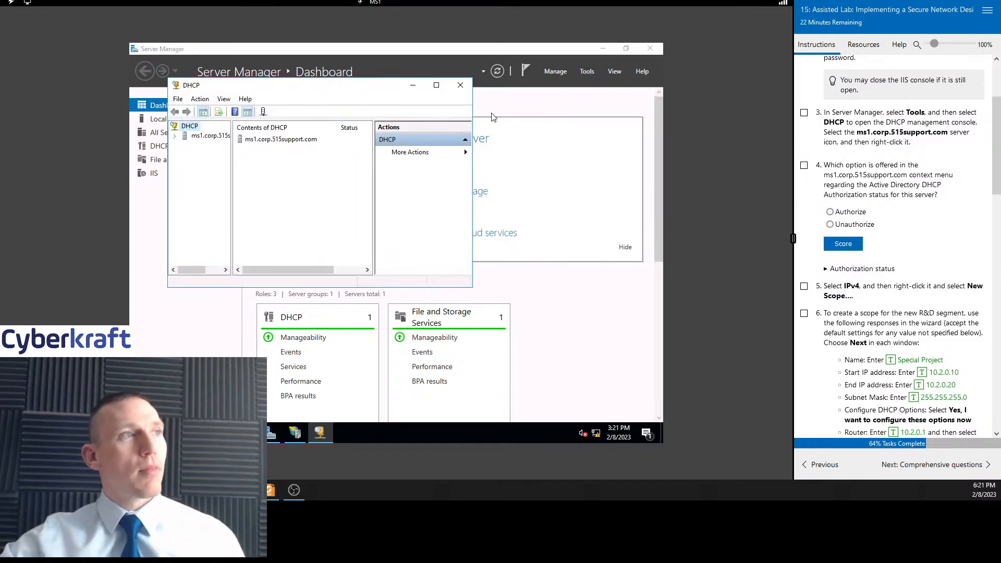
left_click(437, 85)
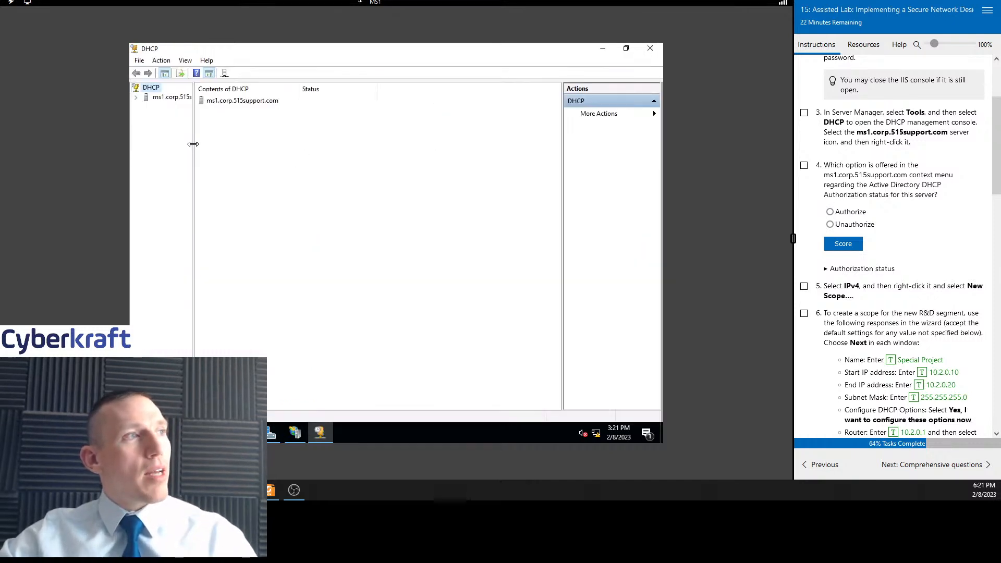
left_click_drag(194, 142, 236, 135)
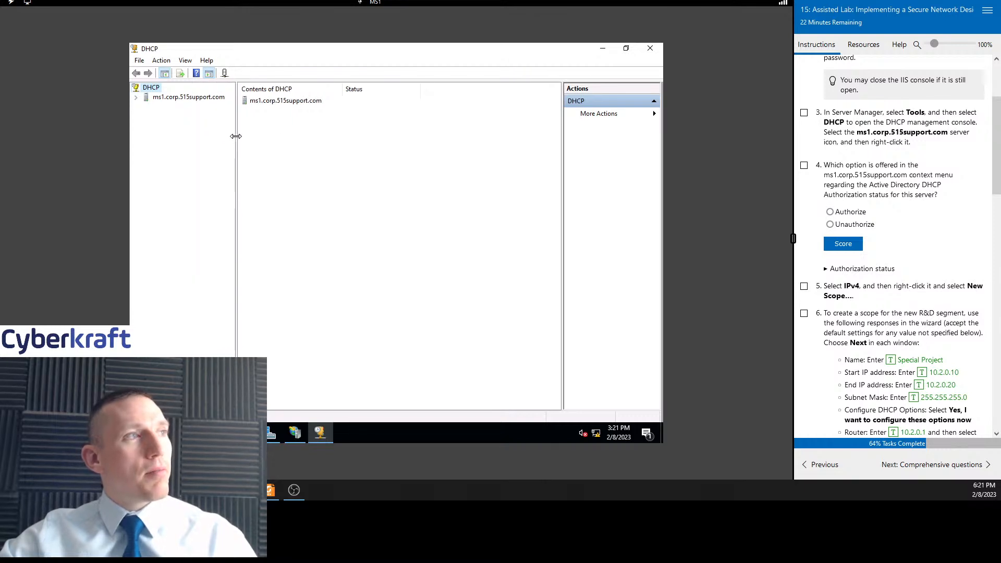
left_click(201, 99)
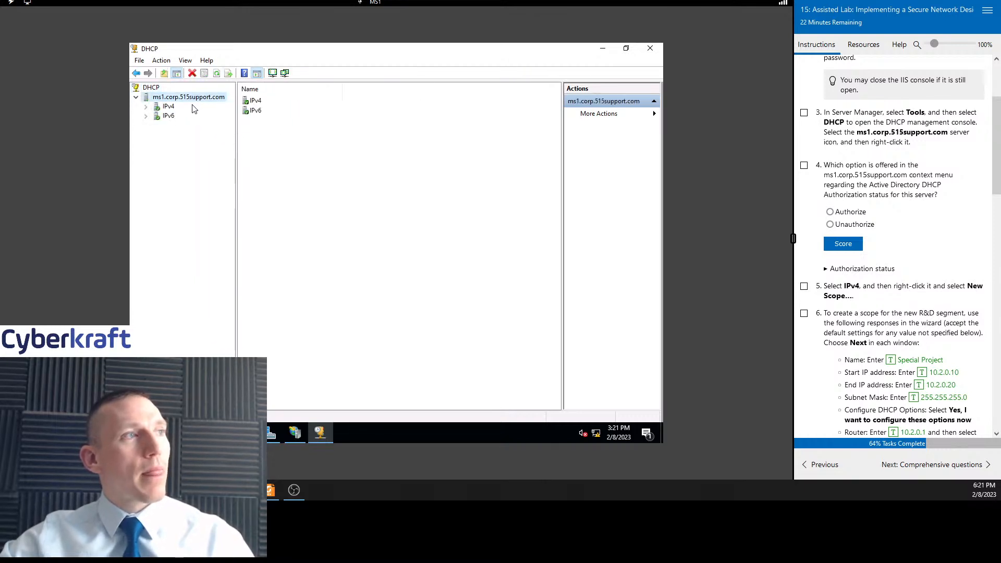
left_click(805, 113)
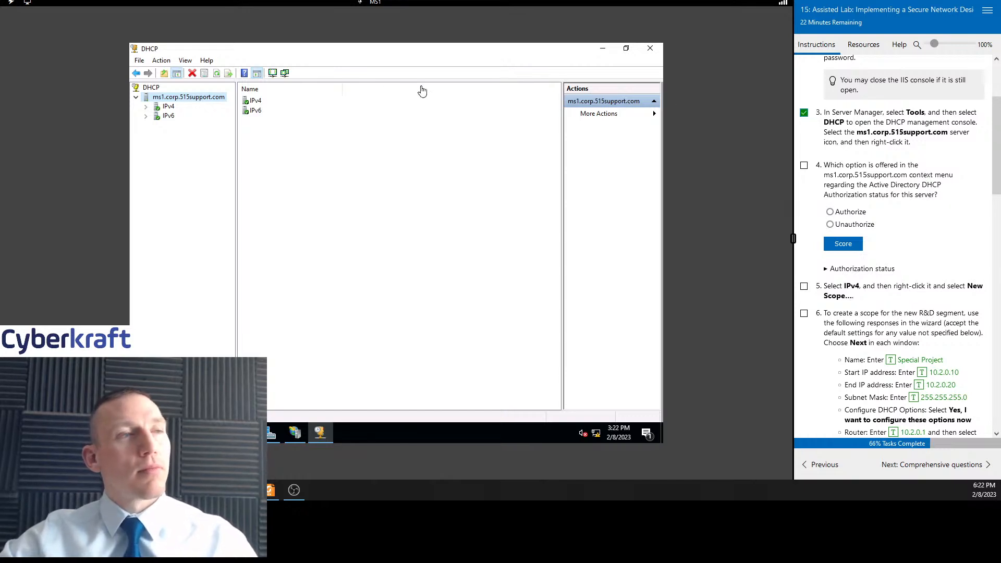
Inspect the server's context menu and answer question 4 with Unauthorize, then score it
right_click(197, 99)
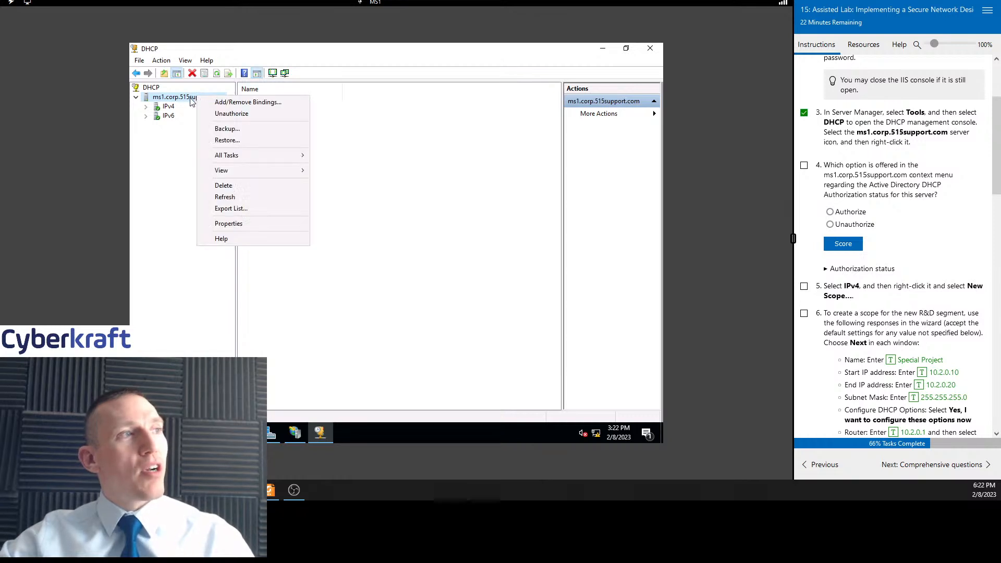
left_click(655, 114)
left_click(475, 160)
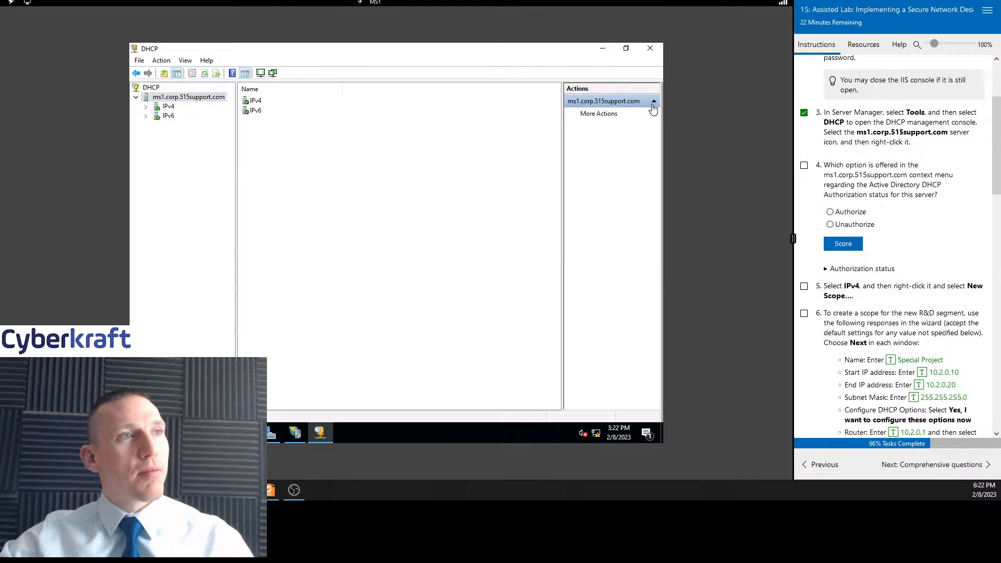
left_click(655, 114)
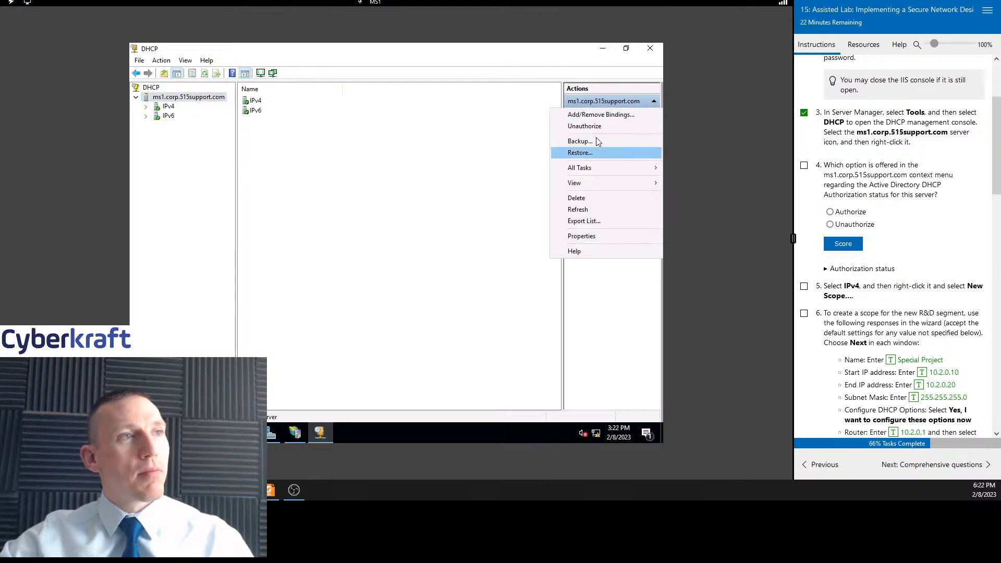
right_click(191, 99)
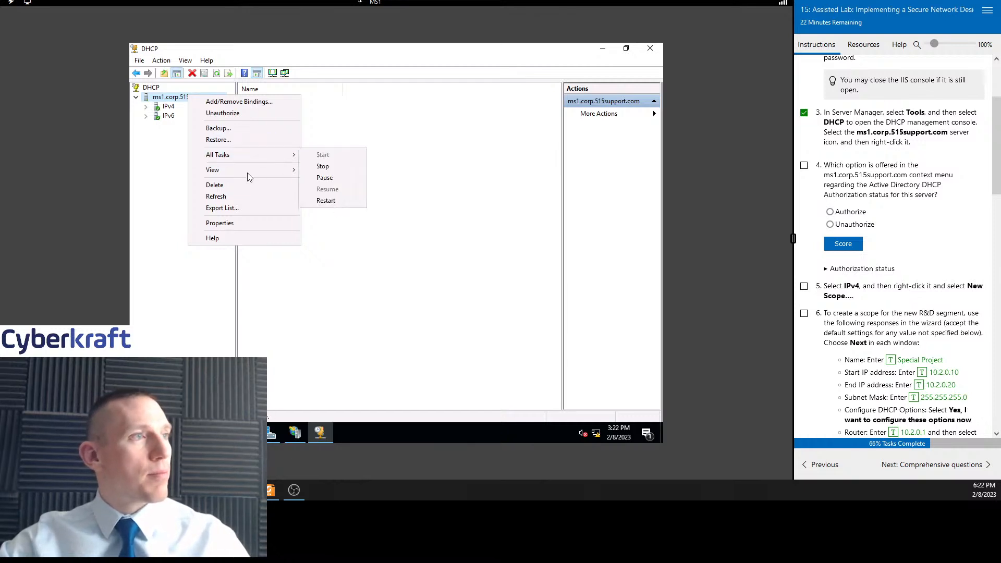
mouse_move(248, 172)
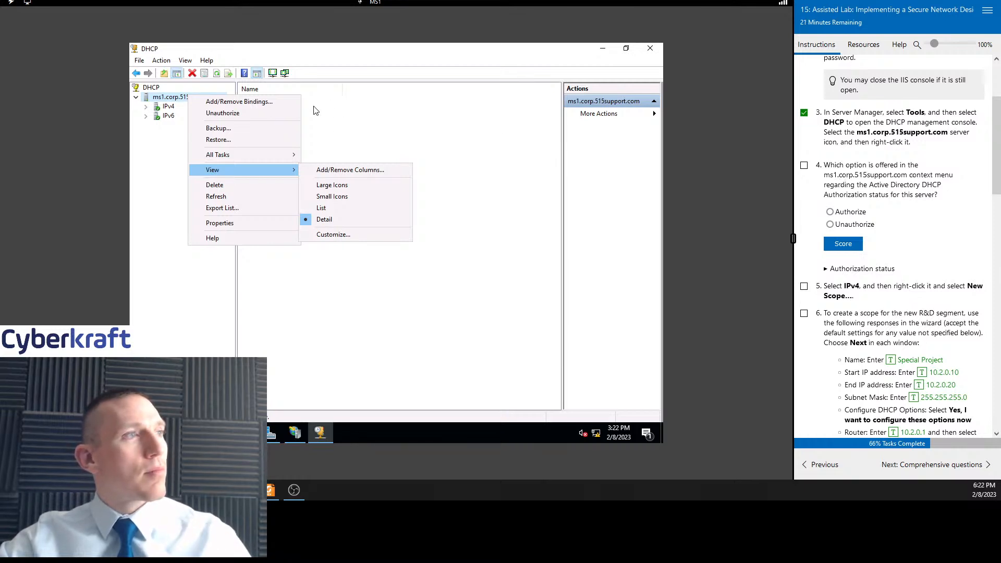
left_click(830, 225)
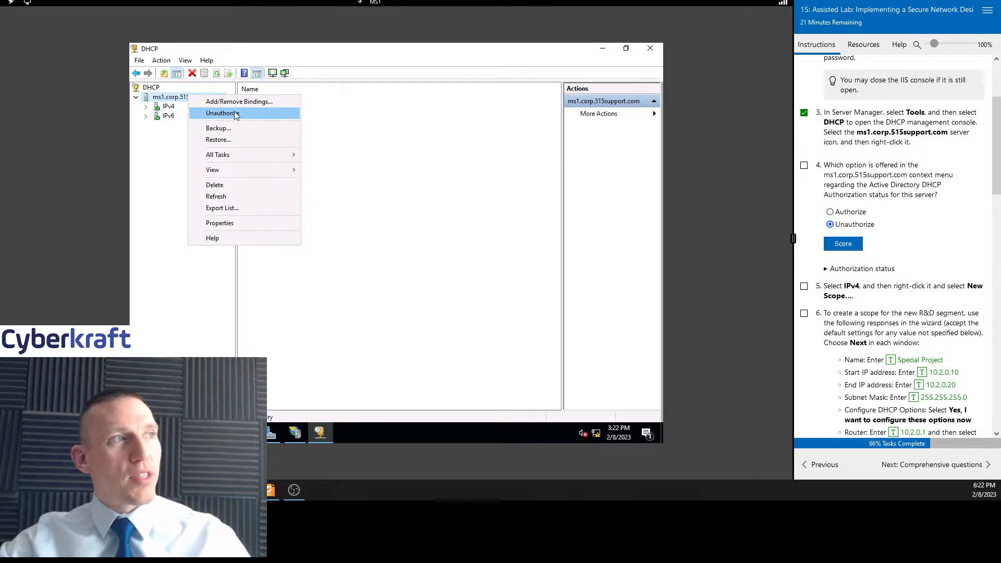
left_click(855, 245)
scroll(892, 249, "down", 2)
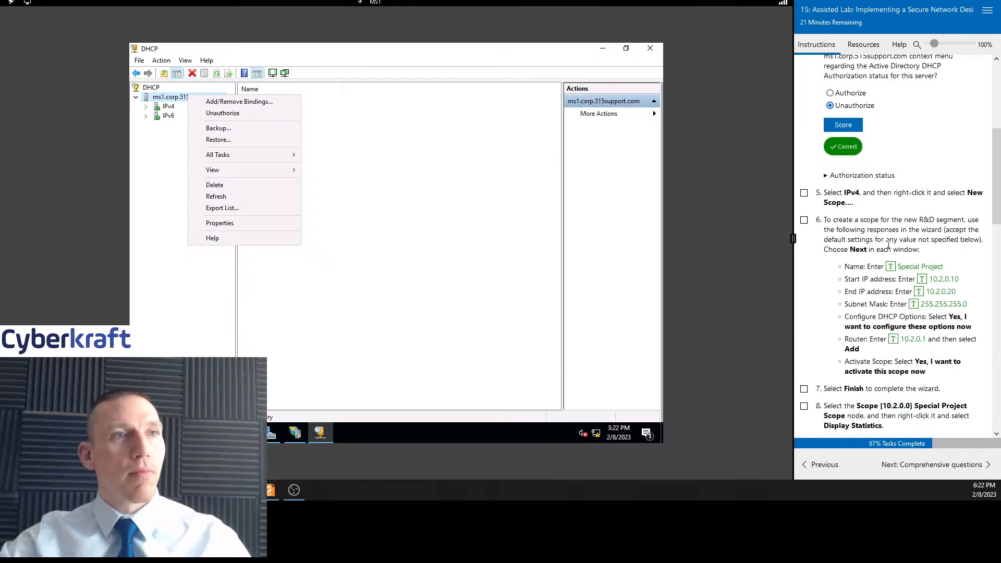
left_click(387, 144)
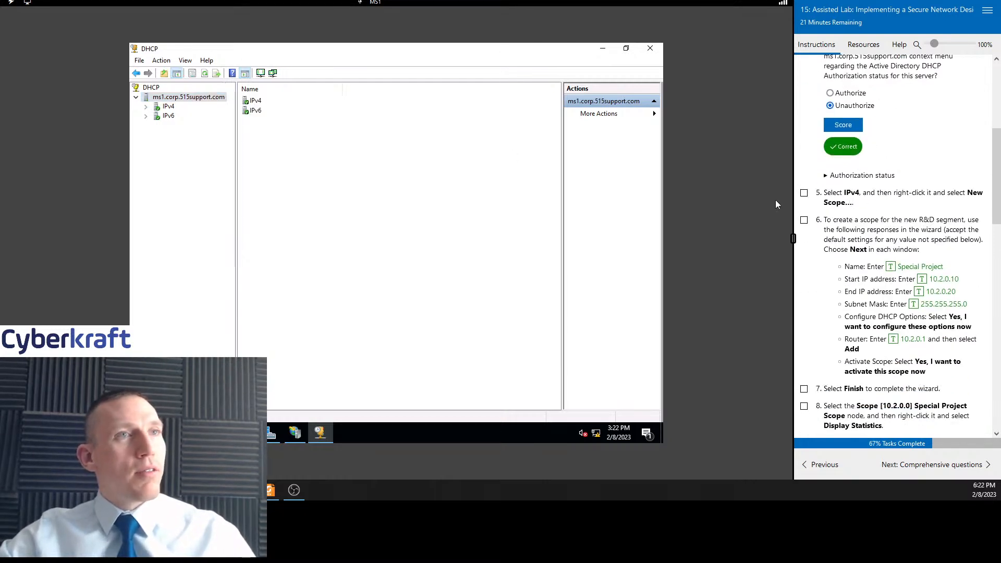
Review the server's context menu again, then expand the IPv4 node under the server
scroll(886, 198, "up", 2)
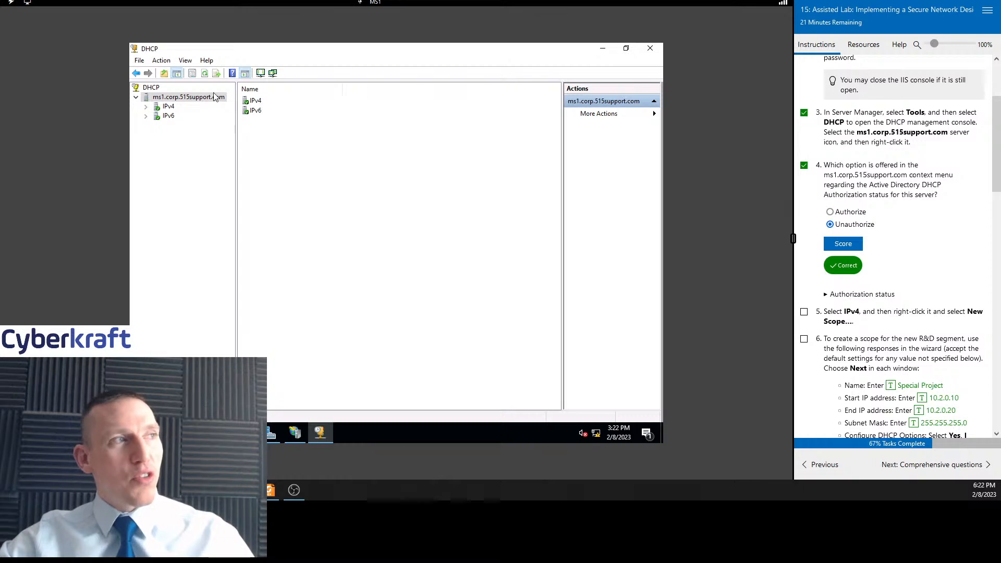
right_click(192, 98)
left_click(402, 197)
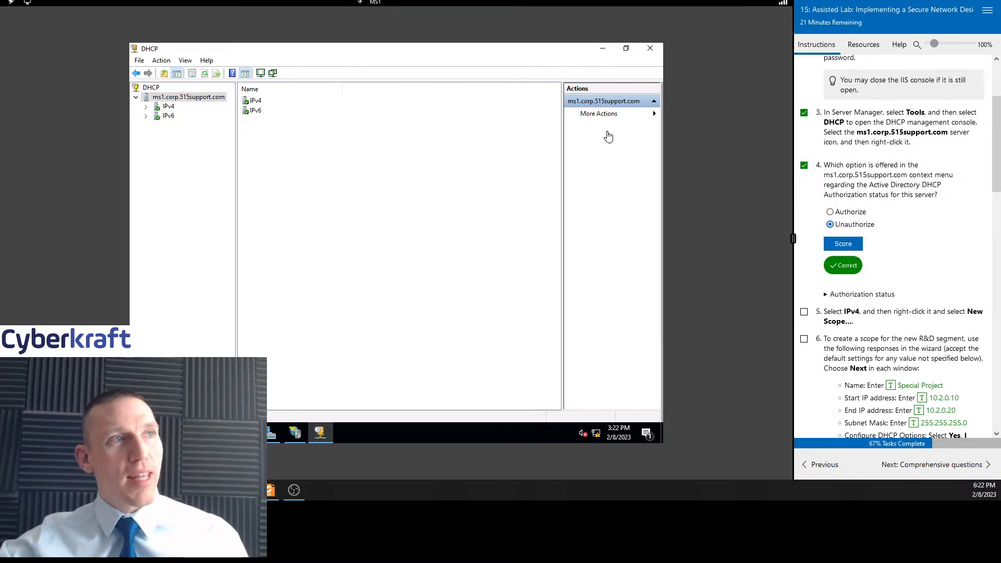
right_click(187, 101)
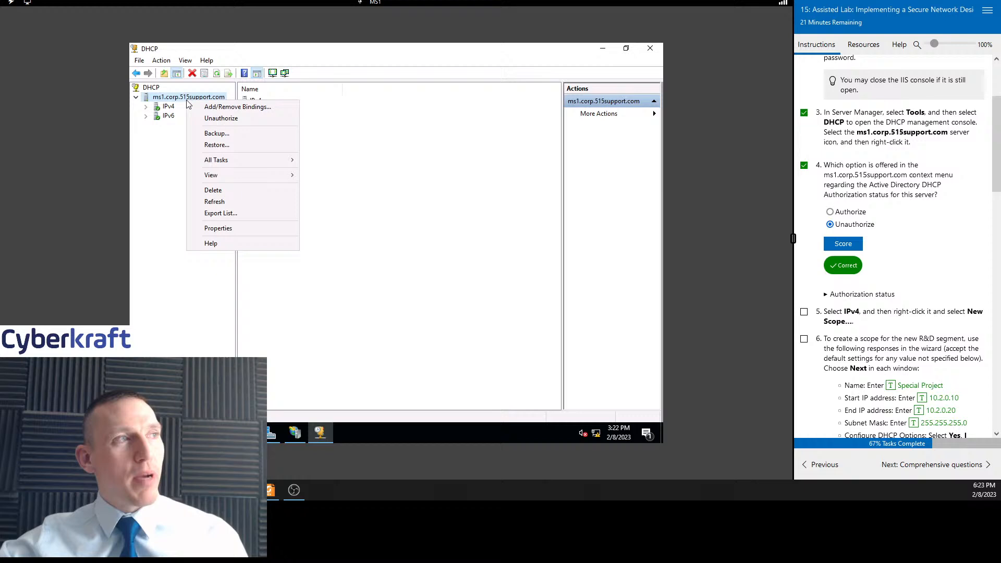
left_click(420, 150)
scroll(865, 185, "down", 3)
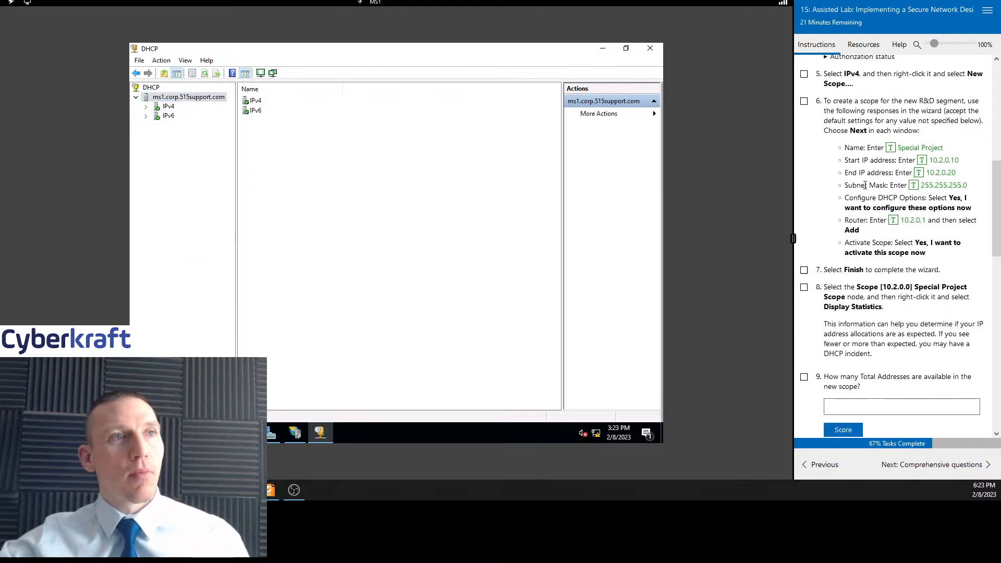
double_click(167, 107)
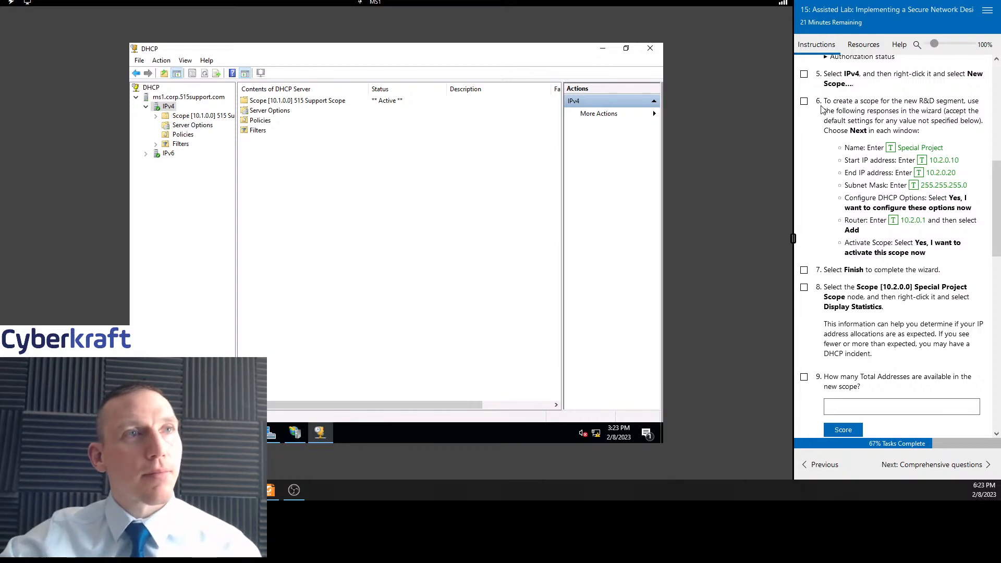
Tick task 5 as complete and start the New Scope wizard on the IPv4 node
left_click(804, 74)
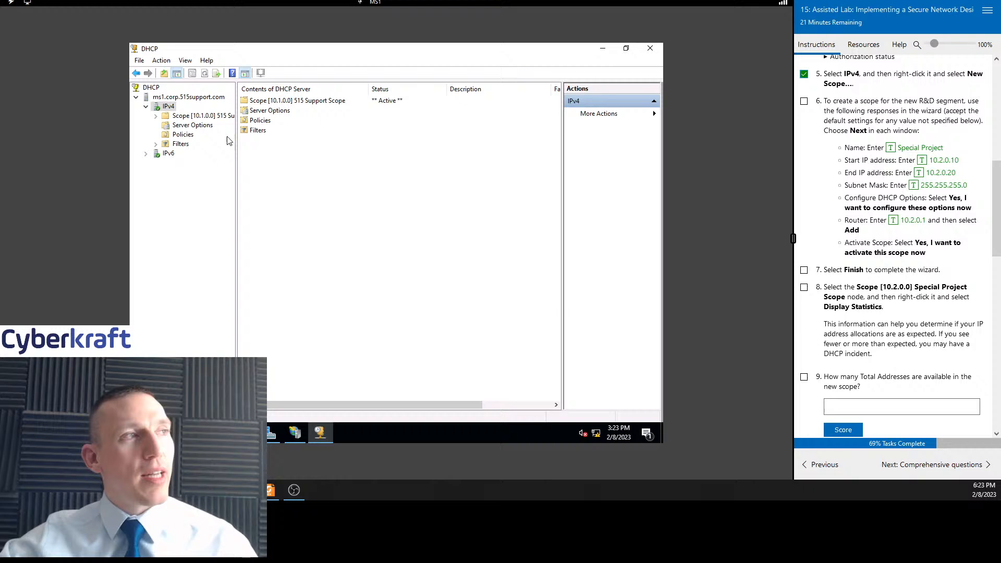
right_click(168, 107)
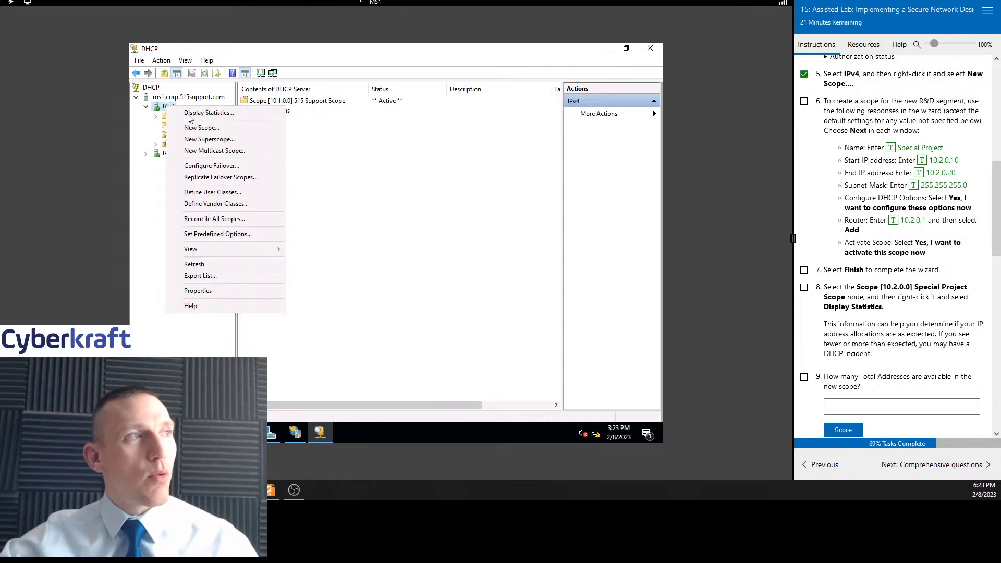
left_click(199, 129)
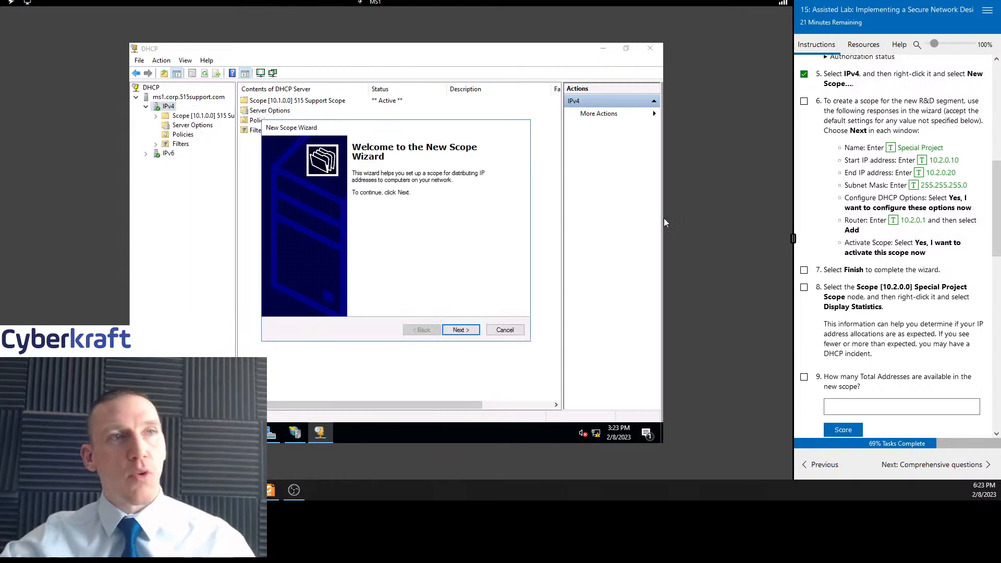
left_click(457, 329)
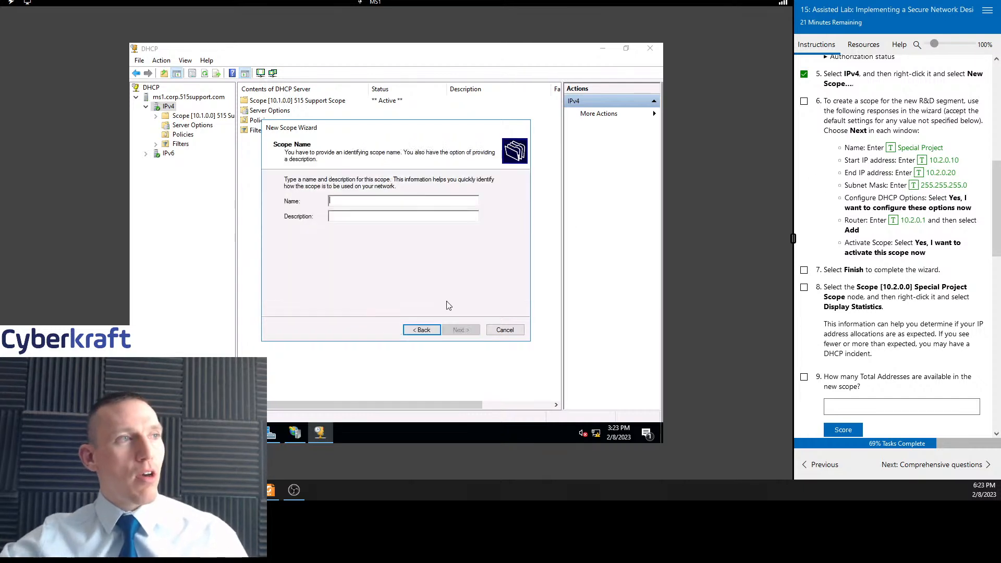
Name the scope Special Project with the description "The best pr" and continue
left_click(911, 148)
left_click(373, 217)
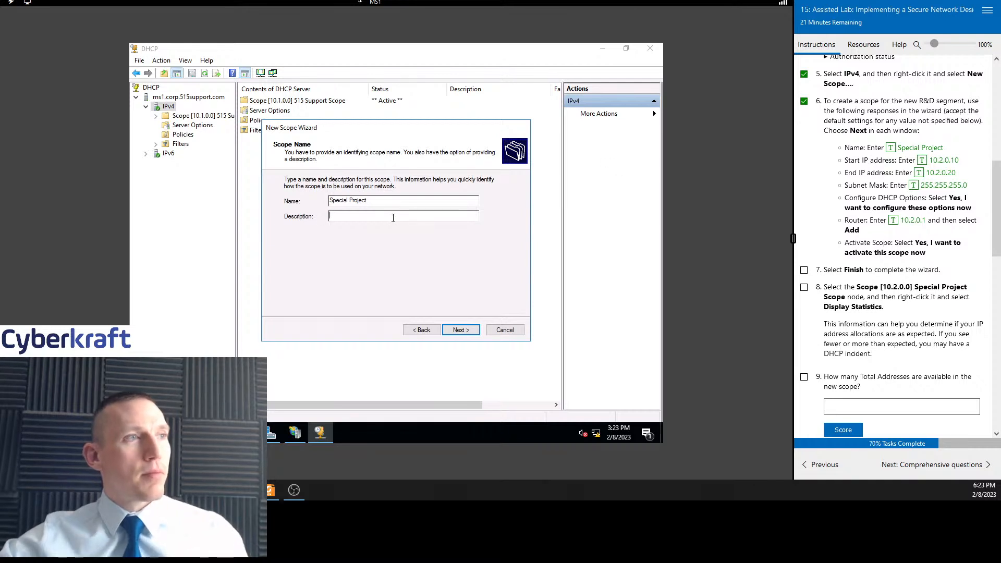
type("The best project")
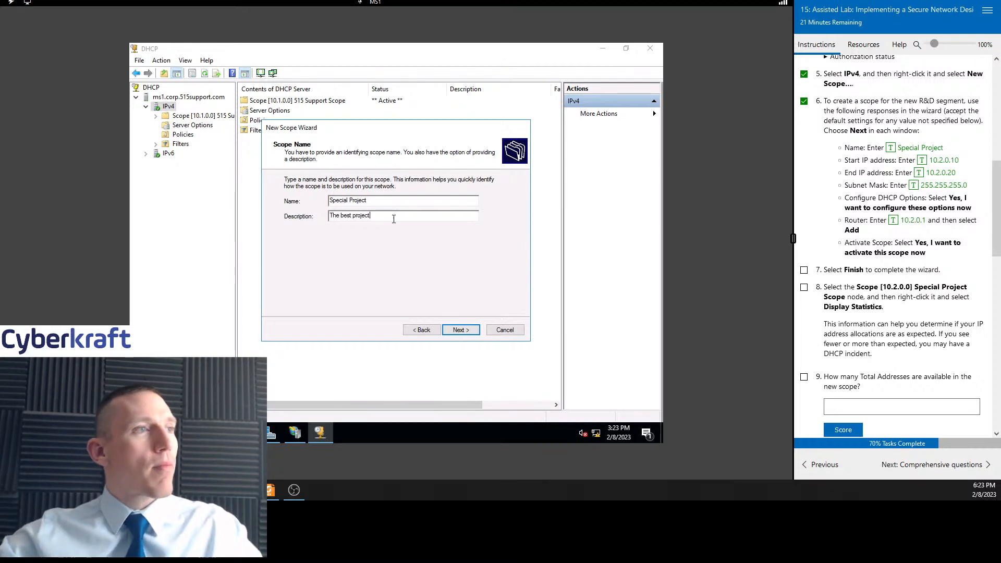
left_click(459, 330)
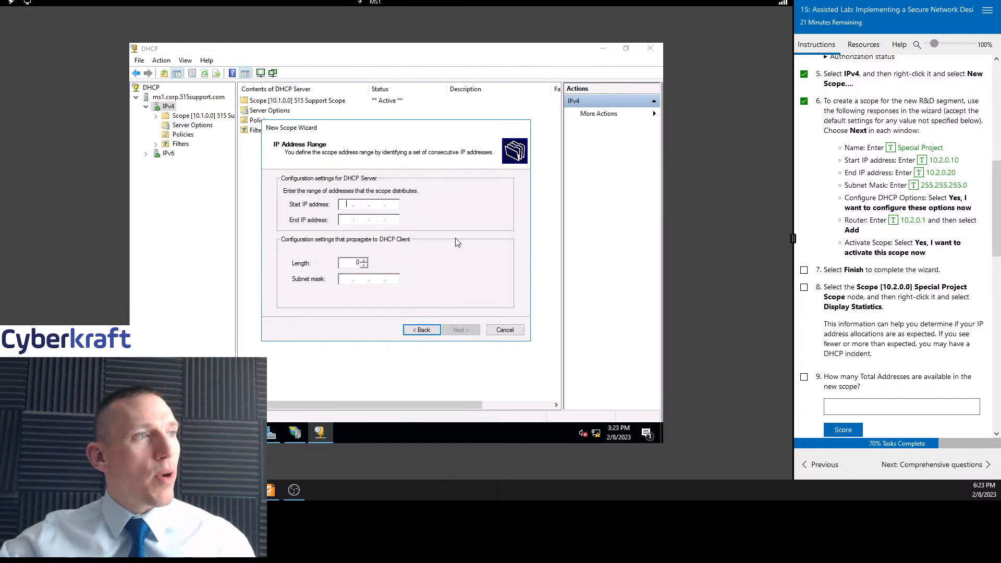
Set the scope range from 10.2.0.10 to 10.2.0.20 with subnet mask 255.255.255.0 and continue
left_click(928, 161)
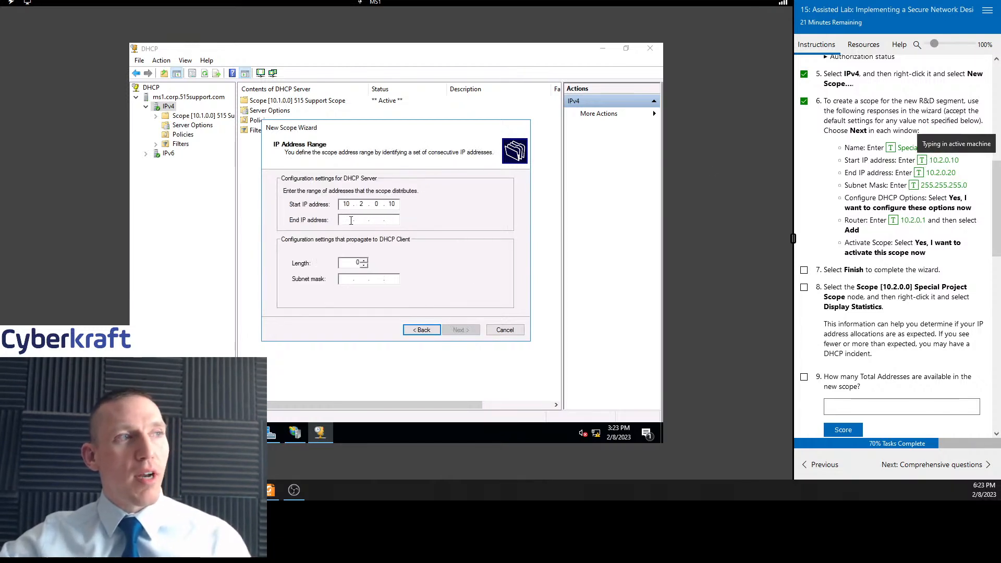
left_click(921, 174)
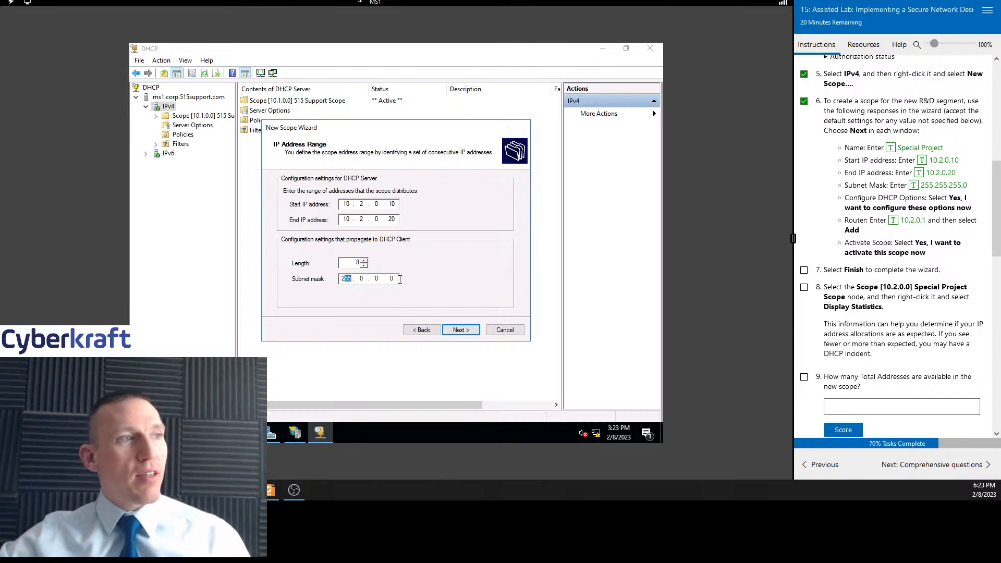
left_click(346, 276)
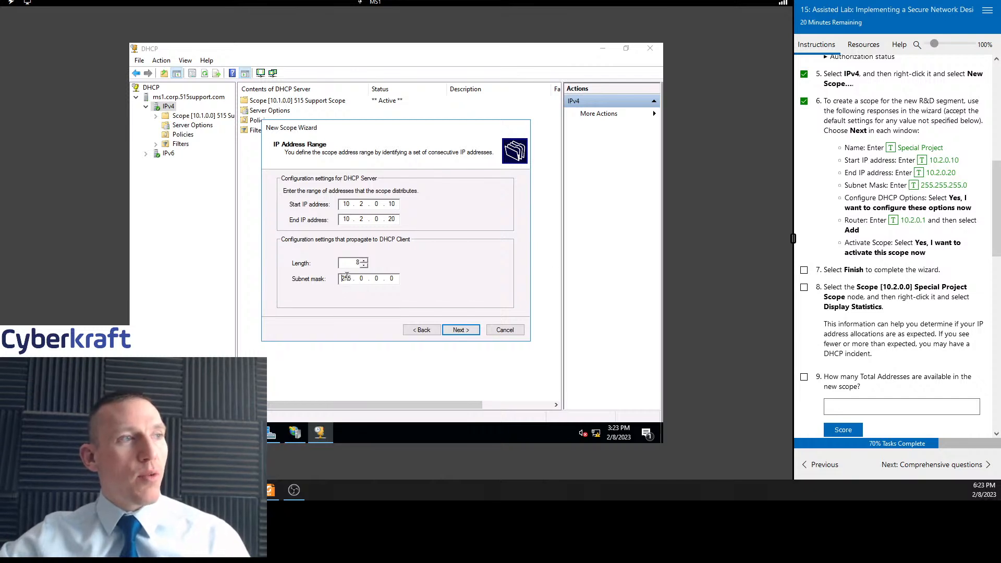
left_click(915, 186)
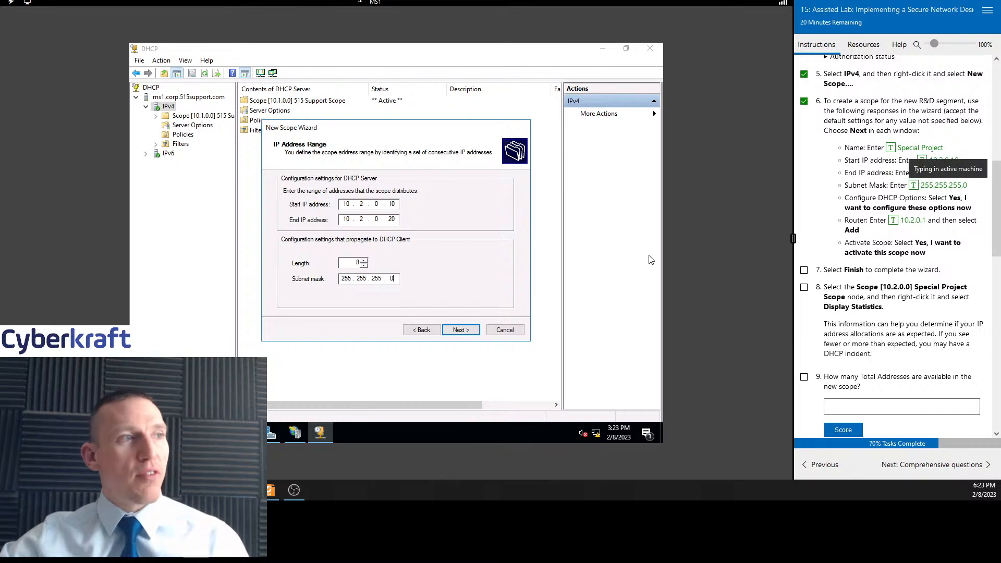
scroll(867, 192, "down", 1)
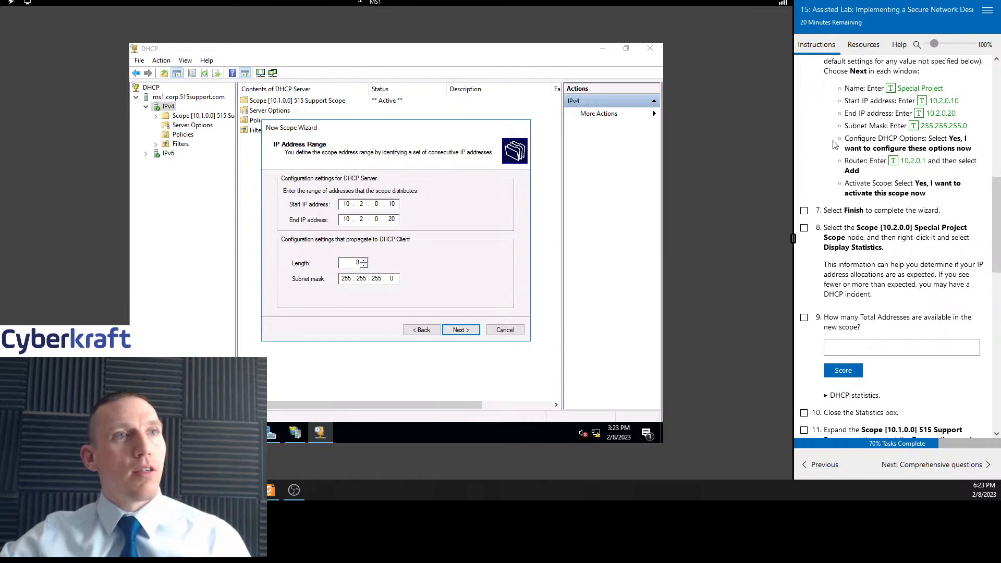
left_click(462, 332)
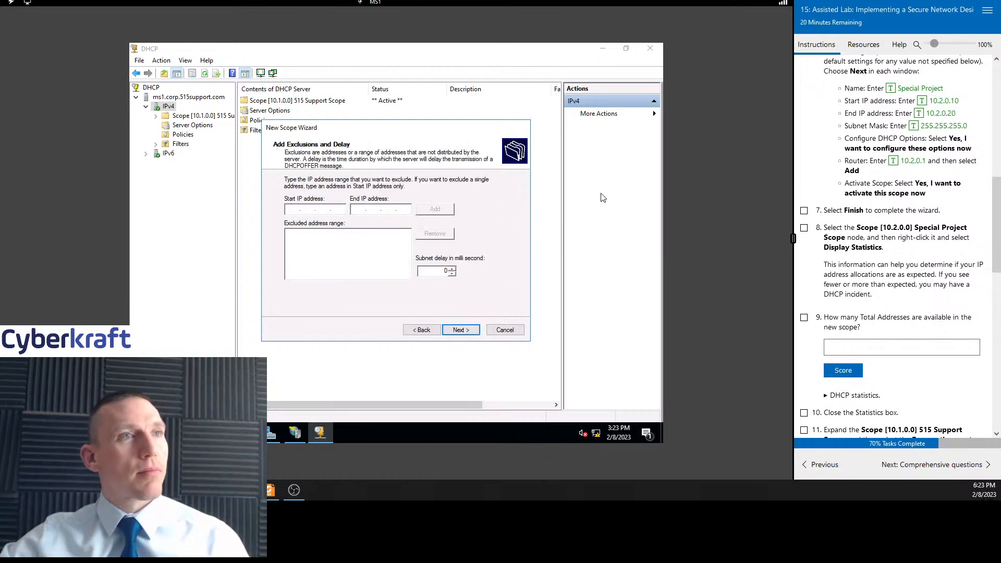
scroll(887, 218, "up", 2)
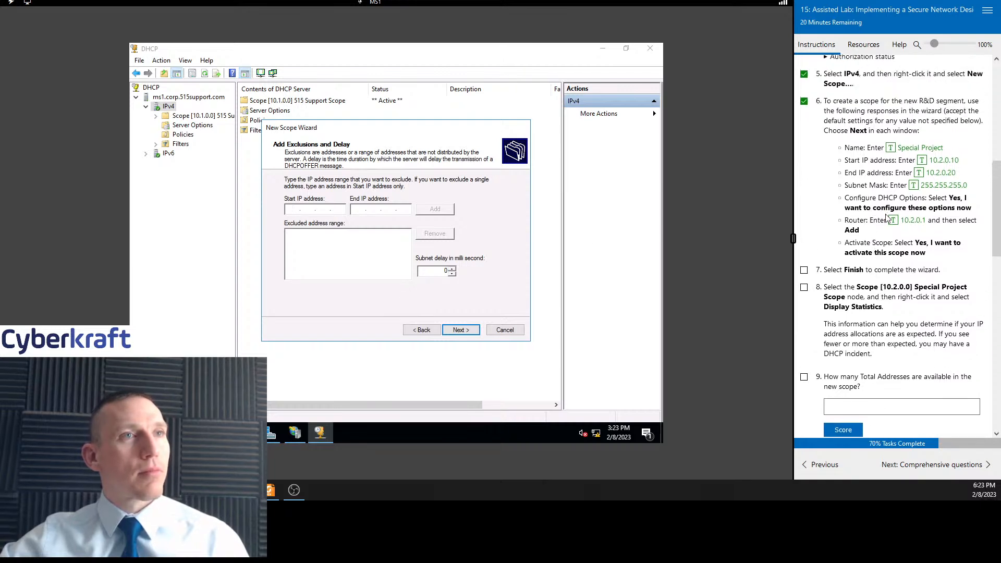
scroll(887, 218, "down", 2)
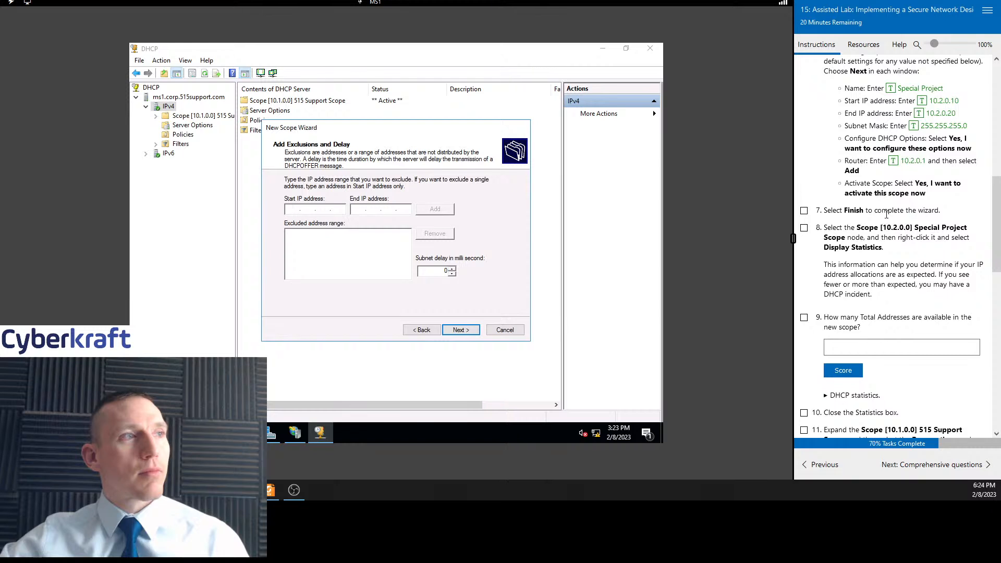
left_click(422, 331)
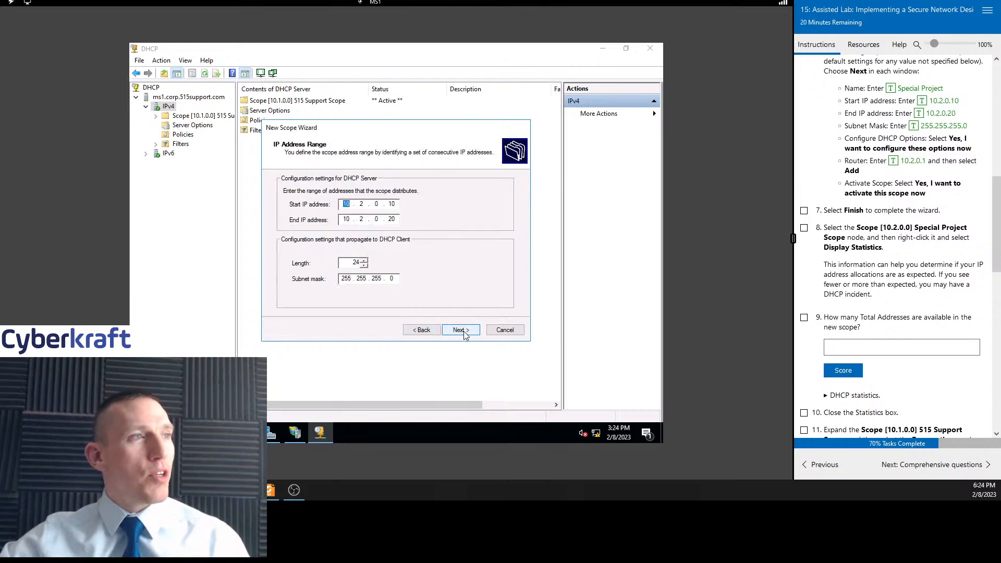
left_click(469, 330)
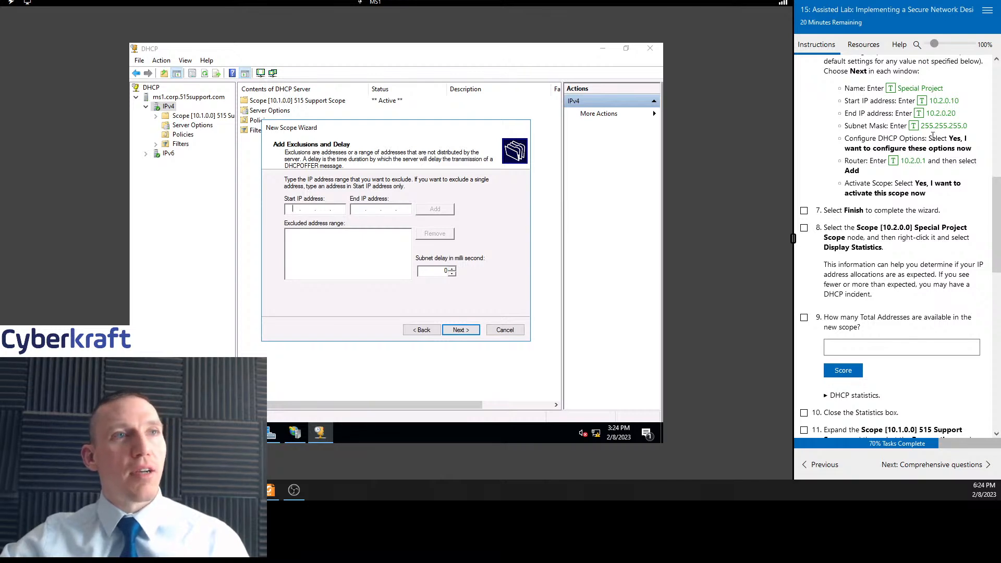
left_click(461, 330)
left_click(422, 330)
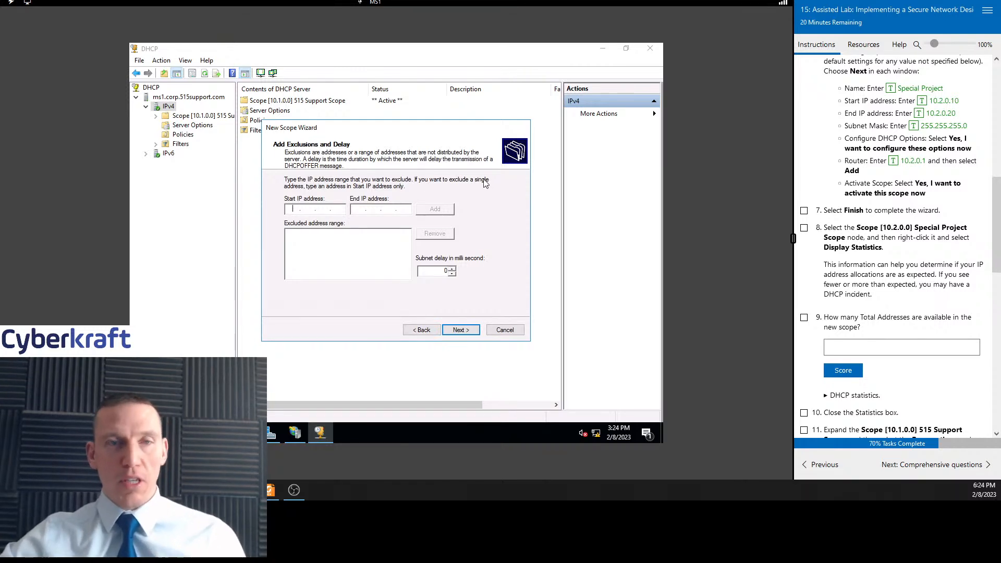
left_click(425, 332)
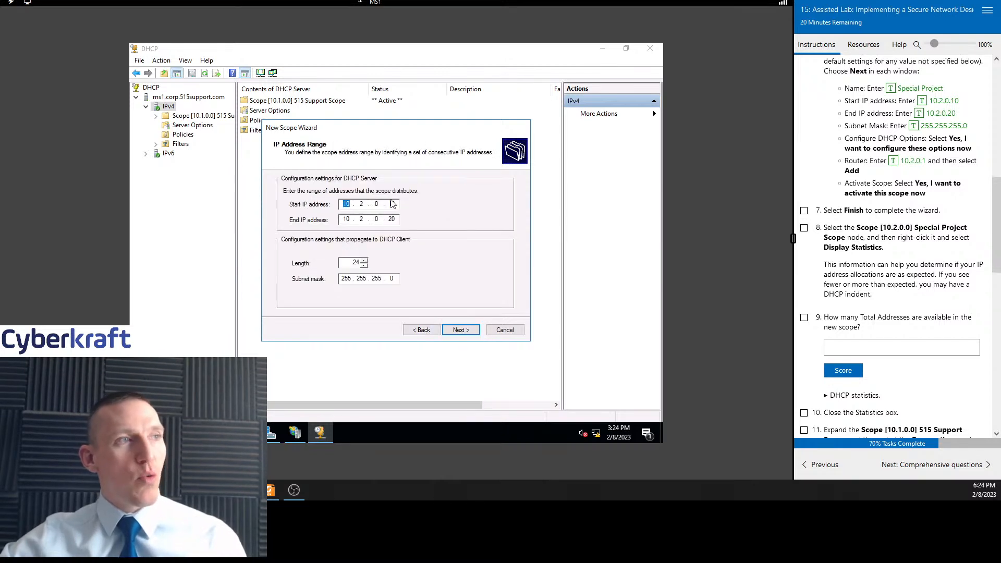
left_click(459, 330)
Fill in an exclusion range from 10.2.0.13 to 10.2.0.14 without adding it to the list
left_click(300, 208)
type("1")
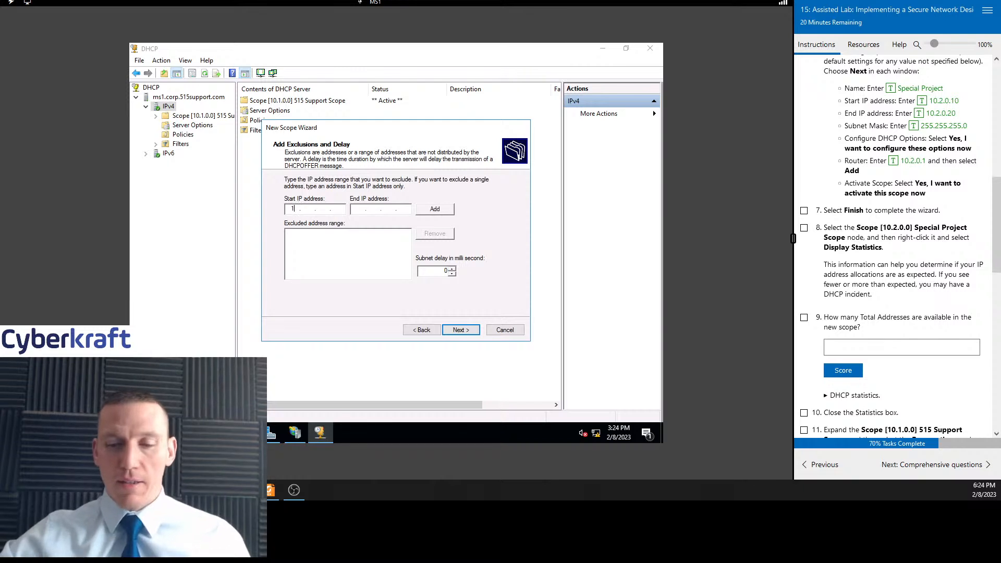
type("0 .")
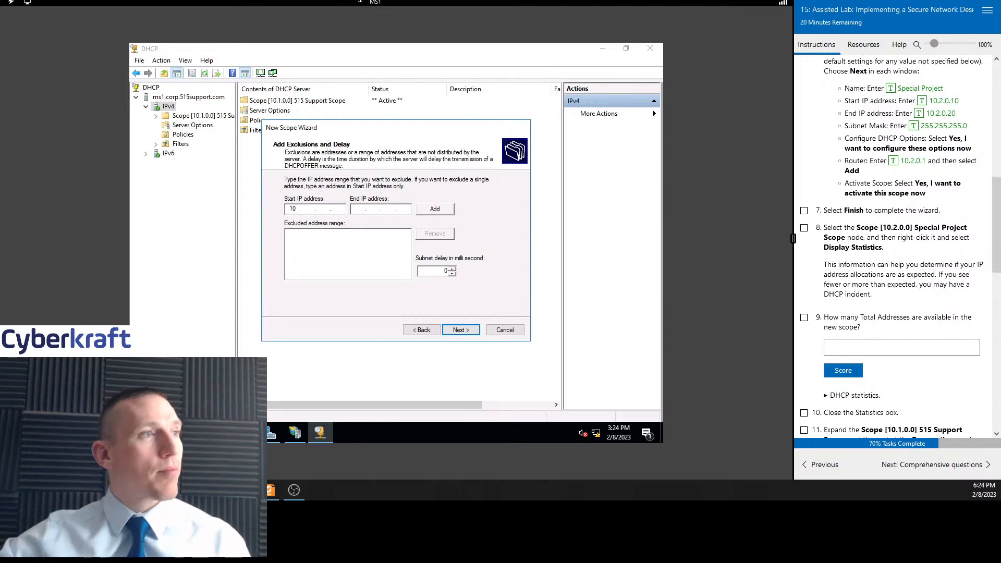
left_click(423, 330)
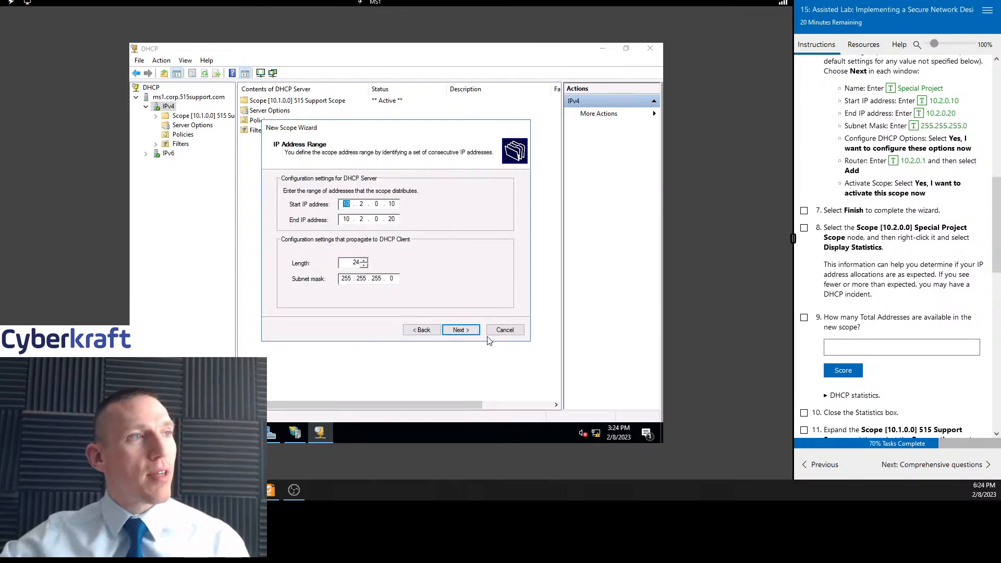
left_click(468, 331)
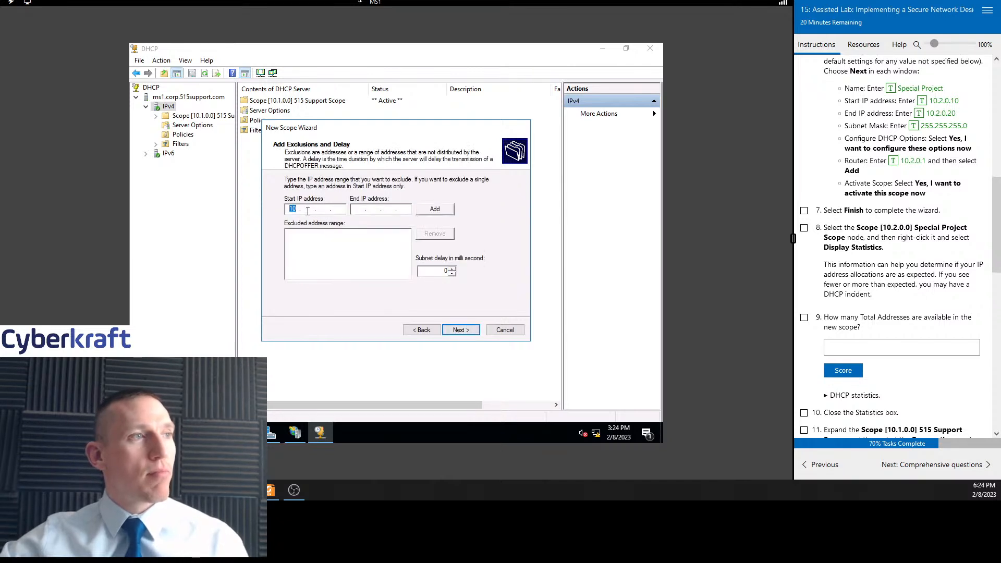
left_click(308, 210)
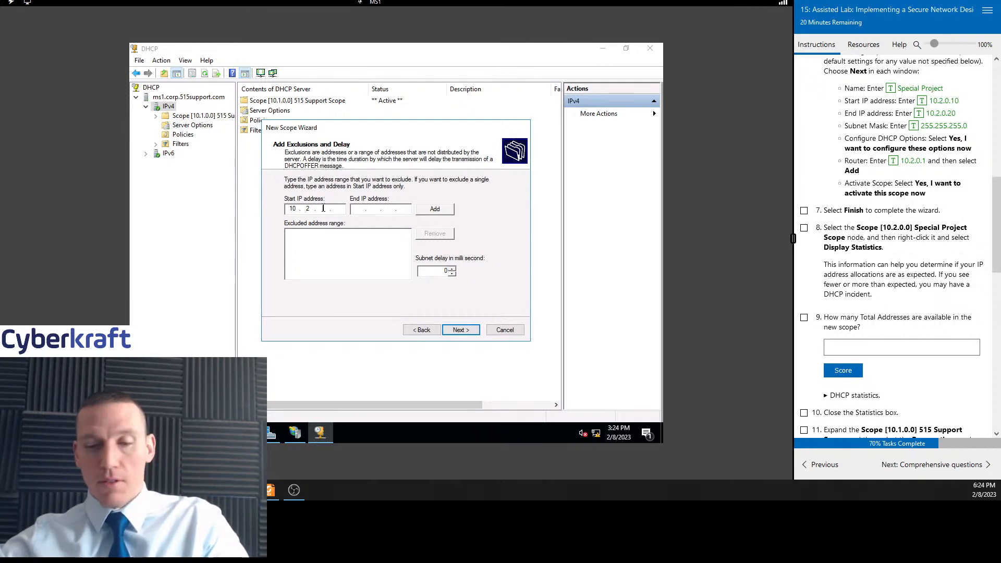
type(".2.0.")
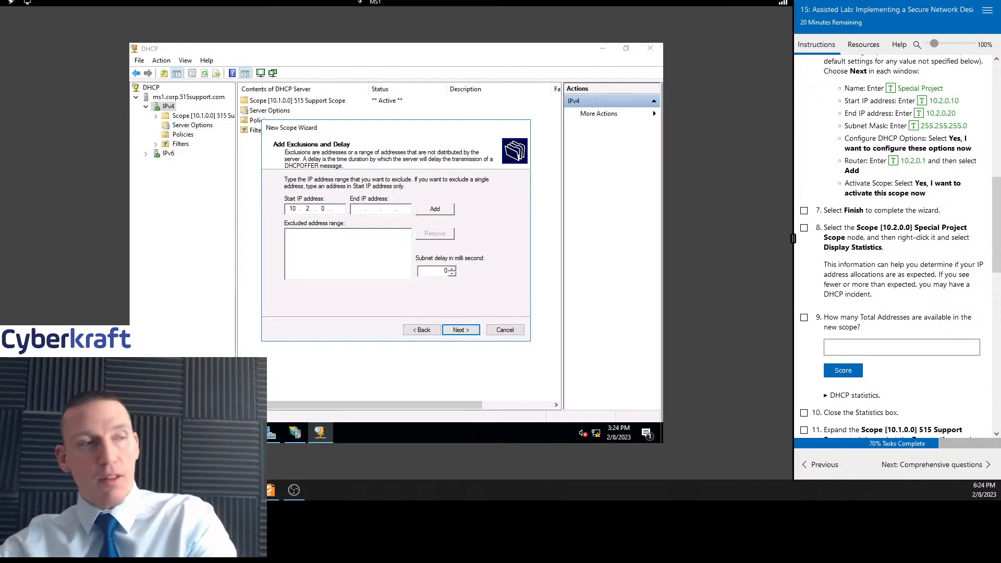
type("13")
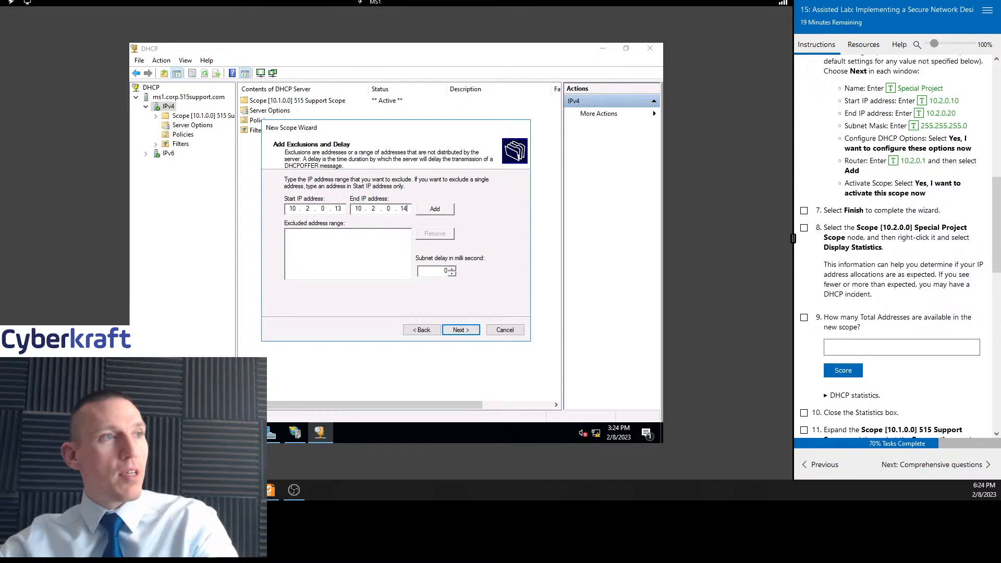
left_click(425, 330)
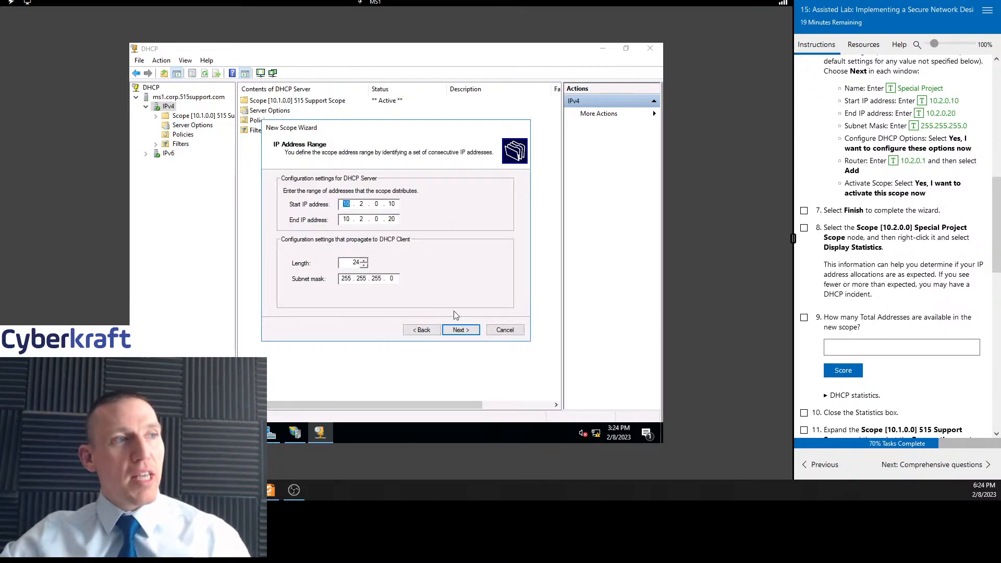
left_click(461, 331)
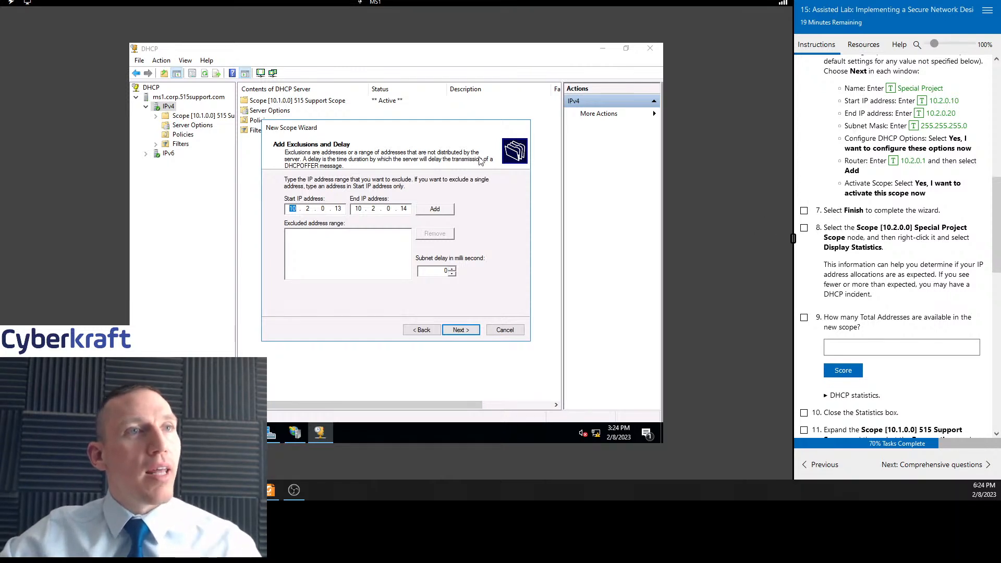
Accept the default exclusions and lease duration, and choose to configure DHCP options now
left_click(469, 330)
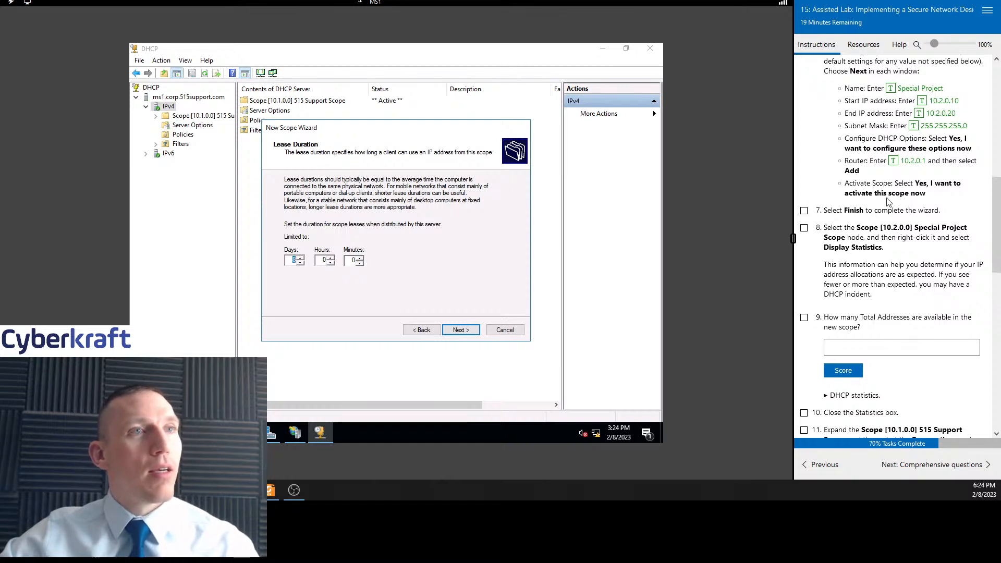
left_click(454, 331)
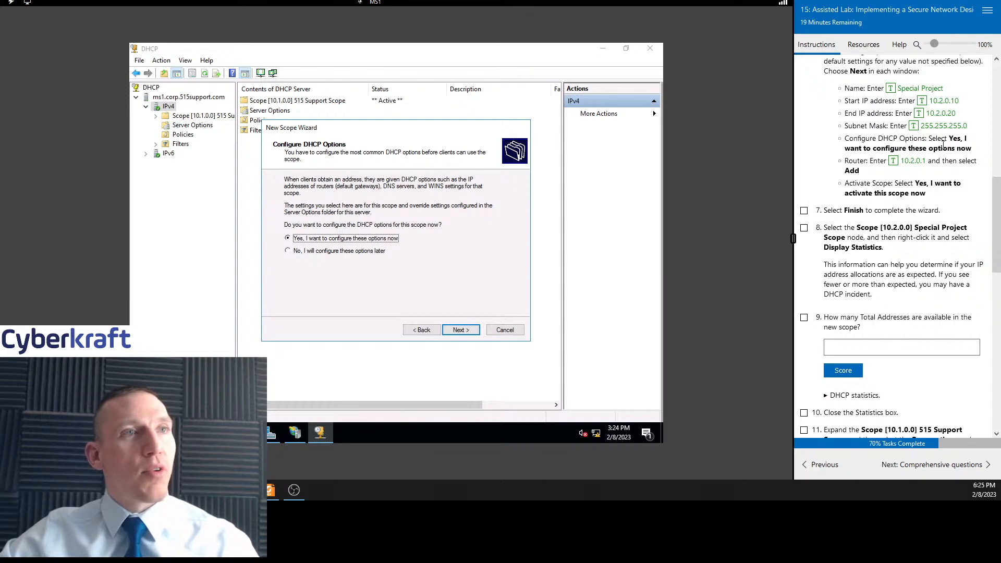
left_click(457, 330)
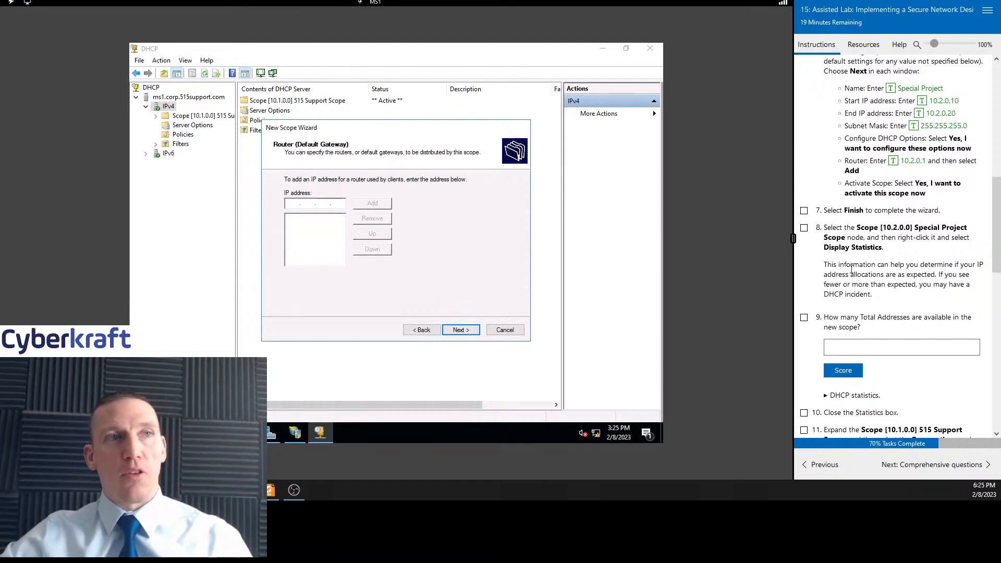
Add 10.2.0.1 as the scope's router and continue to the DNS settings
left_click(910, 163)
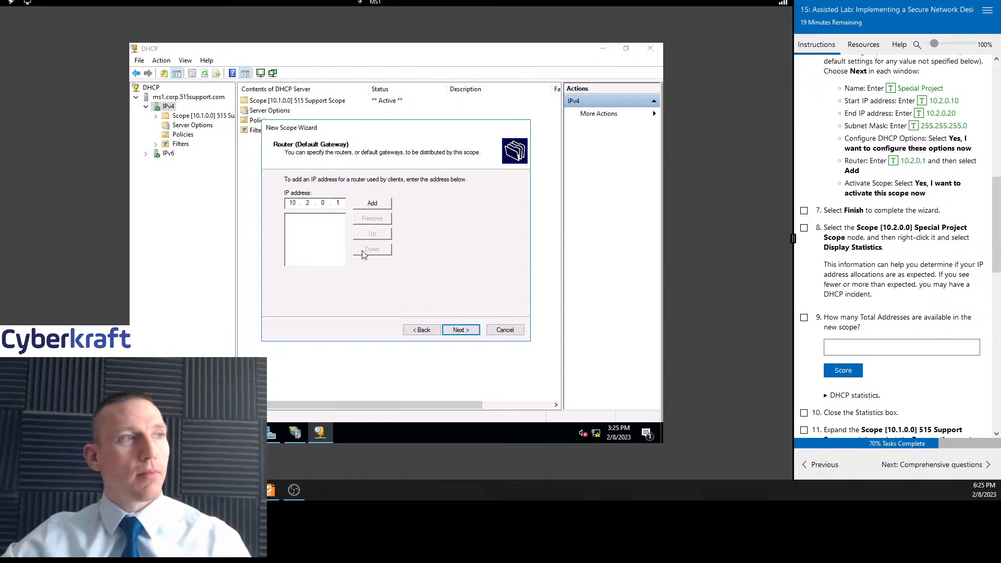
left_click(370, 204)
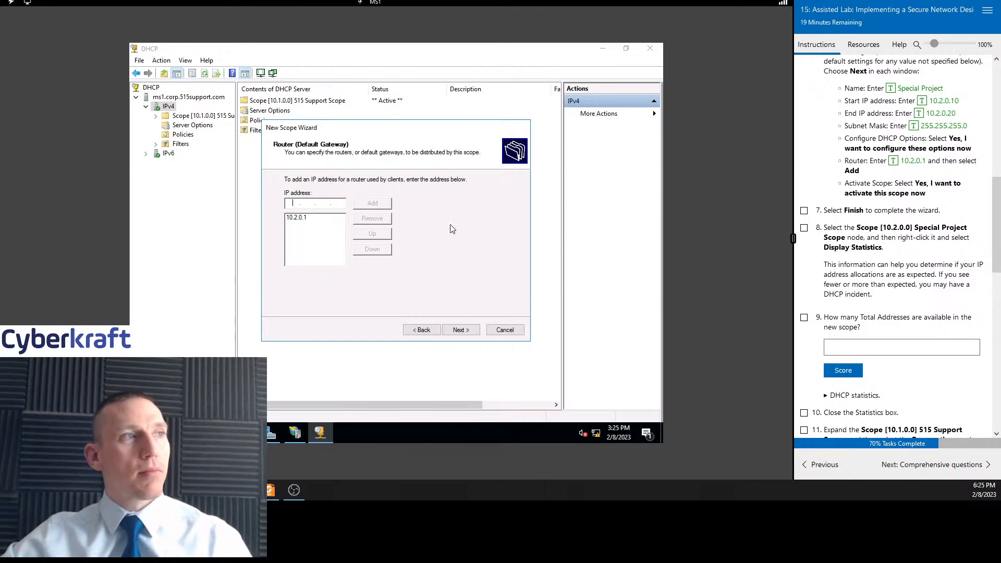
scroll(878, 183, "down", 1)
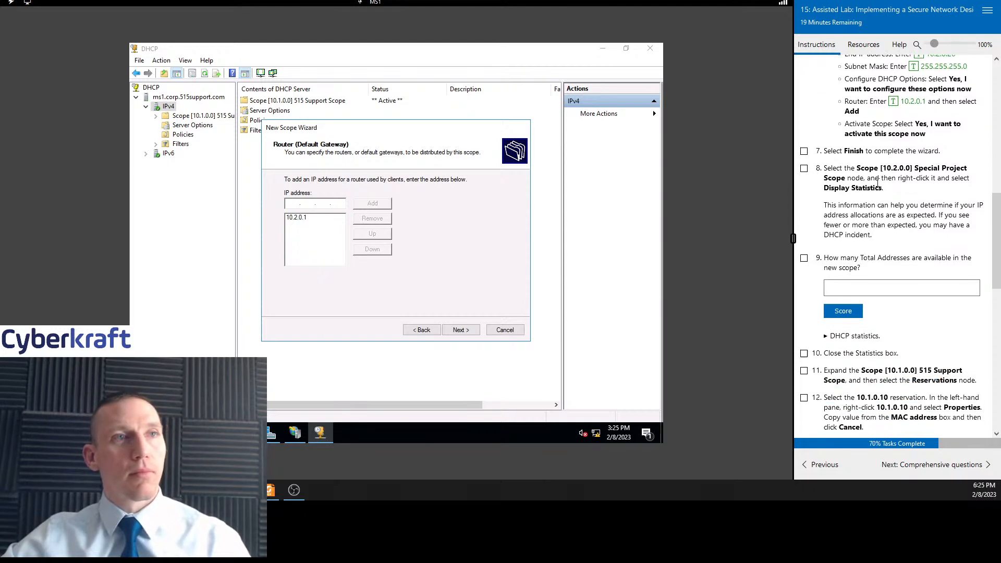
left_click(460, 330)
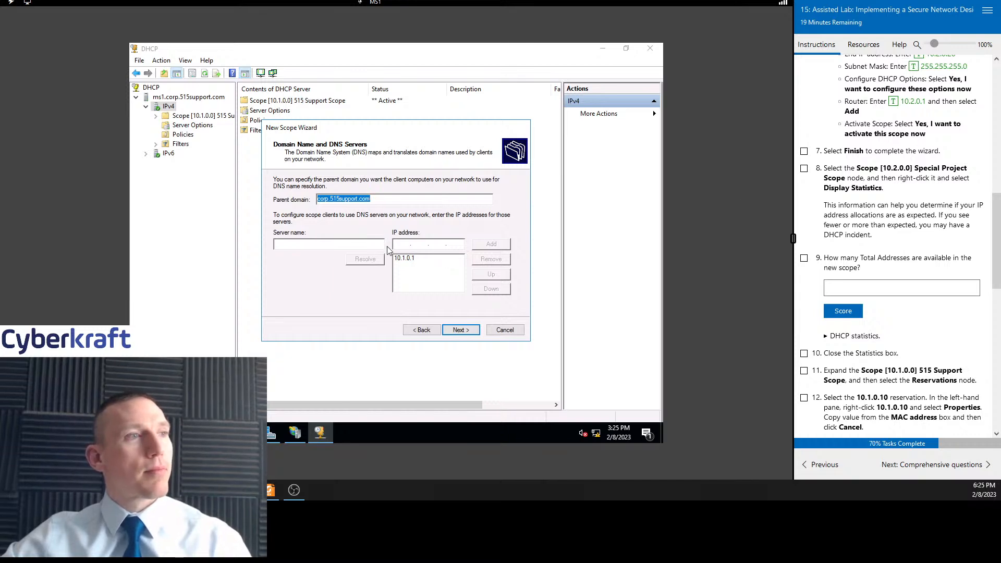
Finish the New Scope Wizard with the scope activated now, and tick task 7 in the lab instructions
left_click(460, 331)
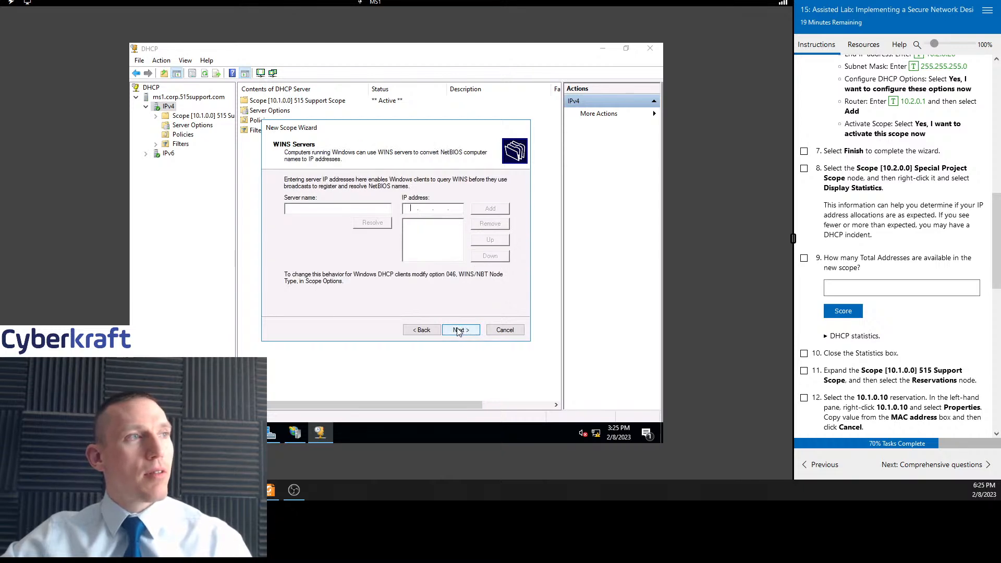
left_click(476, 331)
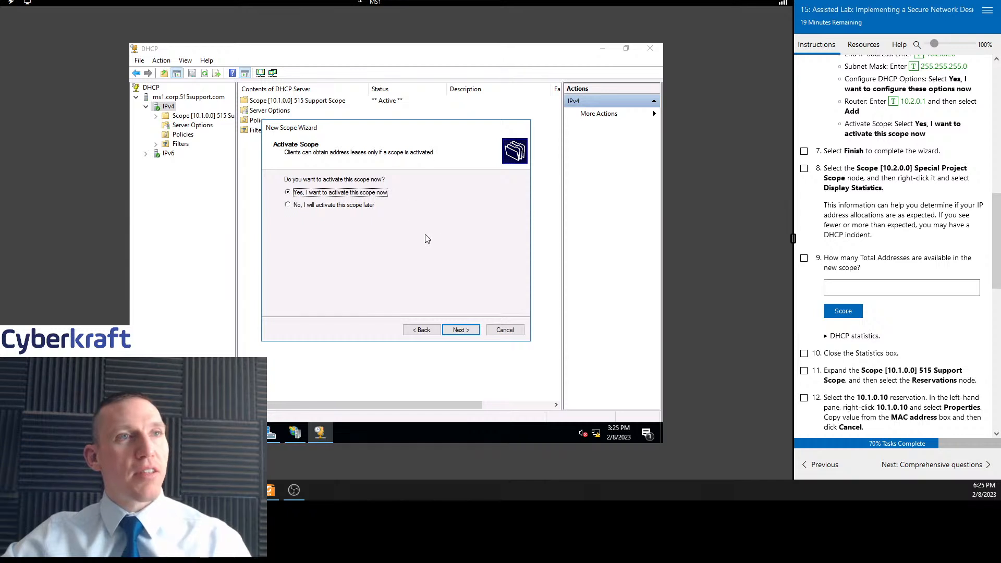
left_click(468, 332)
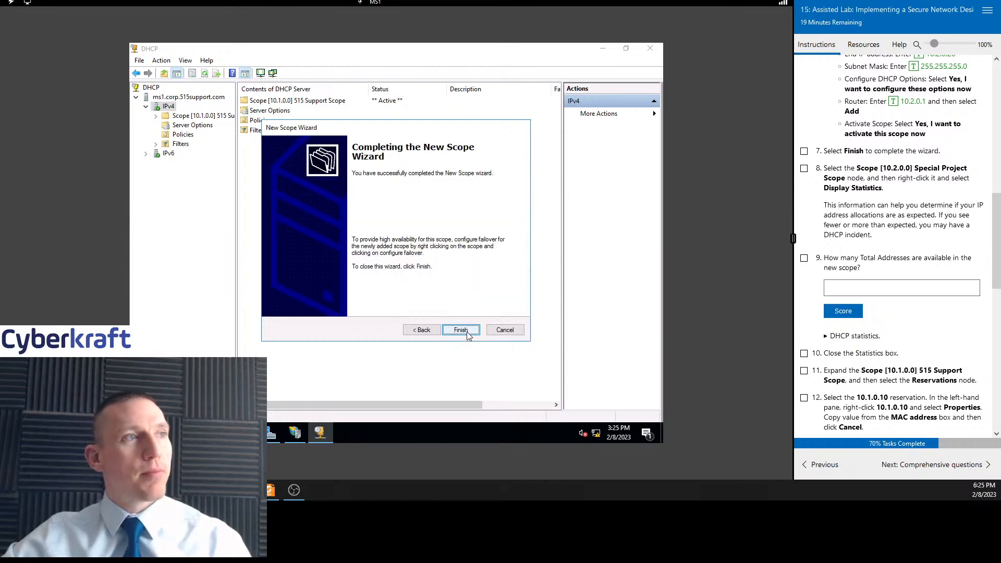
left_click(461, 331)
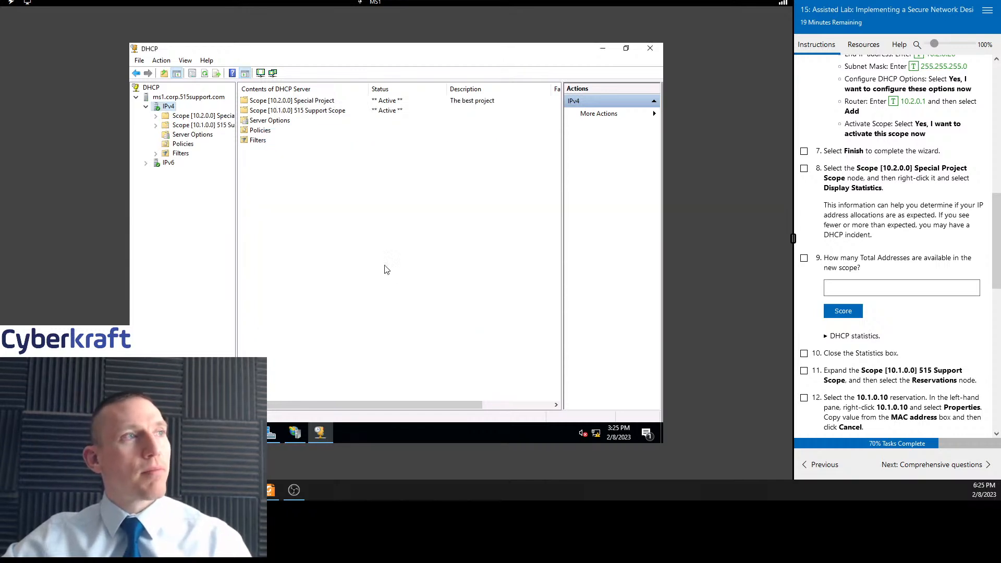
left_click(314, 101)
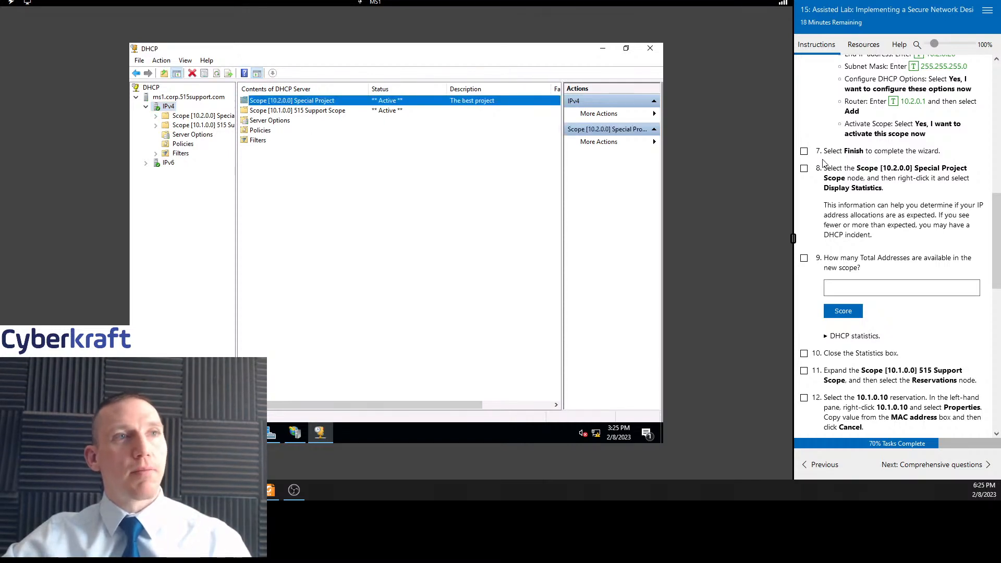
left_click(805, 151)
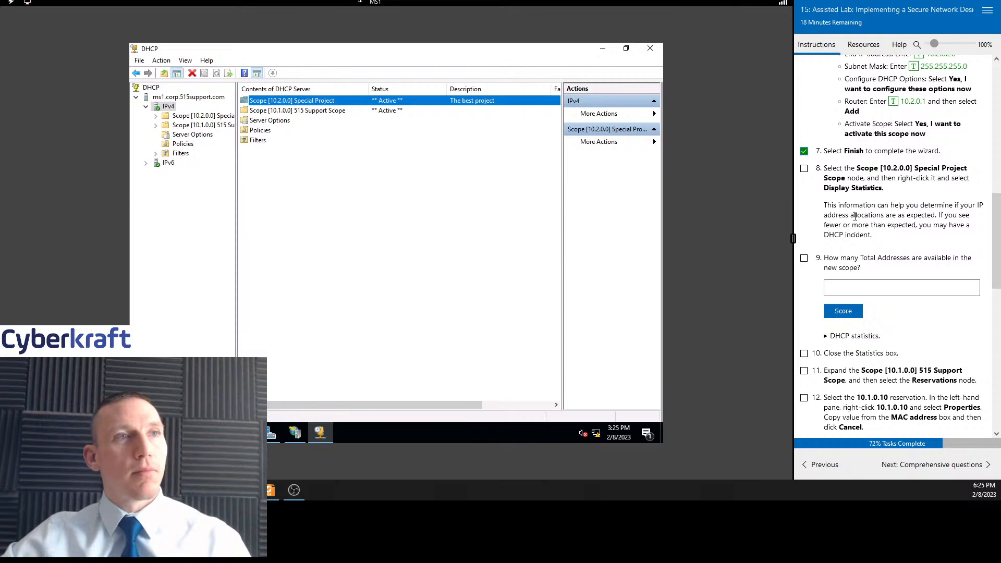
Try to display the Special Project scope's statistics from the scope list
right_click(324, 104)
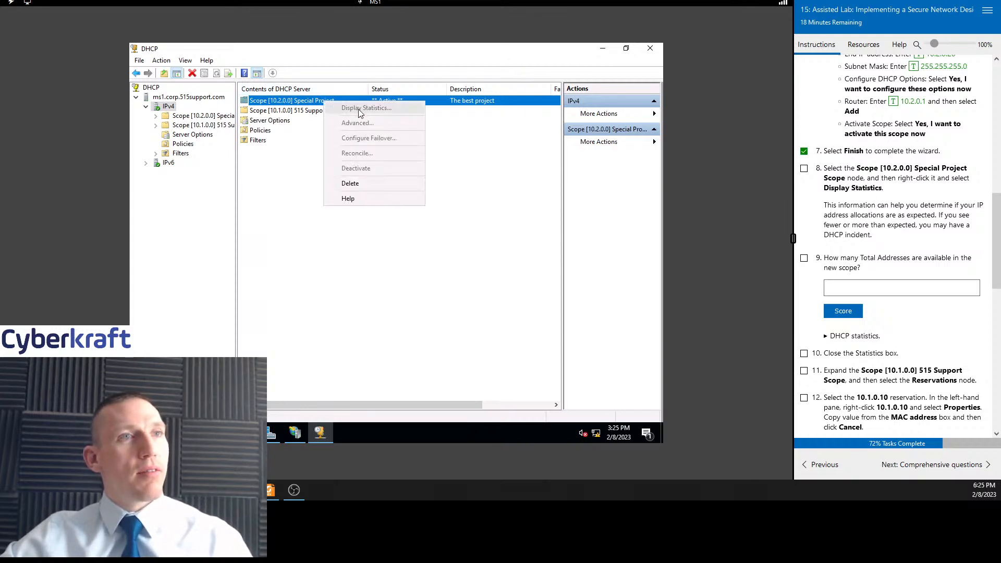
left_click(471, 230)
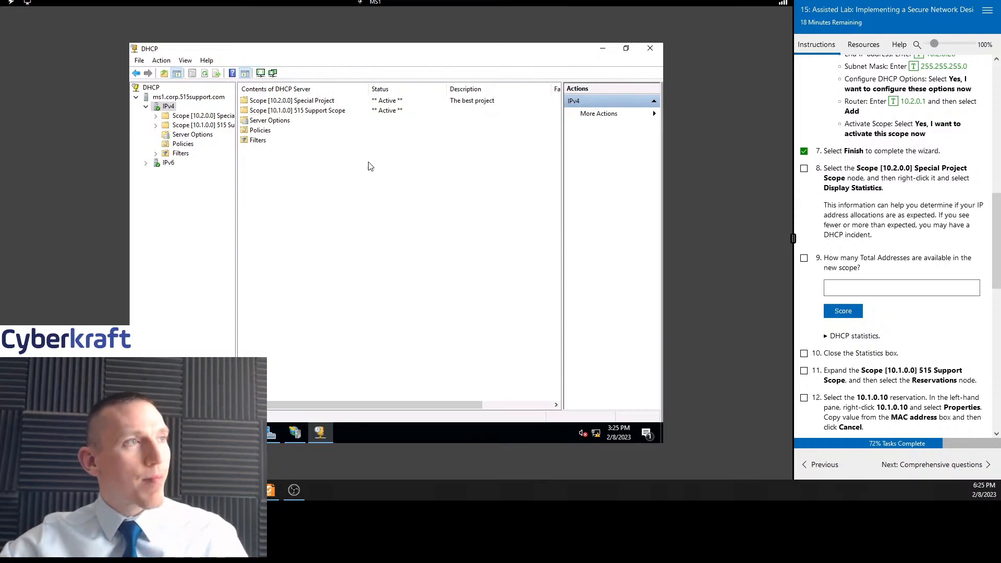
left_click(321, 101)
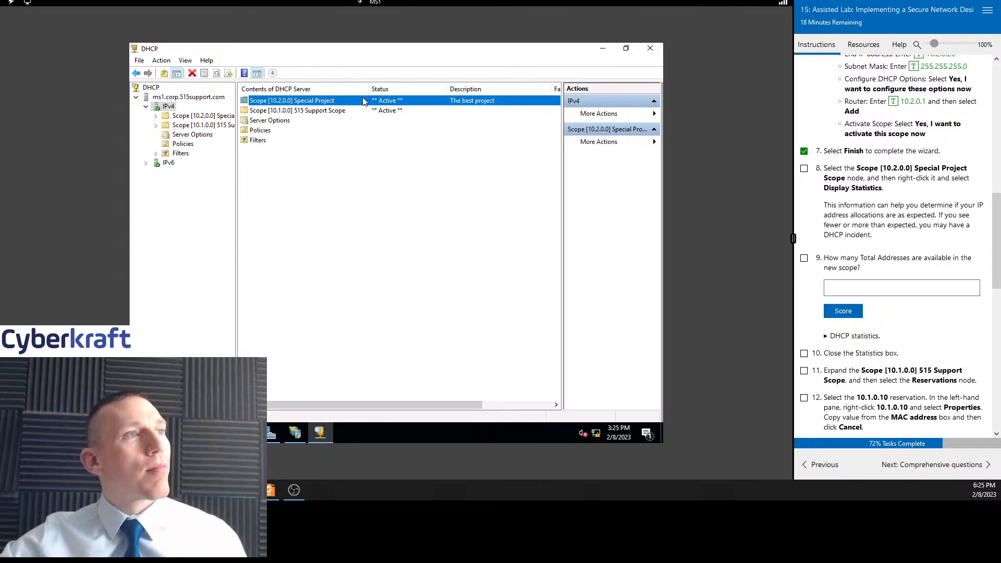
right_click(335, 99)
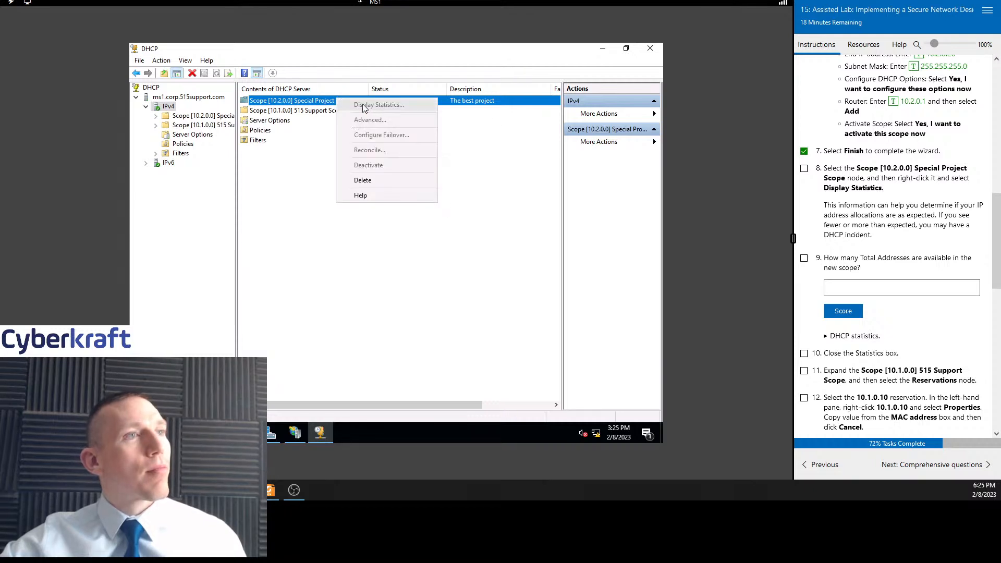
left_click(643, 142)
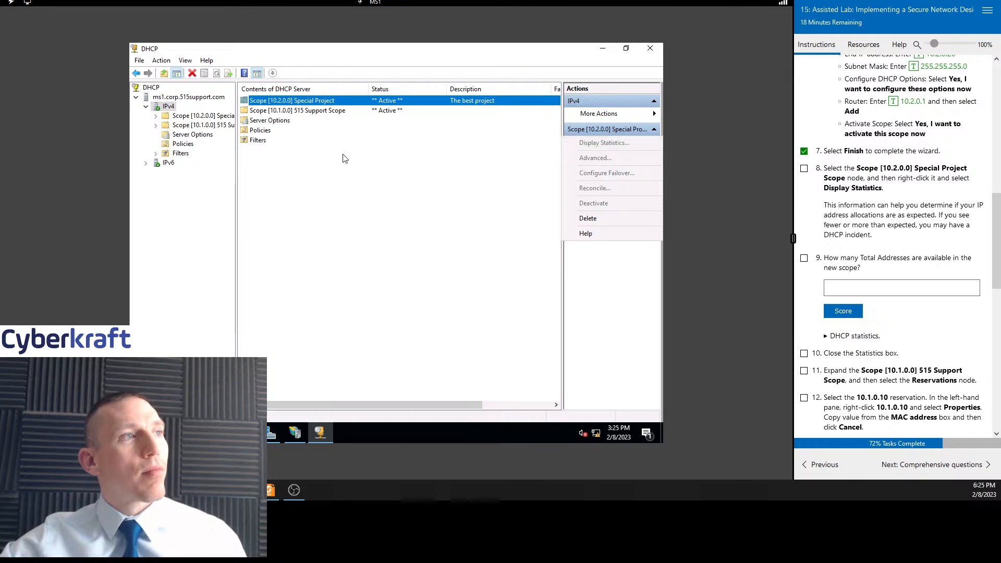
left_click(319, 112)
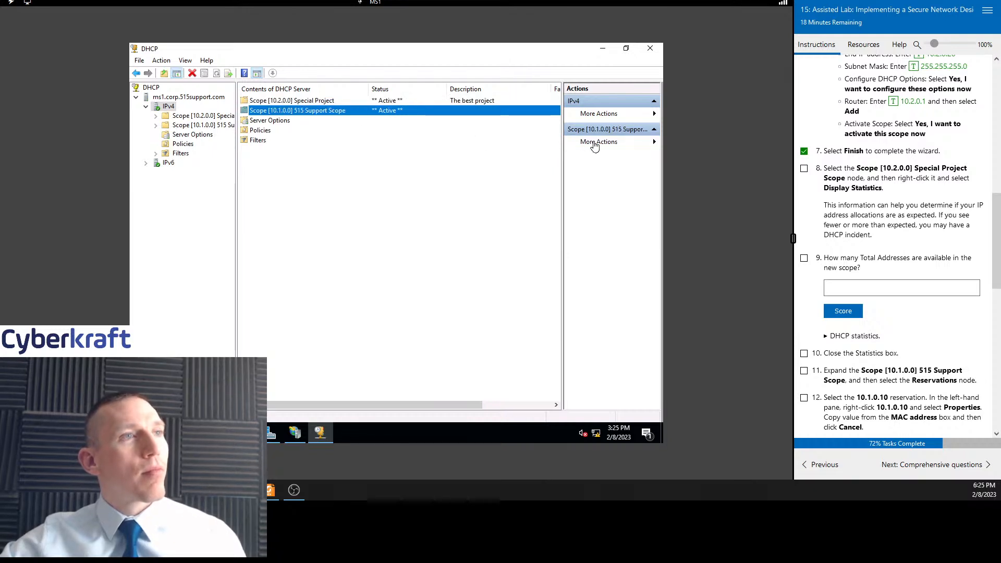
left_click(305, 89)
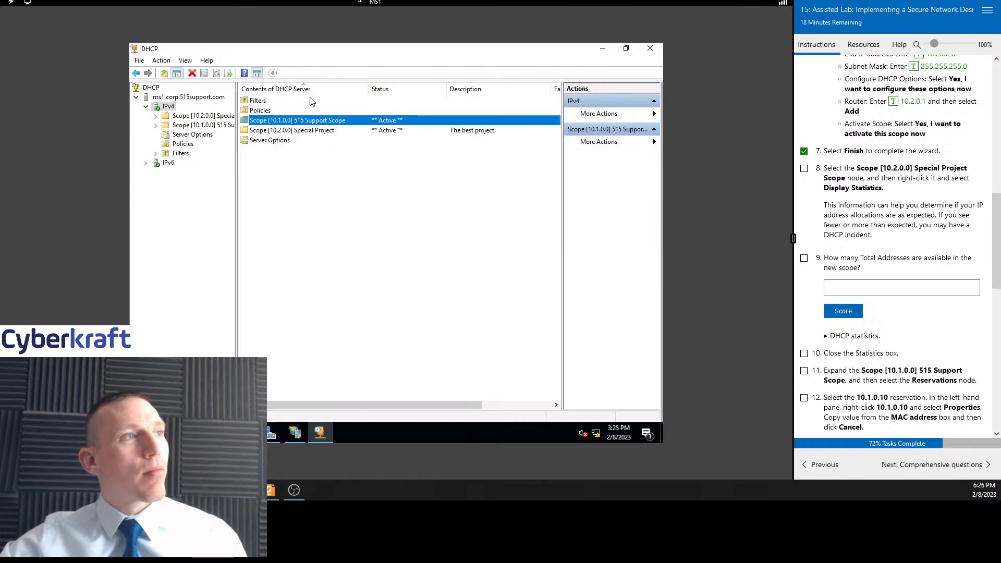
left_click(306, 102)
left_click(303, 121)
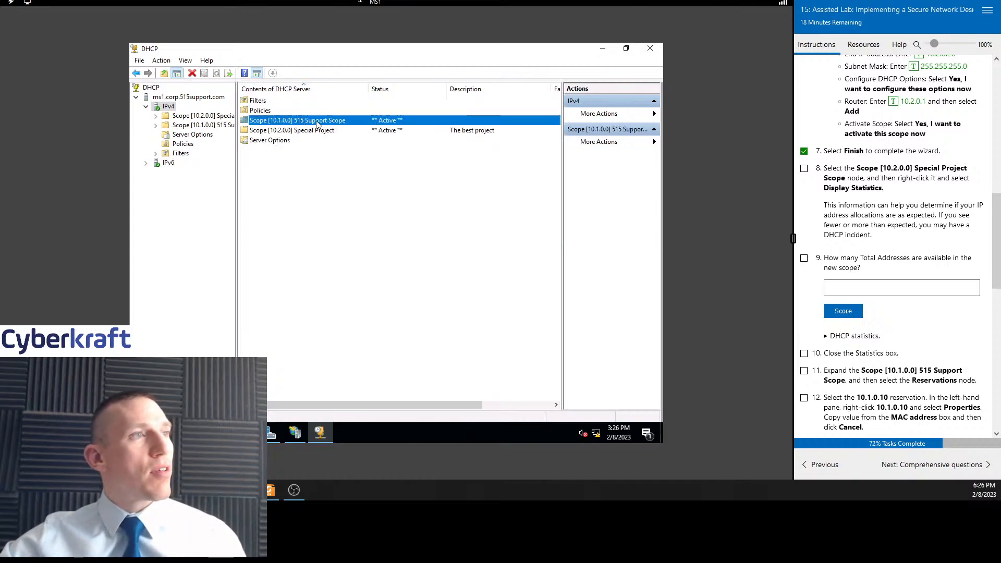
left_click(316, 132)
right_click(320, 133)
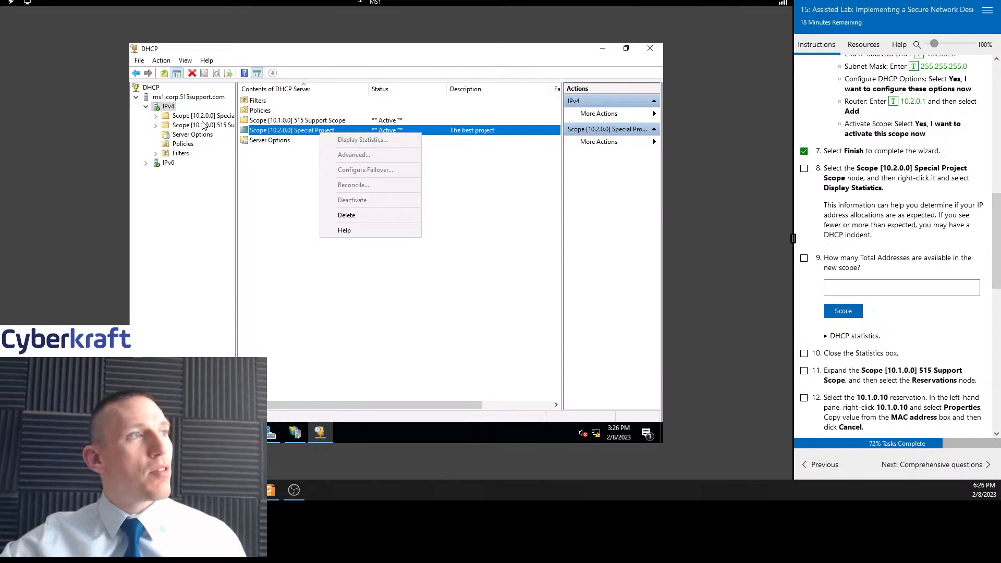
Expand the Special Project scope in the tree, display its statistics, and close the Statistics box
double_click(186, 116)
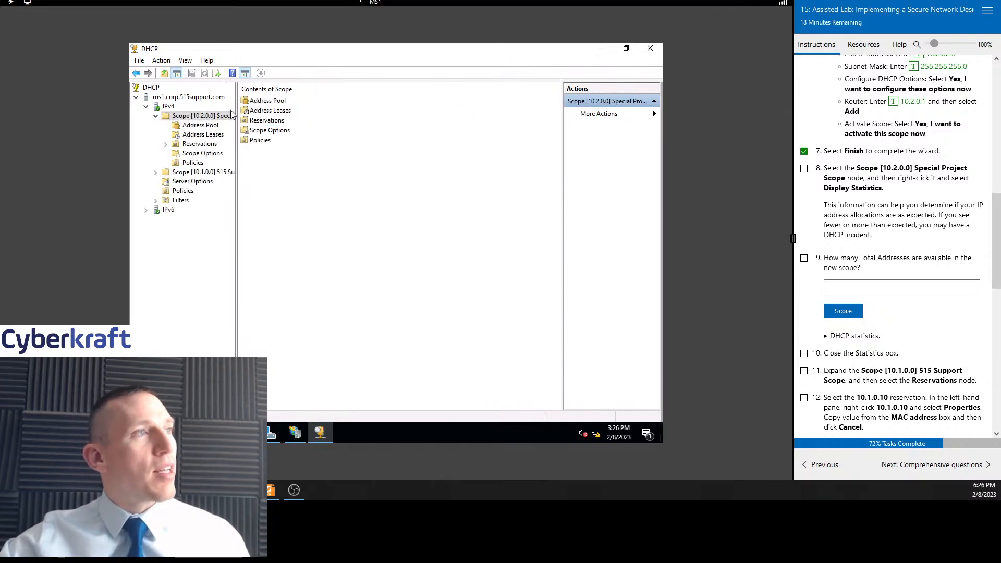
right_click(210, 114)
left_click(245, 119)
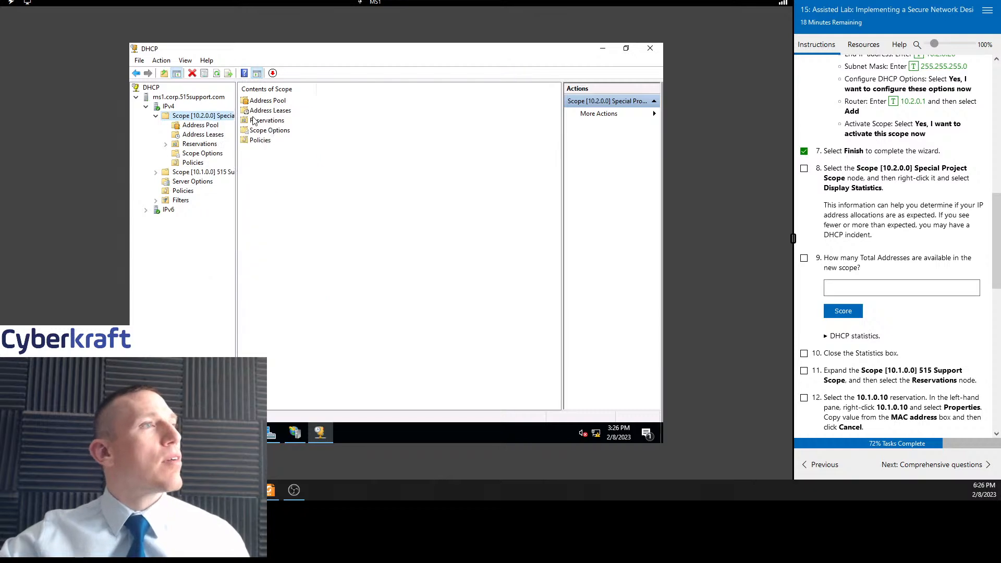
left_click_drag(253, 68, 467, 131)
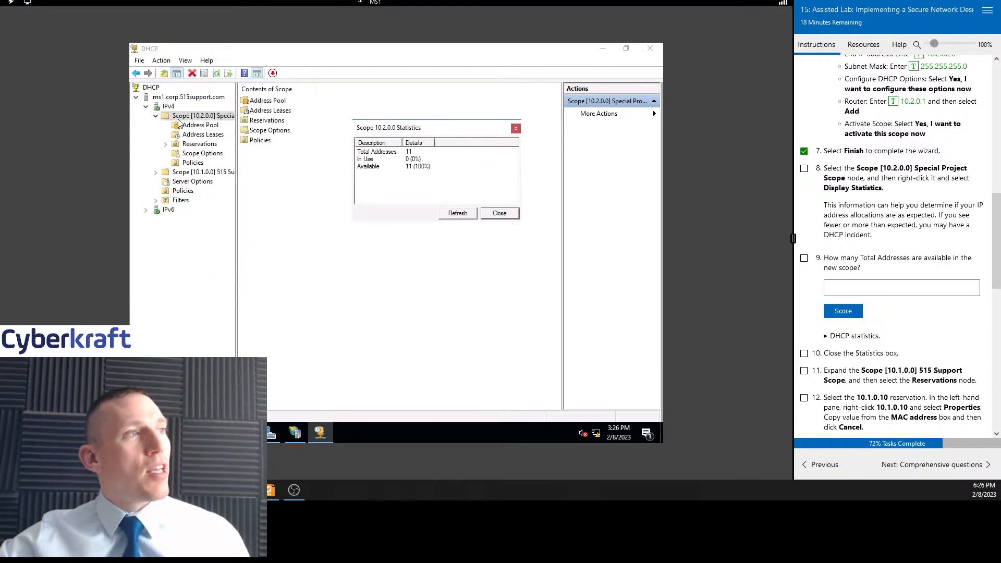
left_click(514, 128)
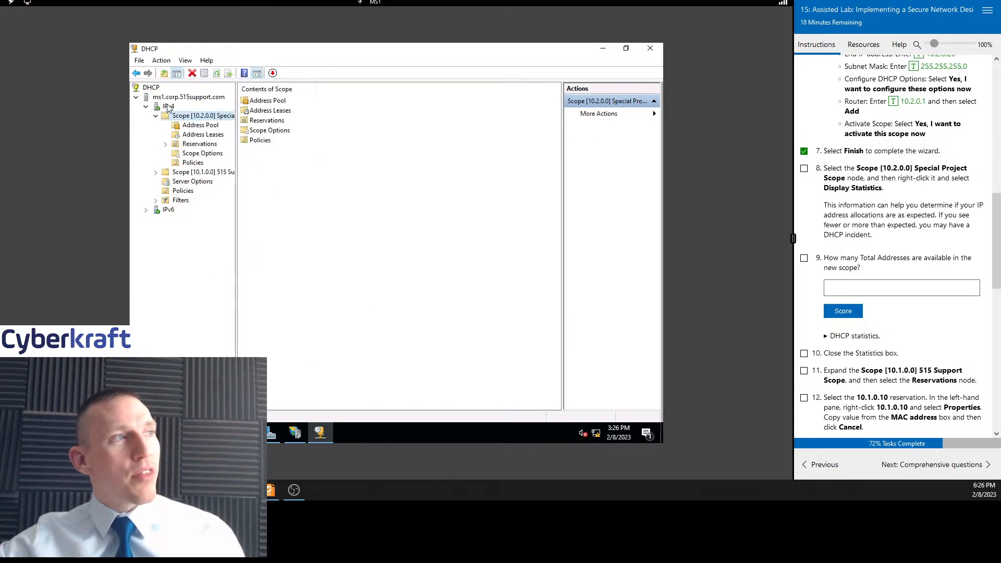
Display the Special Project scope's statistics again and tick task 8 in the lab instructions
left_click(168, 106)
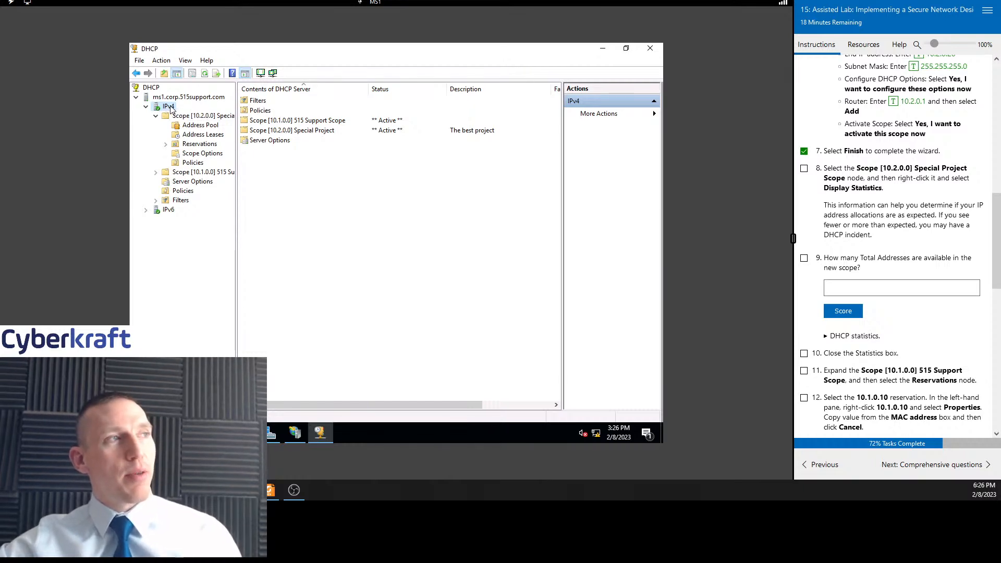
left_click(194, 119)
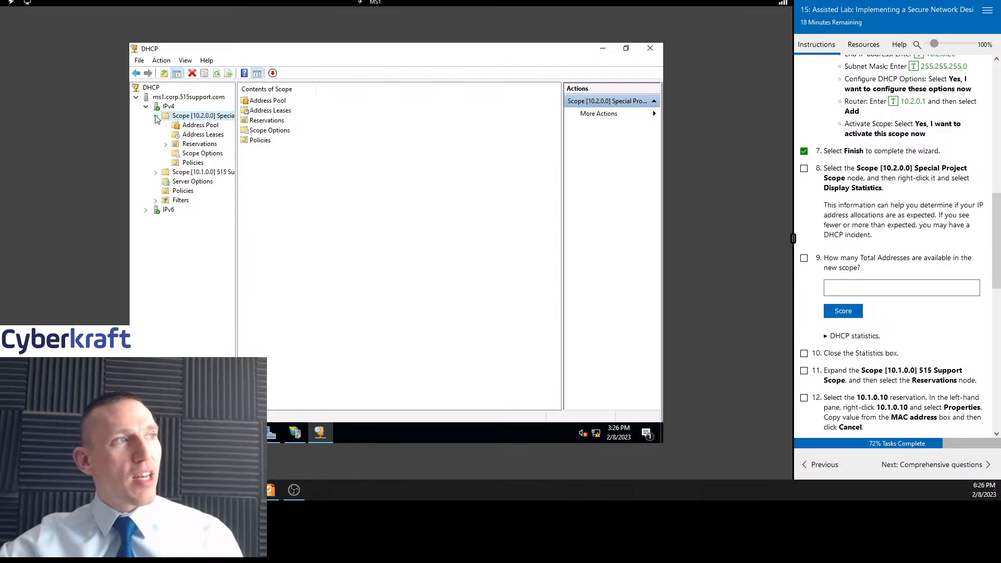
left_click(156, 119)
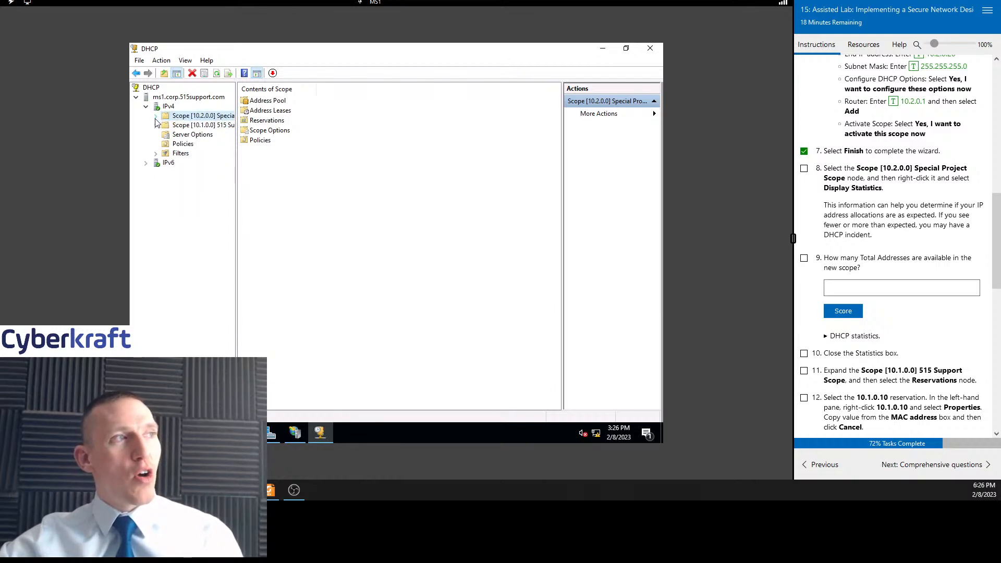
right_click(196, 119)
left_click(247, 125)
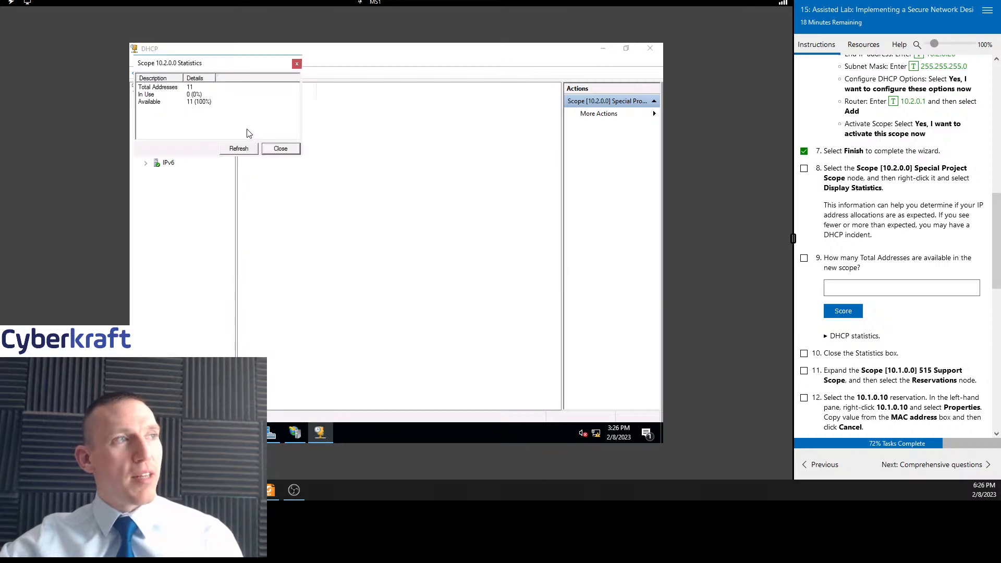
left_click_drag(209, 63, 392, 119)
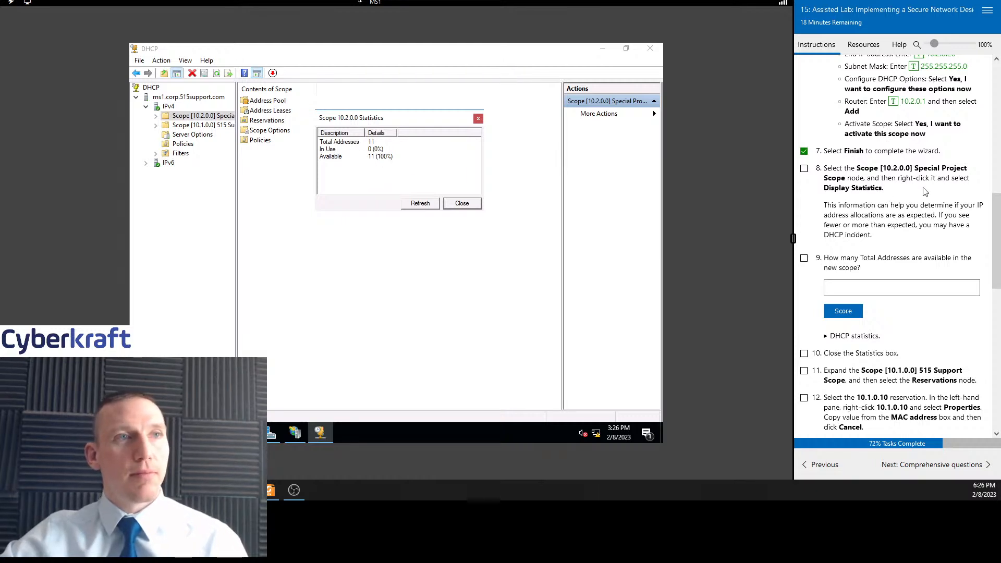
scroll(868, 177, "down", 1)
left_click(804, 109)
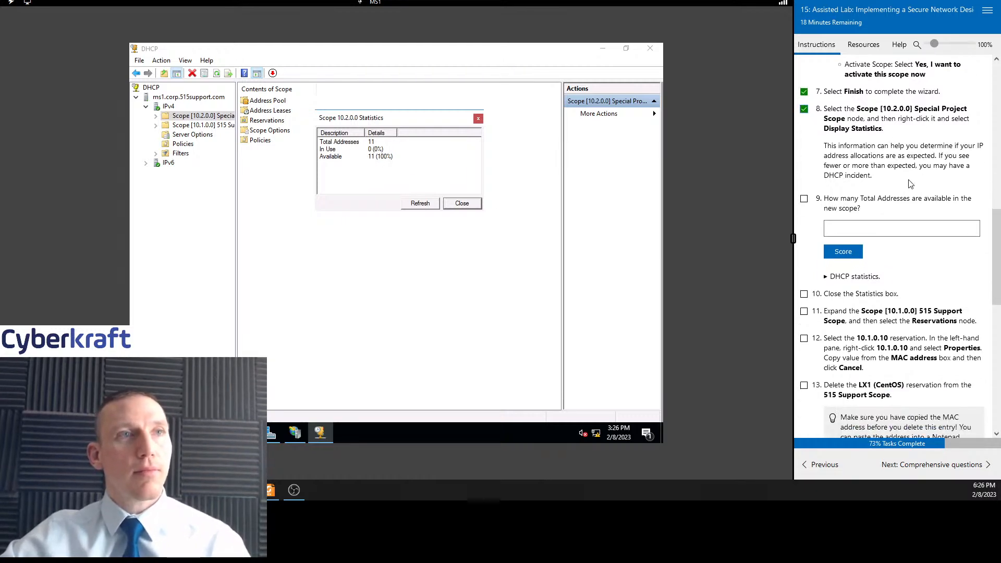
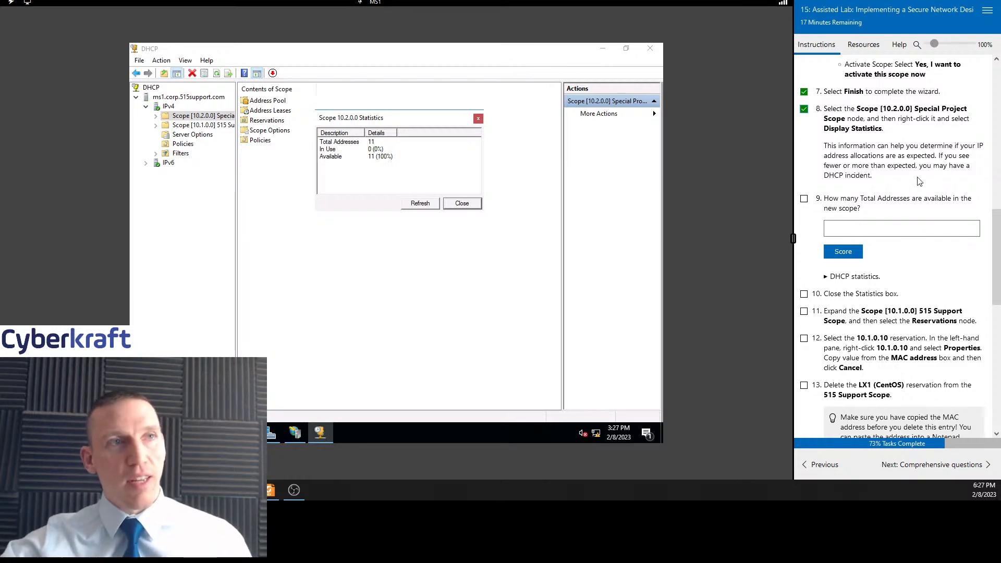
Answer lab question 9 with 11 total addresses and score the answer
scroll(839, 75, "down", 2)
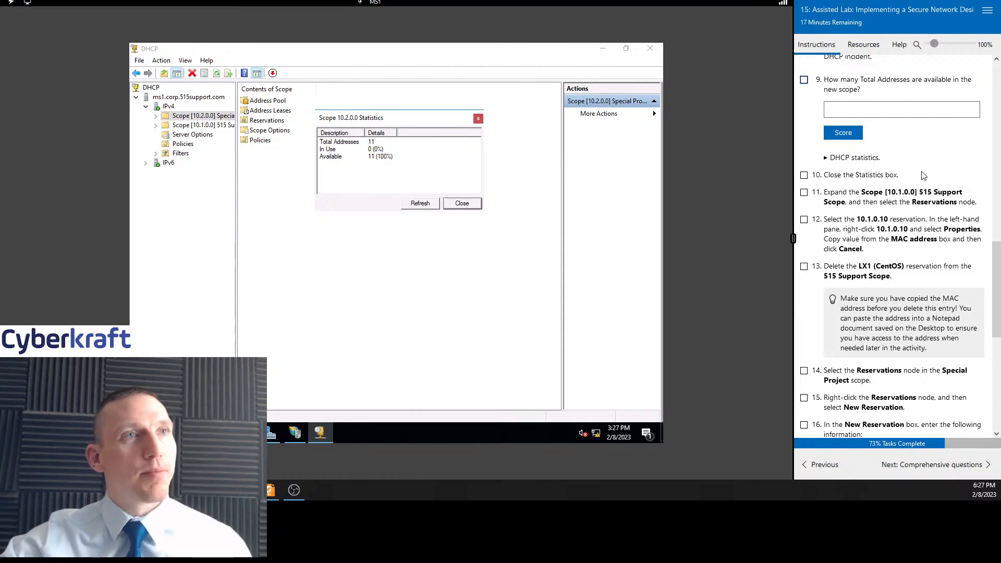
left_click(875, 107)
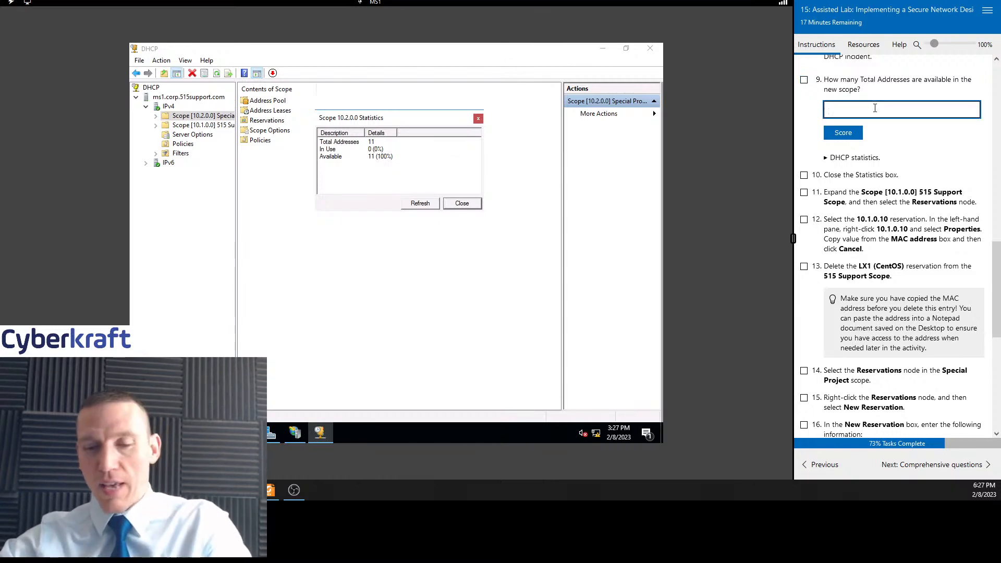
type("11")
left_click(843, 134)
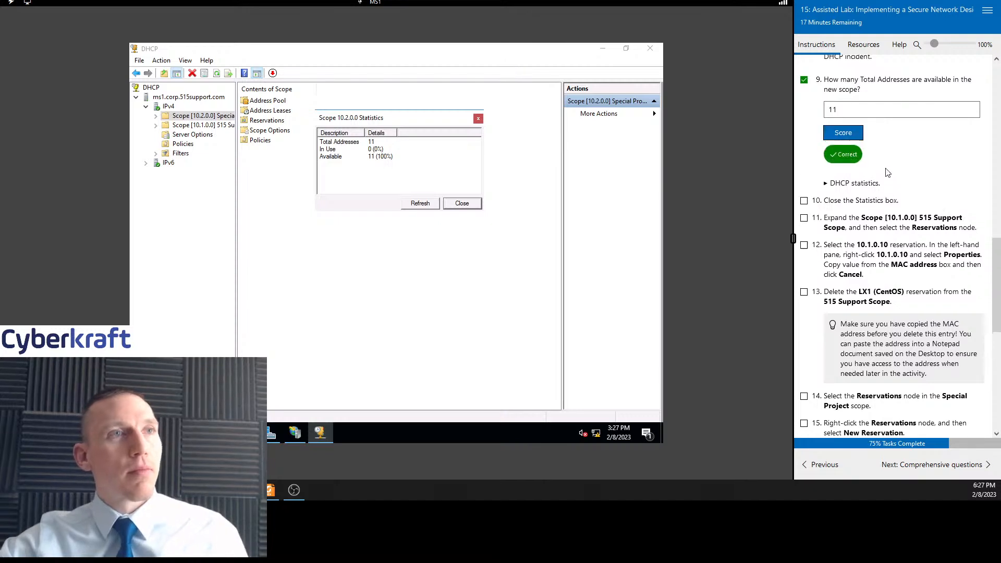
Close the scope Statistics box and tick task 10 in the lab instructions
scroll(832, 135, "down", 1)
scroll(825, 133, "down", 1)
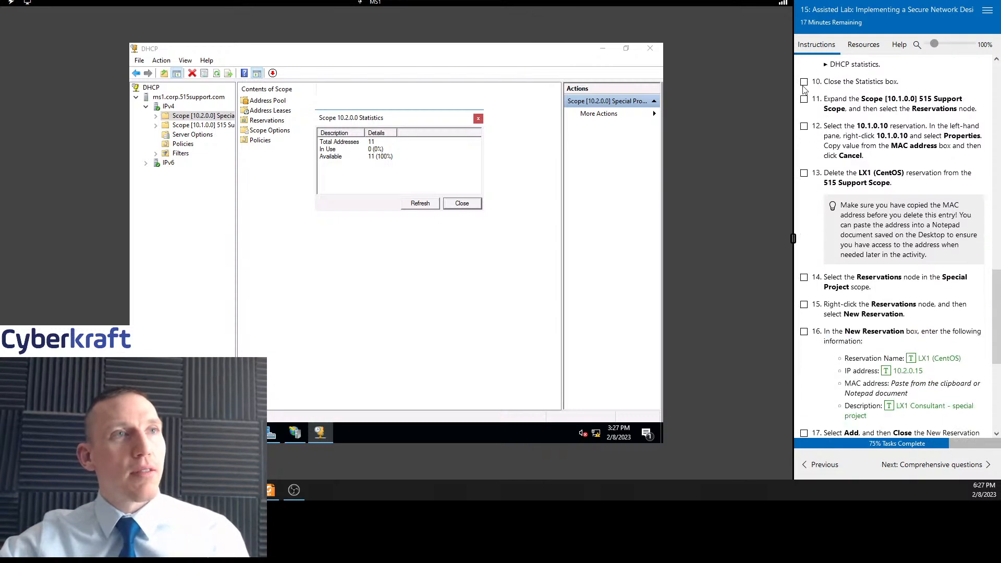
left_click(479, 118)
left_click(804, 81)
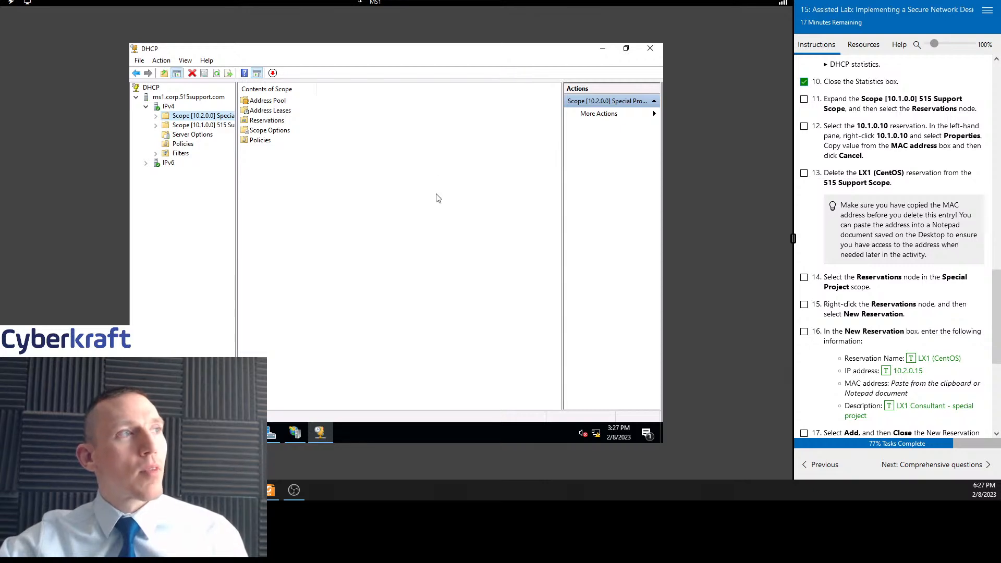
Expand the 515 Support Scope and its Reservations node, widening the tree pane, and tick task 11
double_click(209, 126)
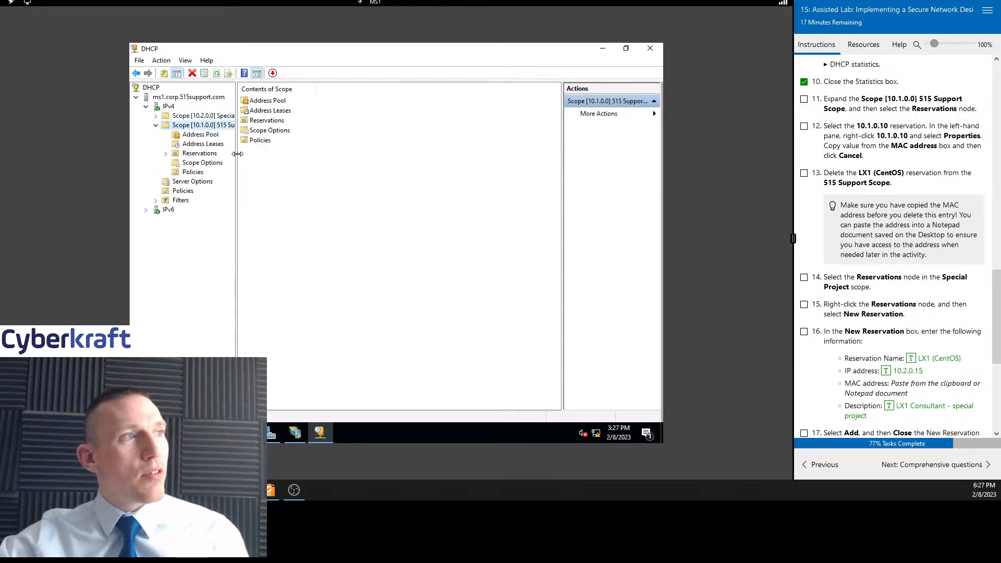
left_click_drag(236, 154, 280, 152)
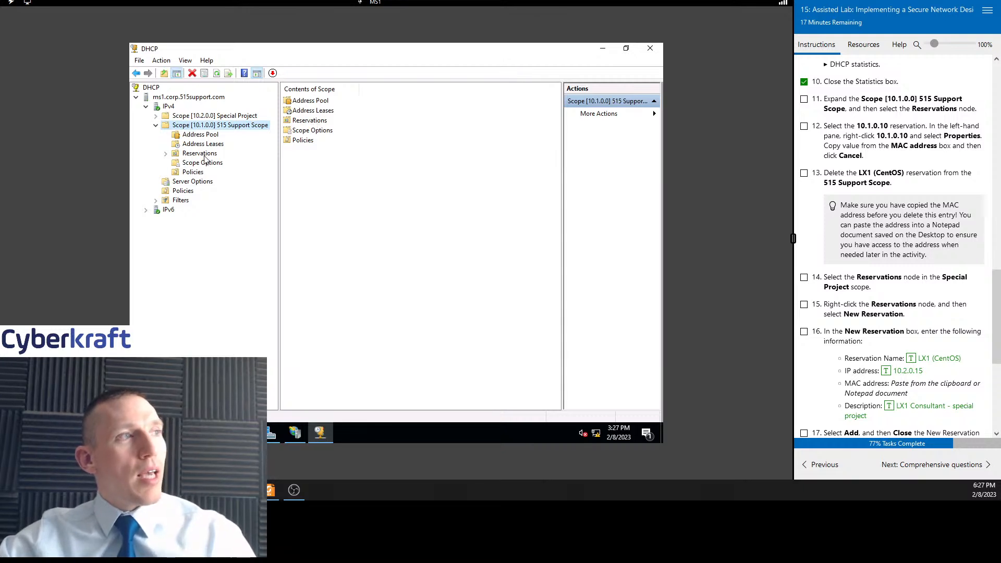
double_click(204, 154)
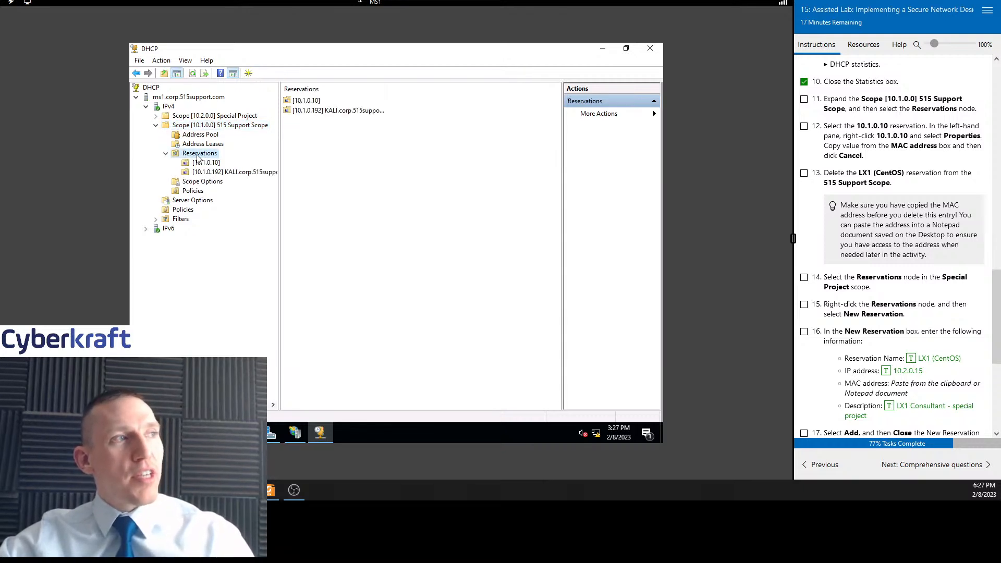
left_click(804, 100)
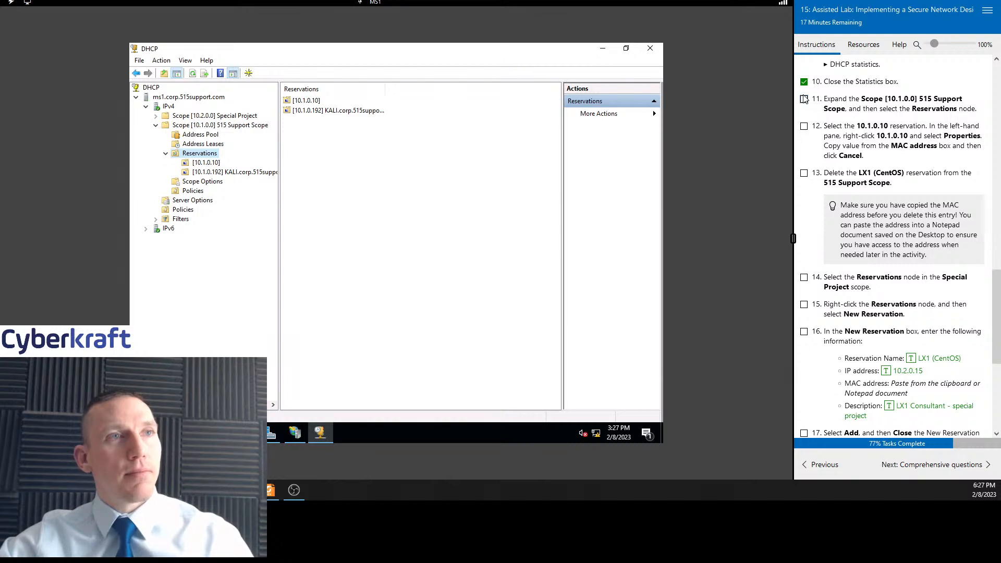
Select the 10.1.0.10 reservation, tick task 12, and open the reservation's Properties
left_click(202, 164)
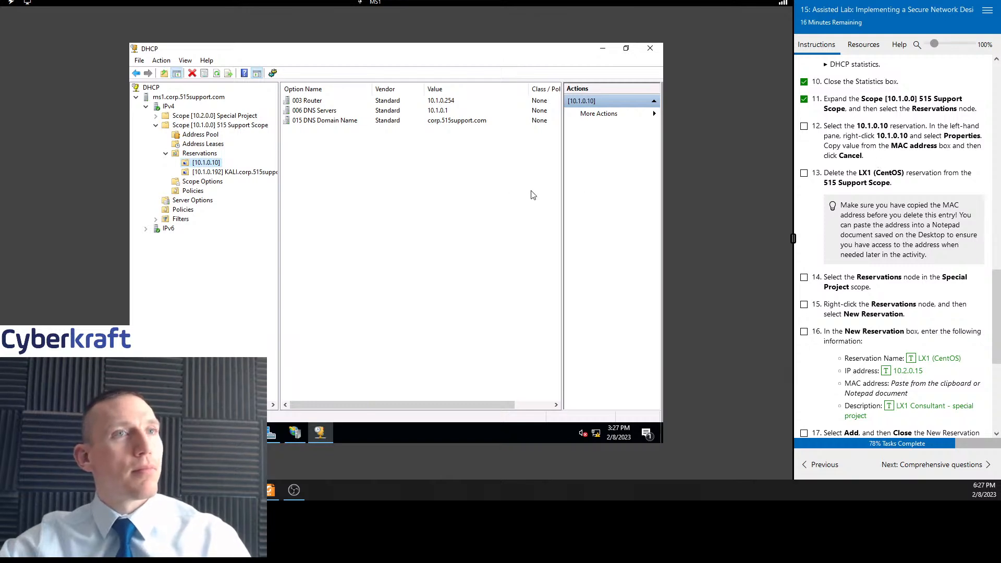
left_click(805, 127)
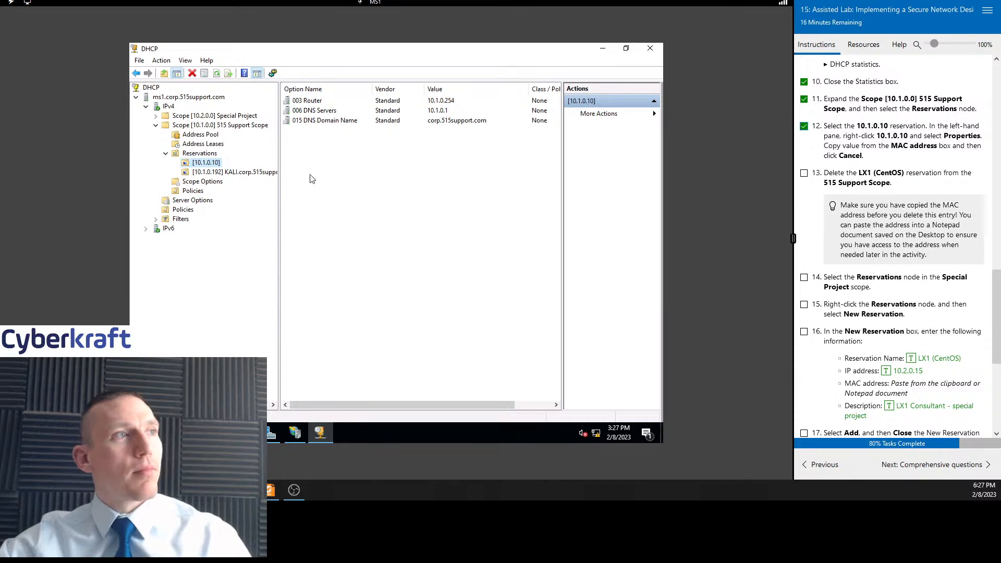
right_click(198, 162)
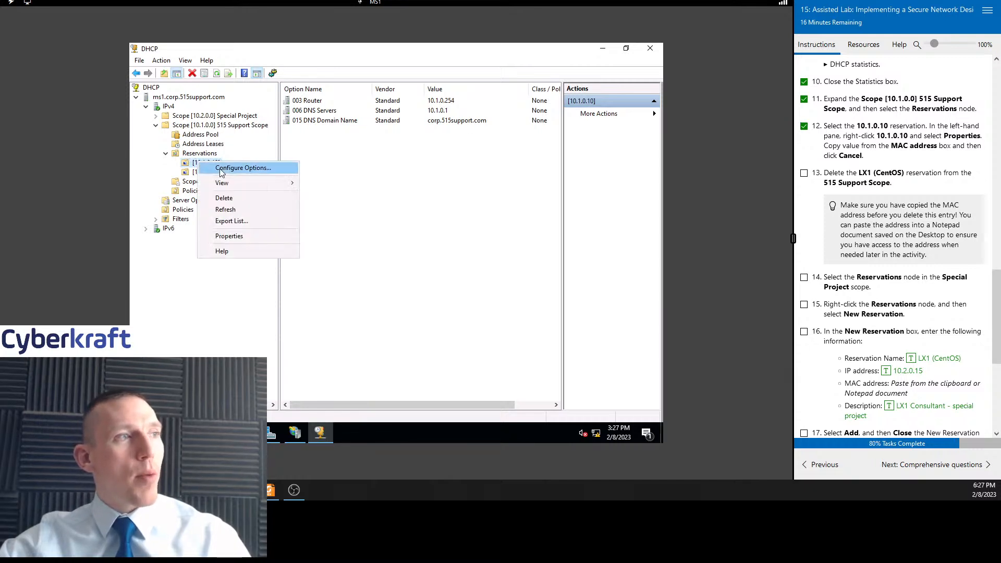
left_click(228, 237)
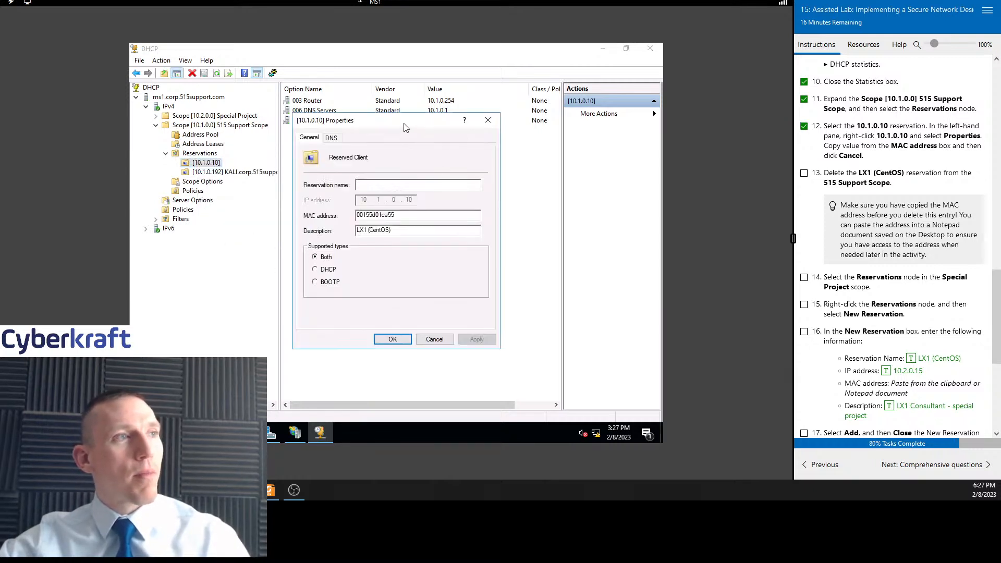
left_click_drag(407, 127, 420, 126)
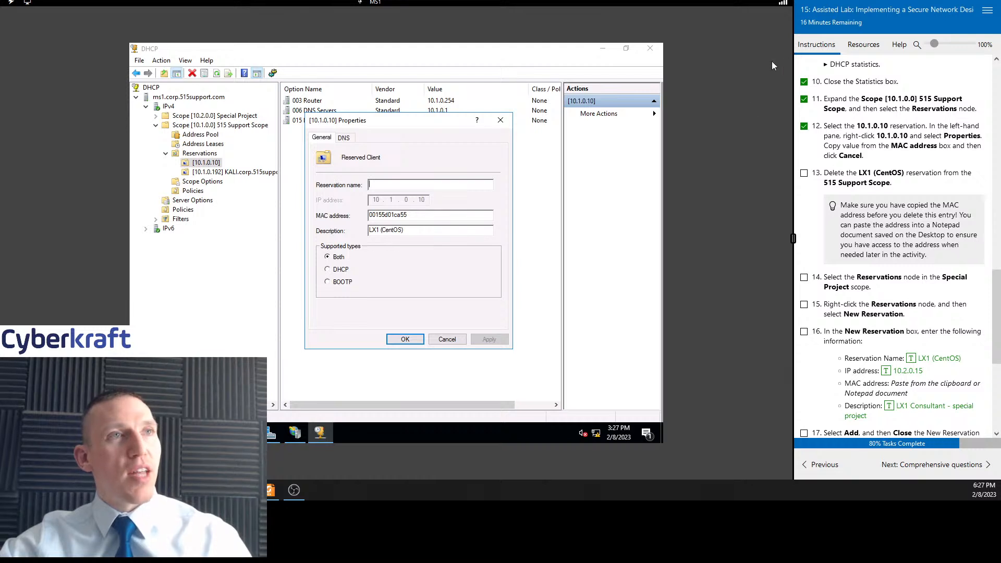
left_click(870, 50)
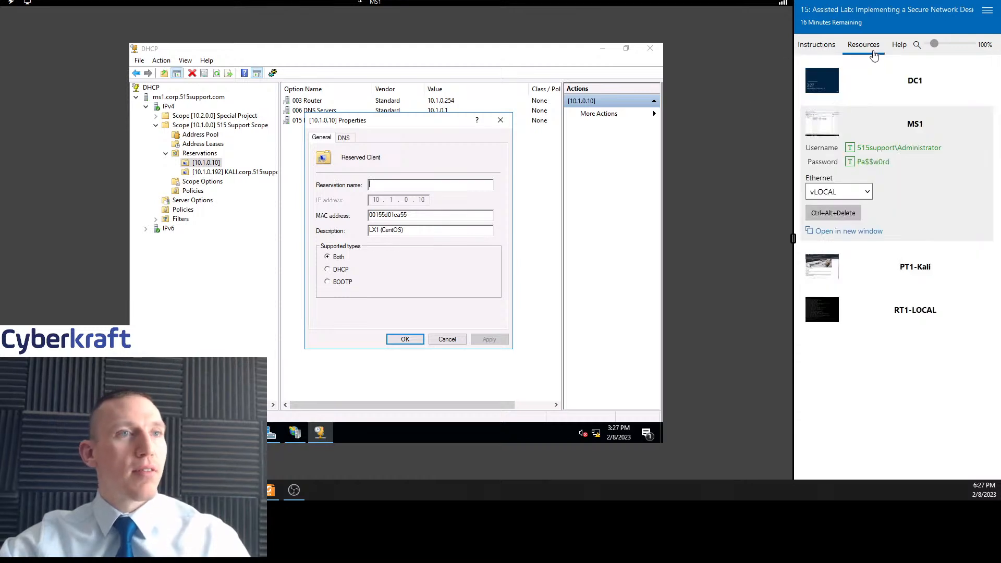
left_click(834, 45)
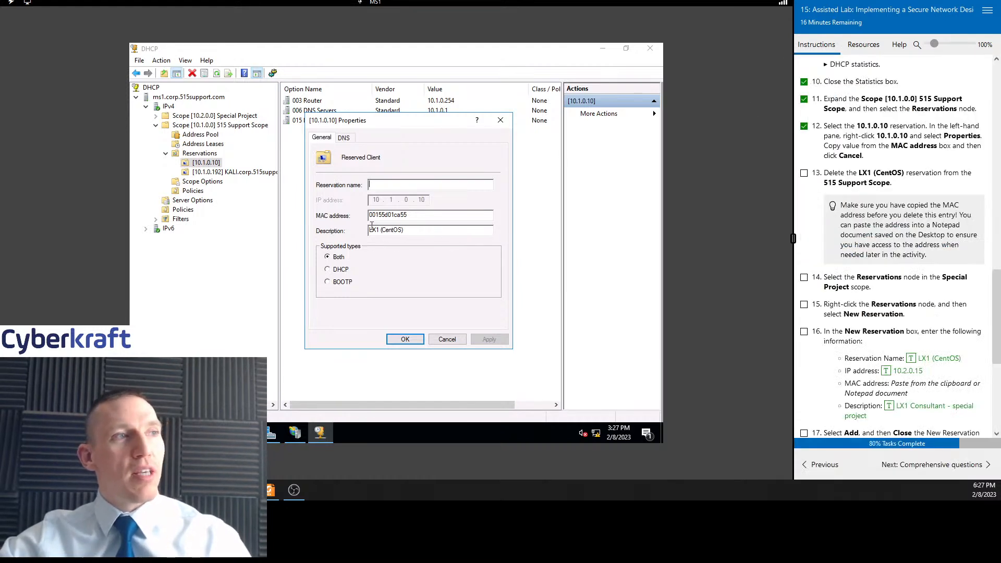
Select the MAC address value in the 10.1.0.10 reservation's properties and cancel the dialog
scroll(889, 151, "down", 2)
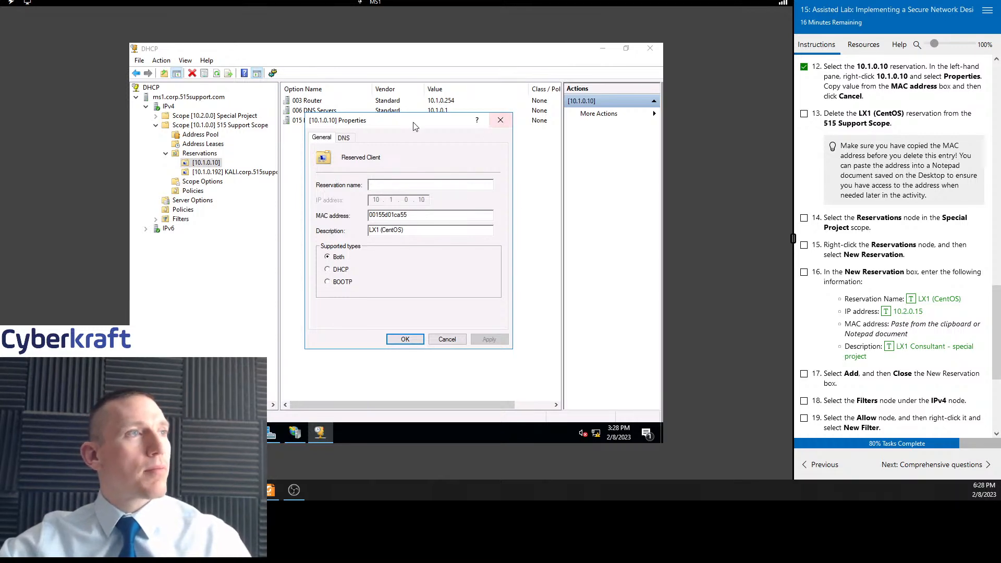
left_click_drag(415, 126, 432, 158)
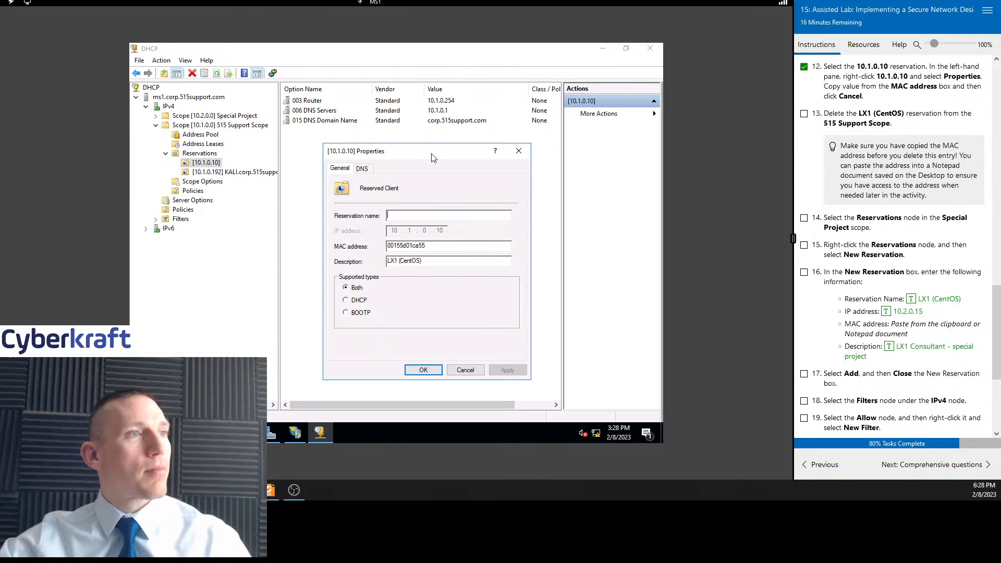
left_click(367, 169)
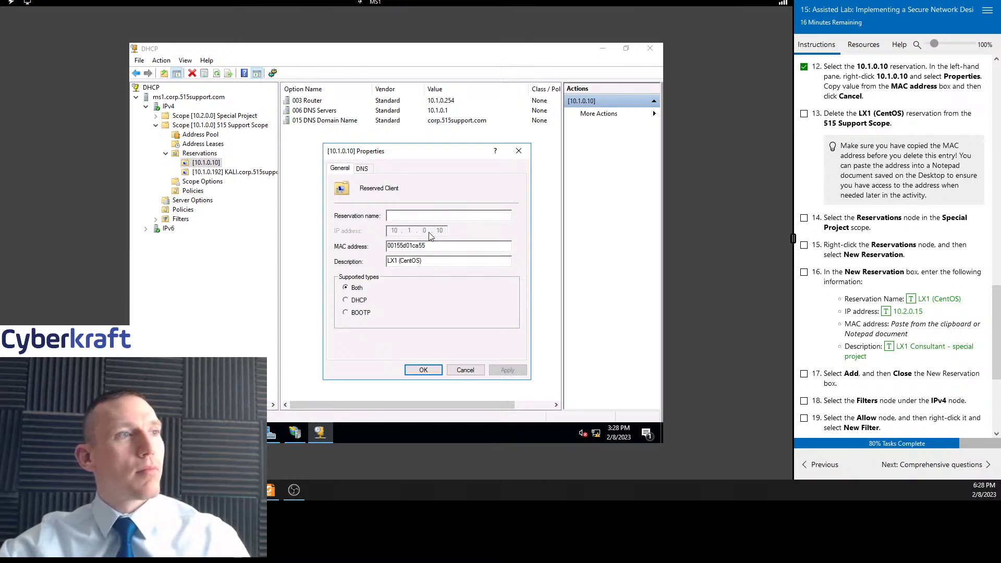
left_click_drag(432, 244, 351, 245)
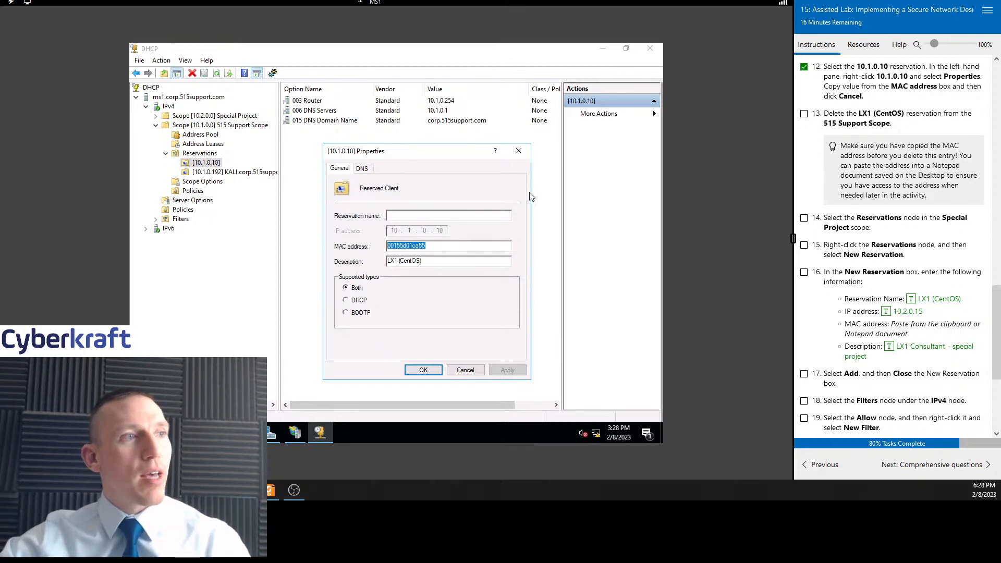
left_click(465, 370)
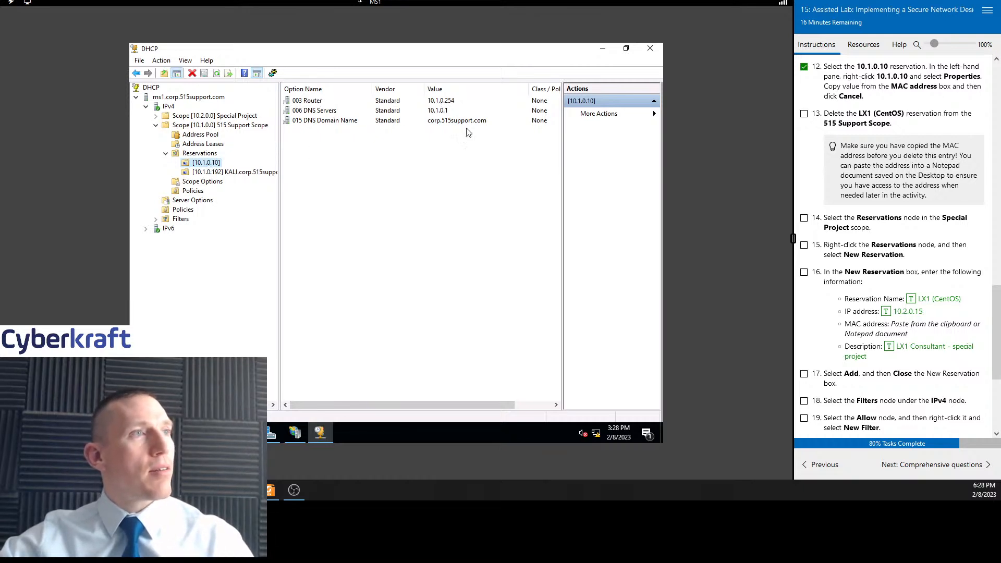
Reopen the 10.1.0.10 reservation's properties and close the dialog
right_click(207, 165)
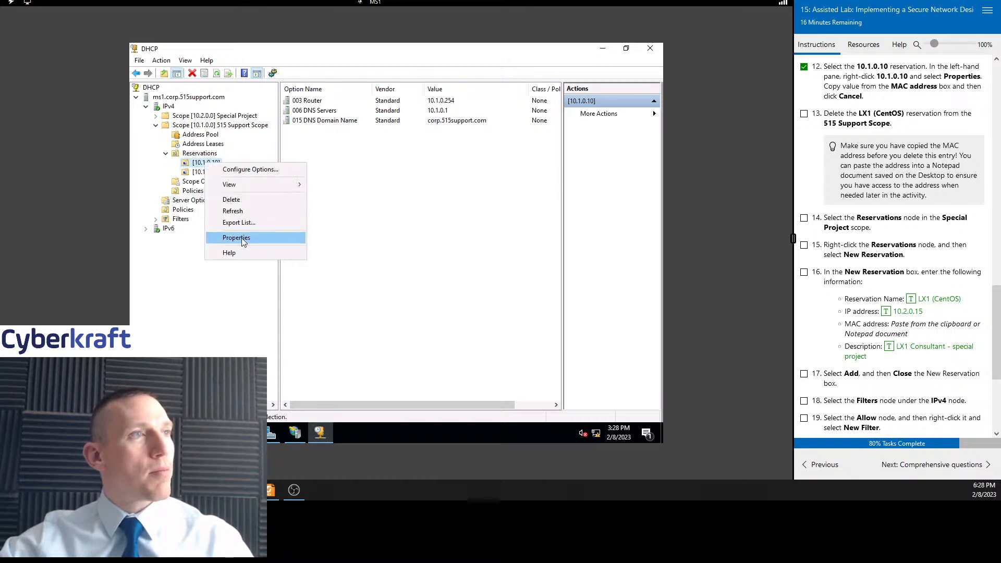
left_click(242, 236)
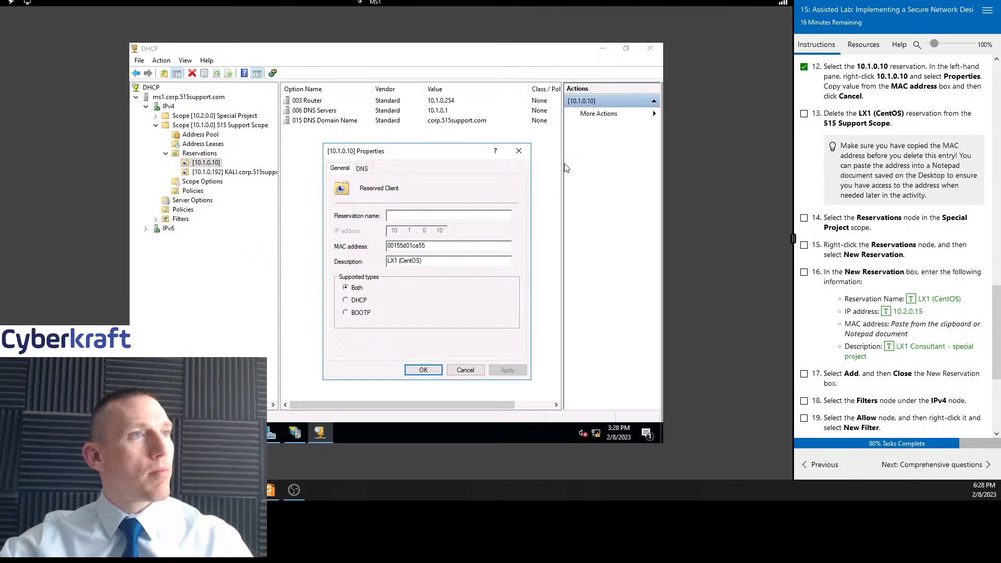
left_click(519, 153)
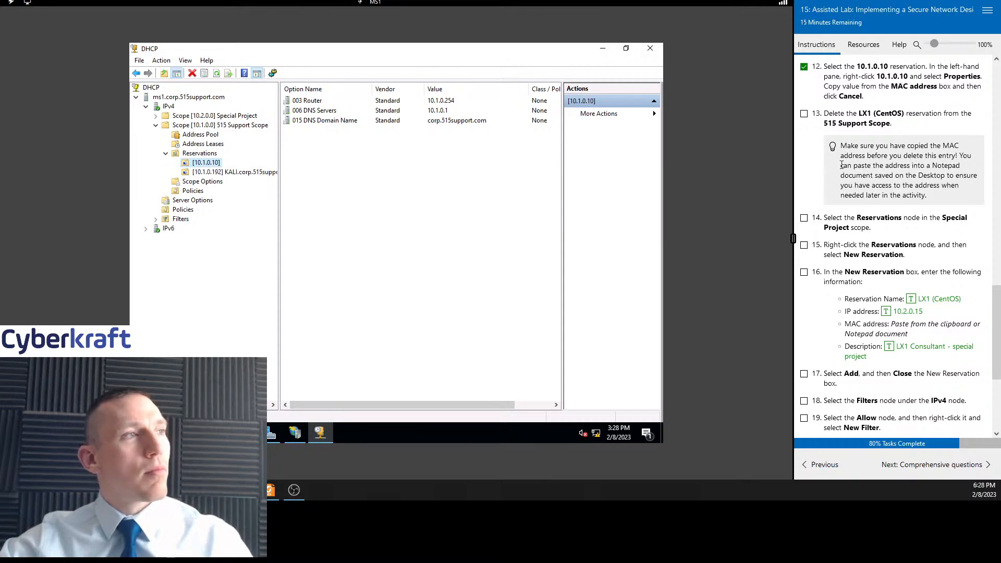
Examine the 515 Support Scope's reservations, including the KALI reservation and the Reservations list
left_click(220, 173)
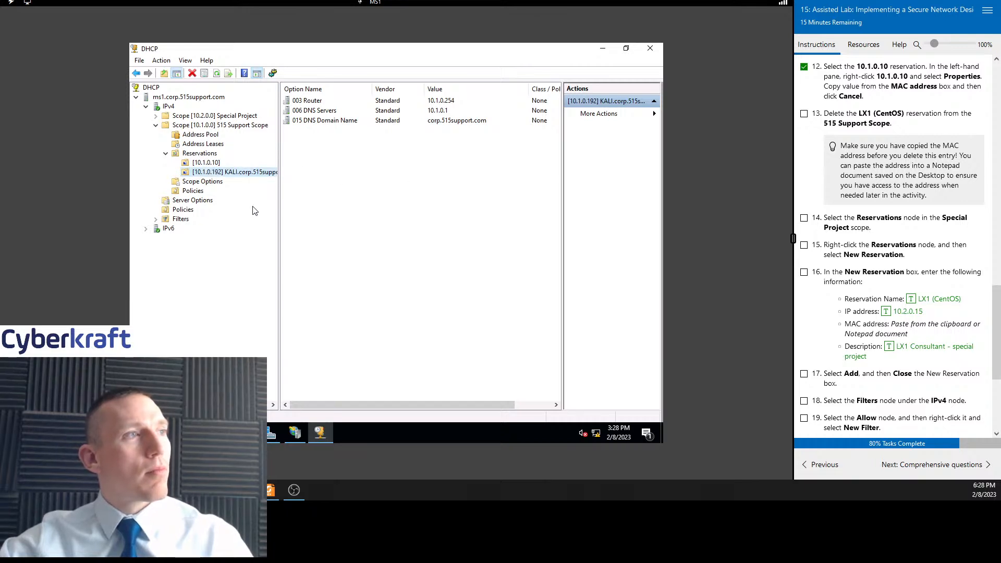
left_click_drag(278, 204, 307, 203)
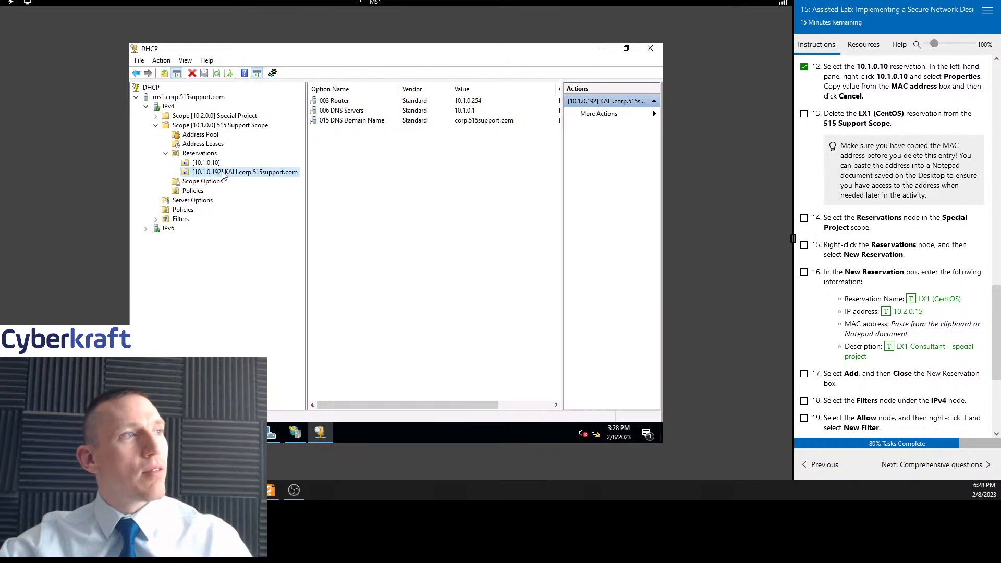
scroll(935, 234, "up", 2)
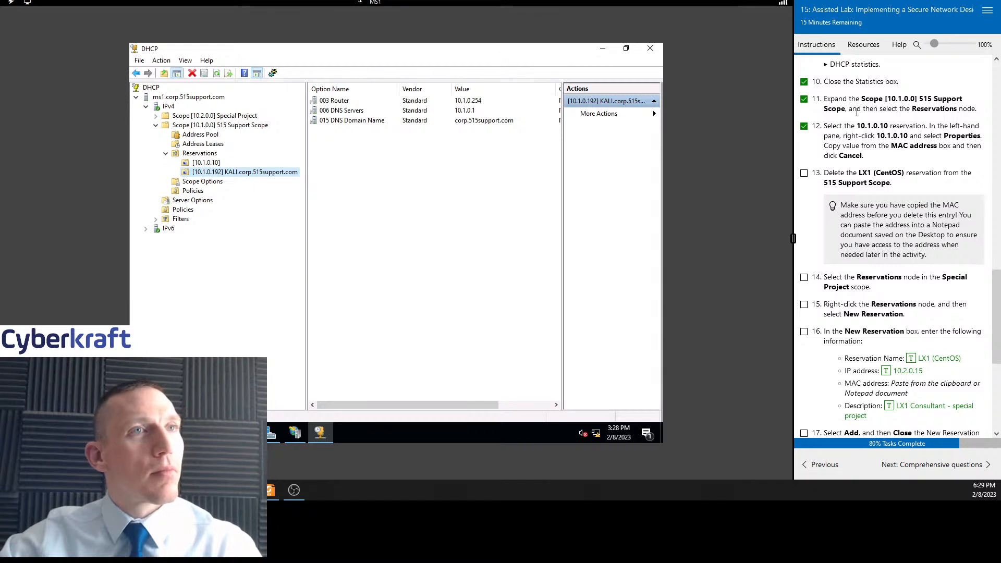
left_click(201, 153)
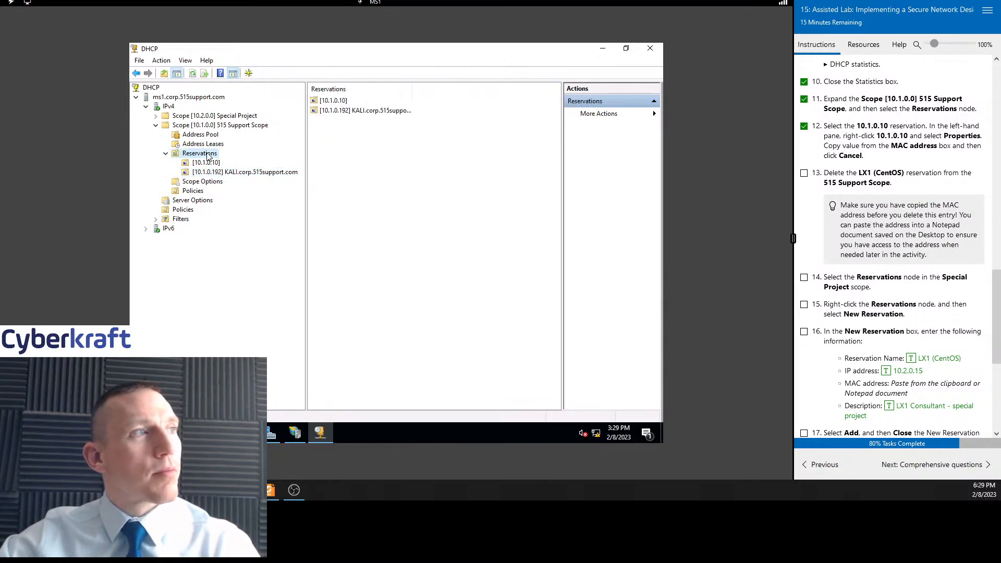
left_click(339, 103)
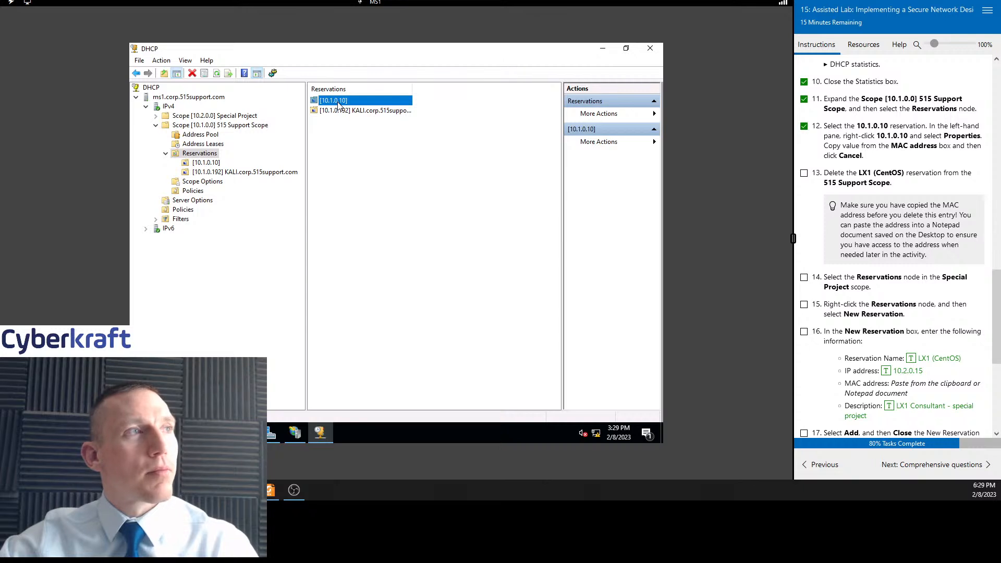
right_click(339, 104)
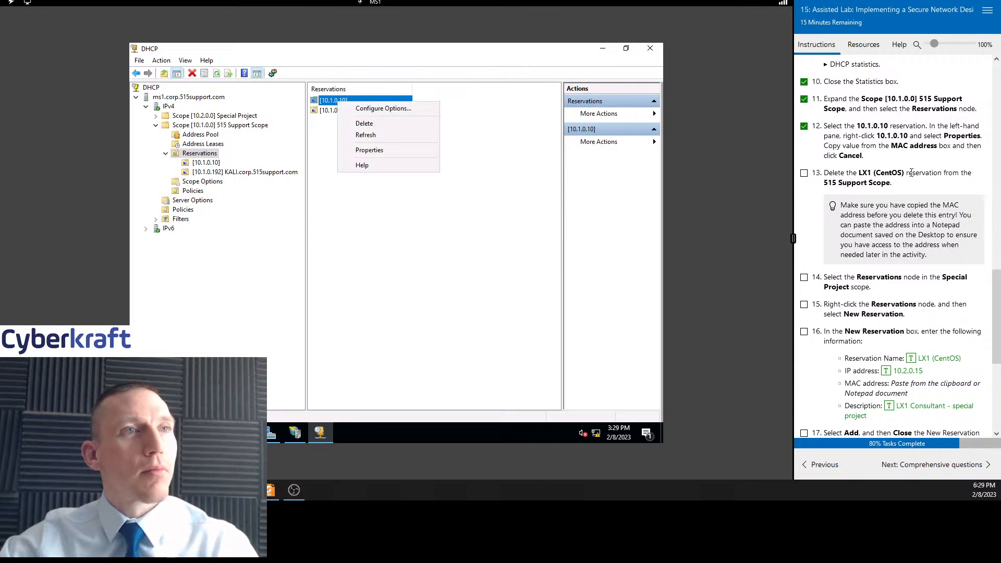
left_click(207, 164)
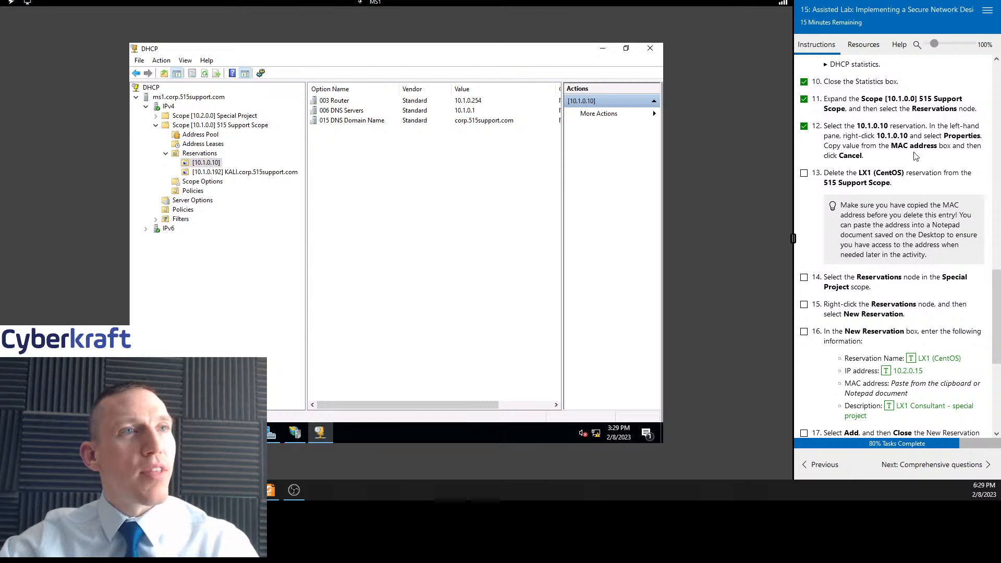
Open the 10.1.0.10 reservation's properties again and cancel the dialog
scroll(916, 154, "down", 2)
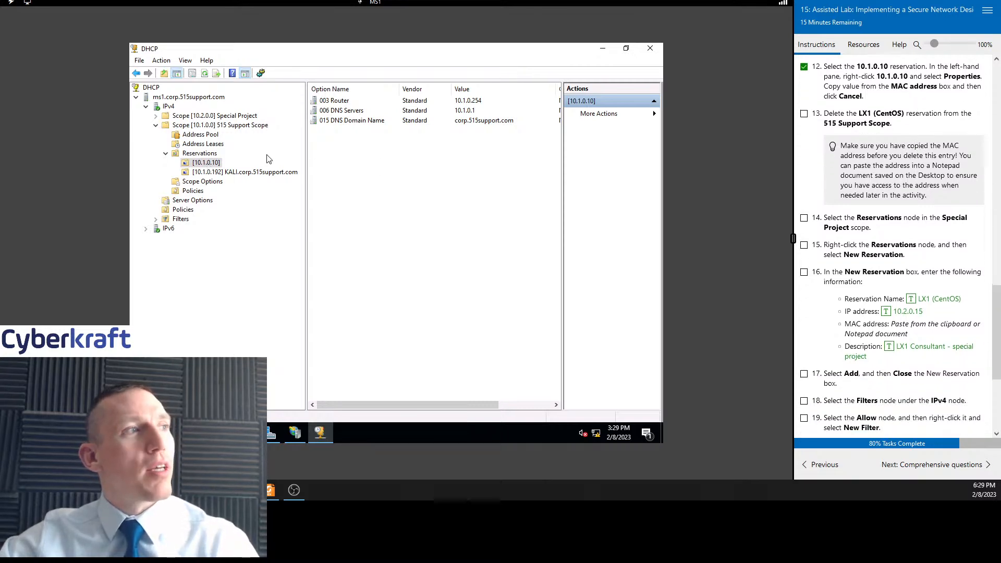
right_click(212, 164)
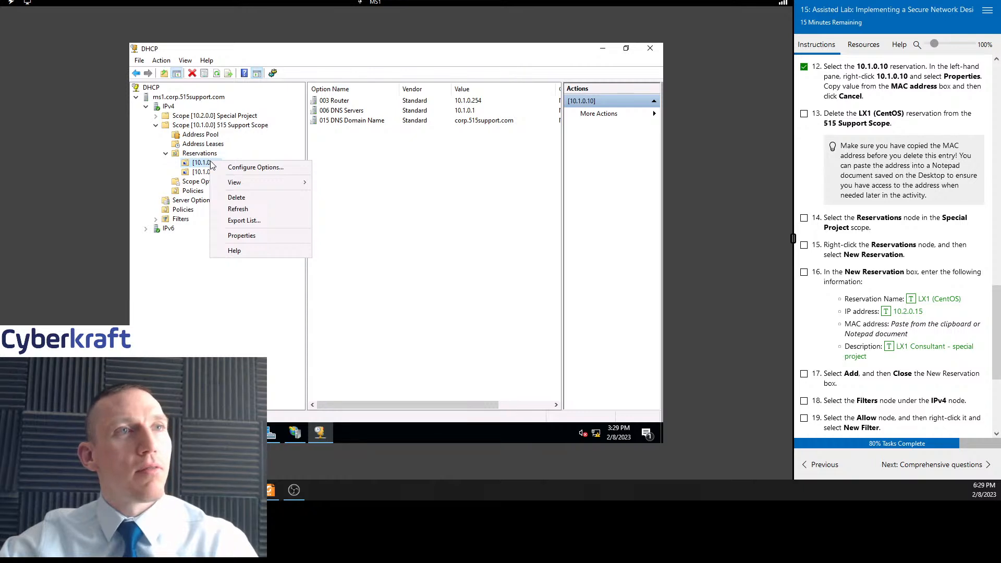
left_click(244, 236)
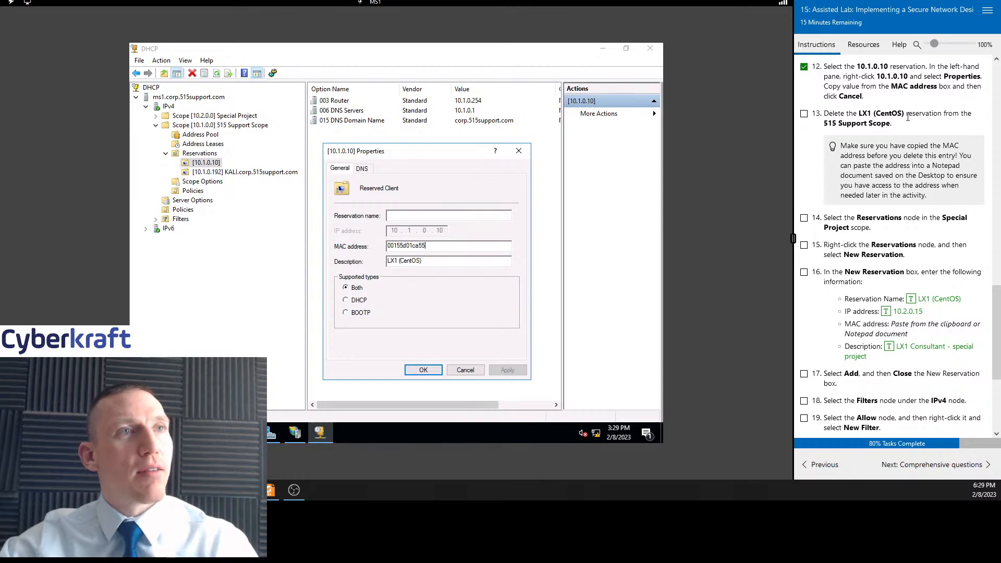
left_click(472, 370)
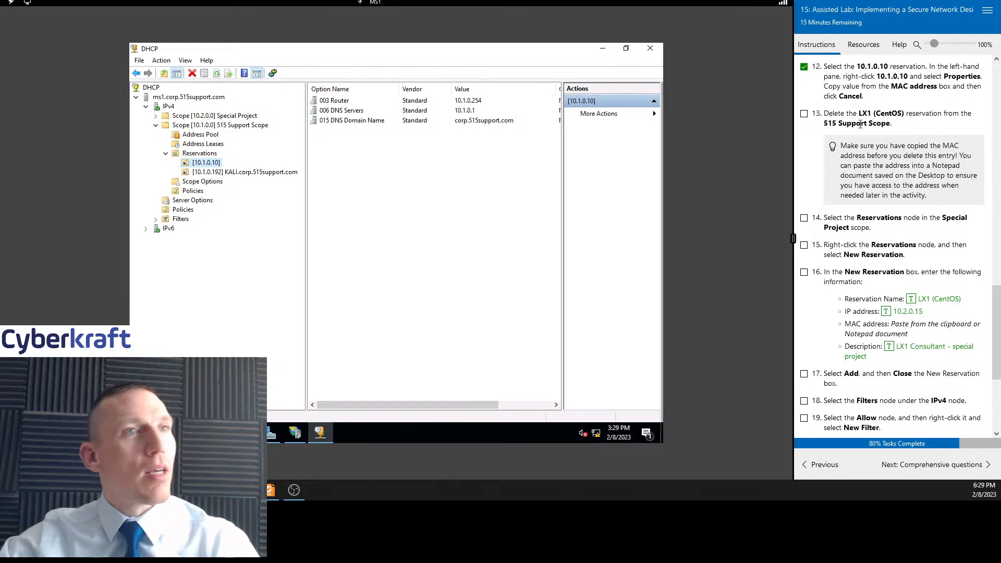
Delete the 10.1.0.10 reservation from the 515 Support Scope's reservations, marking task 13 complete
left_click(805, 114)
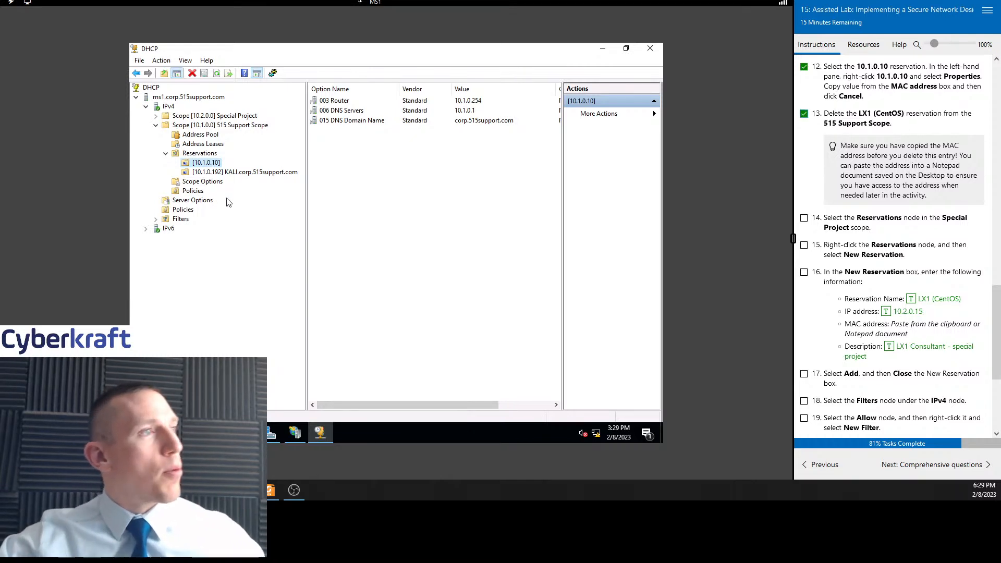
left_click(233, 130)
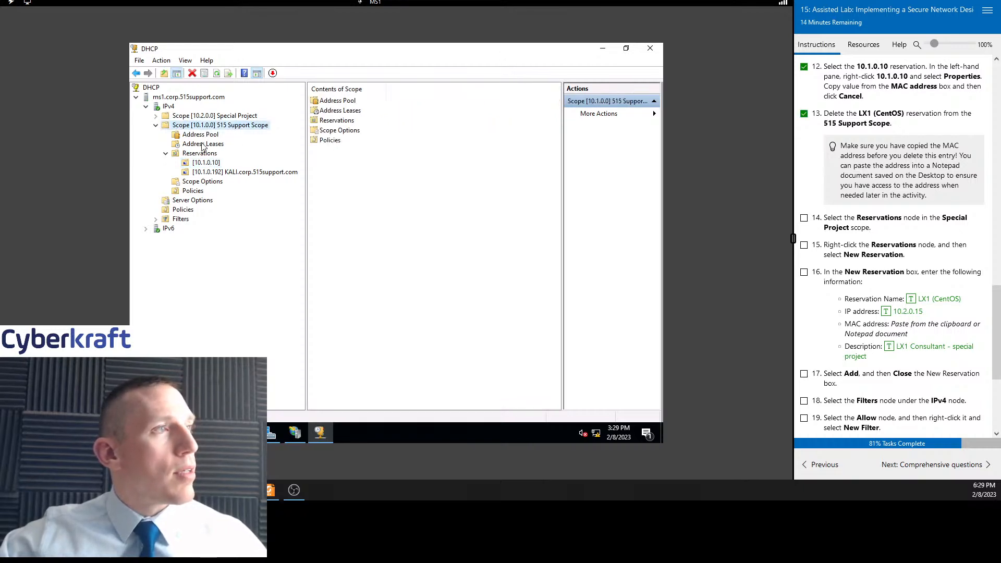
left_click(166, 153)
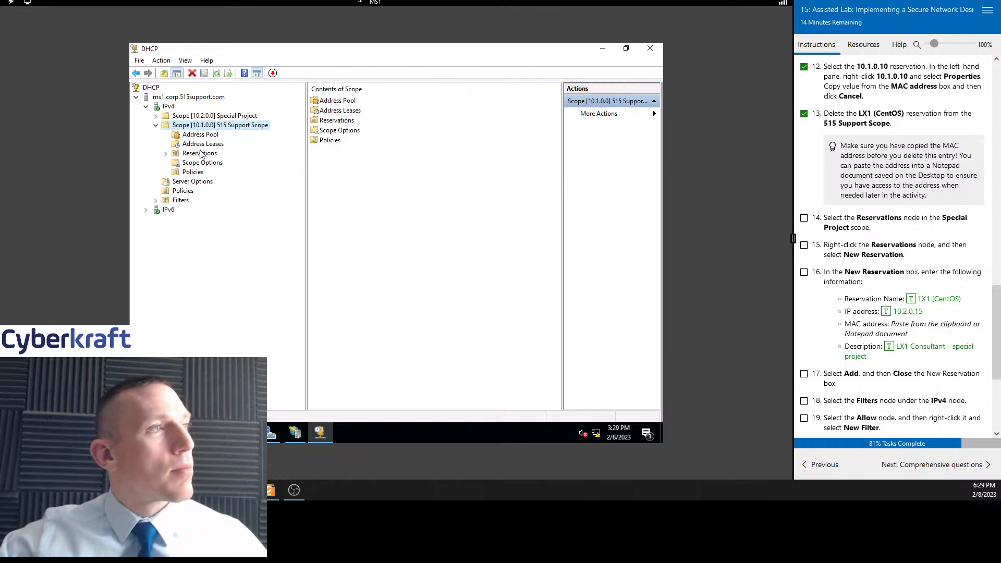
left_click(198, 154)
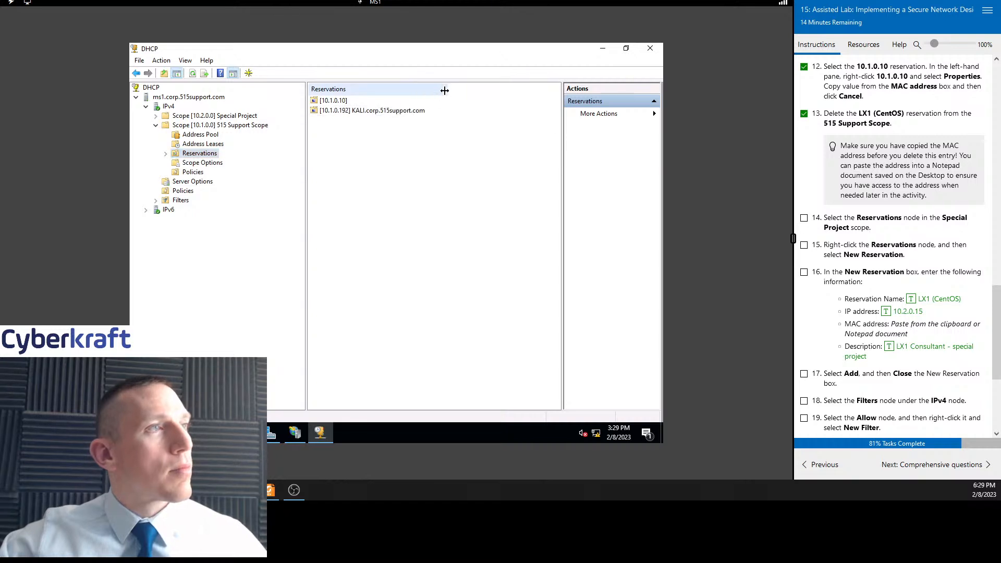
left_click(357, 106)
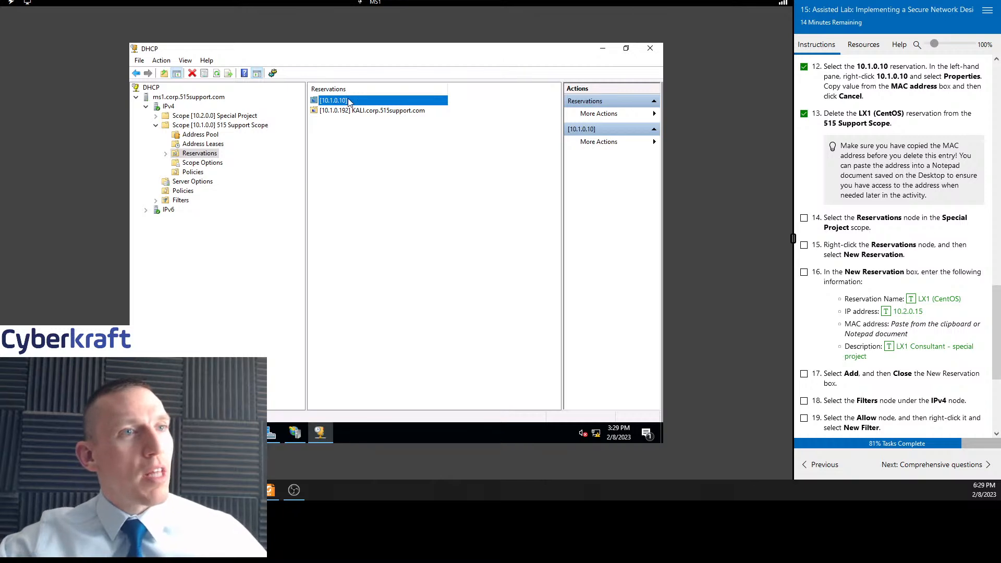
double_click(349, 102)
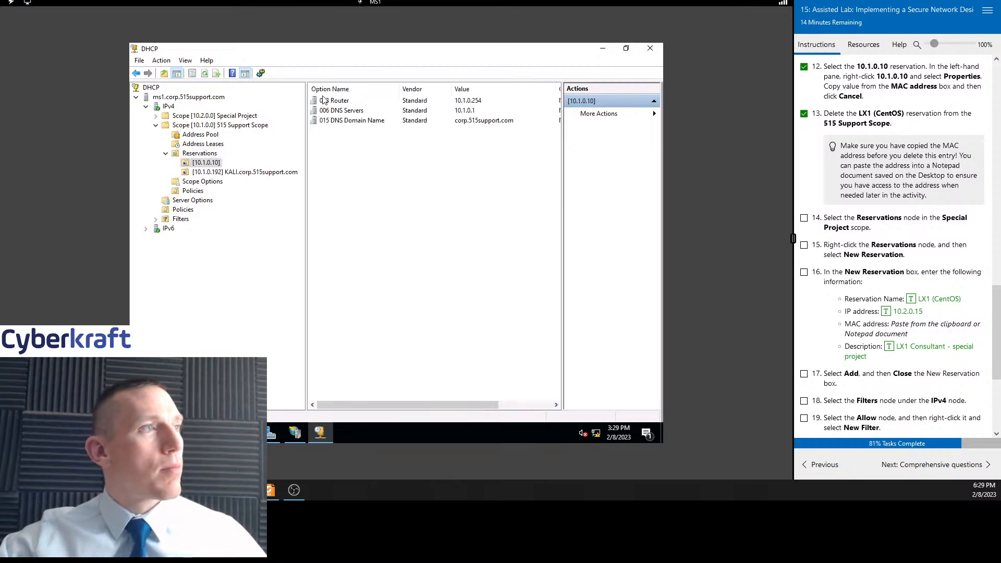
left_click(200, 154)
left_click(206, 163)
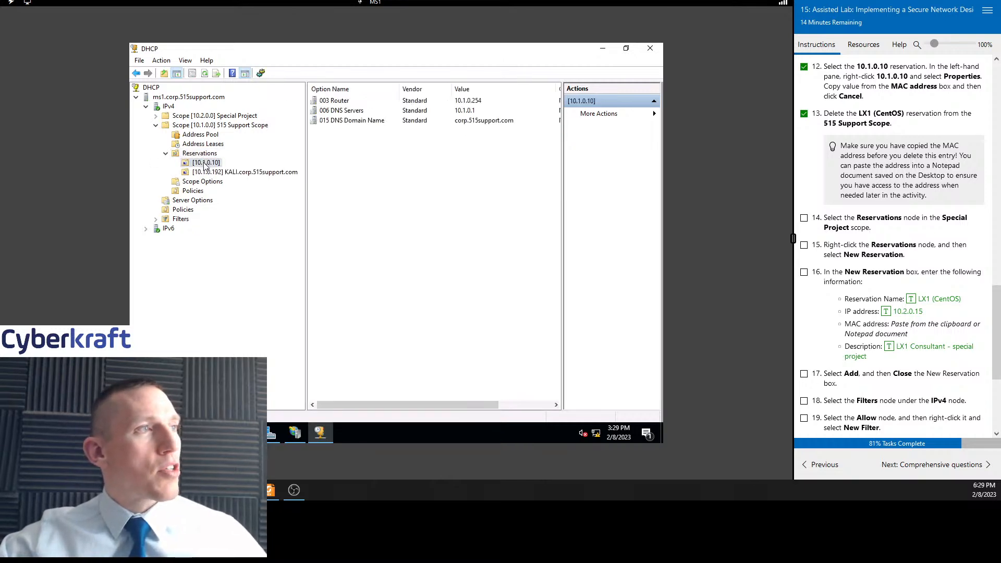
right_click(205, 166)
left_click(237, 202)
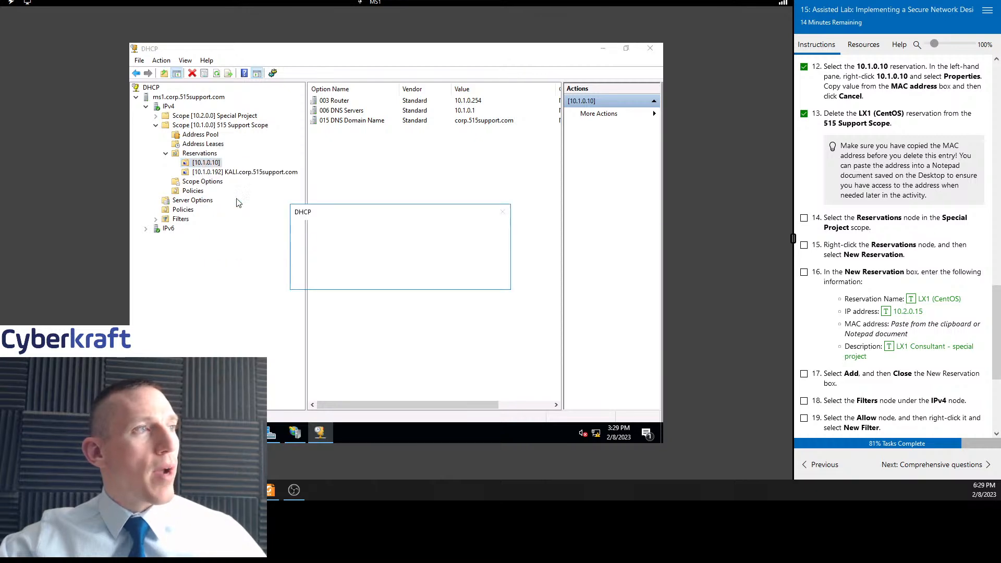
left_click(431, 278)
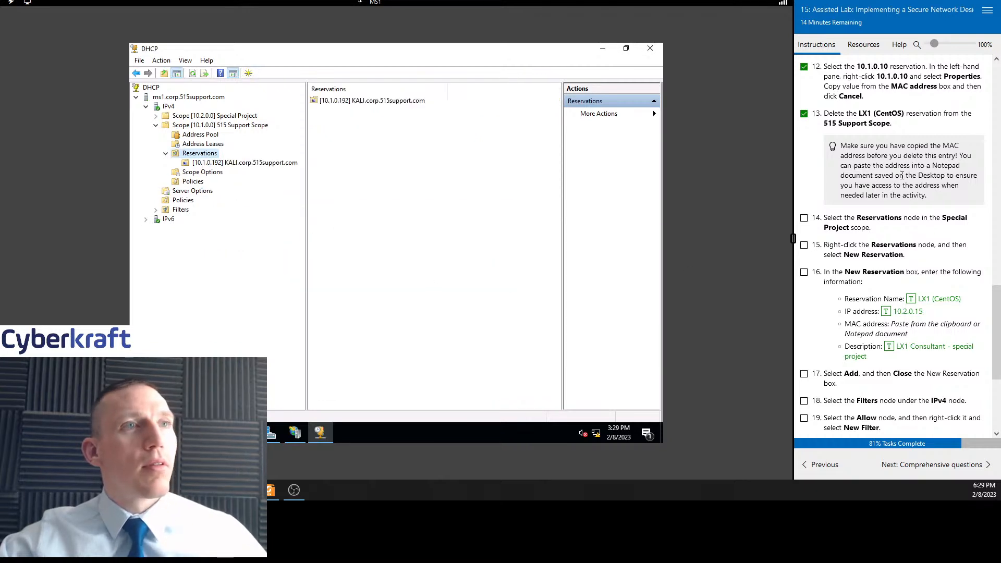
Select the Reservations node of the Special Project scope and mark task 14 complete
scroll(905, 171, "down", 1)
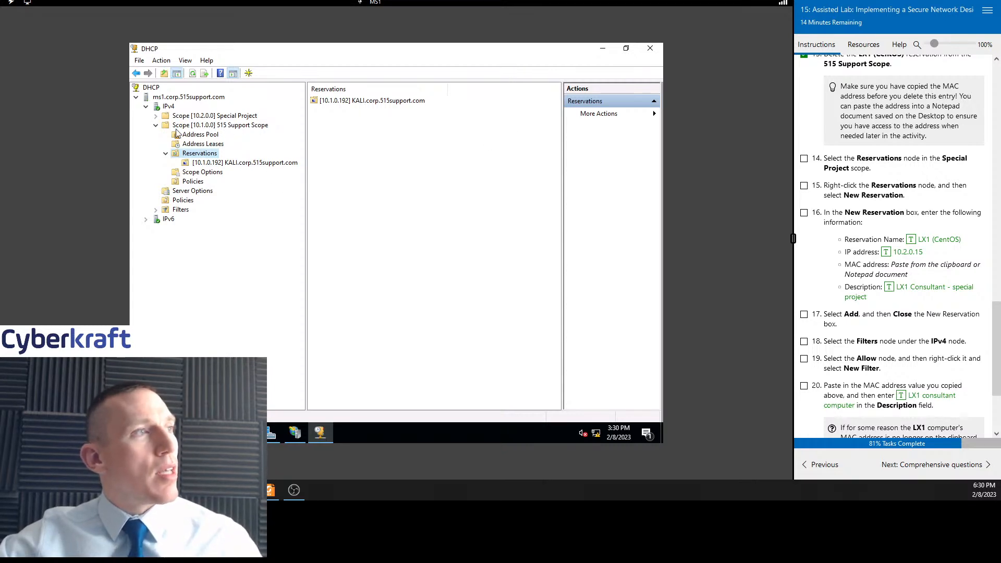
left_click(202, 117)
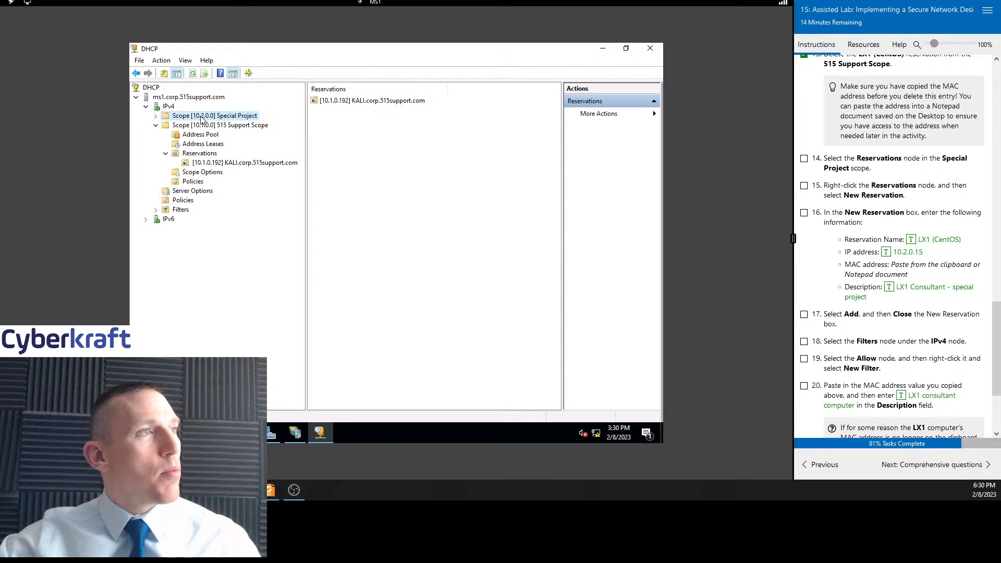
left_click(155, 116)
left_click(200, 145)
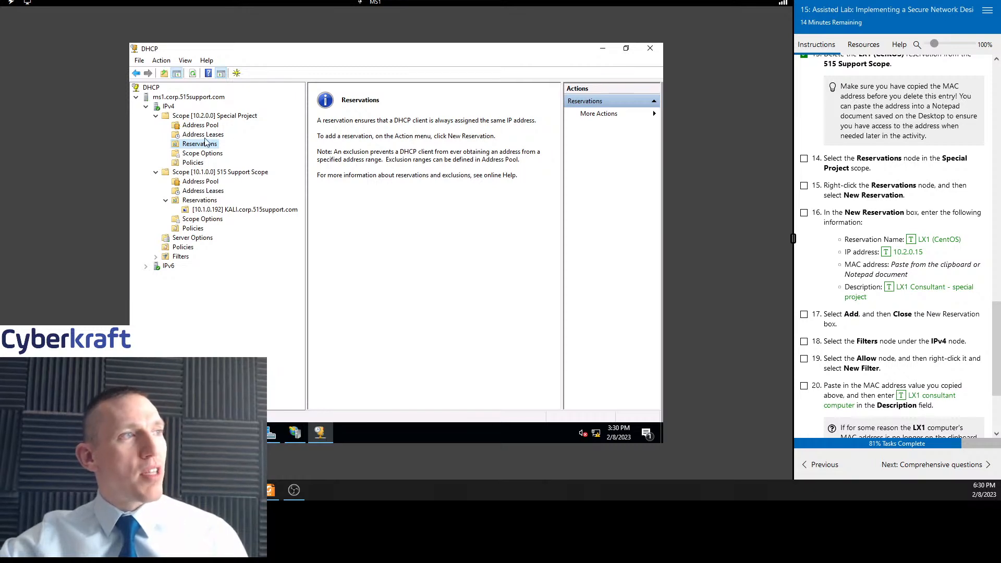
left_click(804, 159)
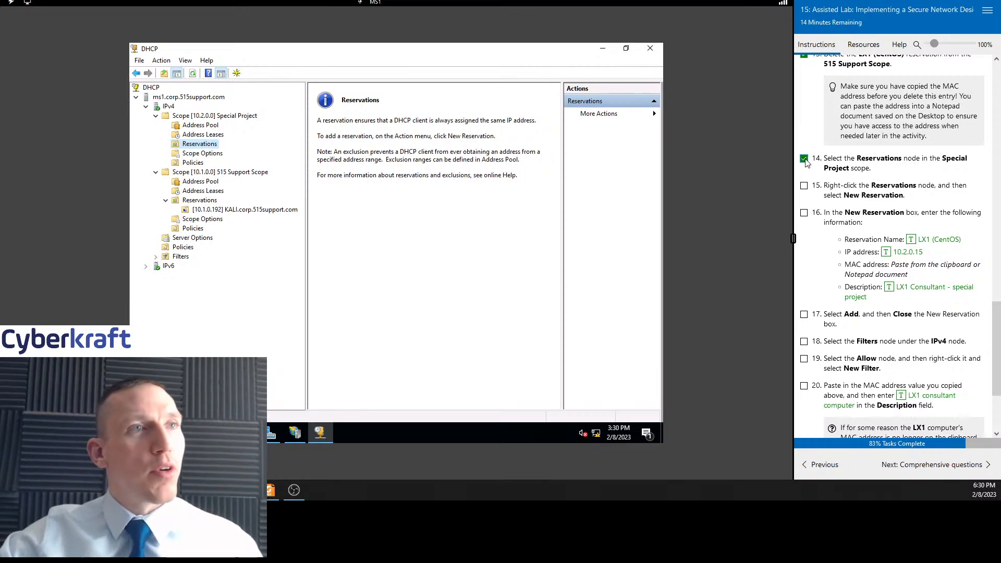
scroll(867, 203, "down", 1)
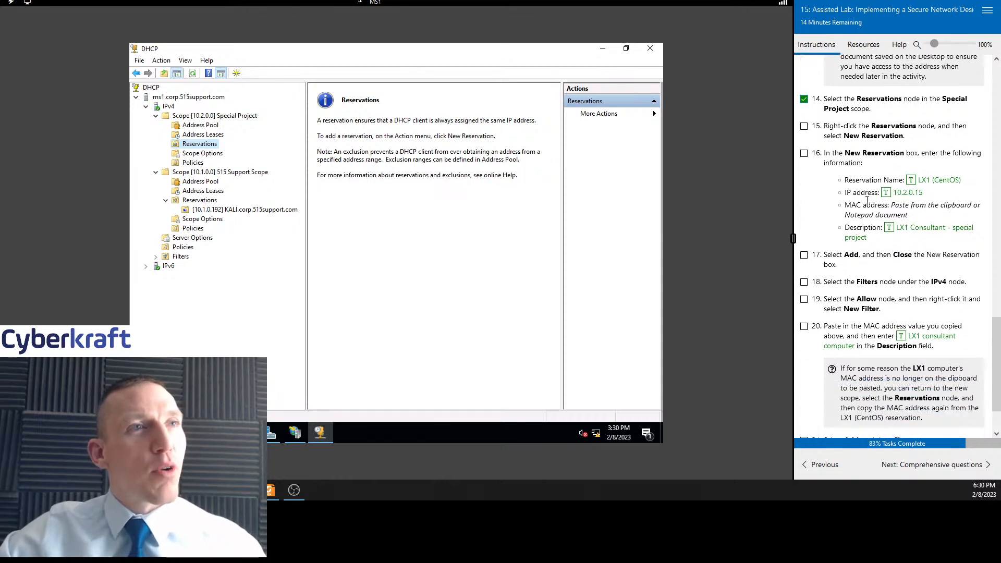
Start a new reservation in Special Project, paste the copied MAC address, name it LX1 (CentOS) with IP 10.2.0.15
right_click(205, 145)
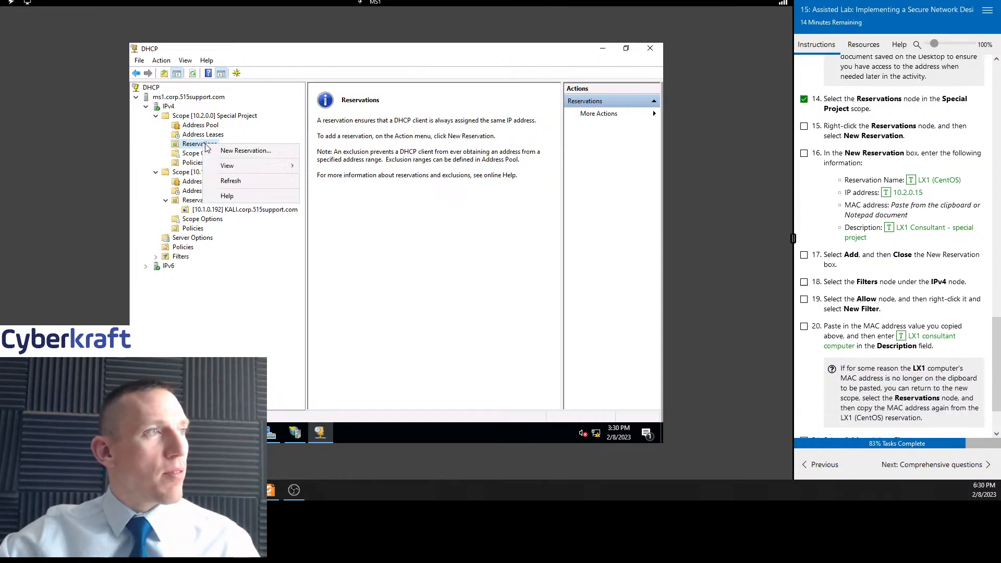
left_click(242, 152)
left_click_drag(227, 90, 354, 116)
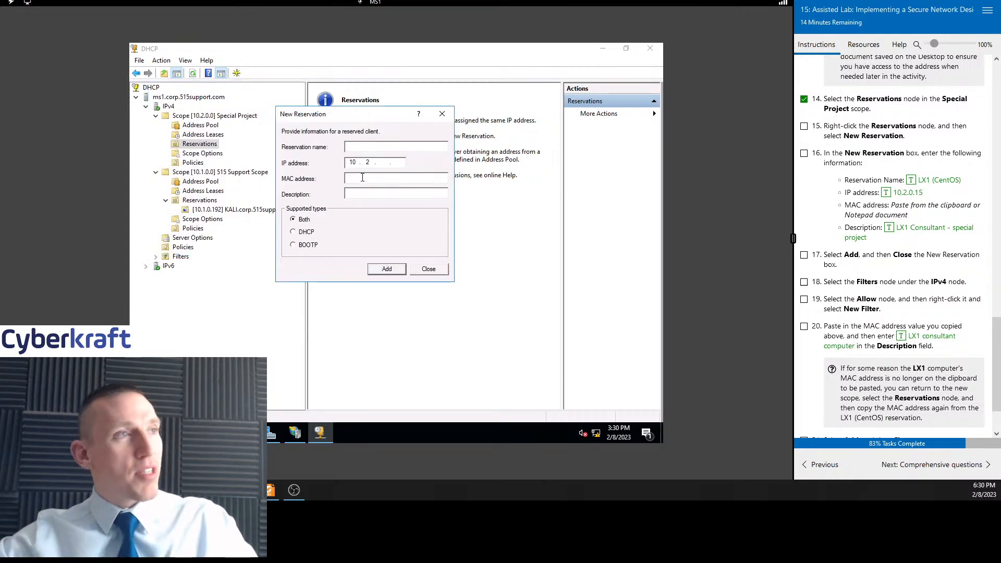
left_click(362, 178)
type("00155d01ca55")
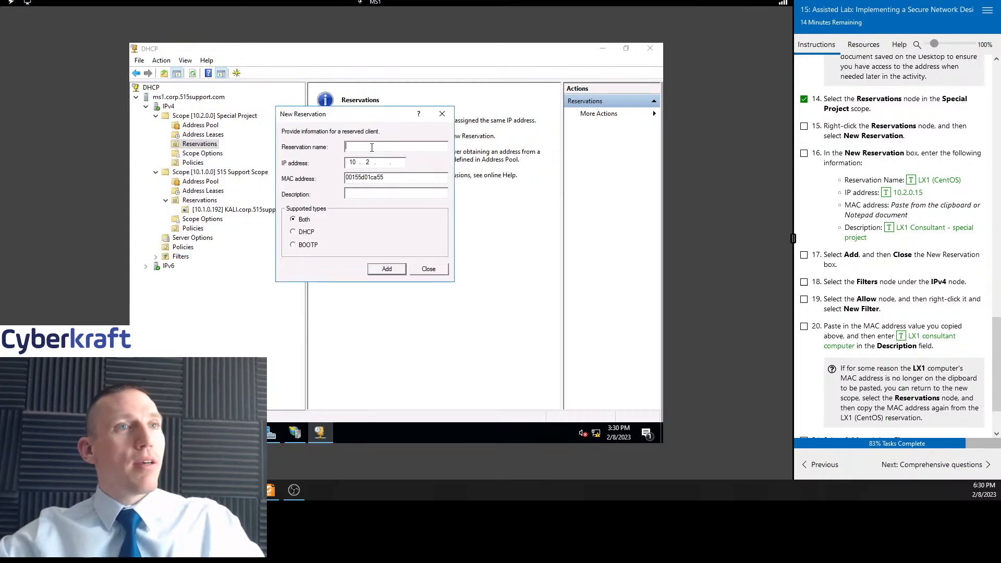
left_click(910, 180)
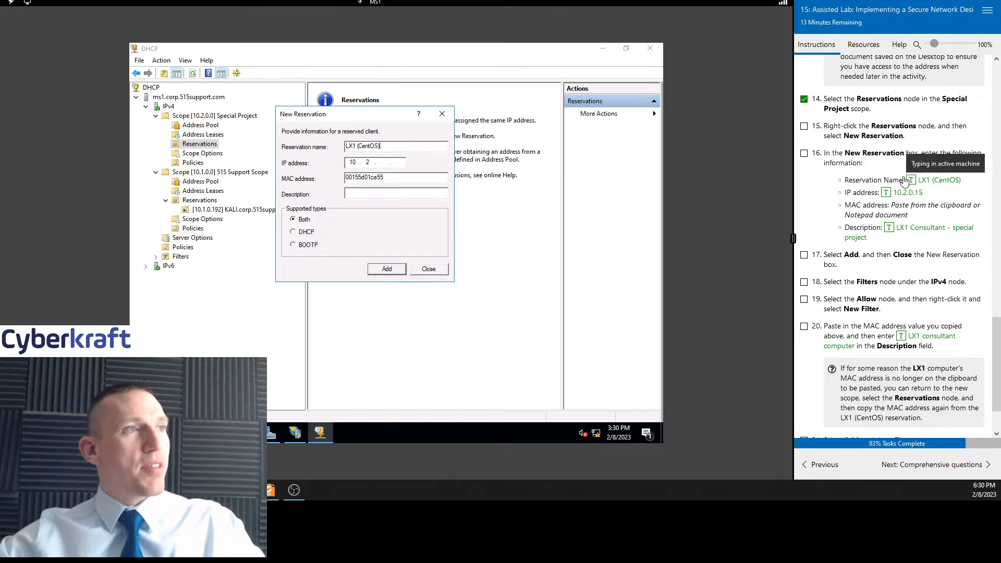
left_click(353, 164)
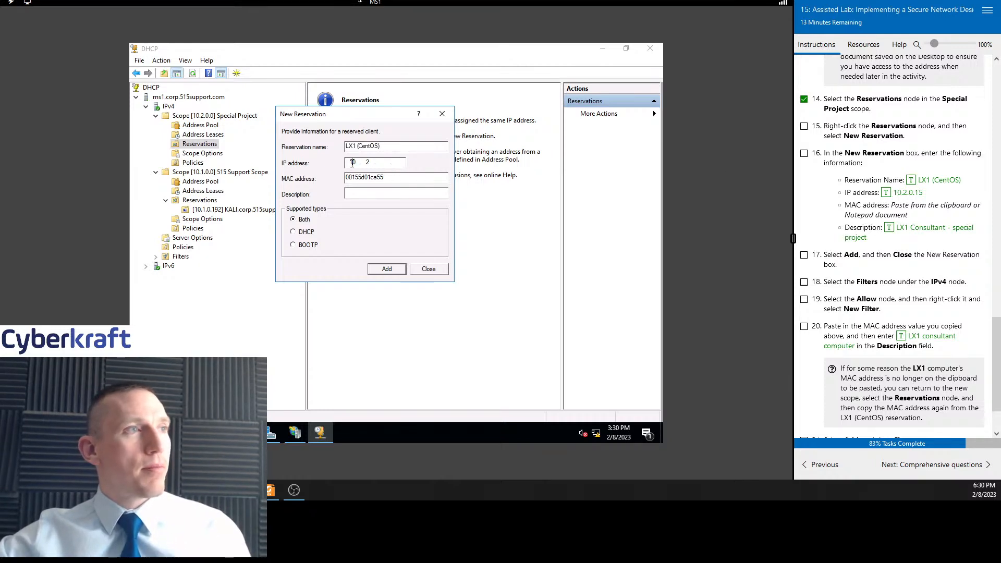
left_click(910, 194)
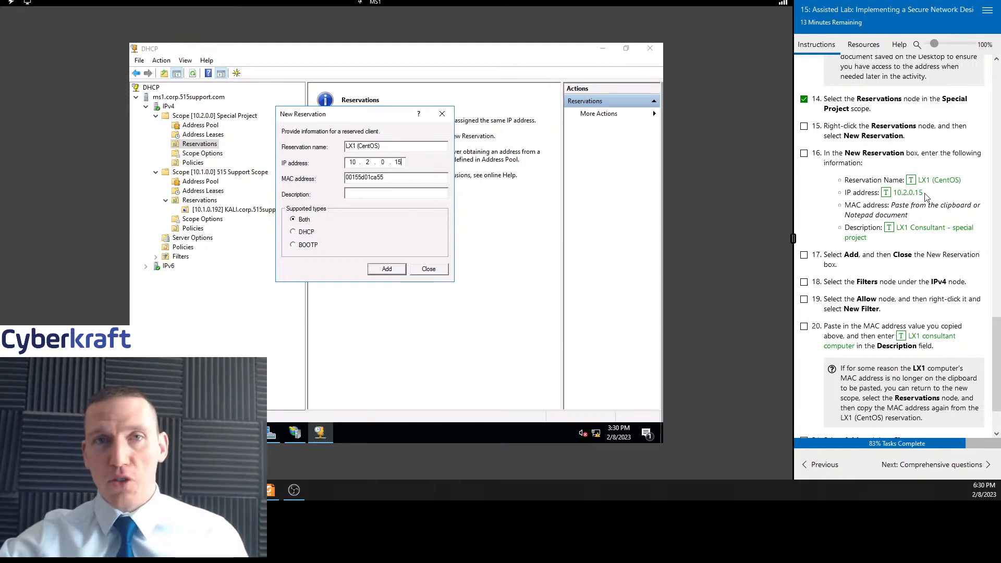
Enter the description LX1 Consultant - special project, add the reservation and close the dialog
left_click(361, 191)
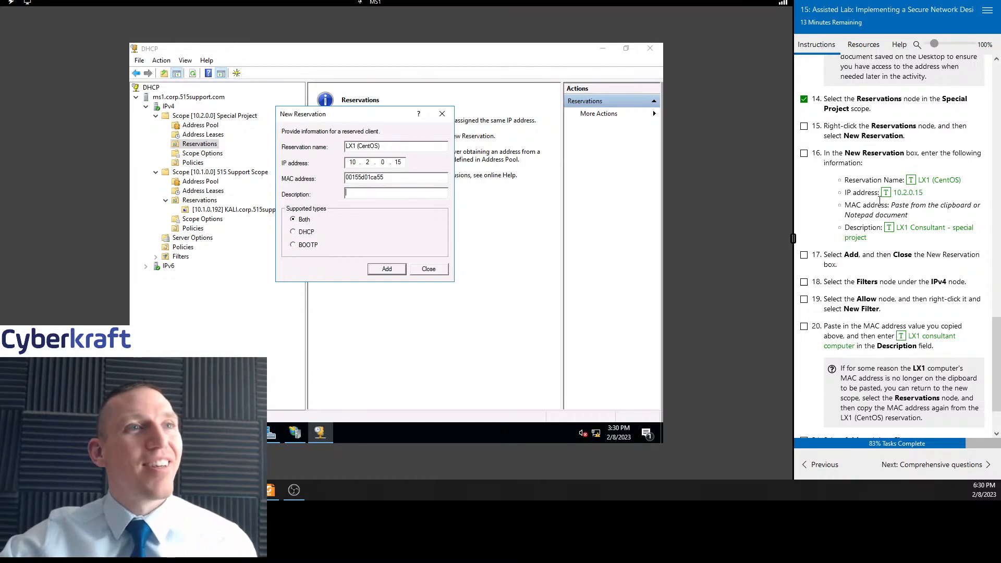
scroll(855, 177, "down", 1)
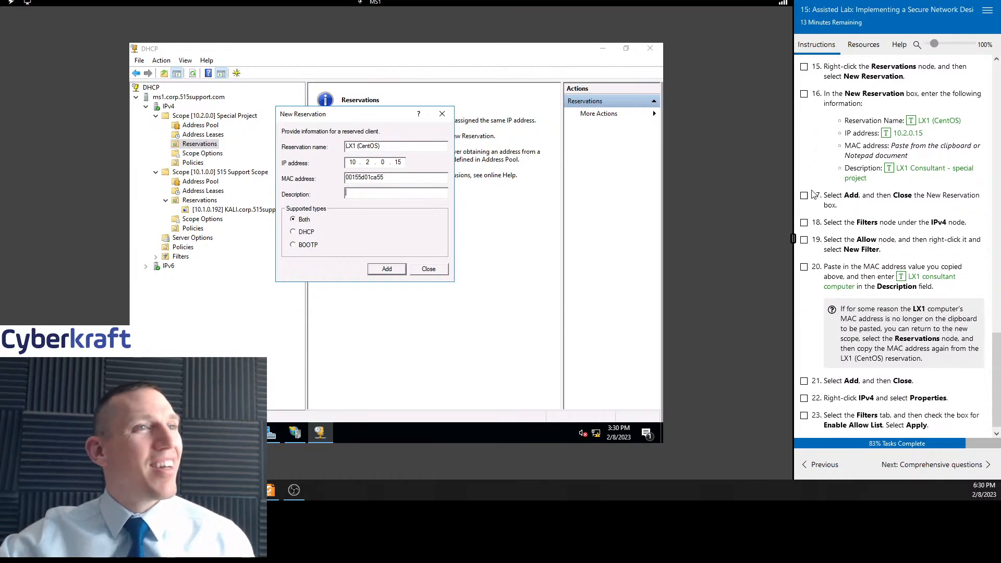
left_click(916, 168)
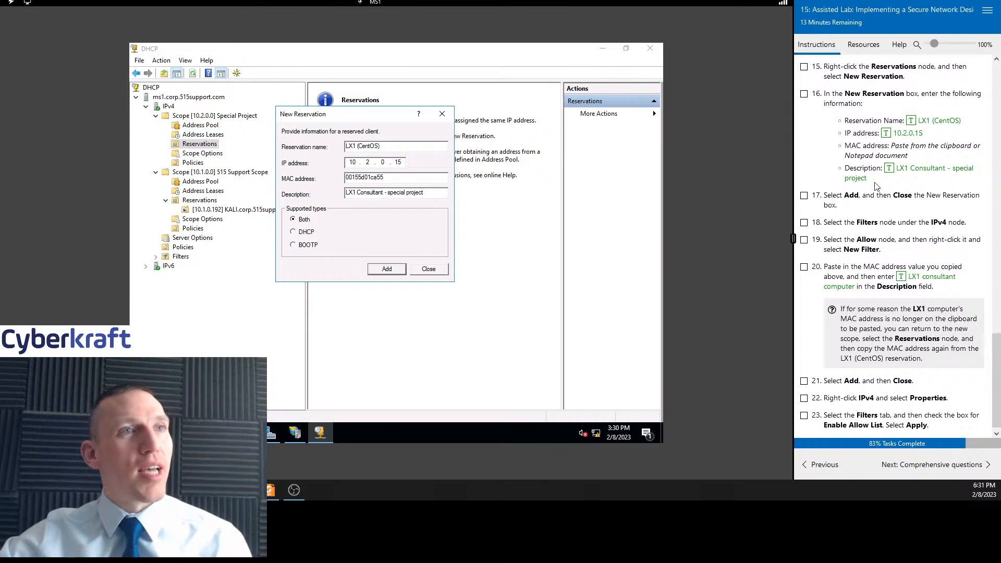
left_click(804, 94)
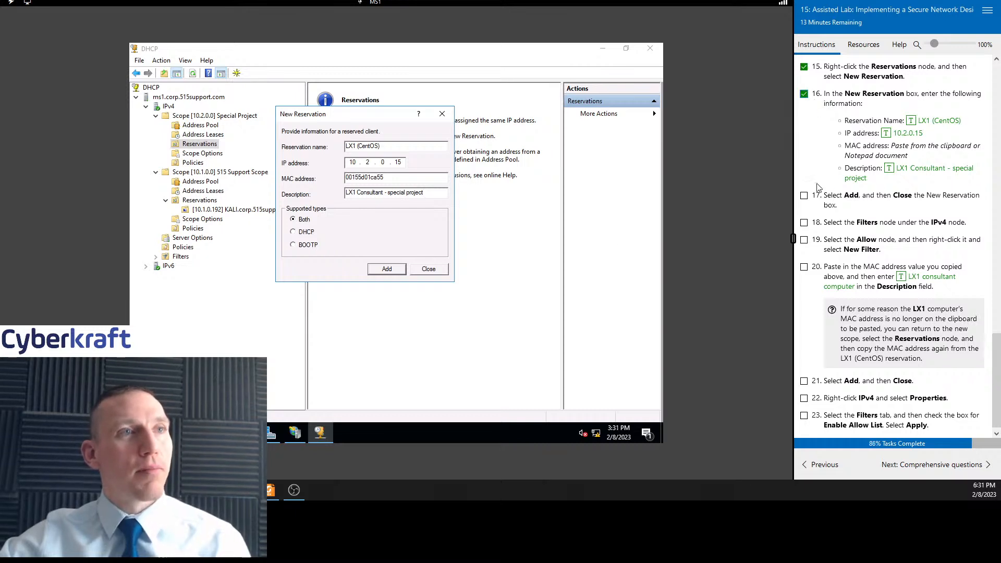
left_click(397, 271)
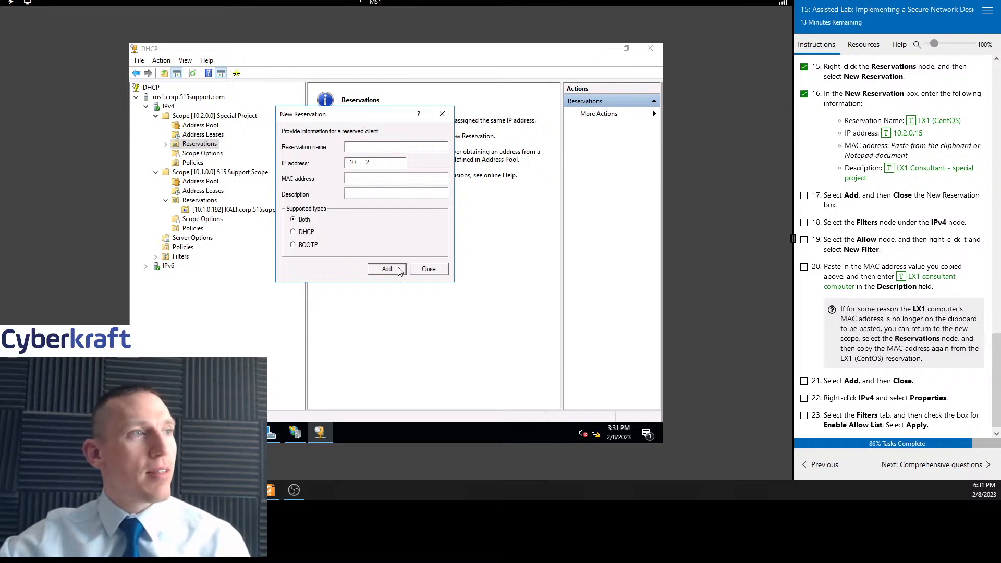
left_click(429, 271)
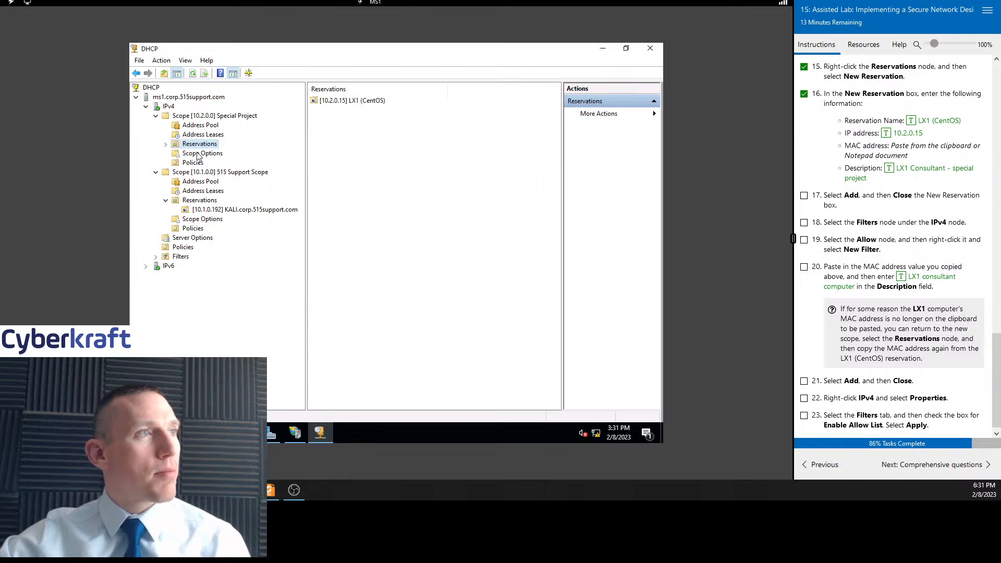
Select the new LX1 (CentOS) reservation, then open the Filters node under IPv4, marking tasks 17 and 18 complete
left_click(378, 105)
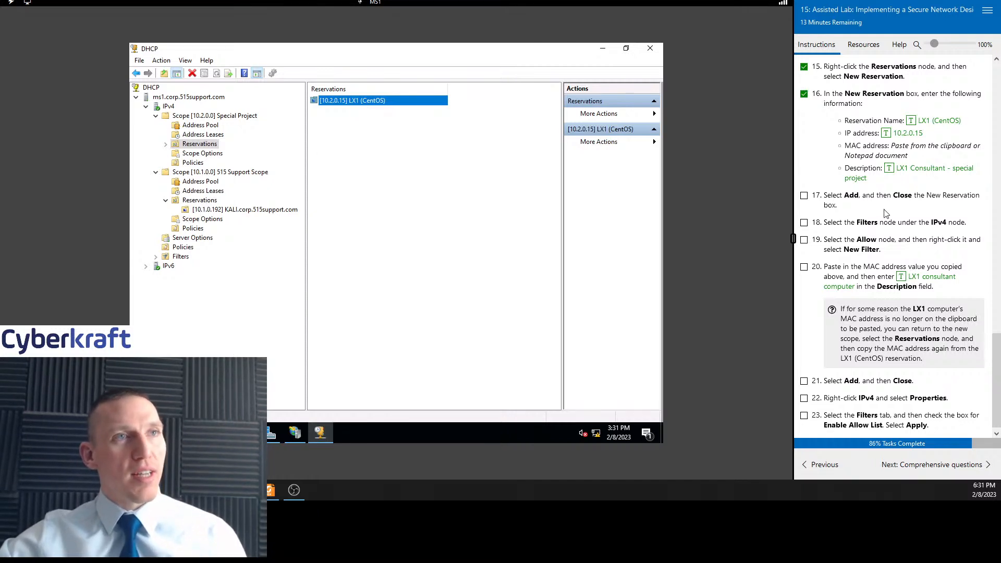
scroll(887, 225, "up", 2)
scroll(886, 224, "down", 2)
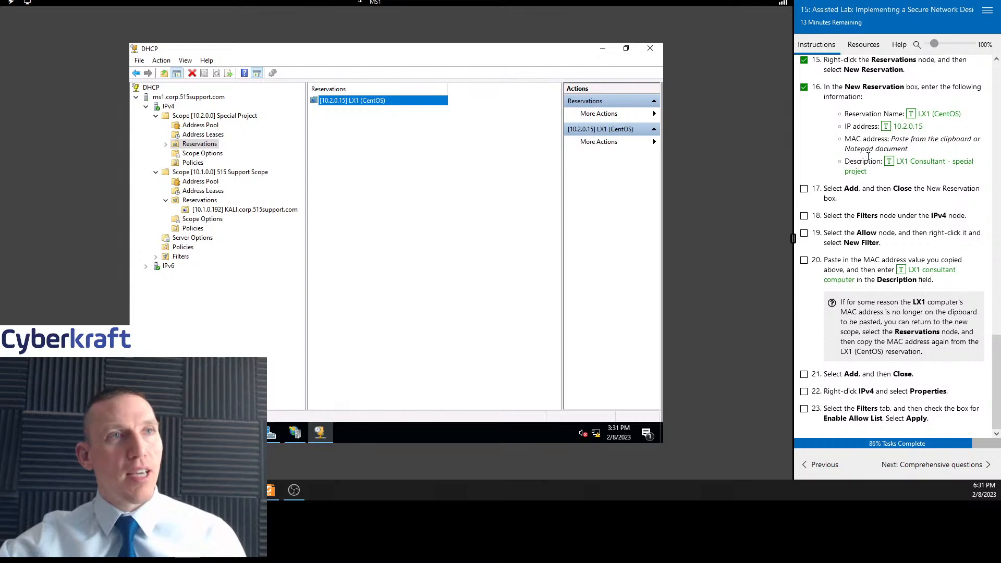
left_click(805, 189)
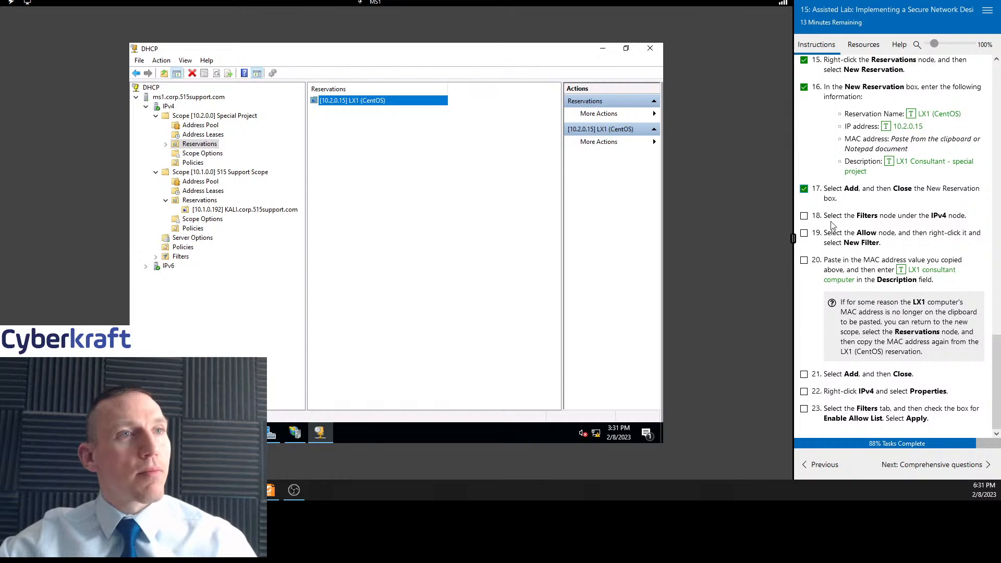
left_click(169, 107)
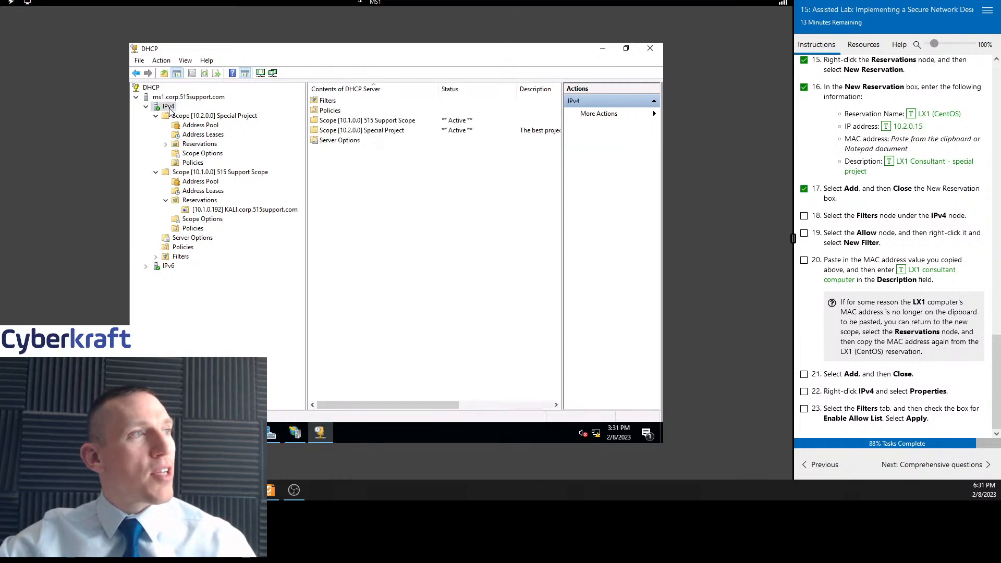
double_click(331, 101)
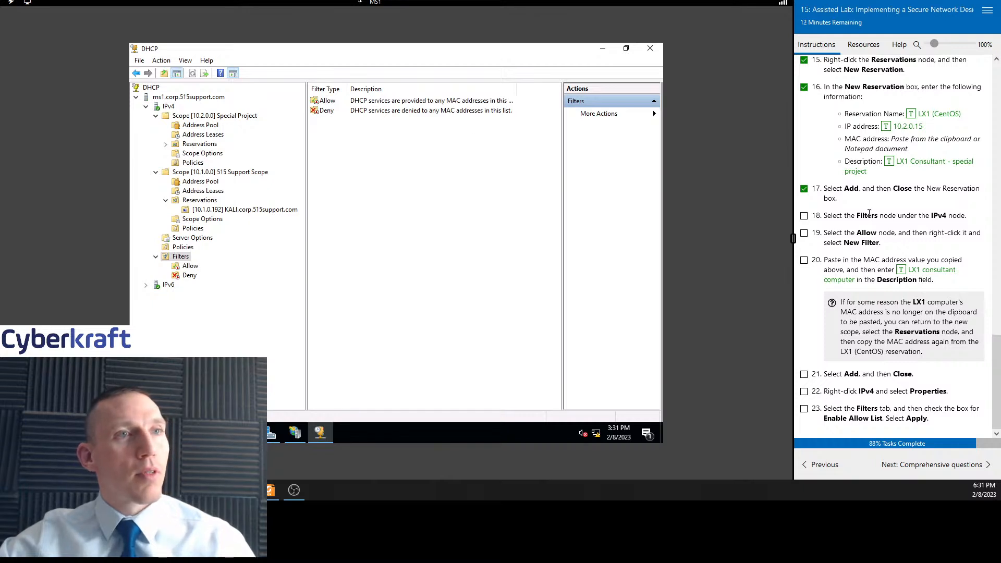
left_click(804, 216)
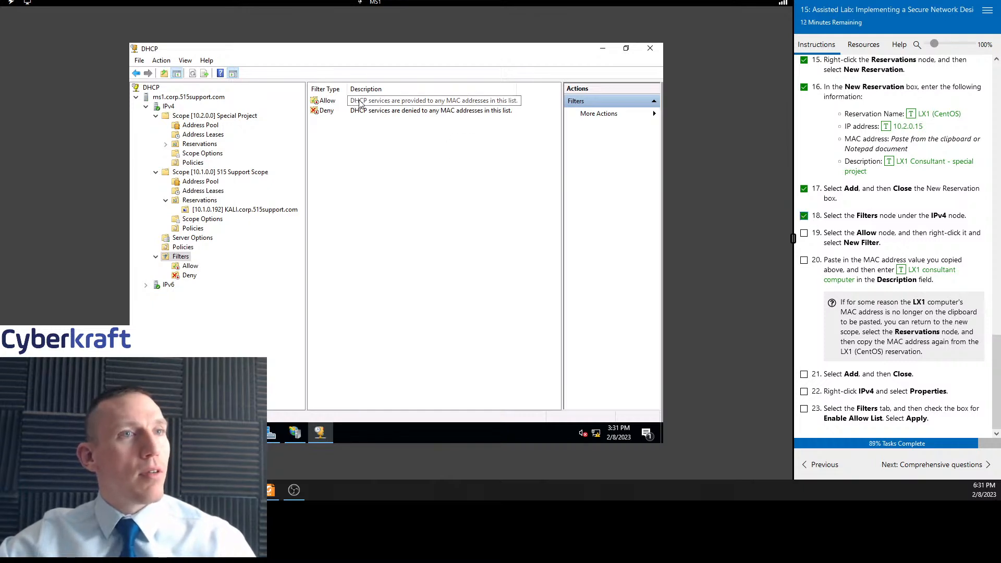
Try to create a new filter from the Allow filter's shortcut menu, then open the Allow filter node
left_click(385, 104)
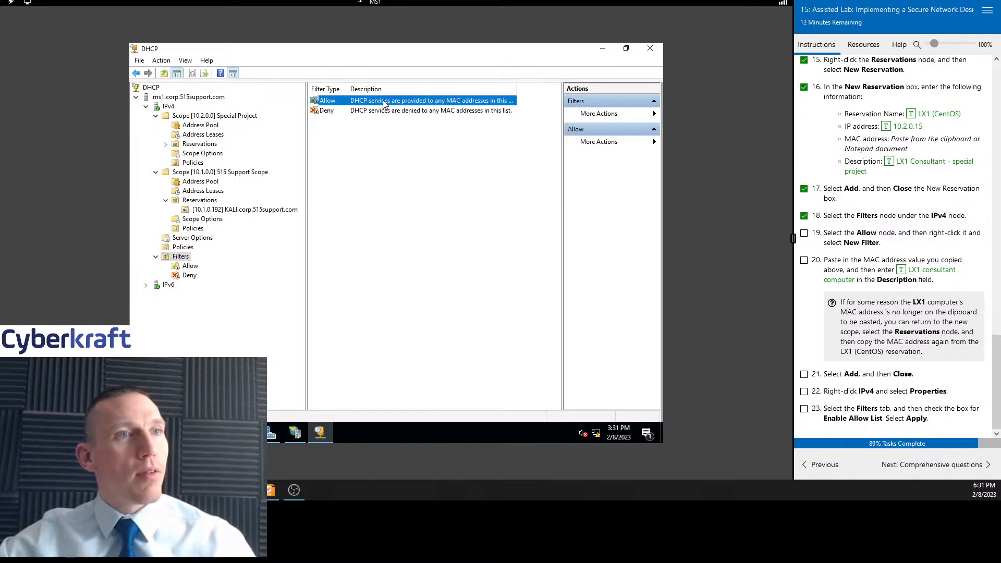
right_click(330, 103)
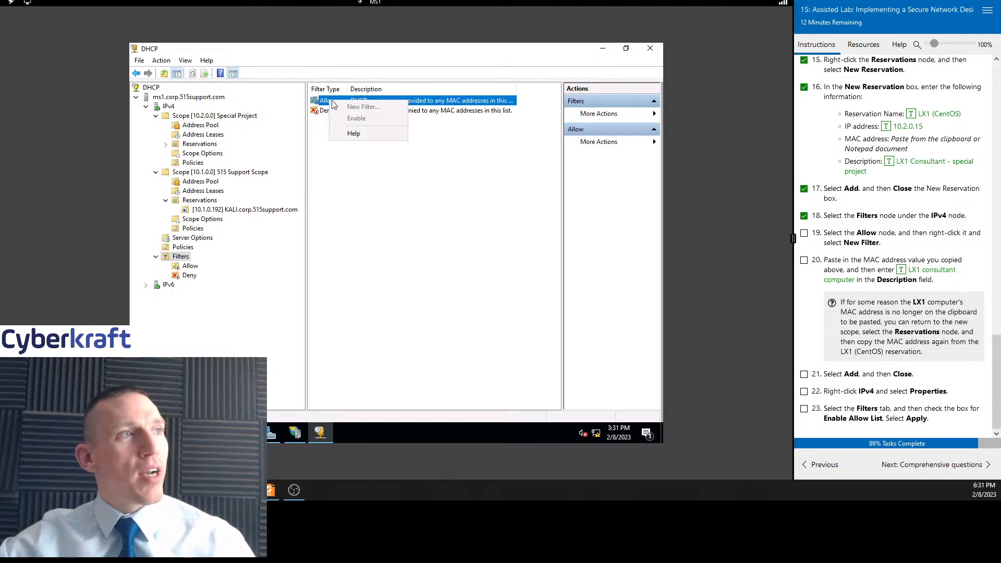
left_click(455, 102)
double_click(454, 103)
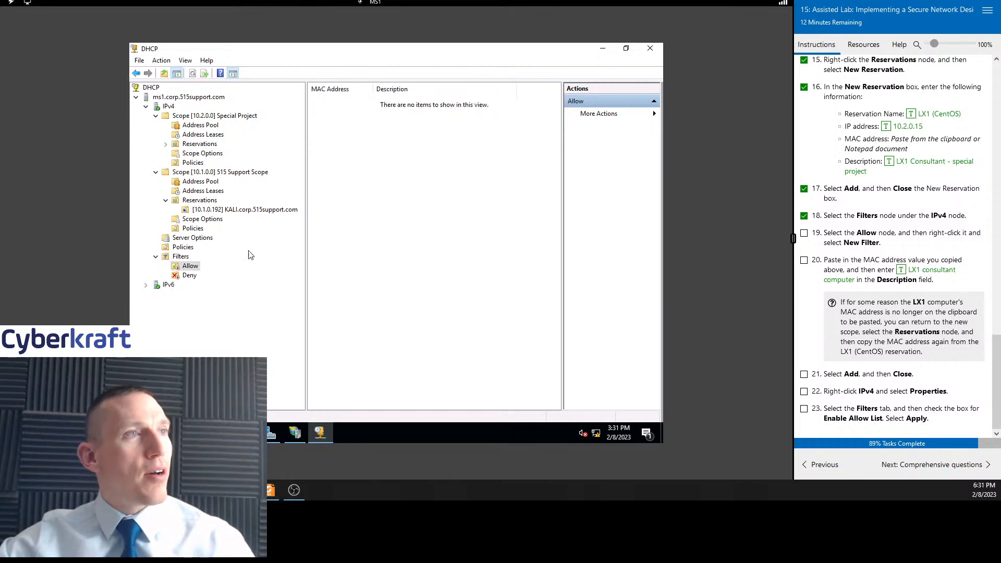
Start a new Allow filter, paste the copied MAC address into it, and mark task 19 complete
left_click(607, 115)
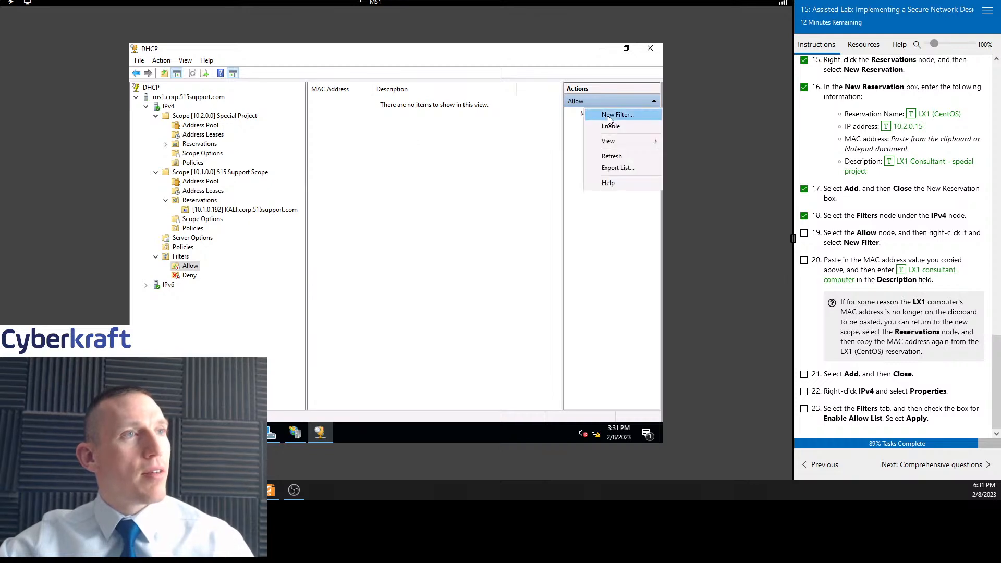
left_click(618, 116)
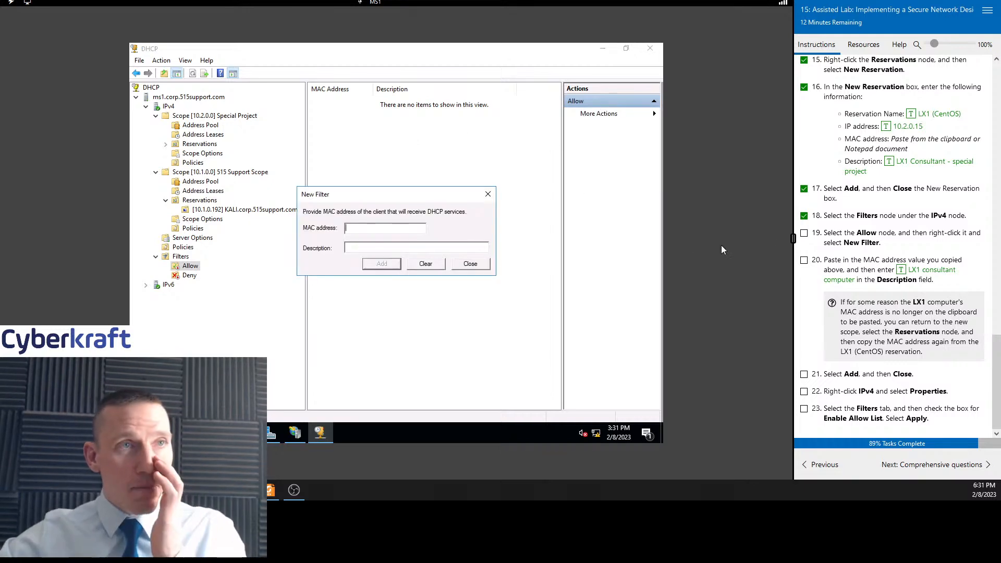
left_click(804, 234)
left_click(366, 230)
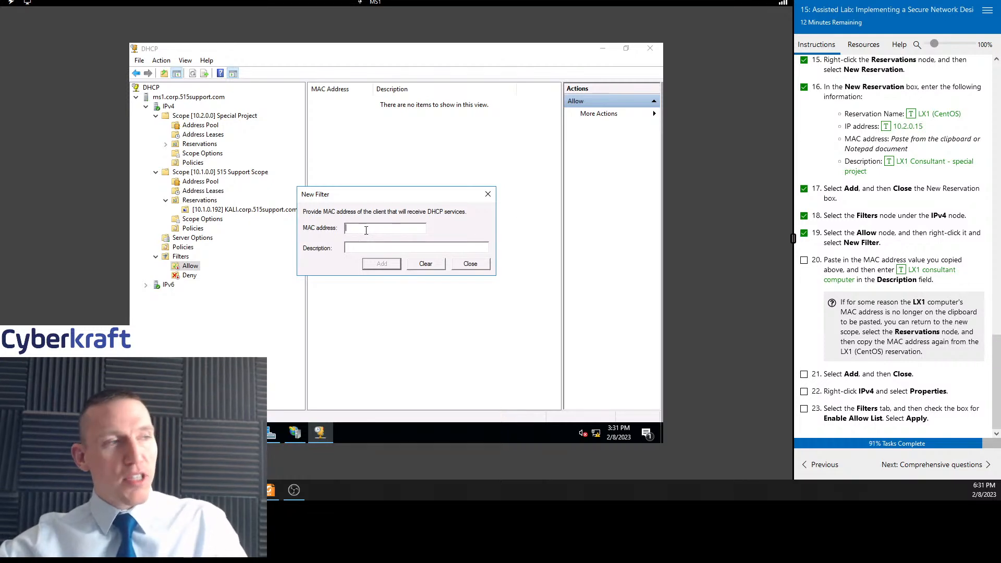
type("00155d01ca55")
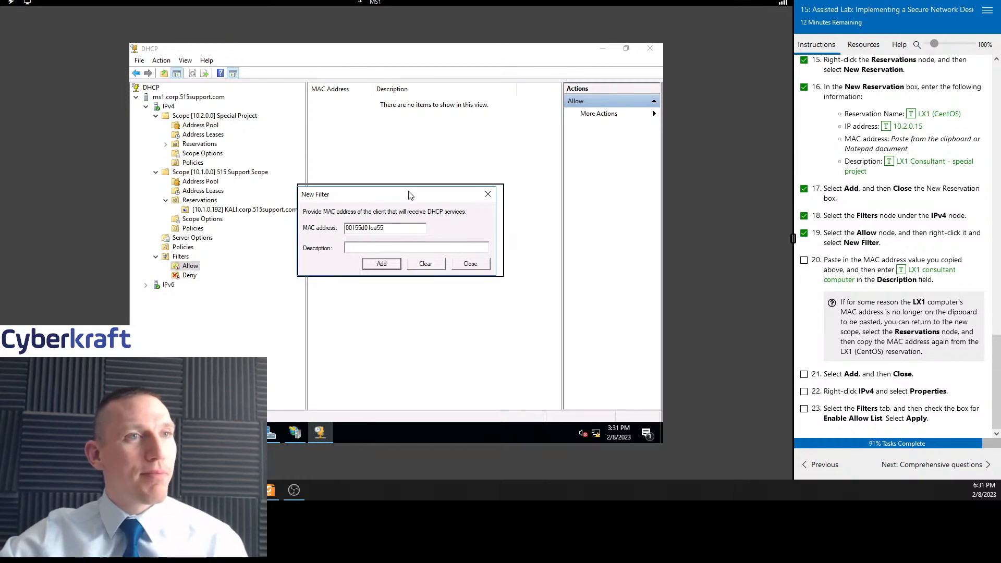
left_click_drag(410, 195, 456, 173)
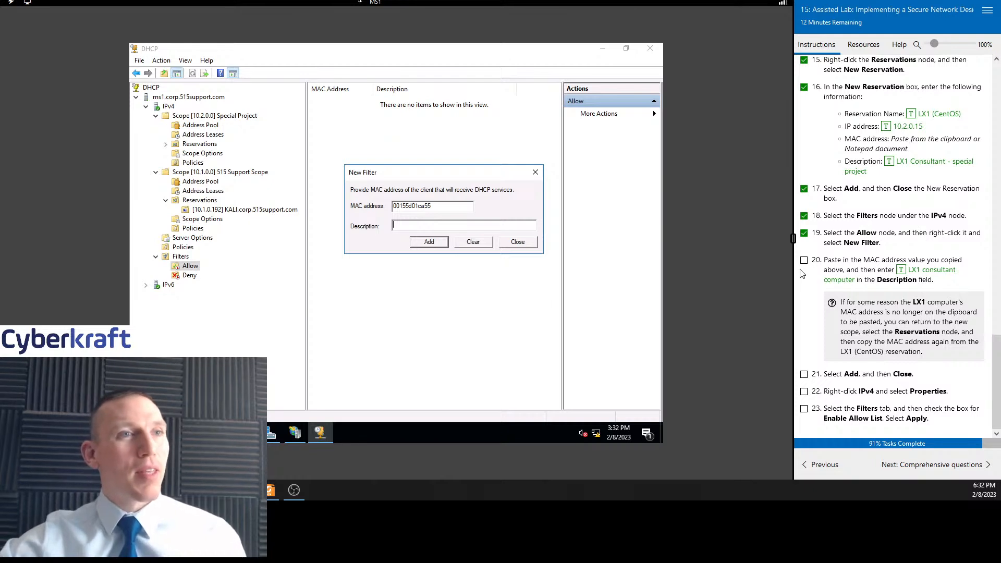
Enter the description LX1 consultant computer, add the filter and close the dialog, marking tasks 20 and 21 complete
left_click(920, 273)
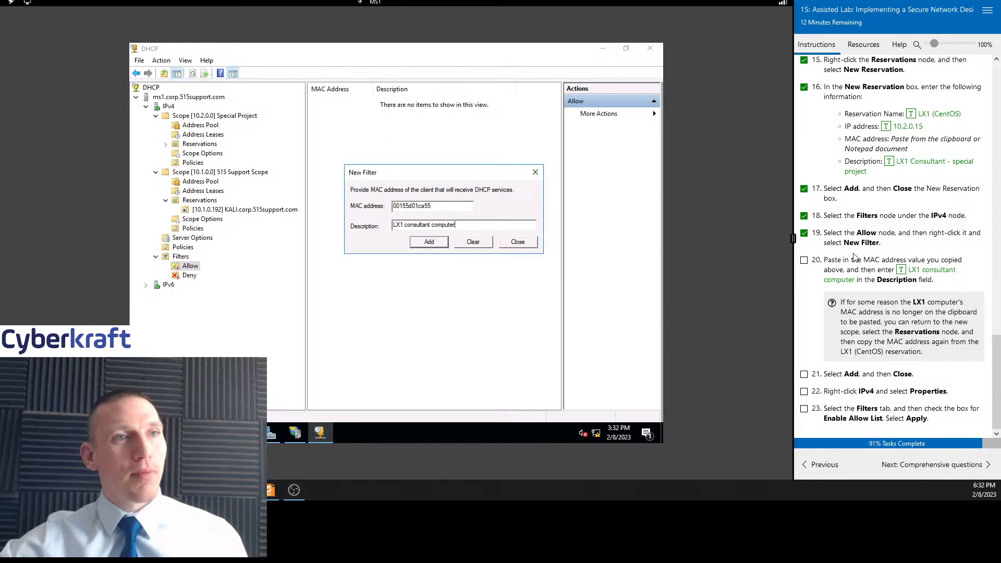
left_click(804, 259)
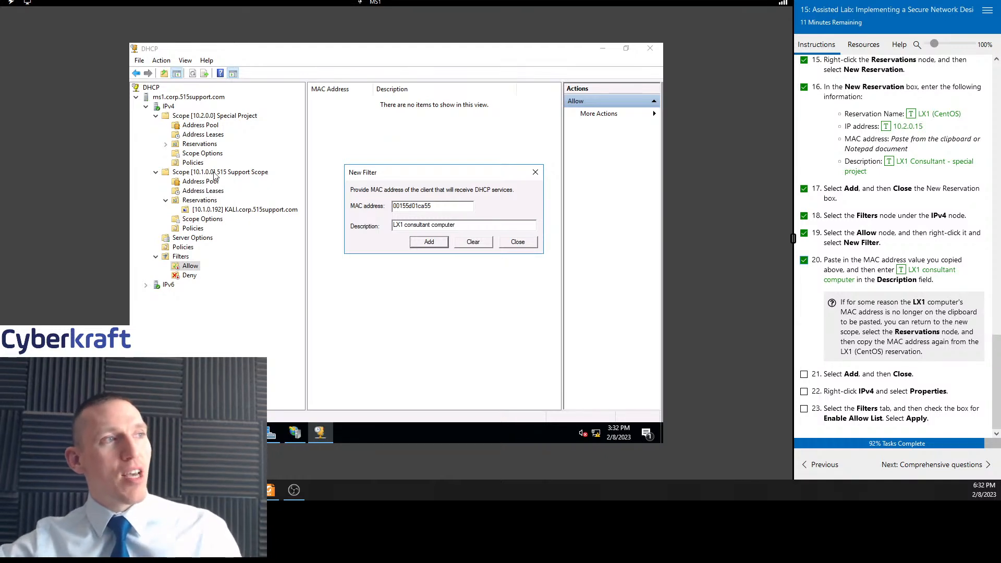
left_click(439, 243)
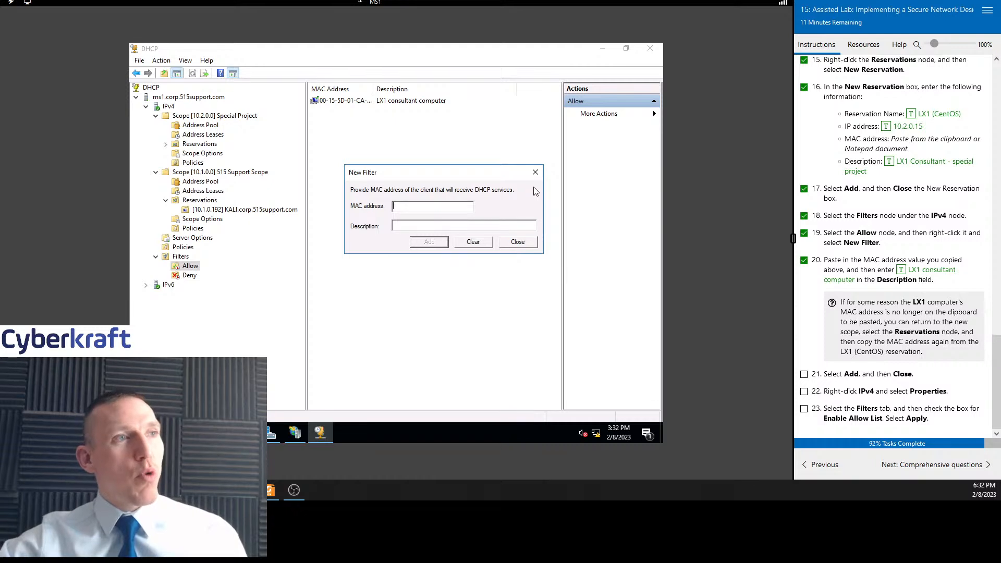
left_click(536, 173)
left_click_drag(374, 89, 400, 89)
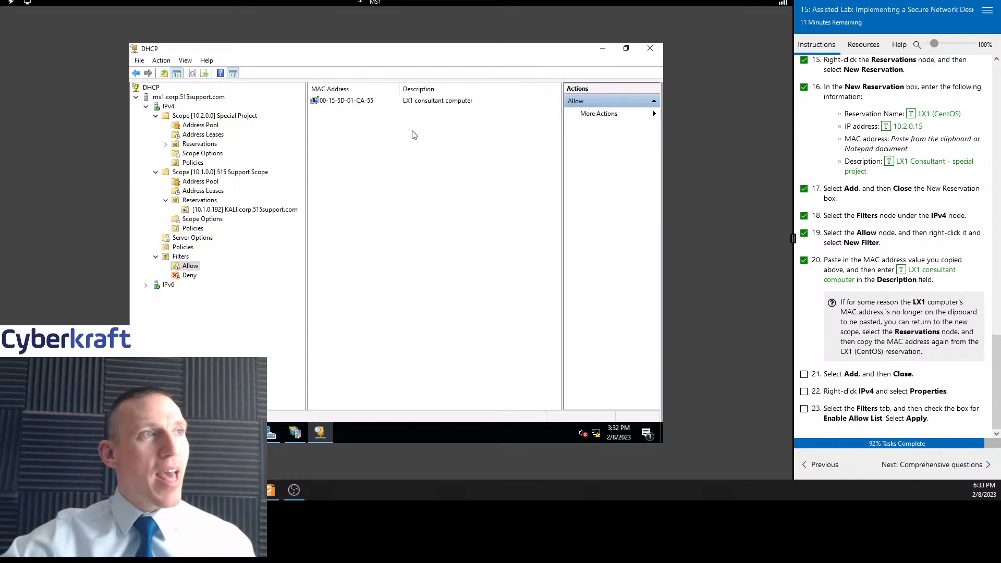
left_click(804, 375)
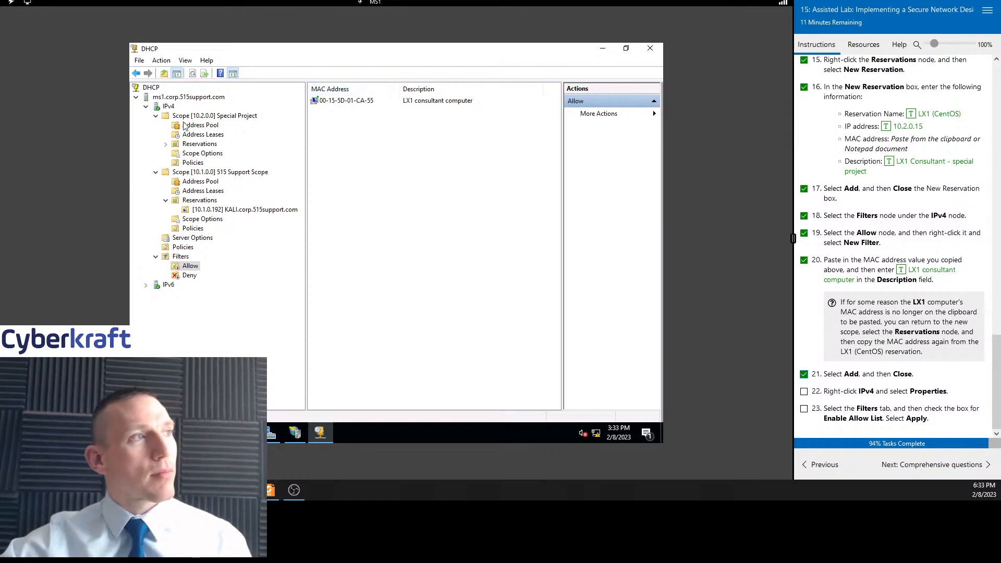
Enable the Allow list in the IPv4 properties' filter settings, apply it, and move on to the comprehensive questions
right_click(168, 107)
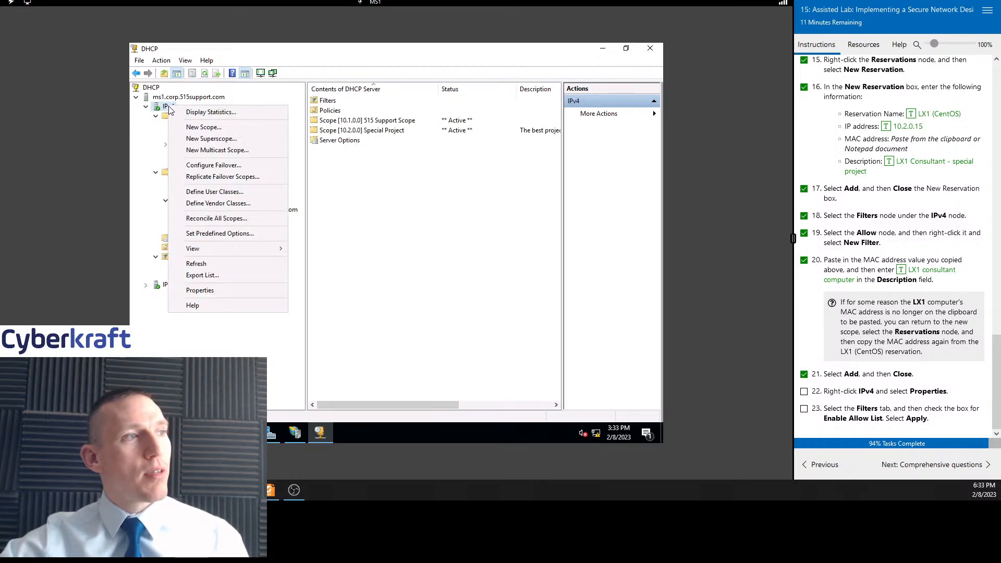
left_click(216, 290)
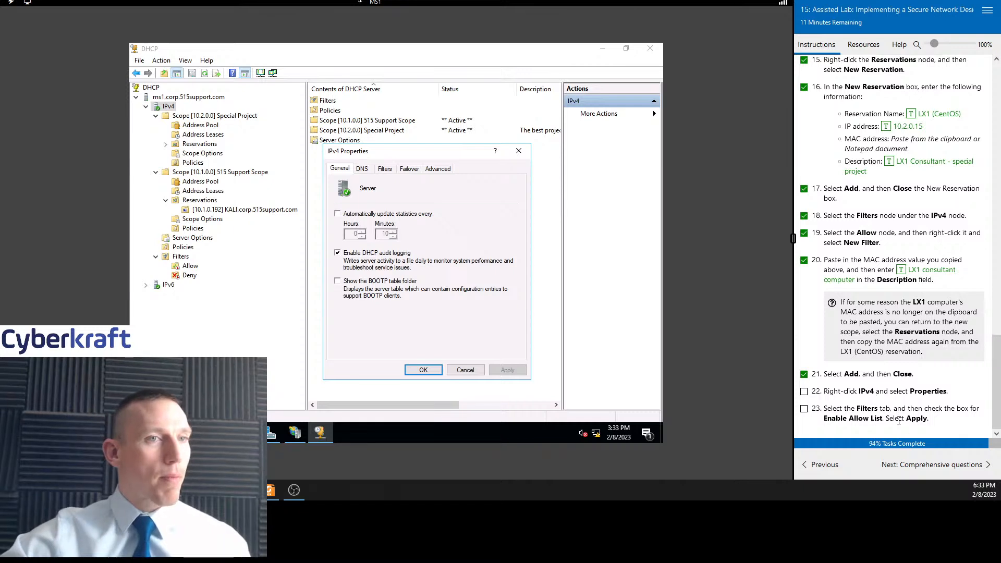
left_click(386, 170)
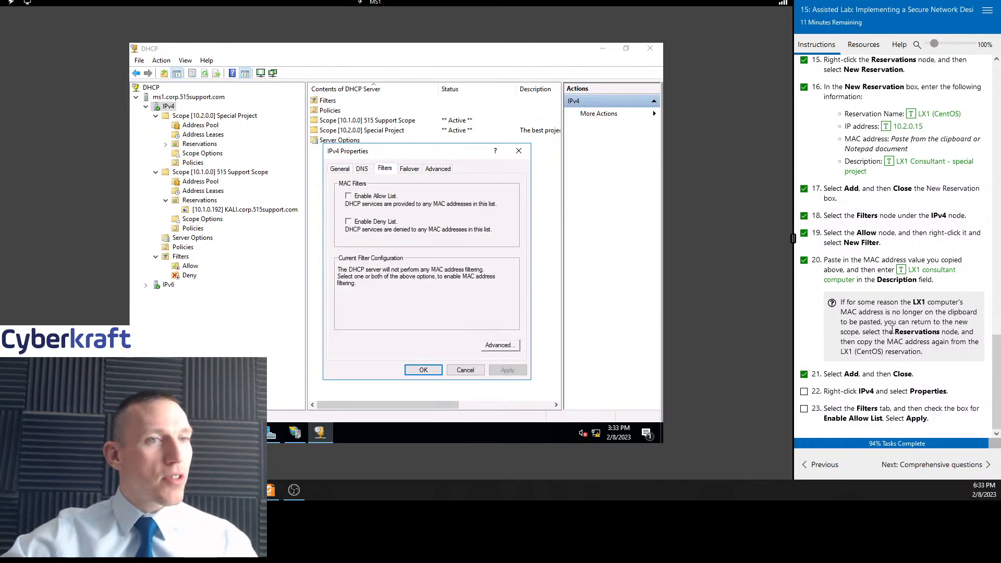
left_click(349, 196)
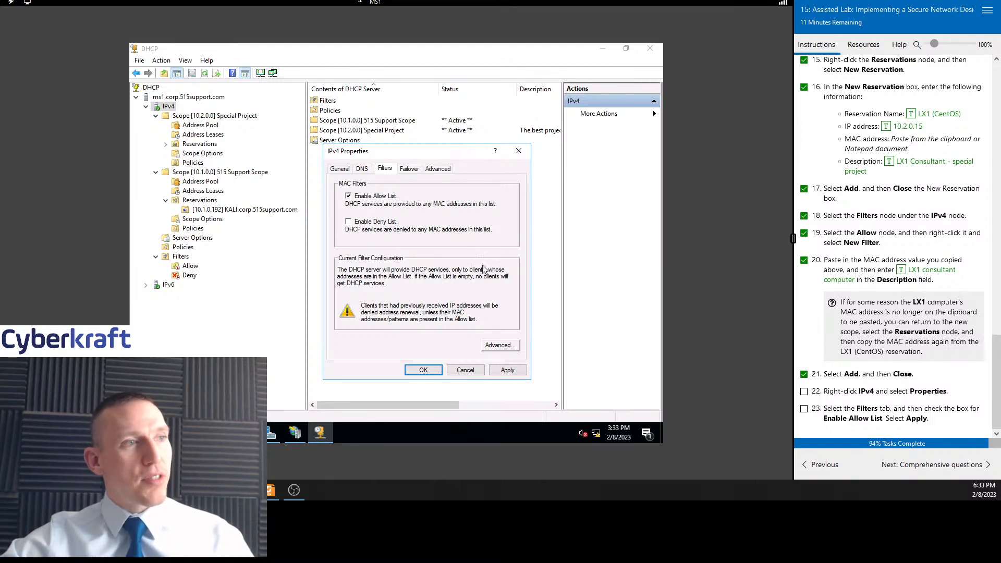
left_click(506, 372)
left_click(423, 371)
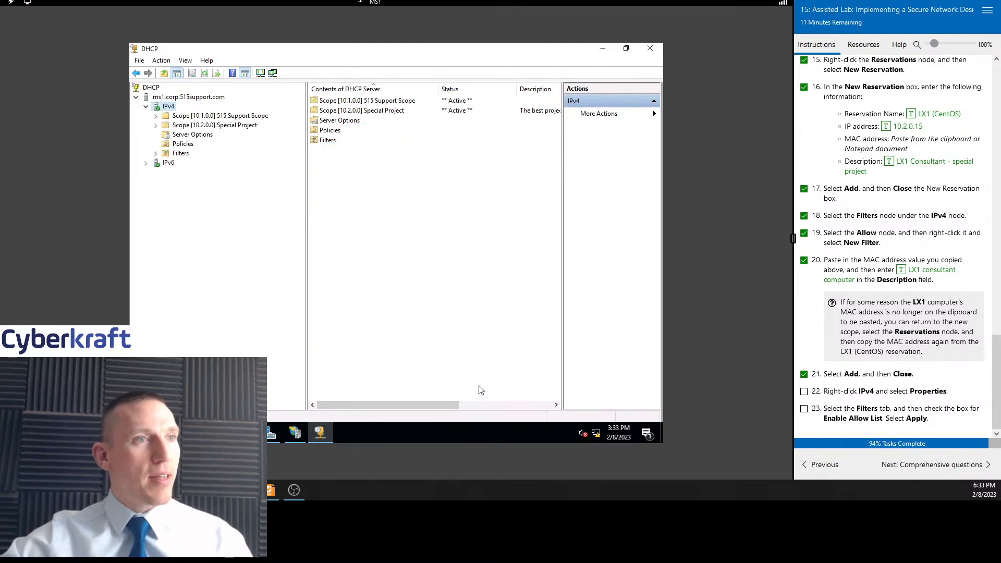
left_click(958, 471)
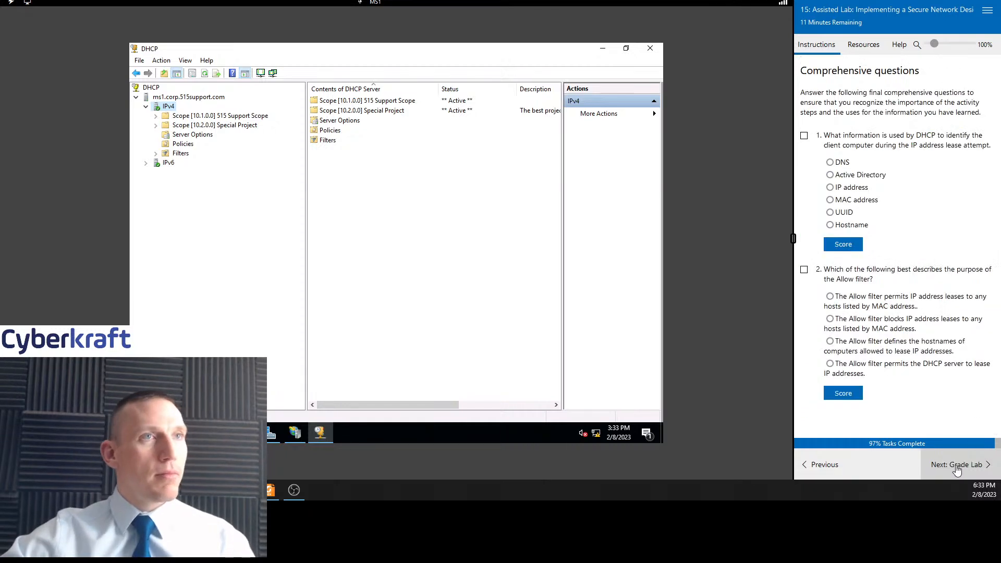
Expand both scopes' reservations and examine the KALI and LX1 (CentOS) reservation options
left_click(199, 118)
double_click(200, 117)
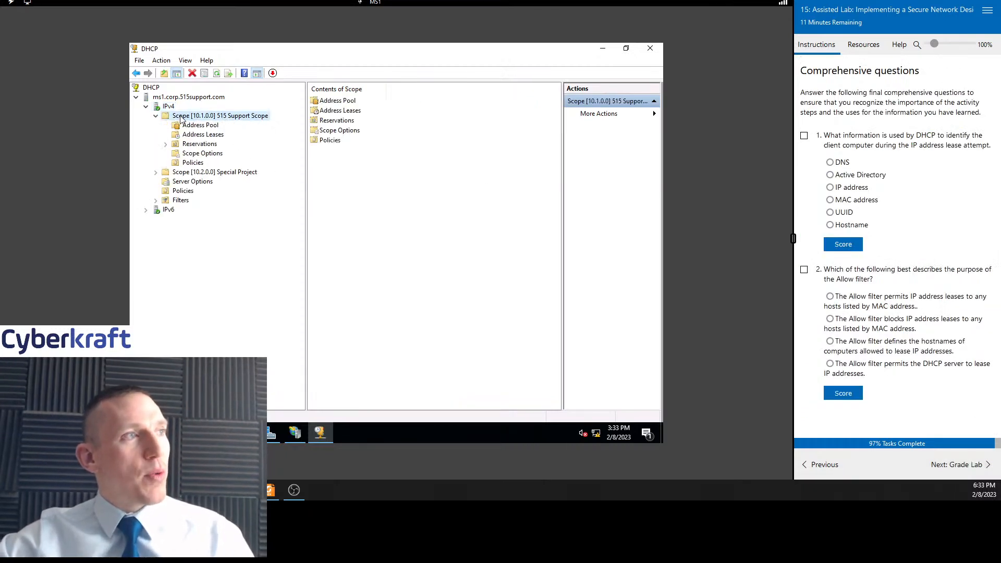
double_click(193, 146)
left_click(230, 155)
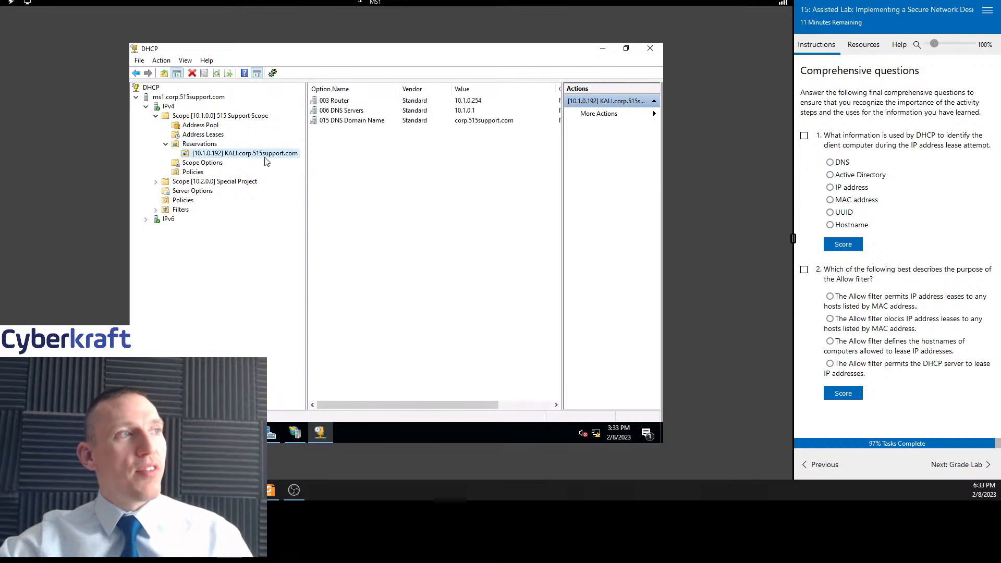
left_click(198, 148)
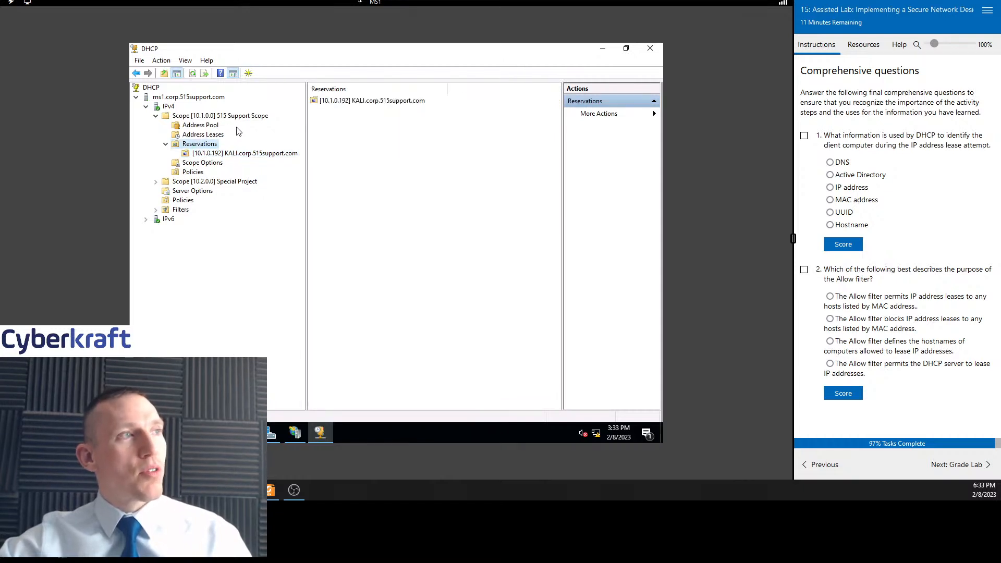
double_click(214, 182)
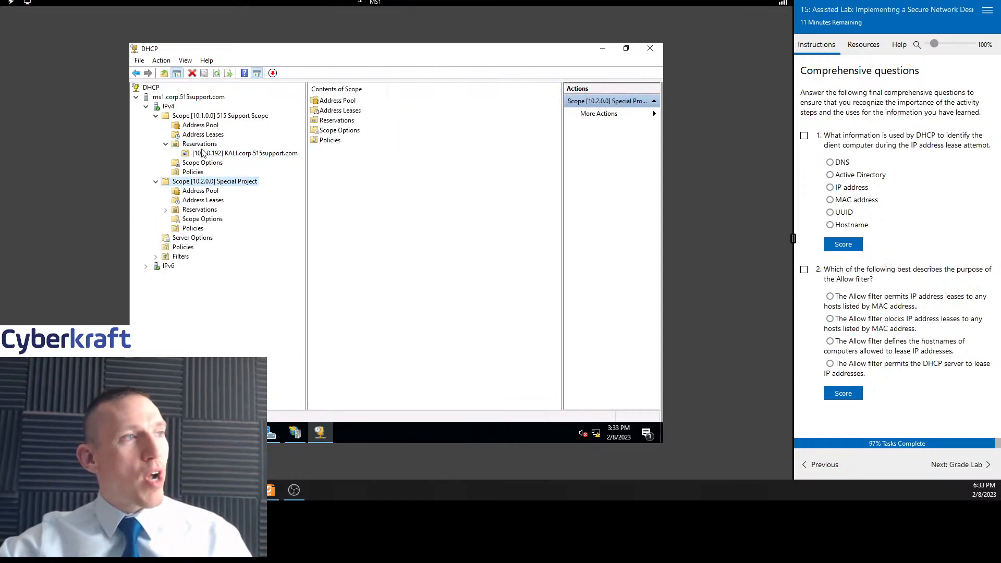
double_click(194, 210)
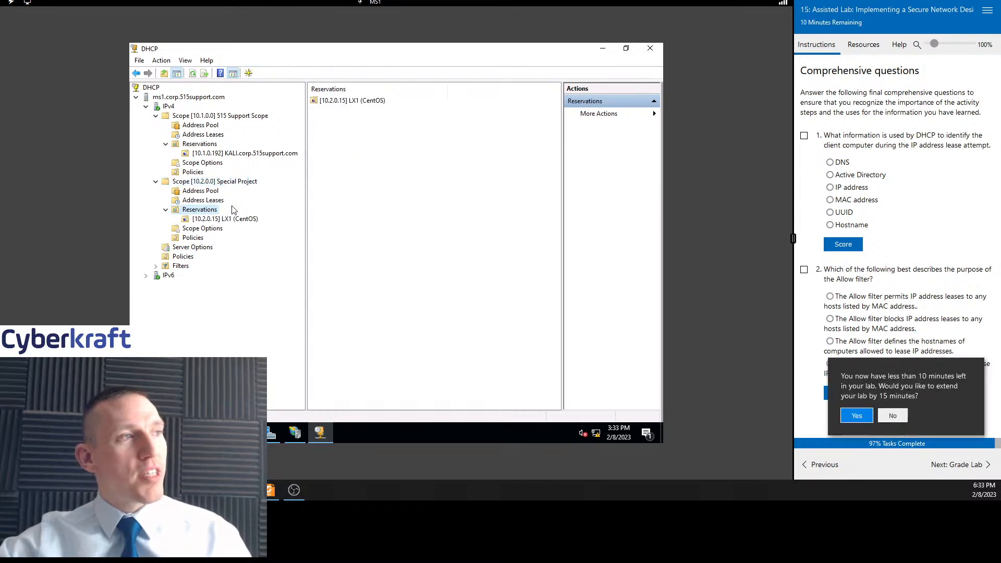
left_click(224, 219)
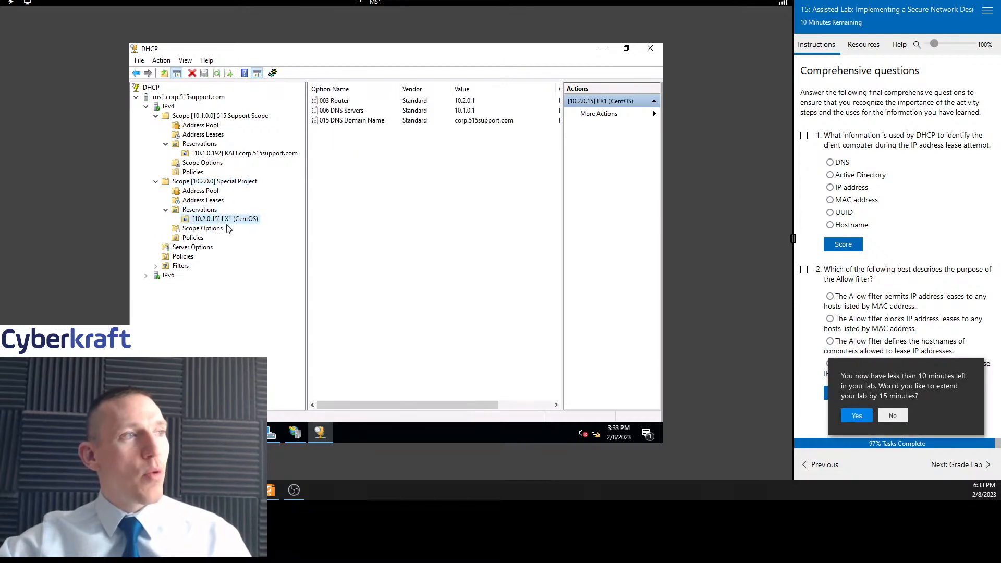
left_click(240, 153)
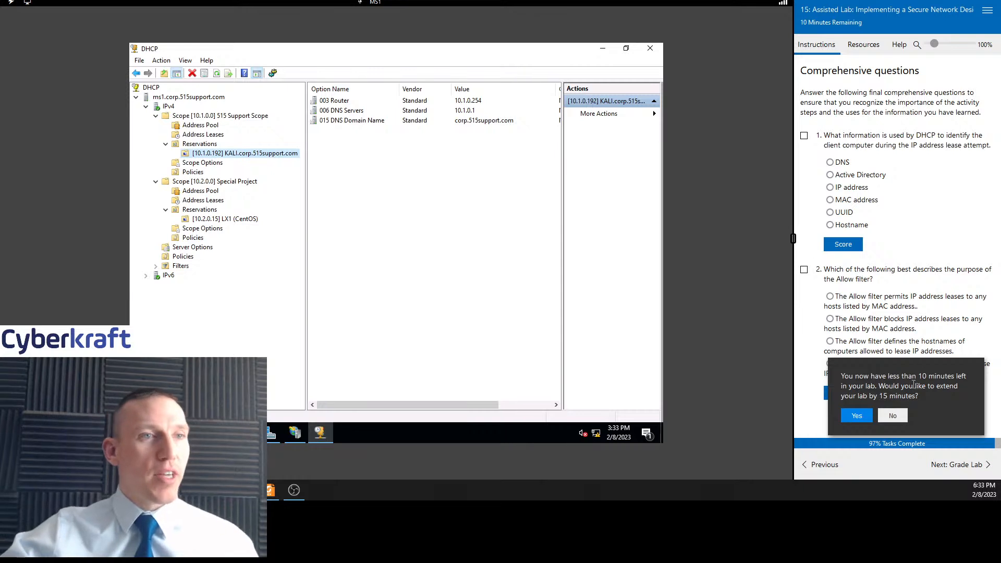
Accept extending the lab by 15 minutes and dismiss the confirmation notice
left_click(857, 416)
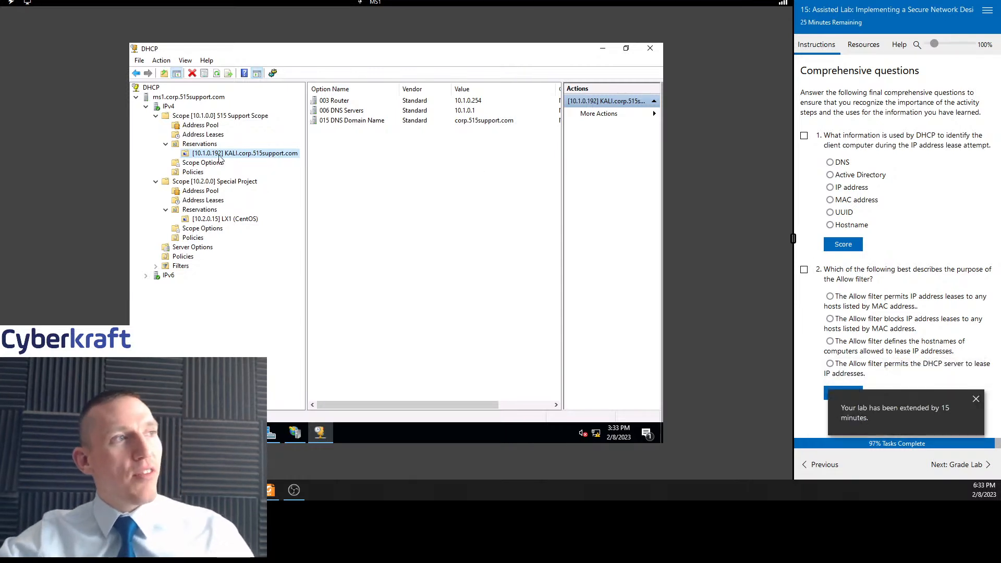
left_click(977, 399)
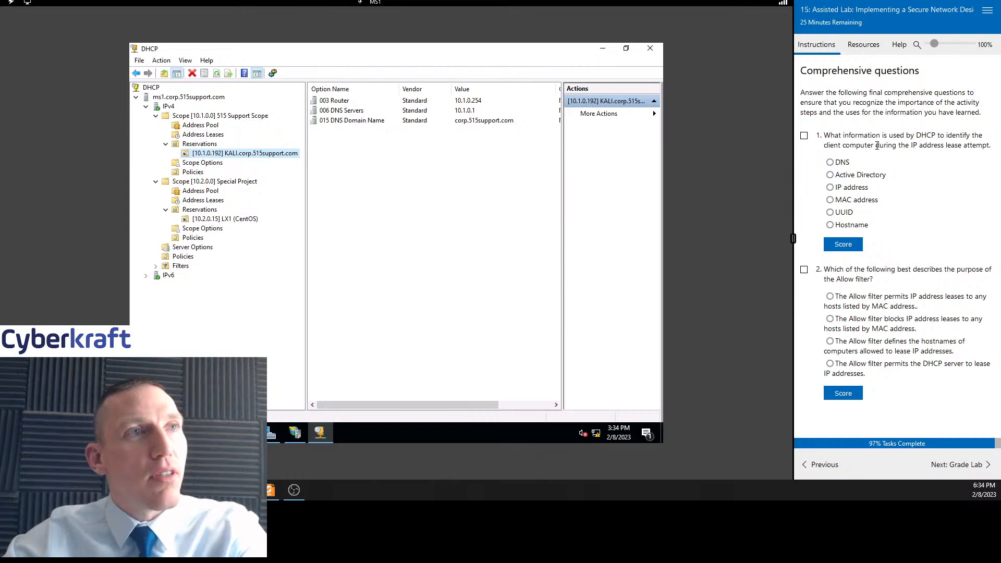
left_click_drag(850, 100, 981, 113)
left_click(919, 126)
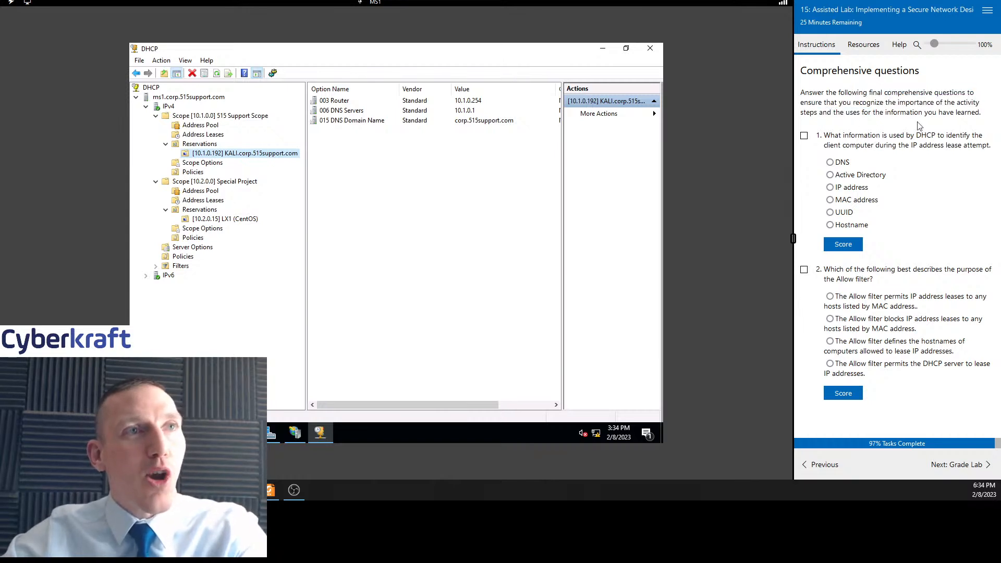
left_click_drag(919, 122, 842, 99)
left_click(842, 99)
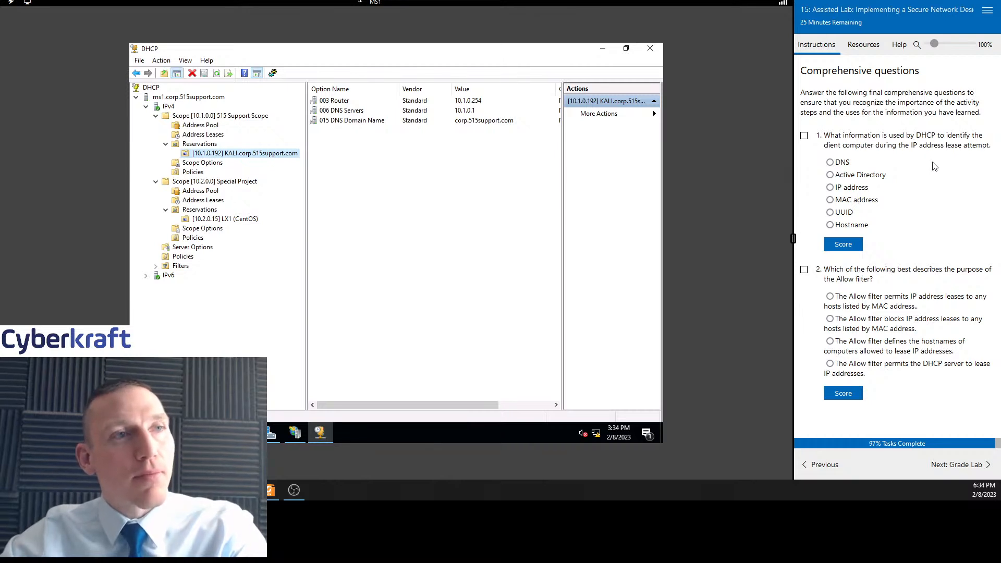
Answer question 1 with MAC address and score it, marking the question complete
left_click(805, 136)
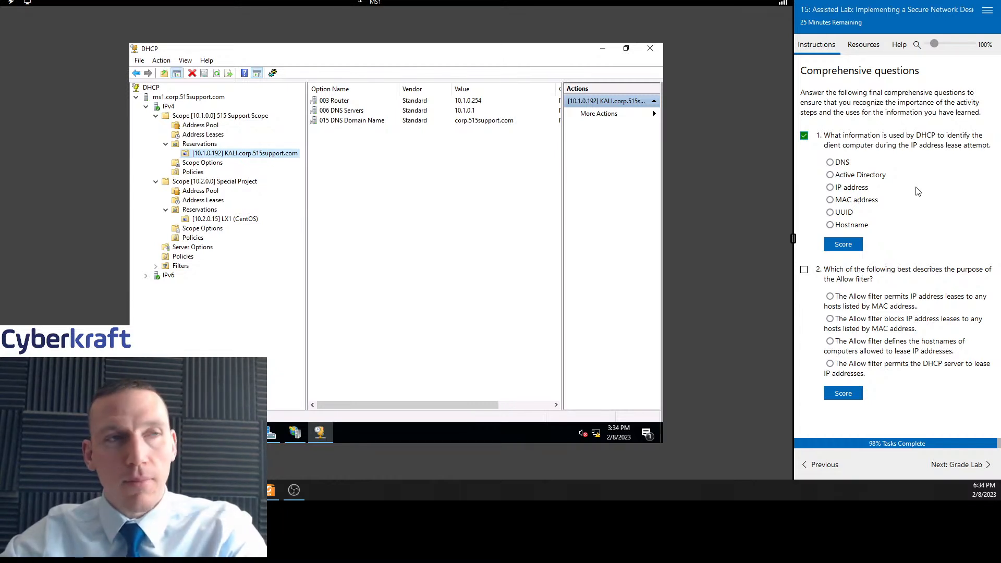
left_click(843, 200)
left_click(849, 249)
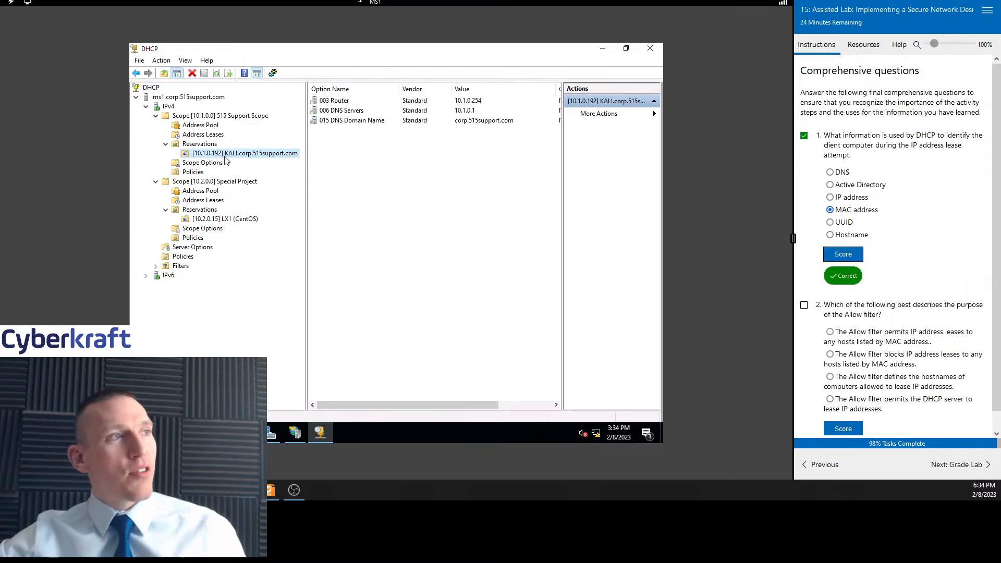
left_click(211, 220)
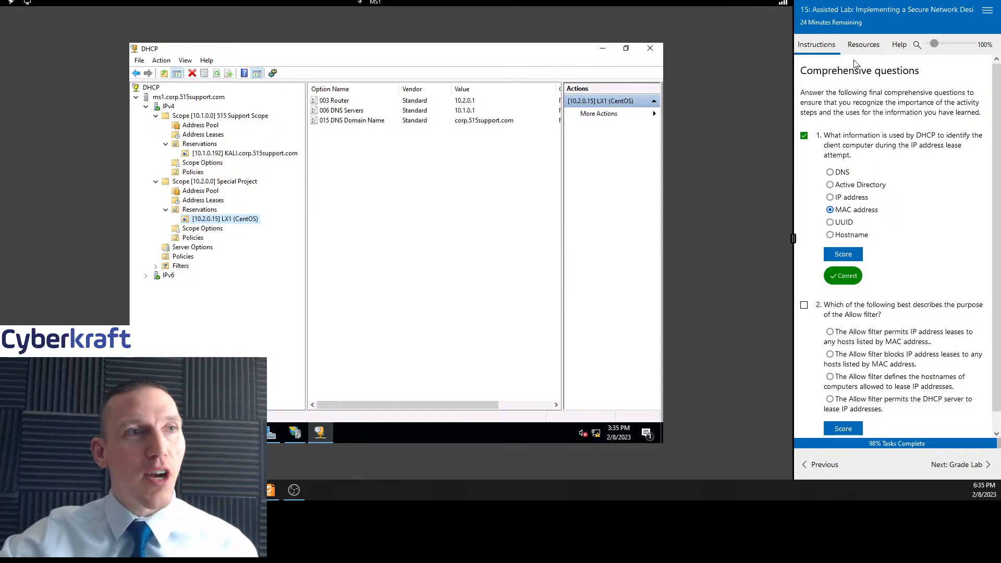
Answer question 2 that the Allow filter permits IP address leases to hosts listed by MAC address, and score it
scroll(976, 241, "down", 1)
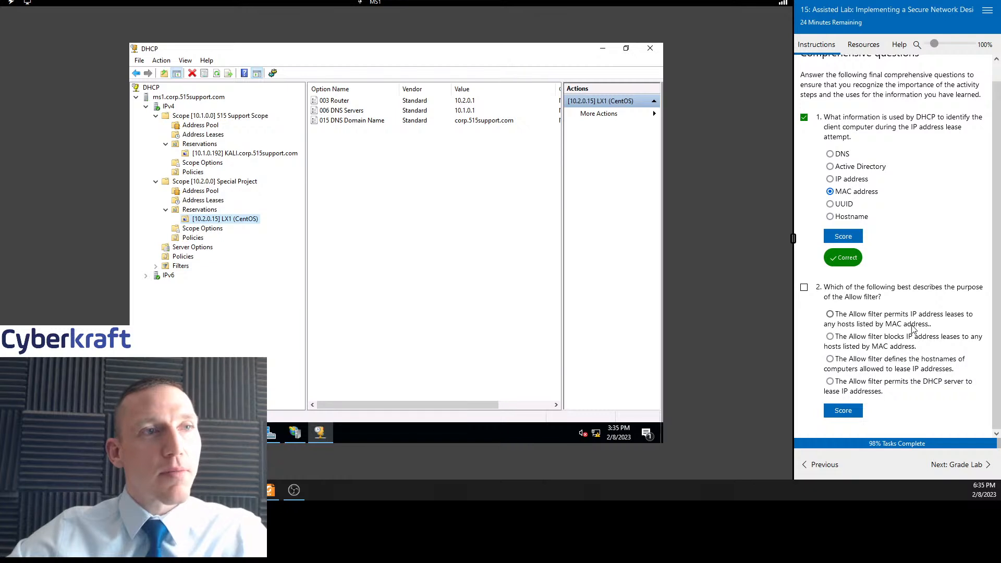
left_click(804, 287)
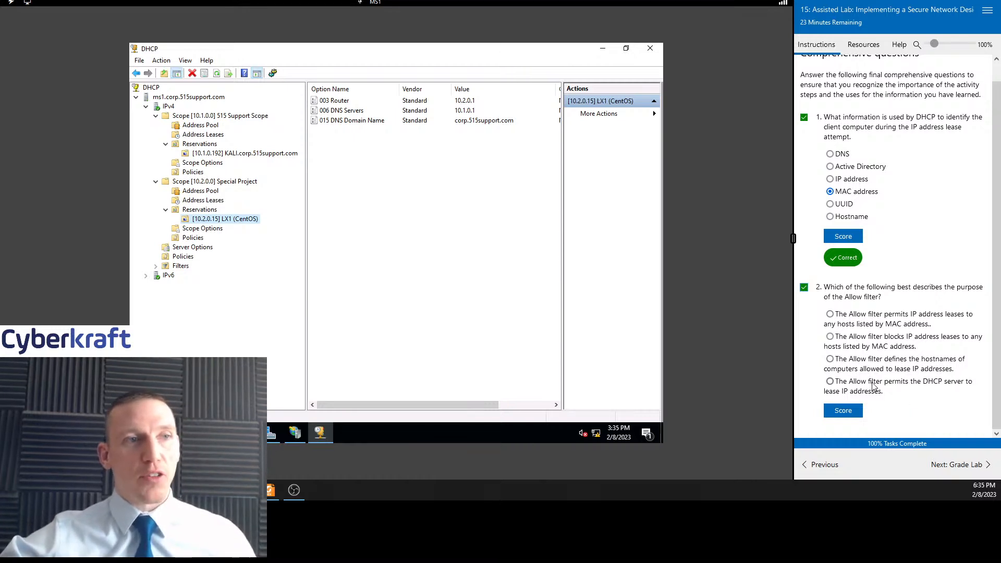
left_click(861, 318)
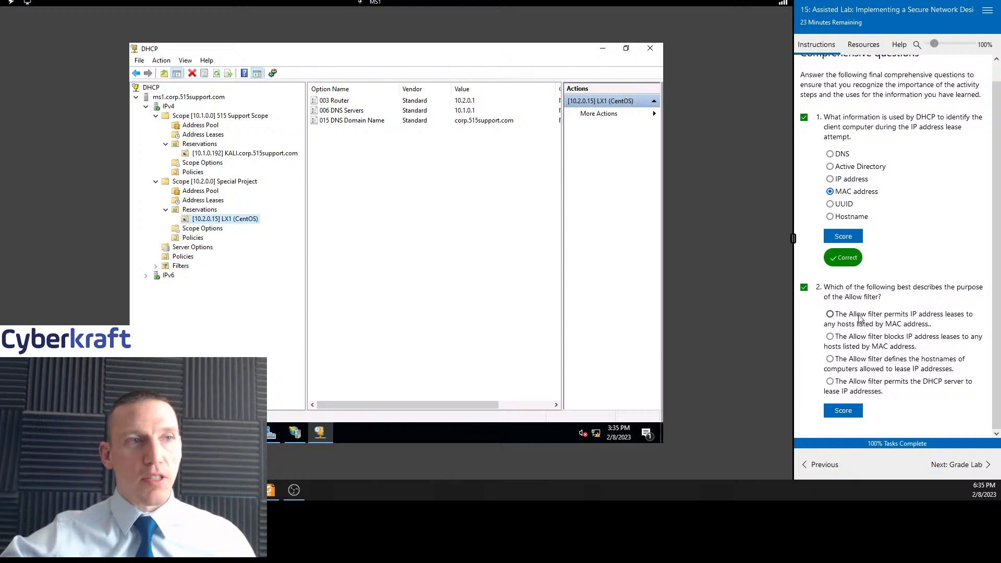
left_click(844, 412)
scroll(886, 359, "down", 1)
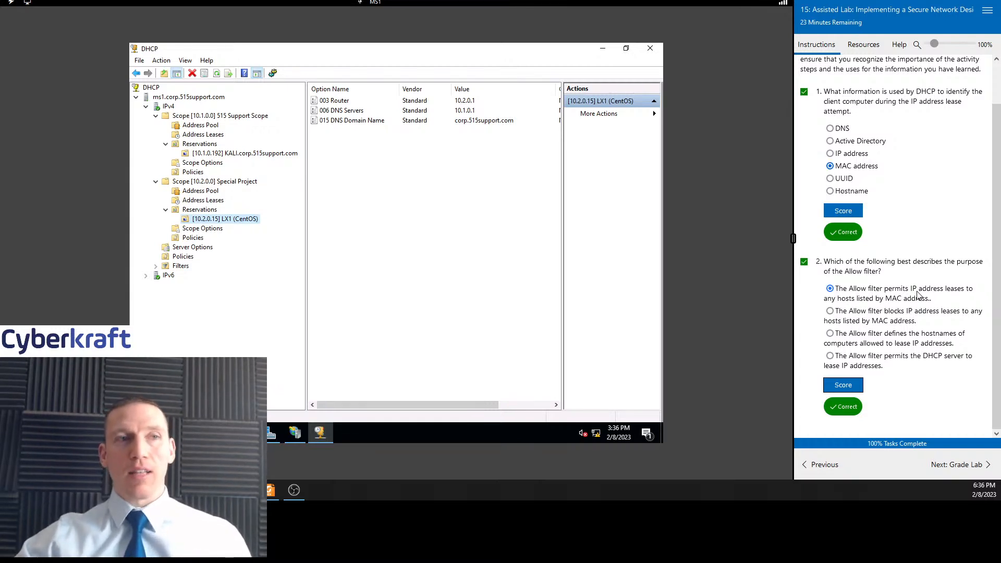
double_click(180, 267)
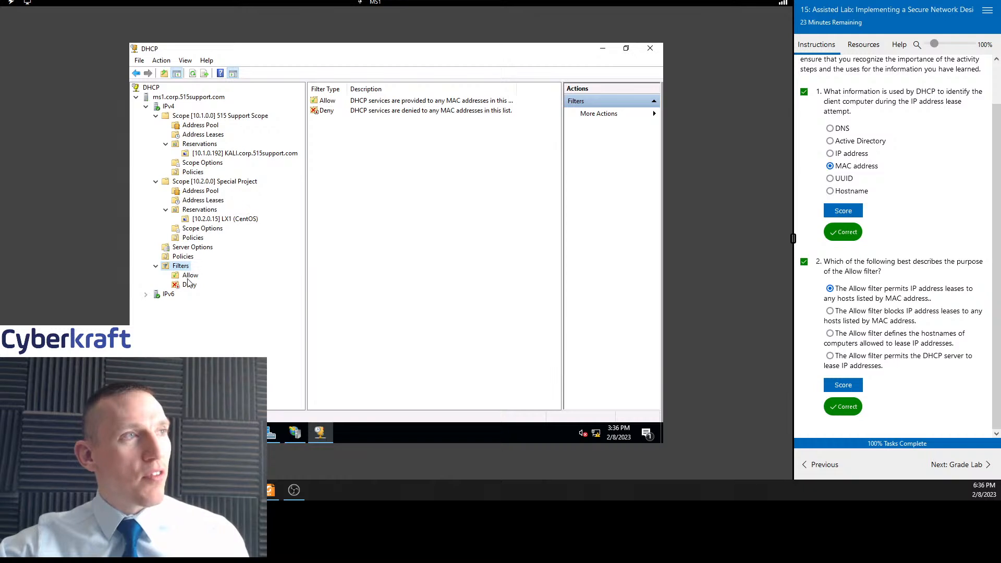
Open the Allow filter and select its LX1 consultant computer MAC address entry to review it
left_click(190, 277)
left_click(431, 103)
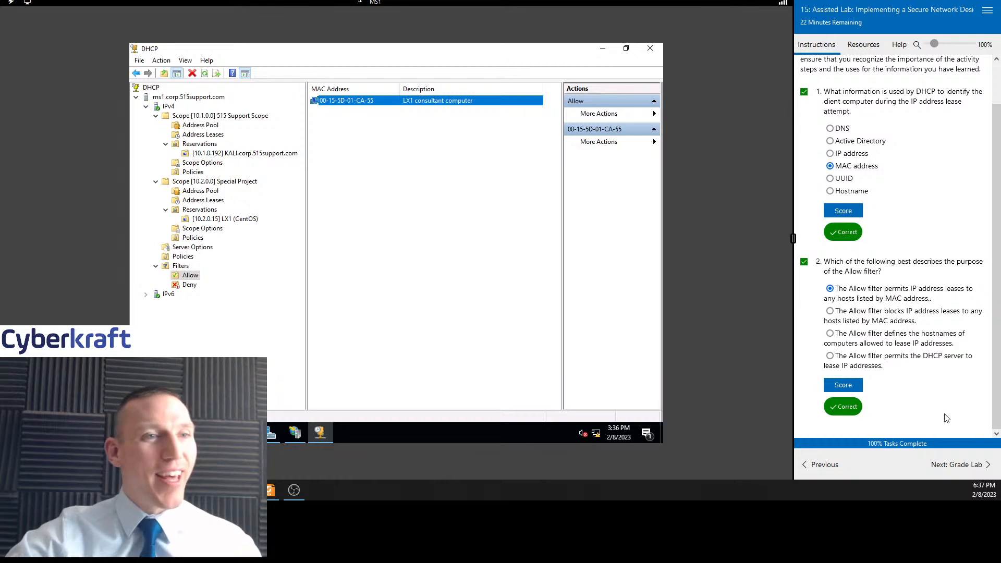
Advance the lab instructions to the Grade Lab page, briefly viewing the Resources list before returning to Instructions
left_click(965, 465)
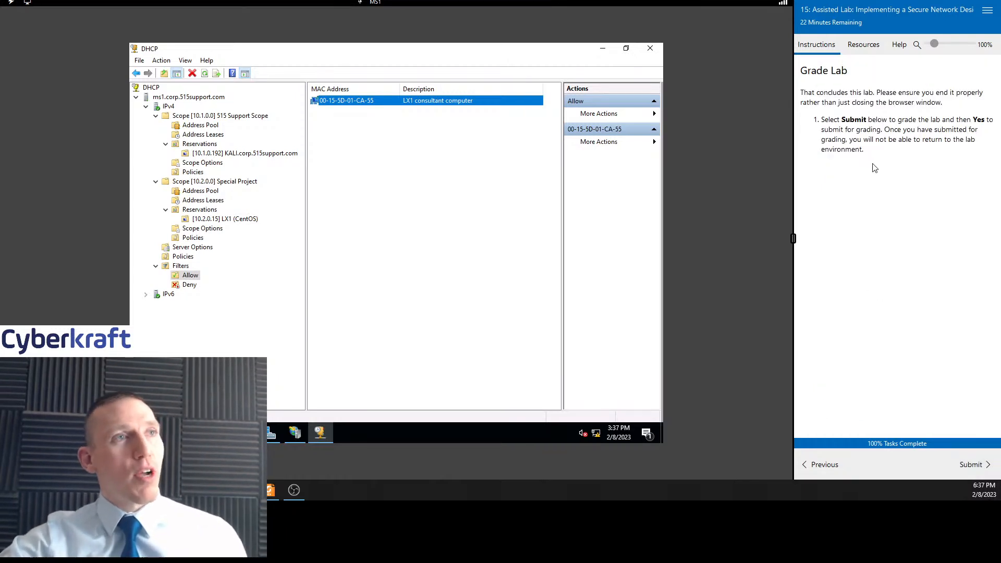
left_click(866, 50)
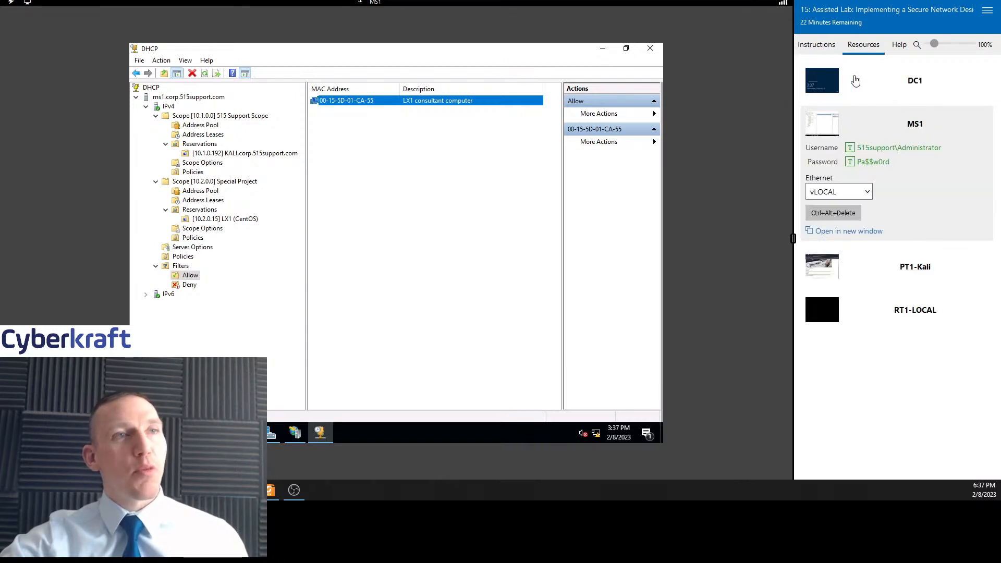
left_click(815, 47)
Minimize the DHCP console and bring the Server Manager dashboard forward, restoring it to full size
left_click(603, 48)
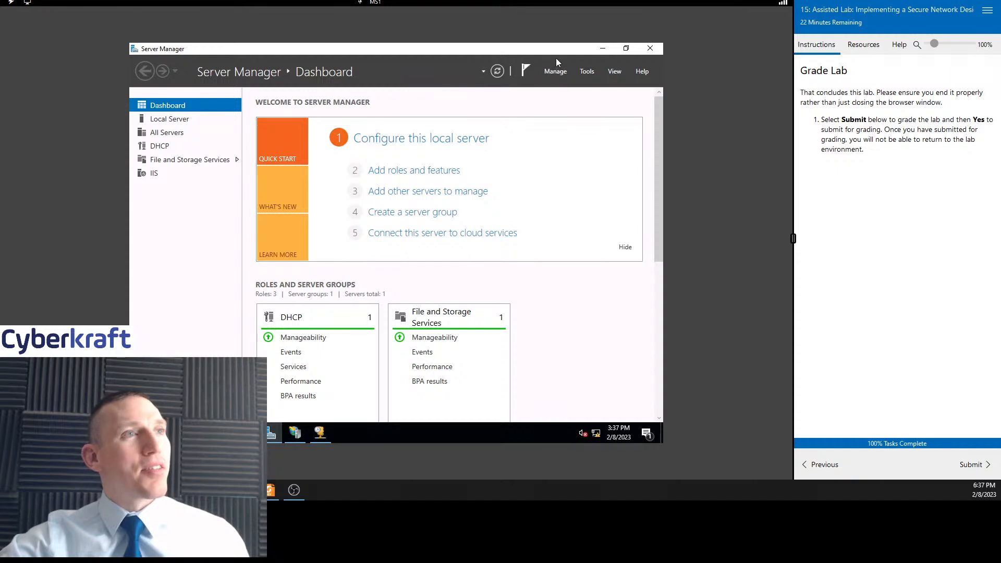
left_click_drag(514, 52, 416, 65)
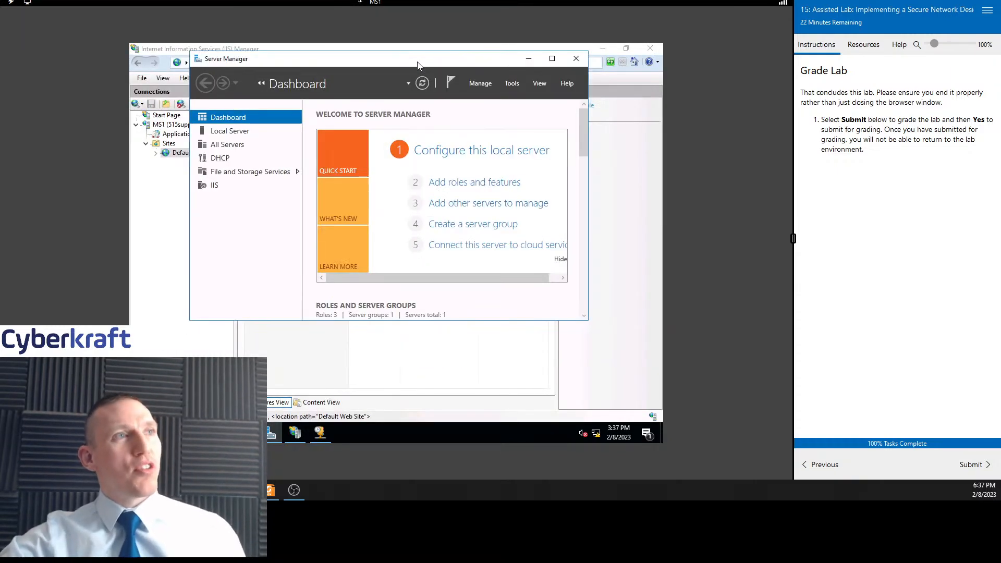
left_click(553, 58)
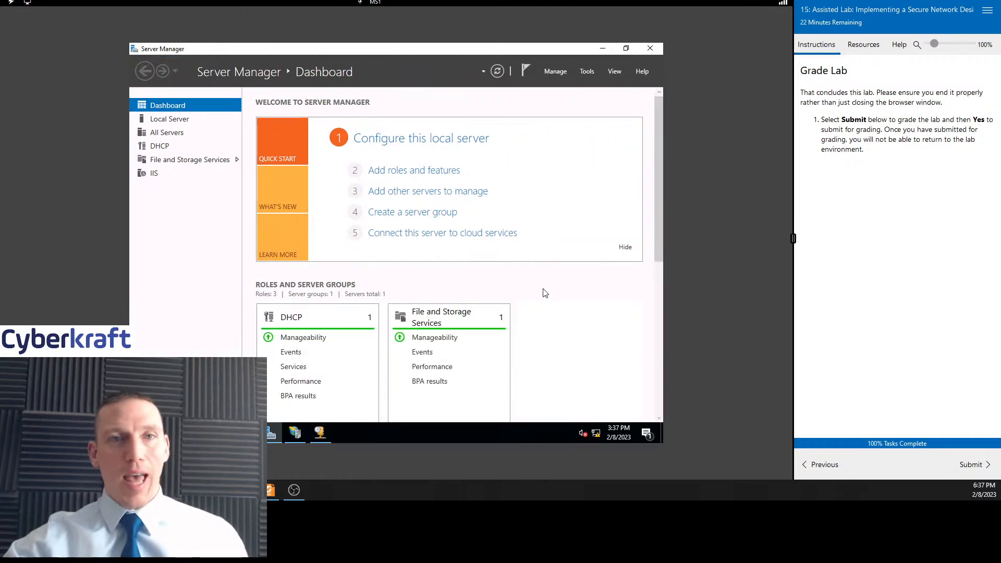